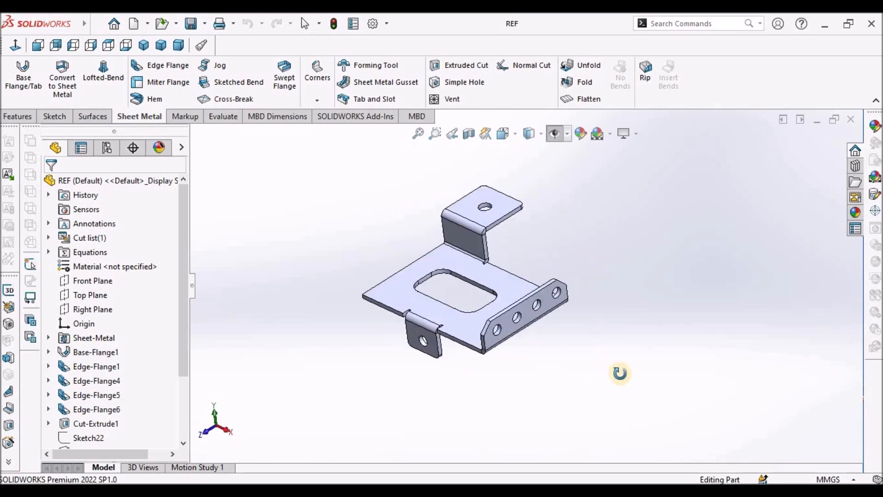
- Switch to the REF - 1 drawing window to examine the reference drawing views
mouse_move(43, 23)
left_click(200, 24)
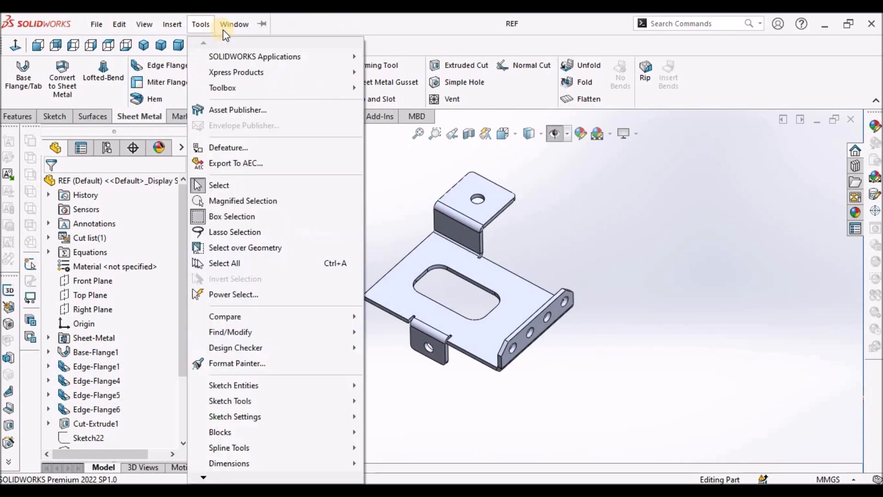
mouse_move(233, 26)
left_click(269, 162)
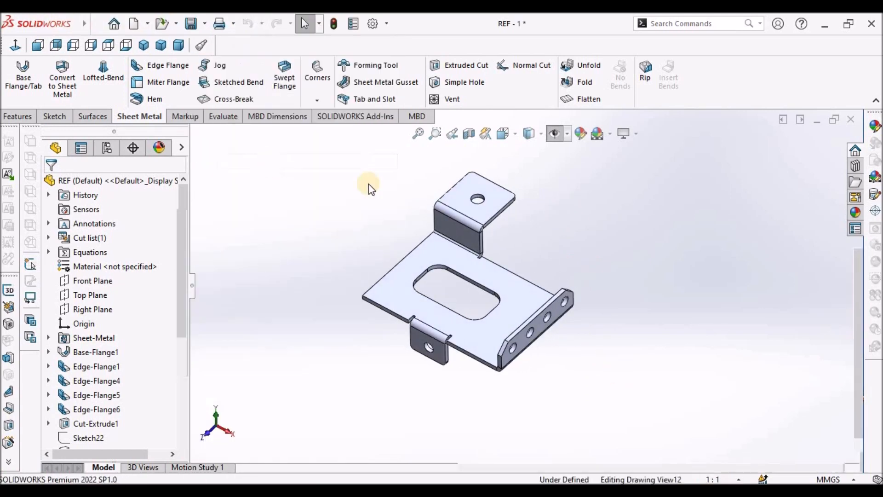
left_click(561, 230)
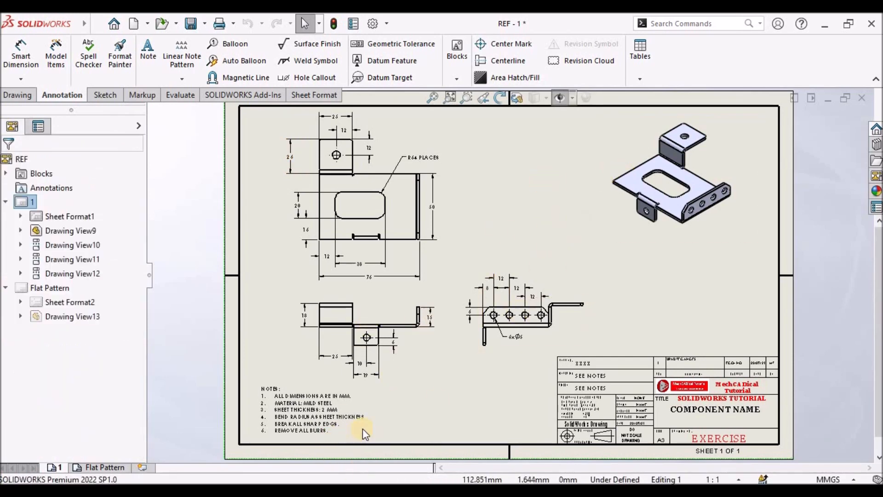
- Open the Flat Pattern sheet and examine the flat pattern dimensions
left_click(112, 467)
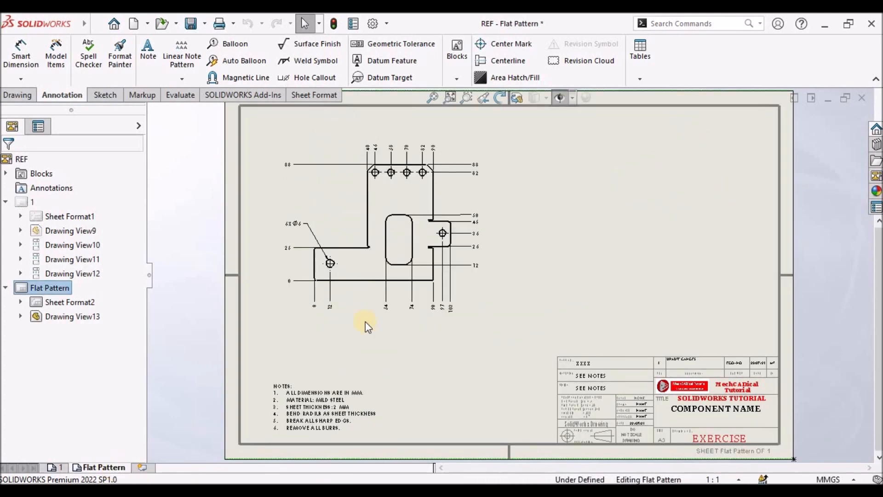
scroll(405, 211, "down", 2)
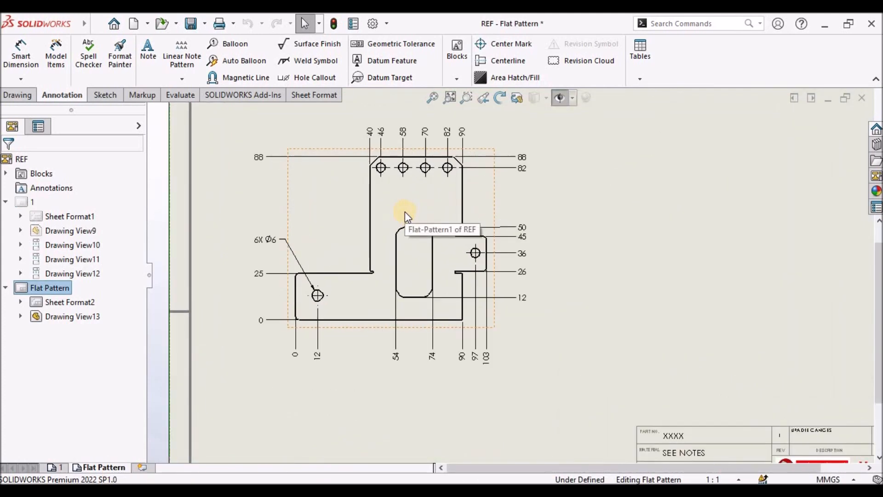
scroll(404, 211, "up", 2)
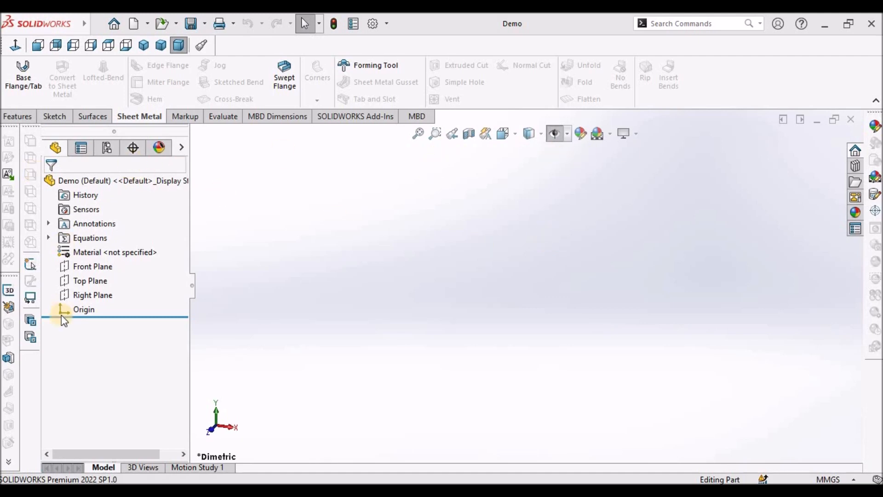
- Sketch a center rectangle on the Top Plane centered on the origin, about 61 by 54 mm
left_click(87, 282)
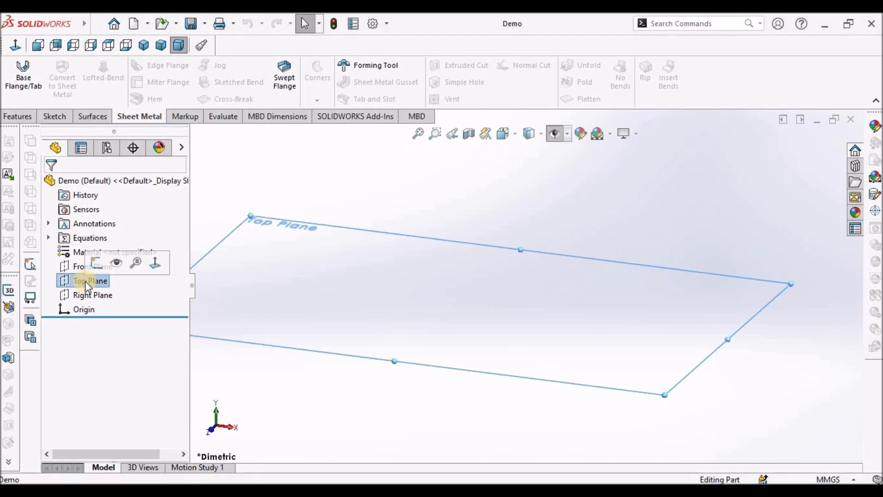
left_click(56, 116)
left_click(10, 70)
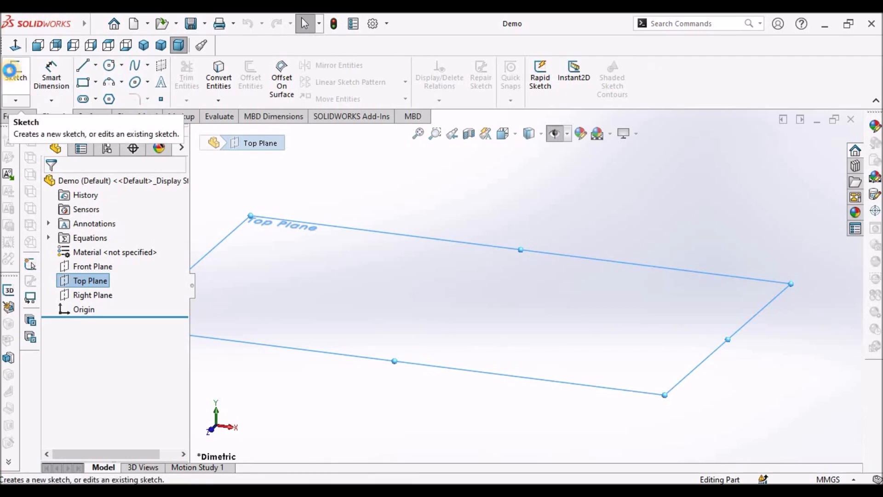
left_click(94, 82)
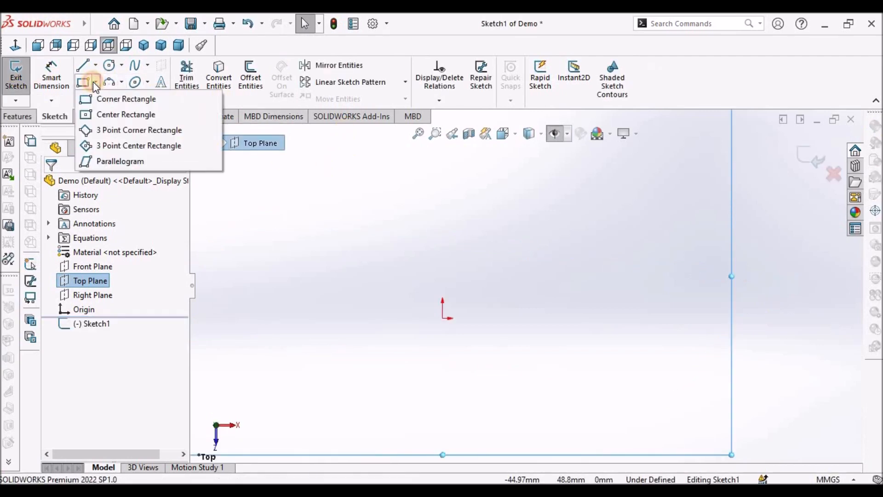
left_click(119, 115)
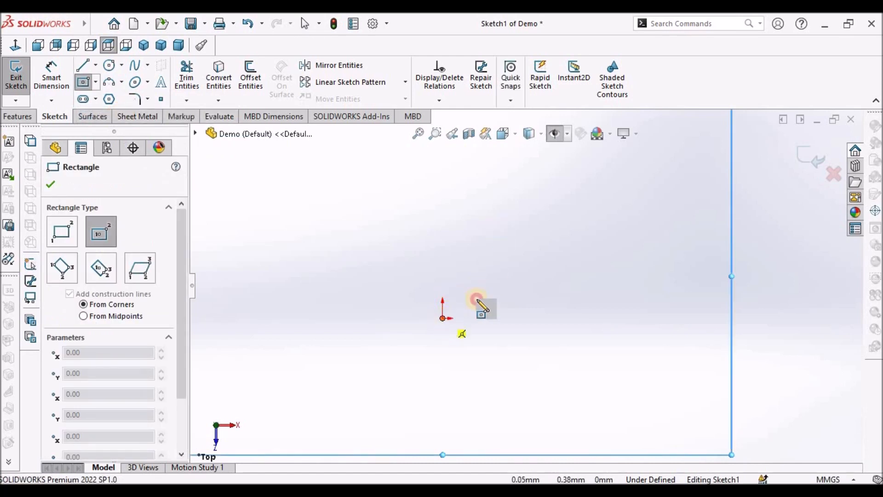
left_click(443, 317)
left_click(542, 248)
right_click(443, 198)
left_click(483, 189)
- Dimension the rectangle's width as 76 mm
scroll(532, 233, "up", 3)
left_click(46, 71)
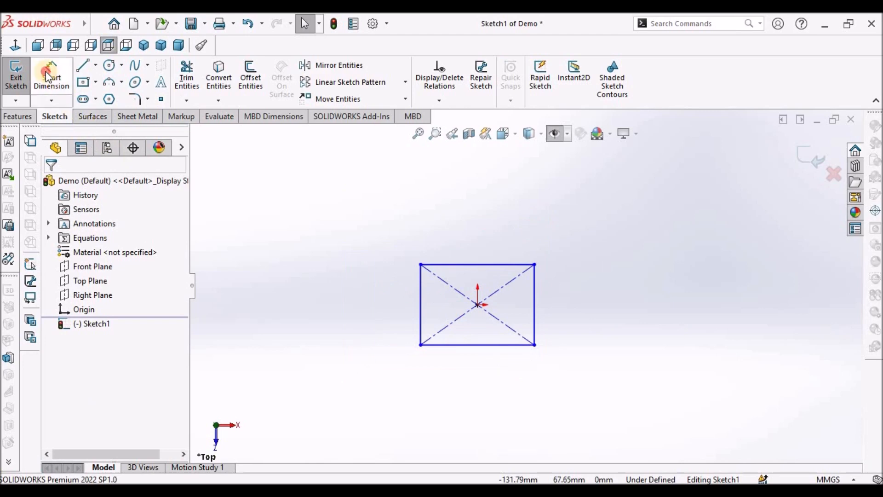
left_click(474, 345)
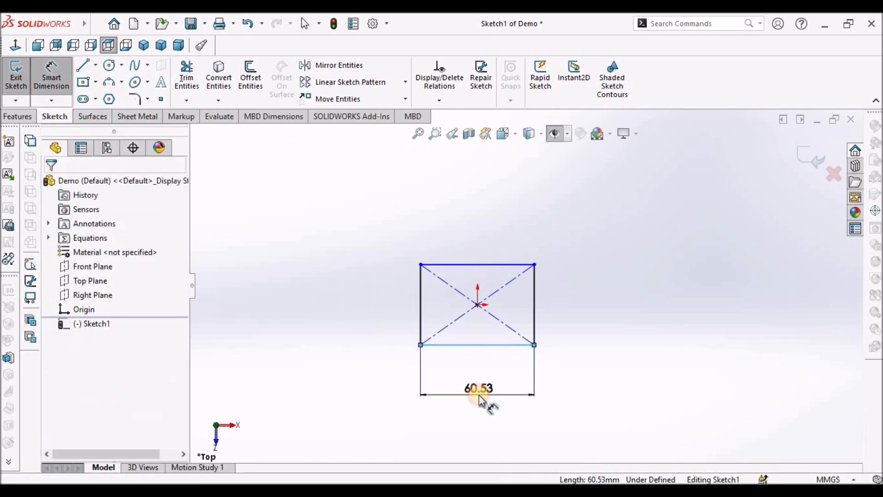
left_click(479, 400)
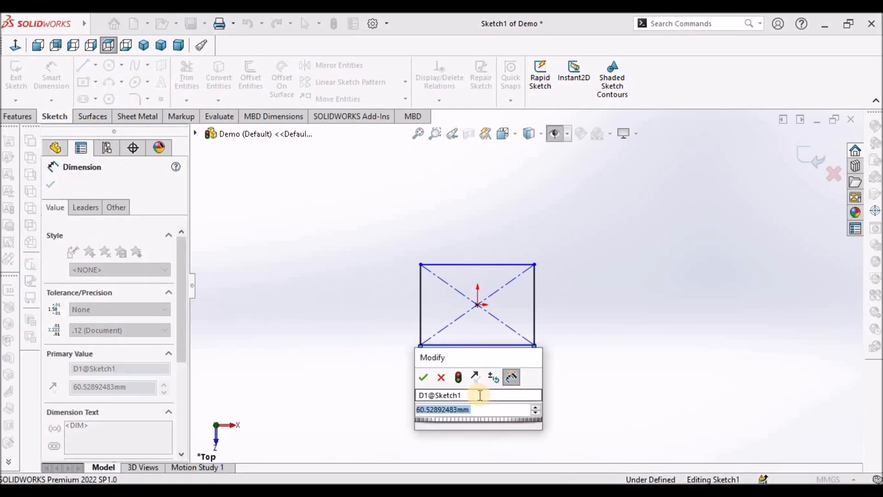
type("76")
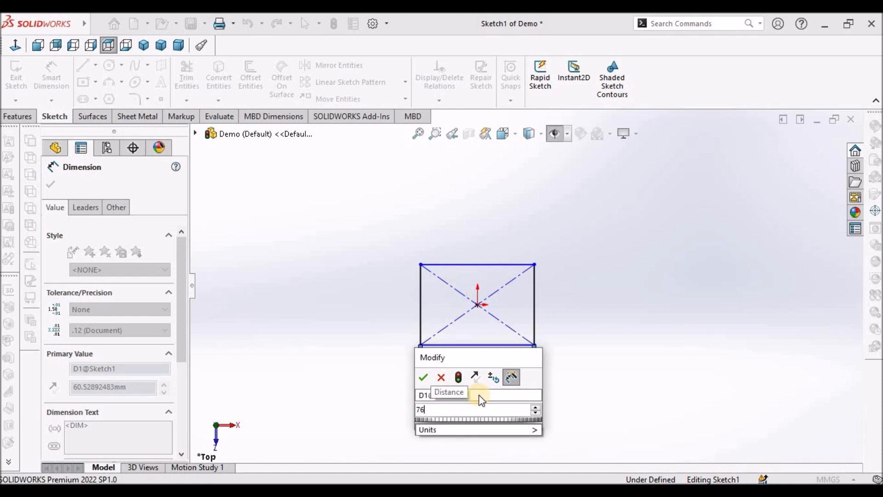
key("Return")
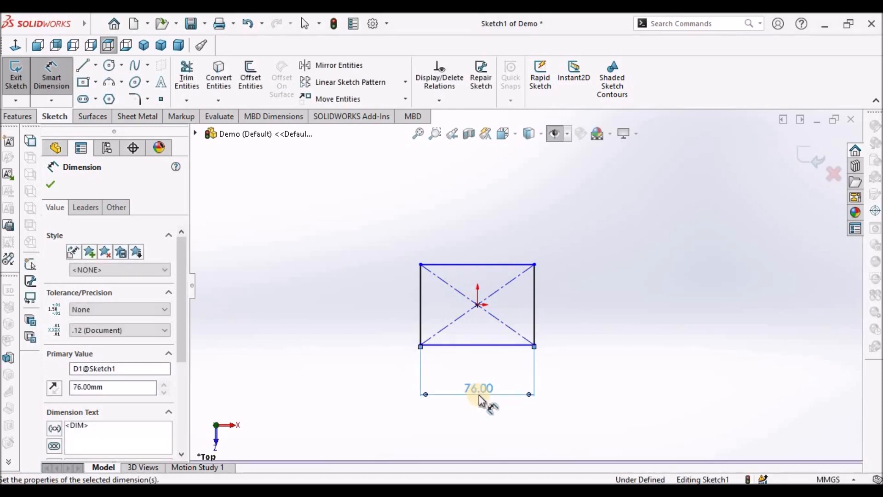
- Dimension the rectangle's height as 50 mm
left_click(536, 299)
left_click(572, 309)
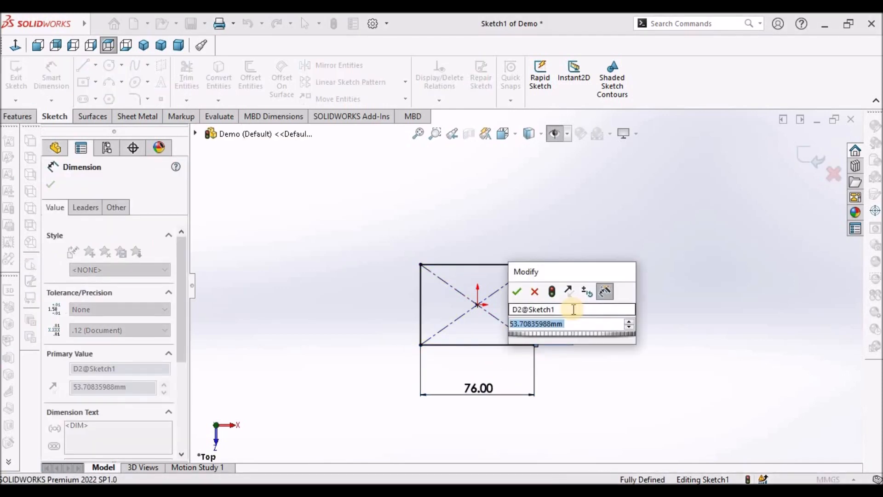
type("50")
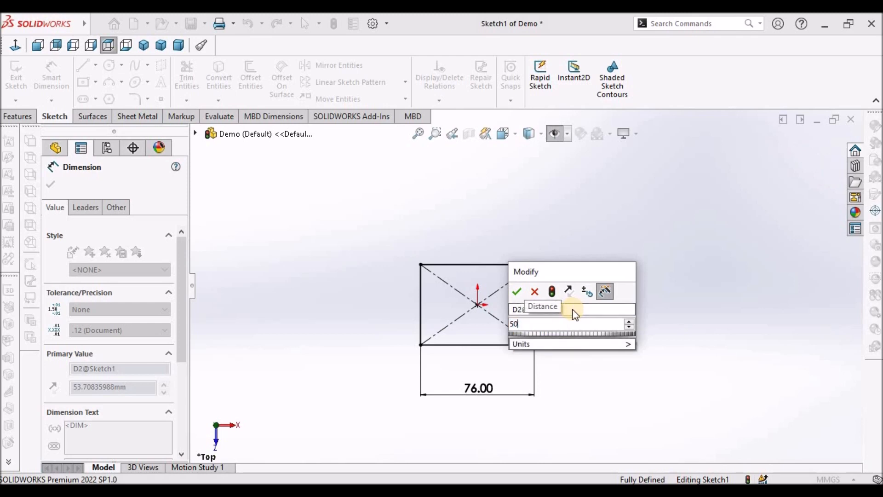
key("Return")
right_click(561, 214)
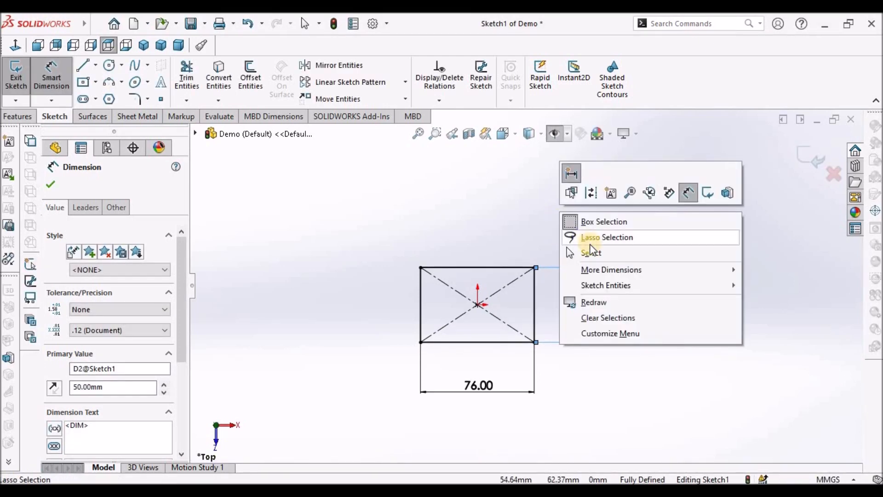
left_click(590, 250)
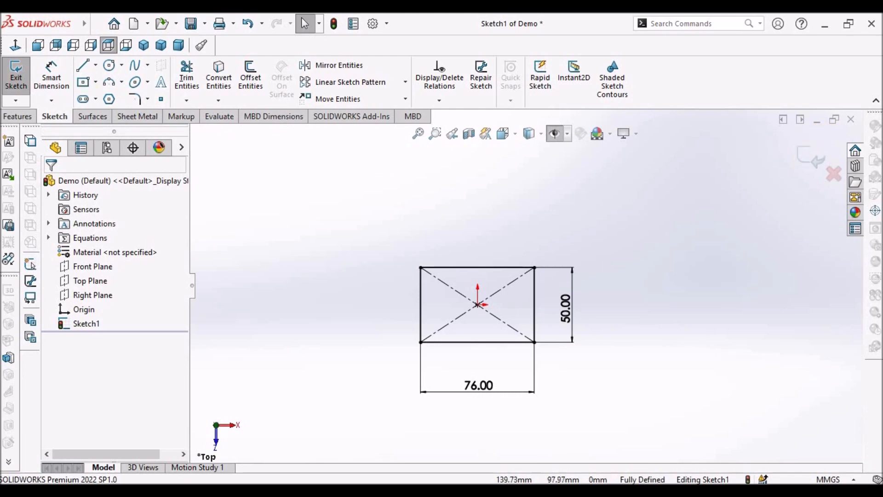
- Create a base flange from the rectangle sketch with a 2 mm sheet thickness
left_click(136, 117)
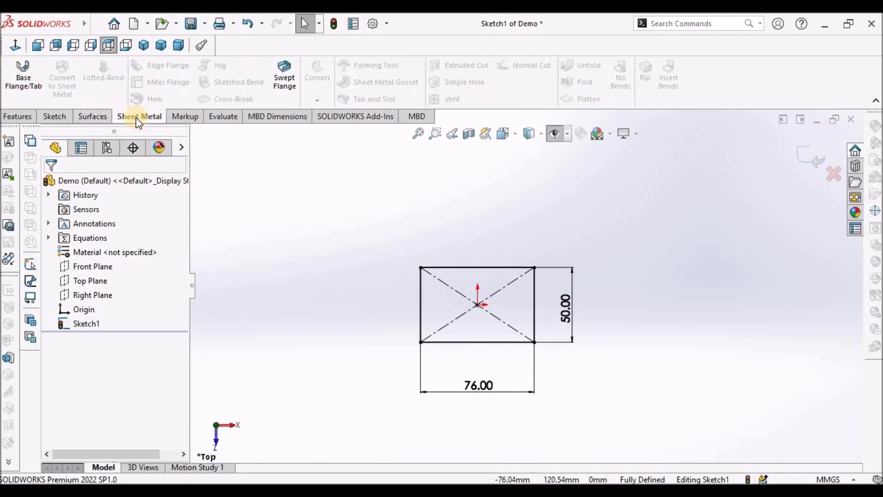
left_click(21, 83)
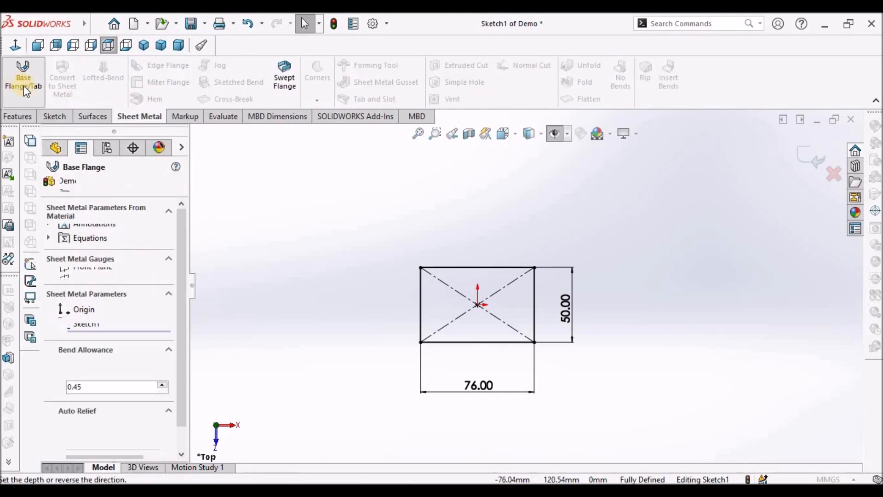
double_click(112, 309)
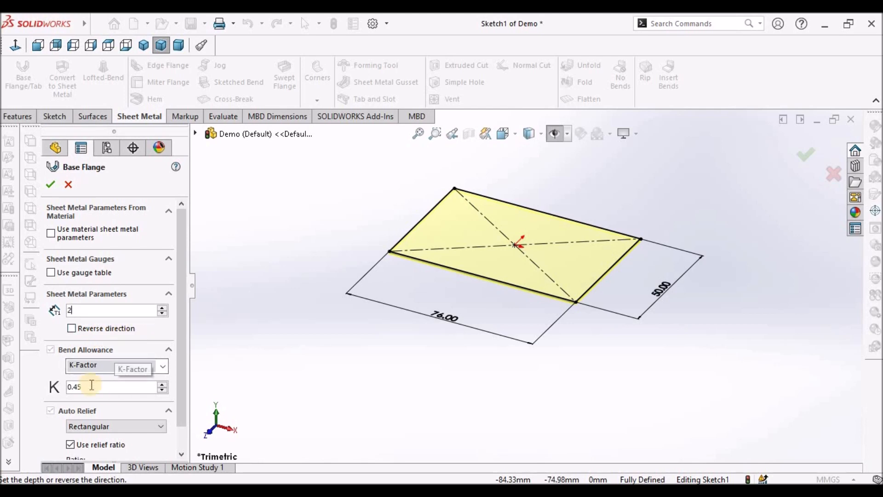
left_click(50, 184)
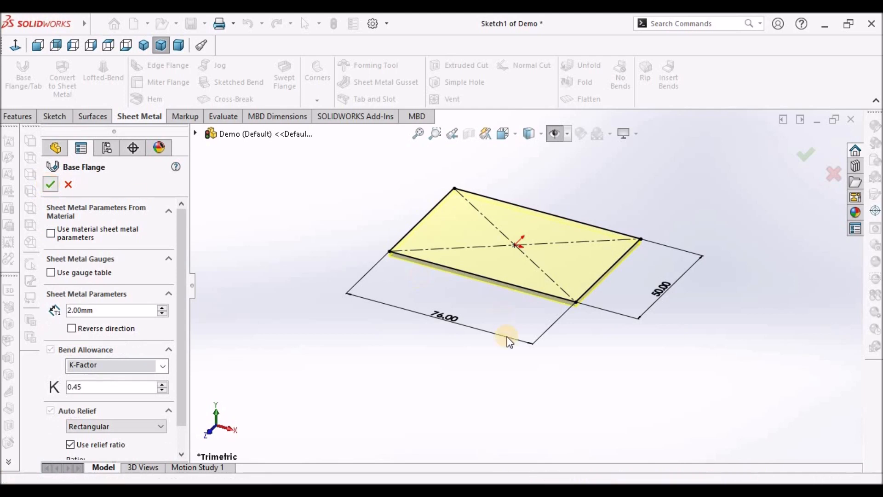
left_click(541, 243)
- Add an edge flange on the base plate's short edge, about 28 mm high
scroll(543, 244, "down", 3)
mouse_move(531, 275)
middle_mouse_down()
mouse_move(524, 205)
mouse_move(540, 261)
middle_mouse_up()
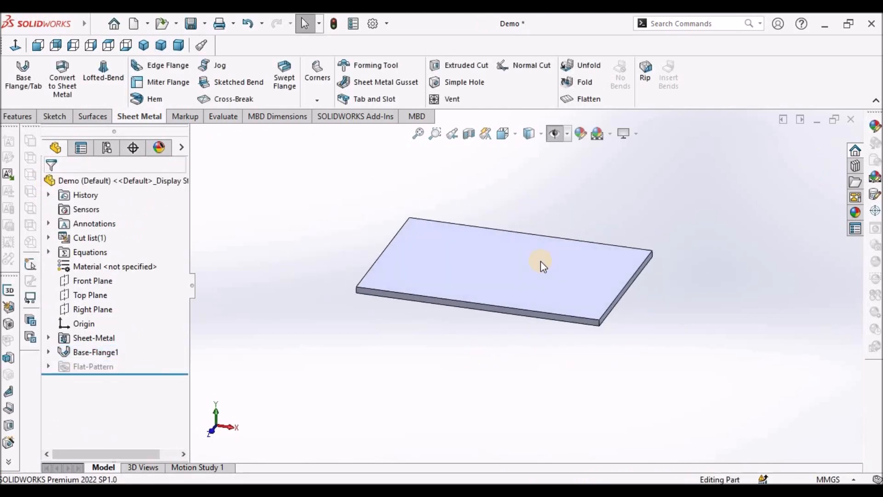
left_click(161, 68)
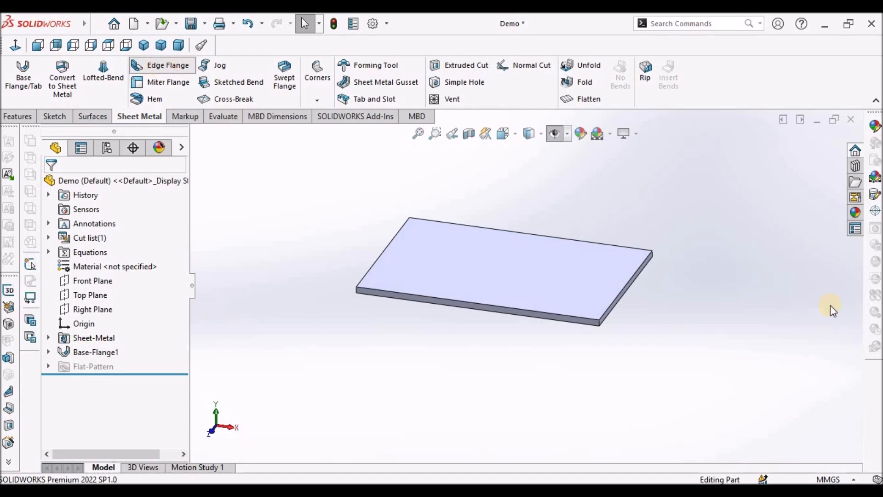
left_click(615, 297)
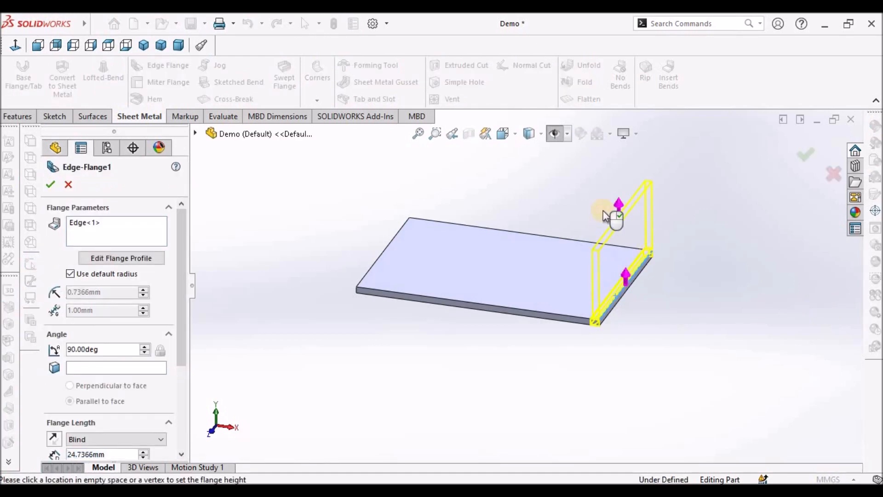
left_click(607, 193)
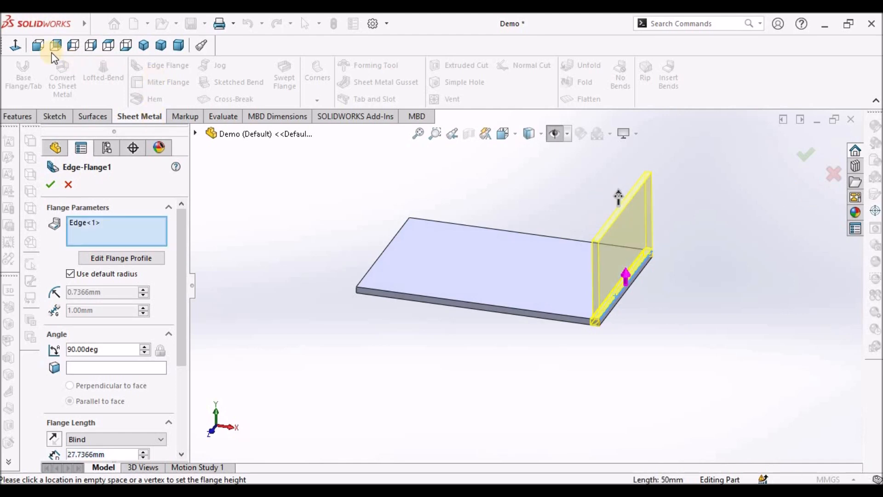
- Set the edge flange position to Material Inside and confirm the edge flange
left_click(40, 46)
scroll(637, 331, "down", 5)
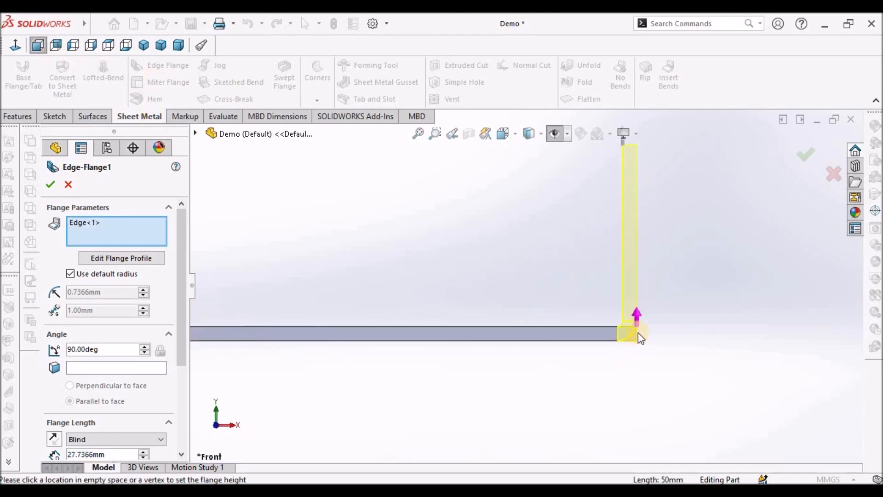
scroll(633, 332, "down", 1)
left_click_drag(183, 360, 187, 435)
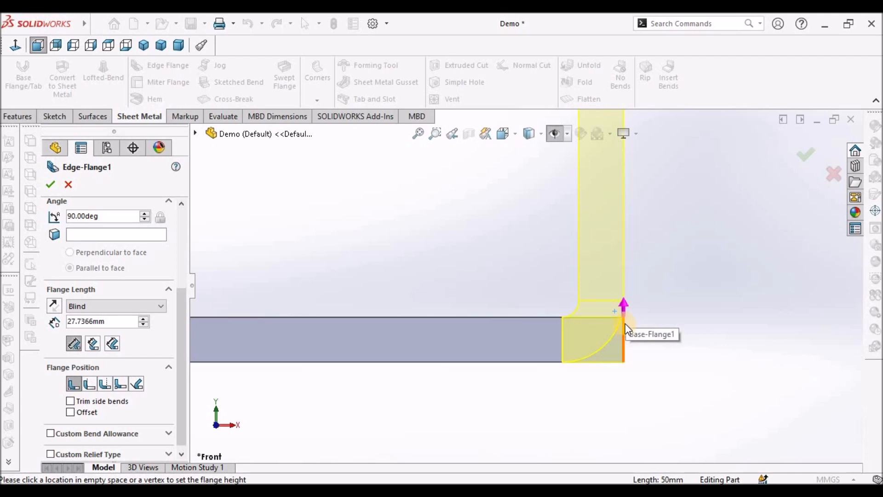
left_click(90, 383)
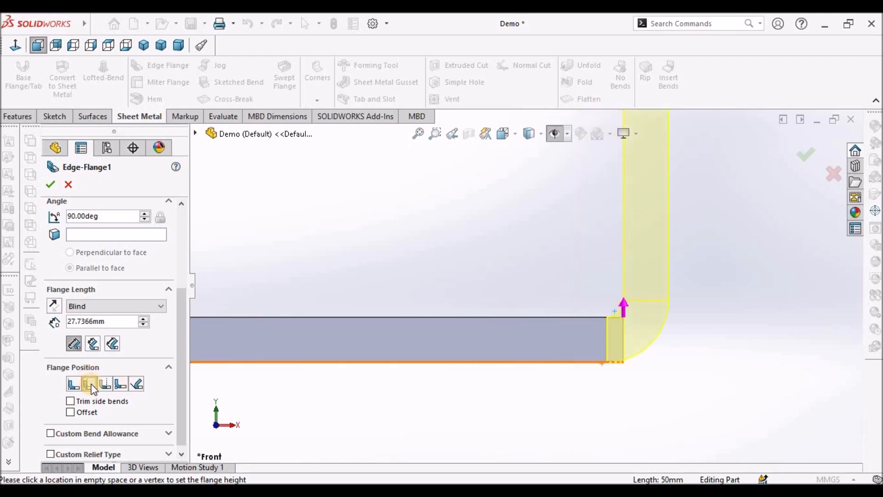
left_click(103, 385)
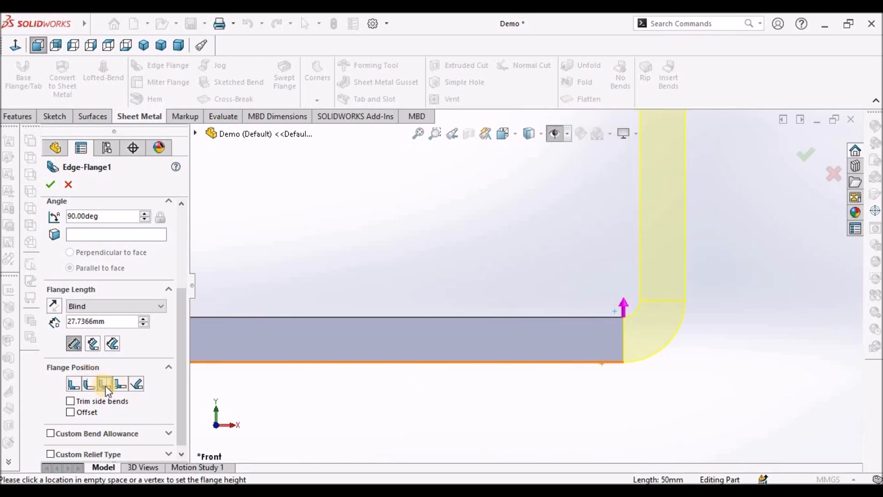
left_click(76, 385)
scroll(528, 348, "up", 5)
left_click(51, 185)
- Open the edge flange's profile sketch for editing
middle_click_drag(446, 234, 453, 276)
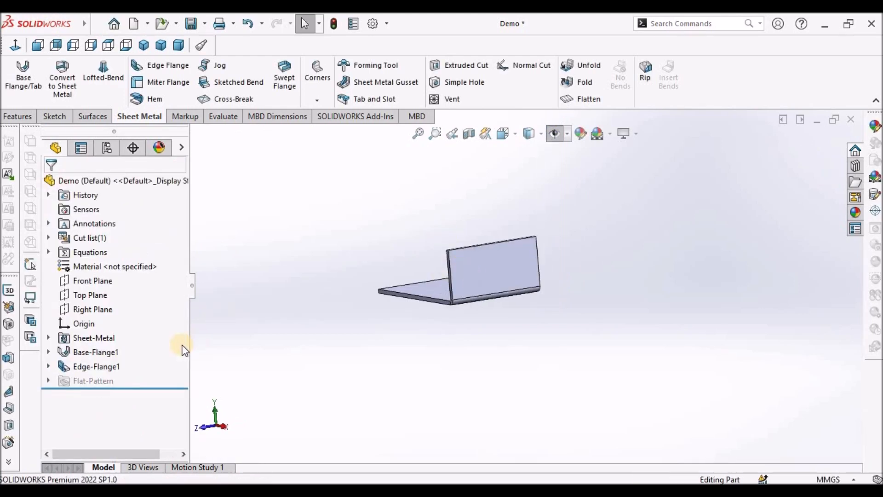
left_click(48, 366)
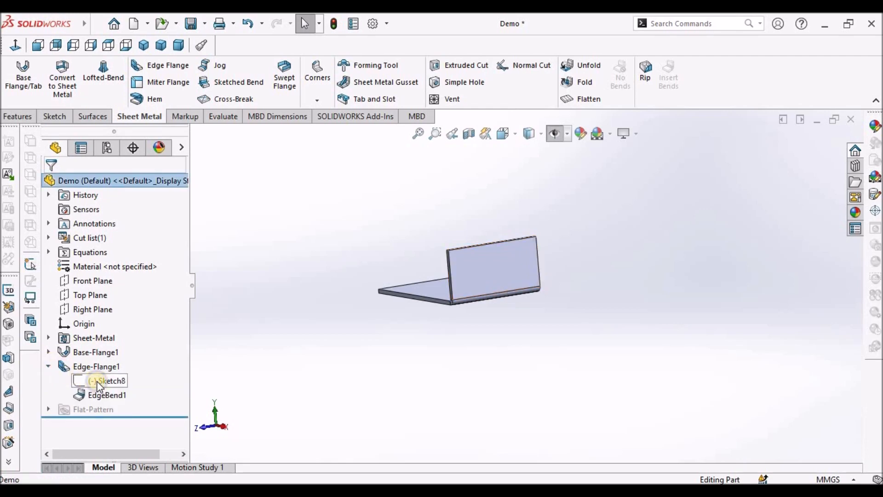
right_click(91, 381)
left_click(109, 261)
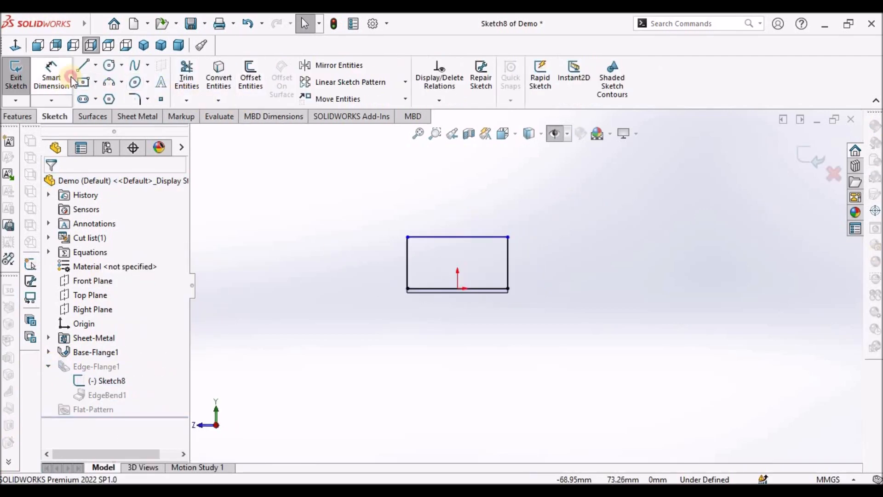
- Dimension the edge flange profile's height, set it to 15 mm, and exit the sketch
left_click(51, 76)
scroll(408, 257, "down", 2)
left_click(540, 219)
scroll(547, 297, "down", 3)
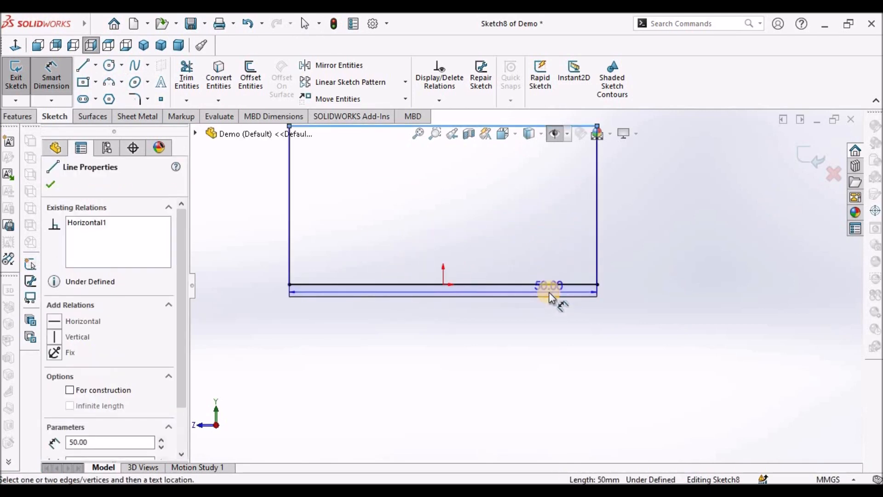
left_click(549, 296)
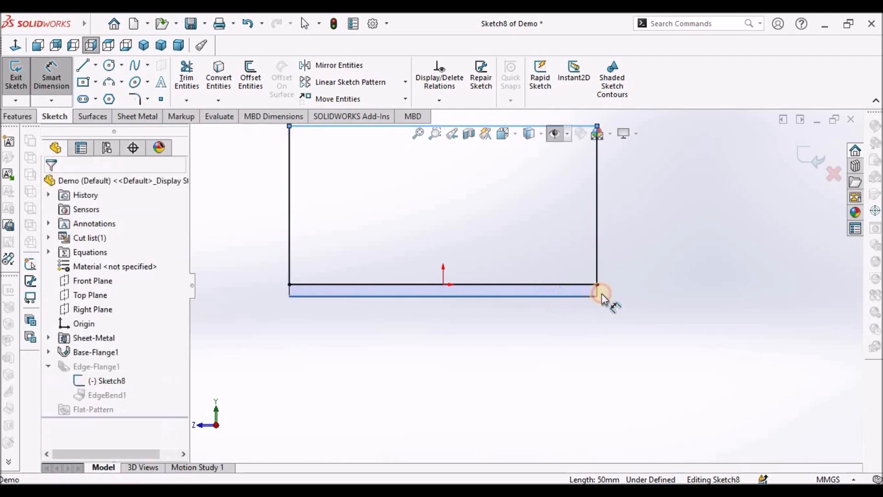
scroll(607, 252, "up", 2)
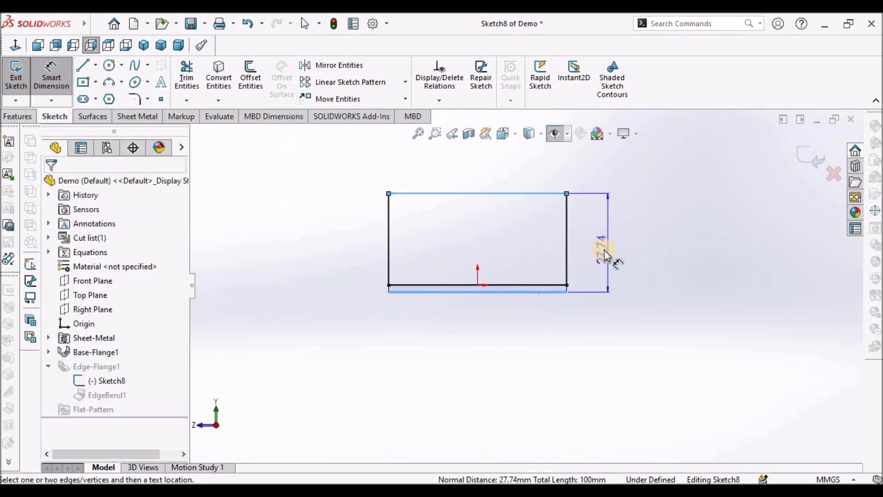
left_click(603, 251)
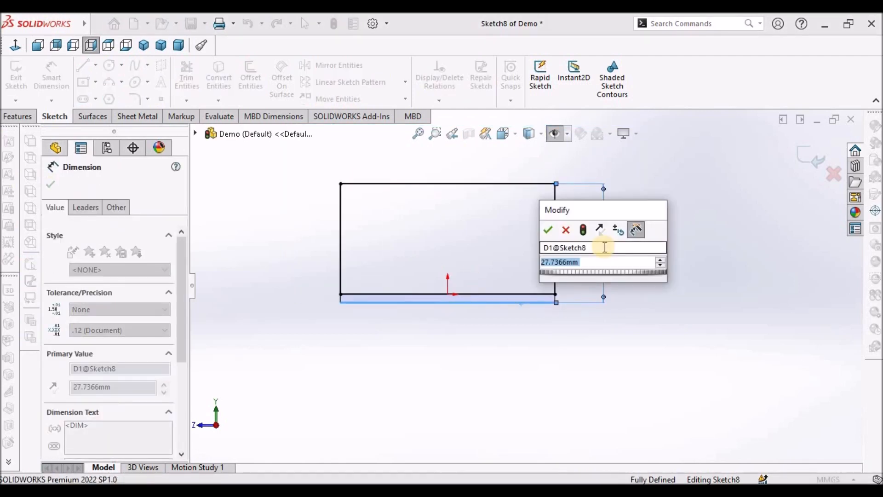
type("15")
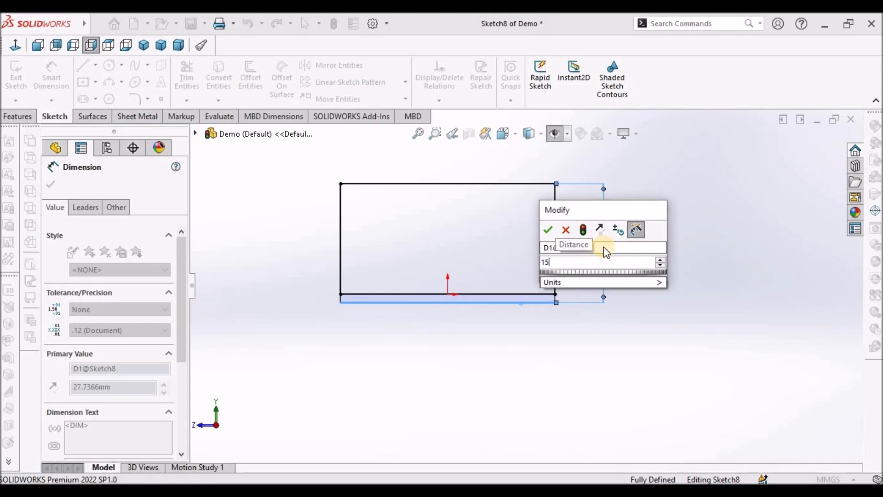
key("Return")
right_click(456, 203)
left_click(493, 238)
left_click(810, 160)
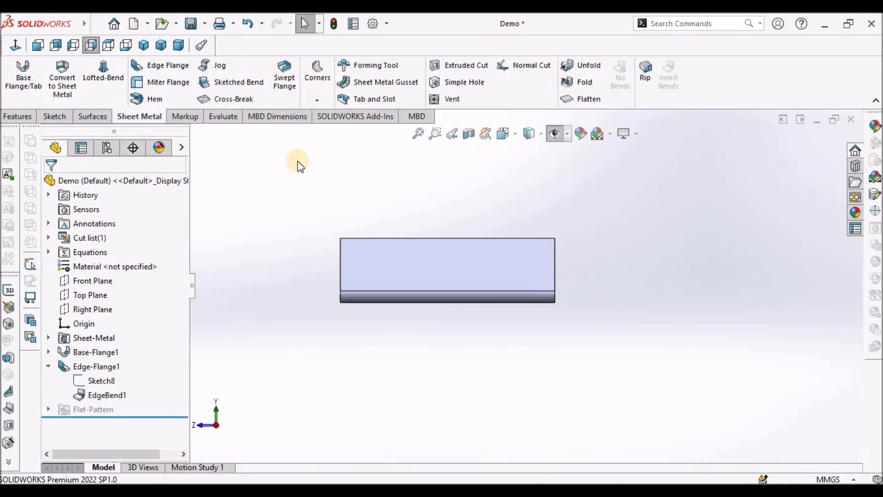
- Add an edge flange on the base plate's far long edge, about 48 mm high
left_click(178, 45)
left_click(190, 23)
scroll(529, 299, "up", 5)
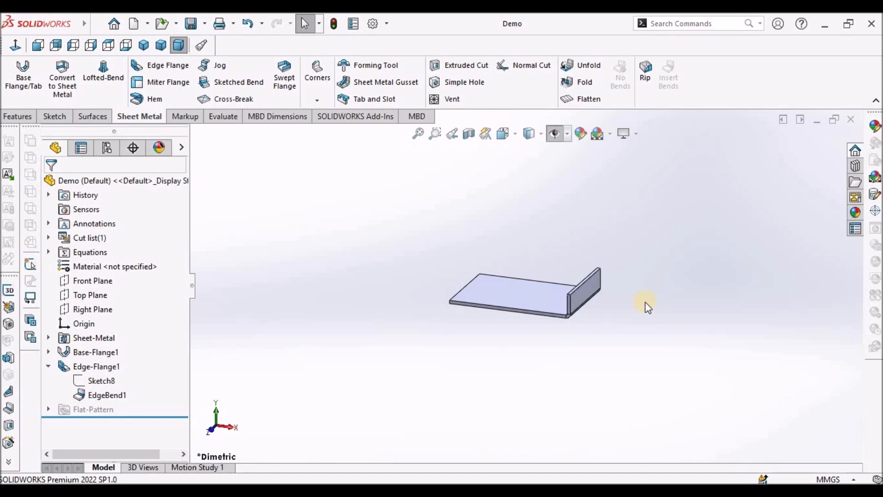
left_click(154, 66)
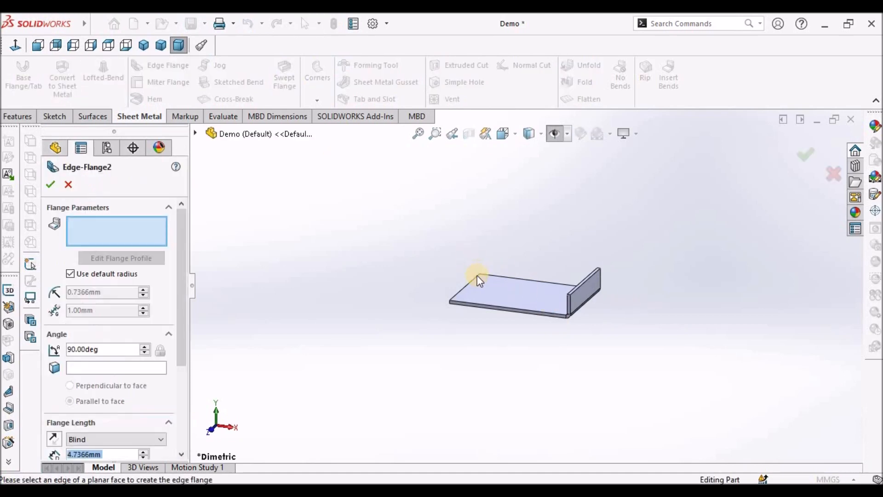
left_click(501, 277)
middle_click_drag(520, 230, 411, 301)
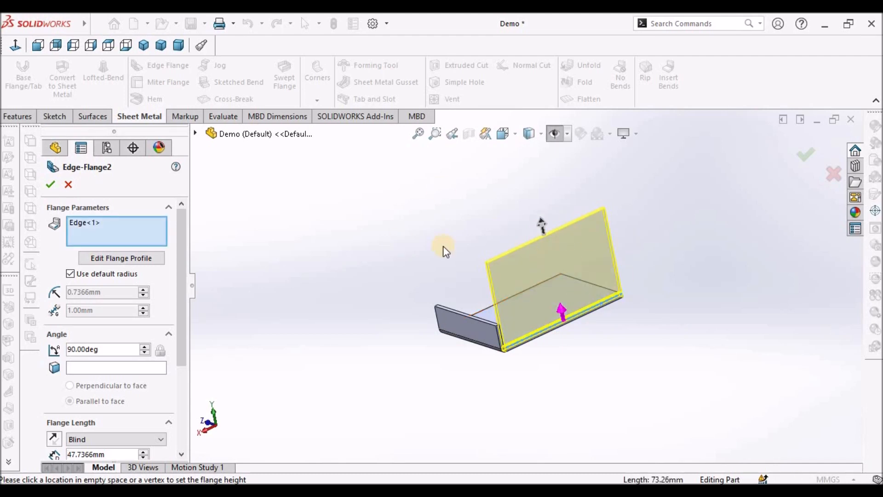
left_click(51, 185)
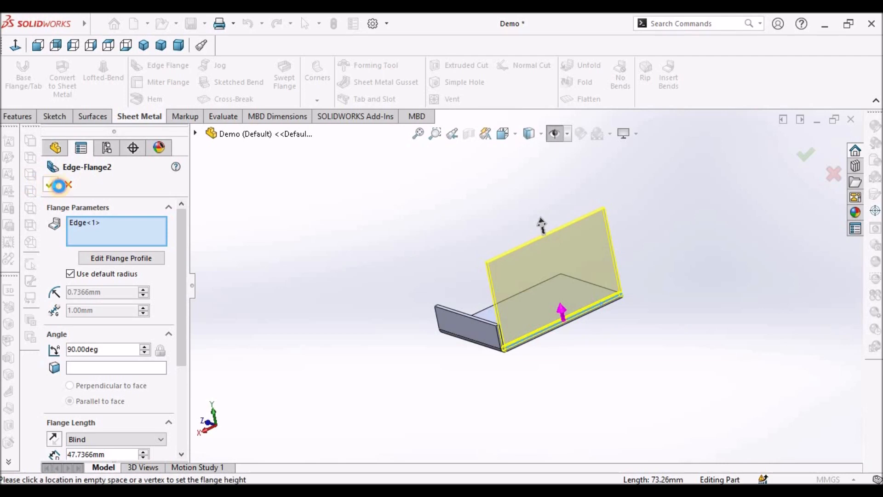
- Edit the second edge flange's profile sketch, moving its left side inward to narrow the flange, and exit
middle_click_drag(560, 282, 548, 306)
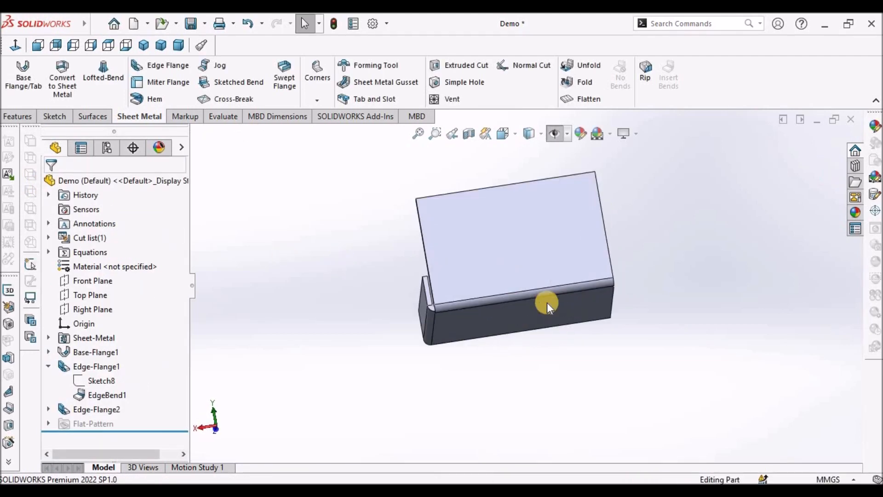
left_click(48, 409)
right_click(105, 424)
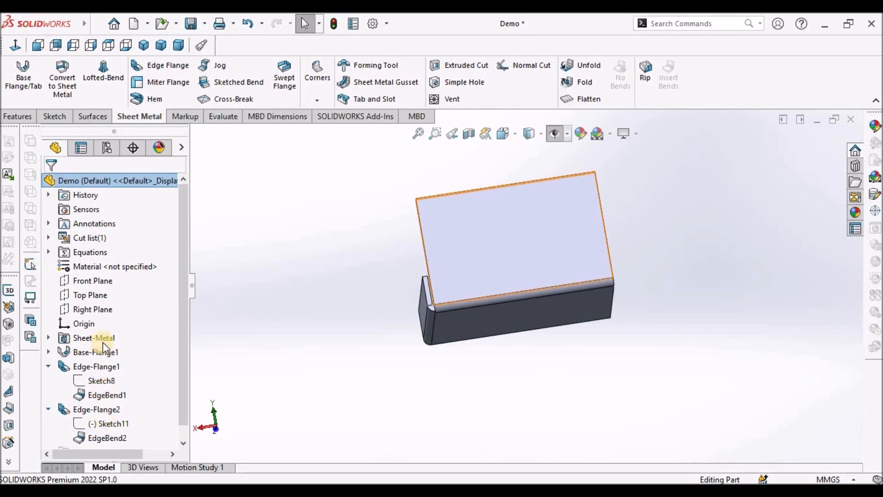
left_click(118, 262)
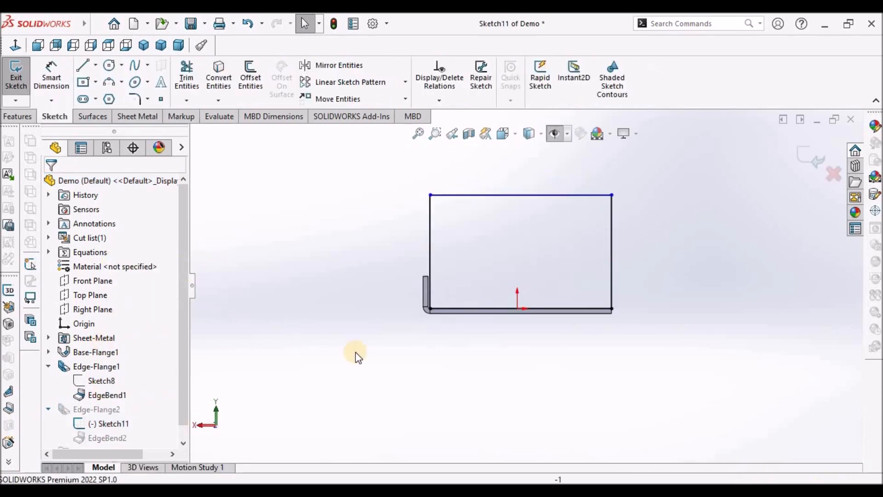
scroll(446, 303, "down", 5)
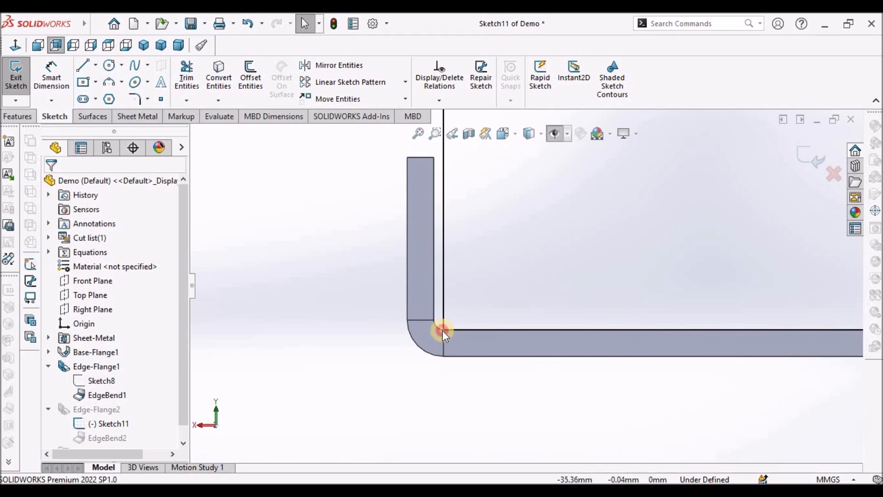
left_click(442, 330)
left_click_drag(442, 330, 690, 331)
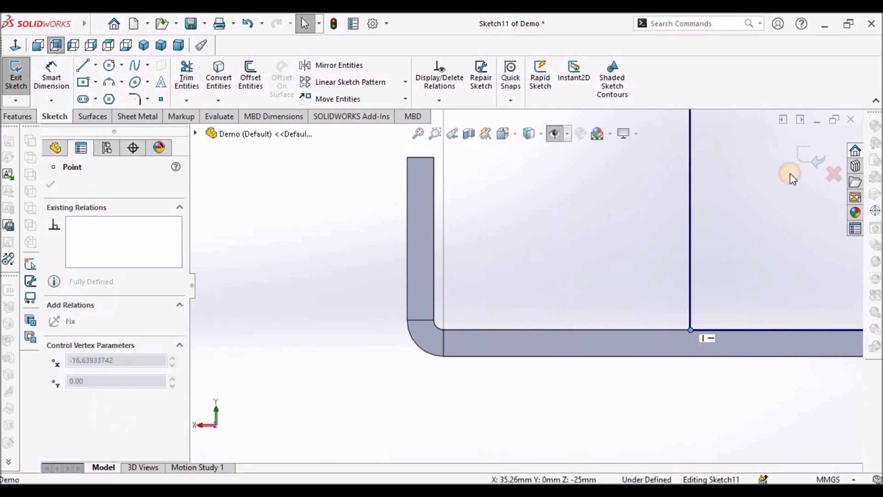
left_click(811, 158)
- Reopen the second edge flange's definition and inspect its position from the top view
middle_click_drag(465, 261, 509, 429)
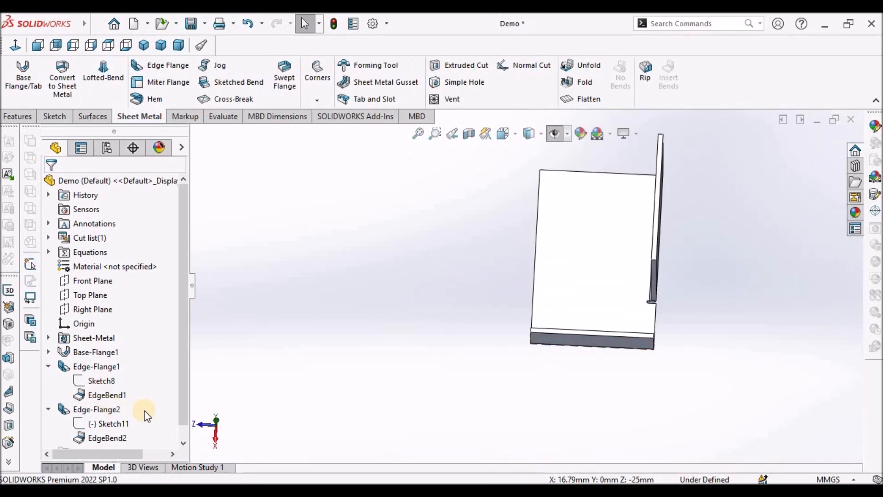
right_click(81, 410)
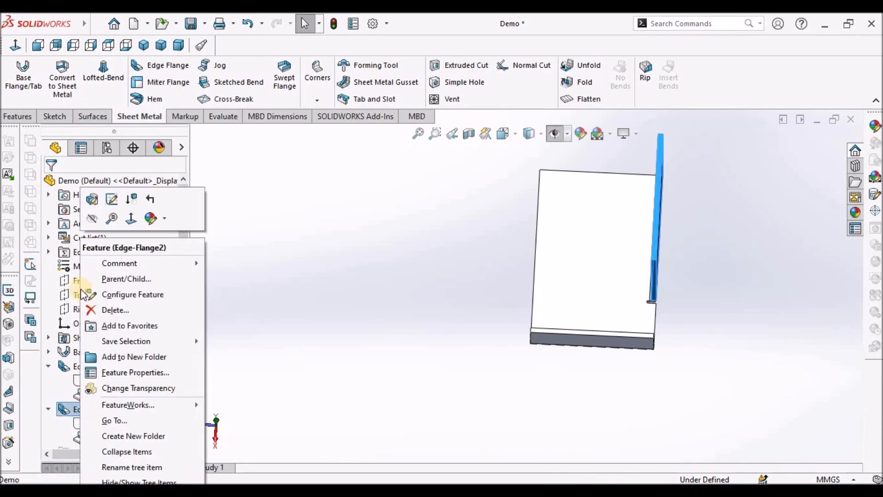
left_click(90, 197)
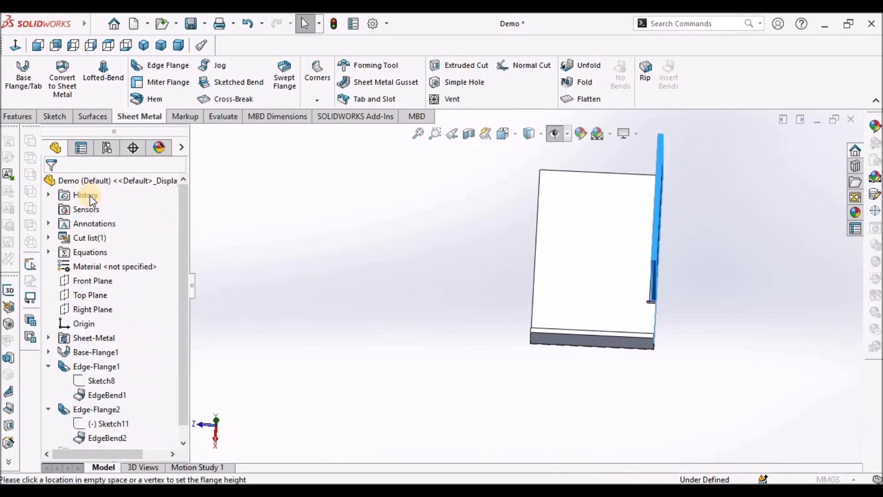
left_click_drag(183, 352, 178, 424)
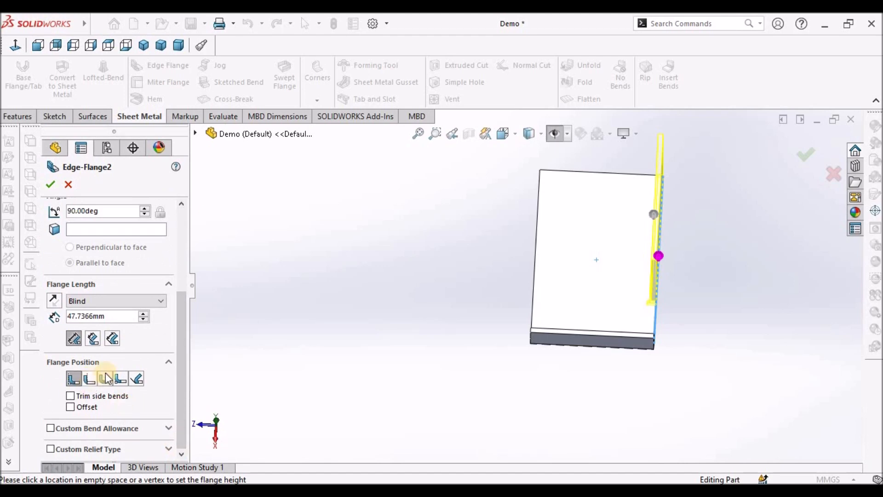
left_click(109, 45)
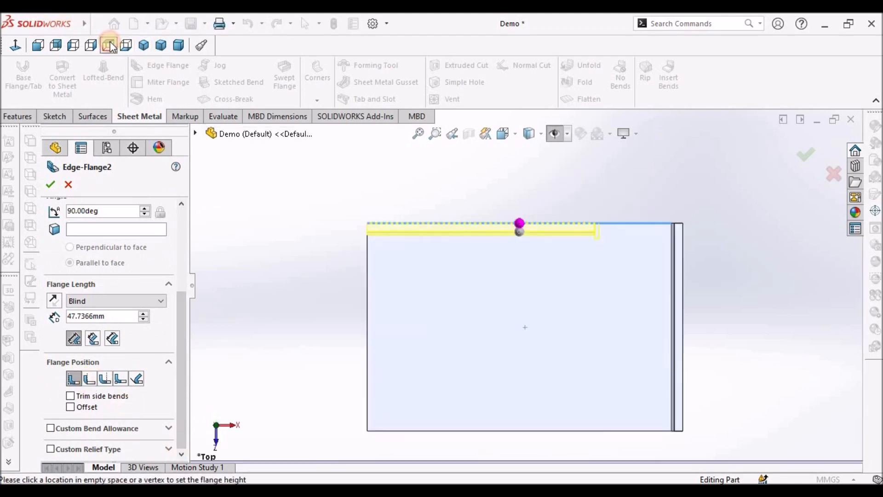
scroll(598, 240, "down", 4)
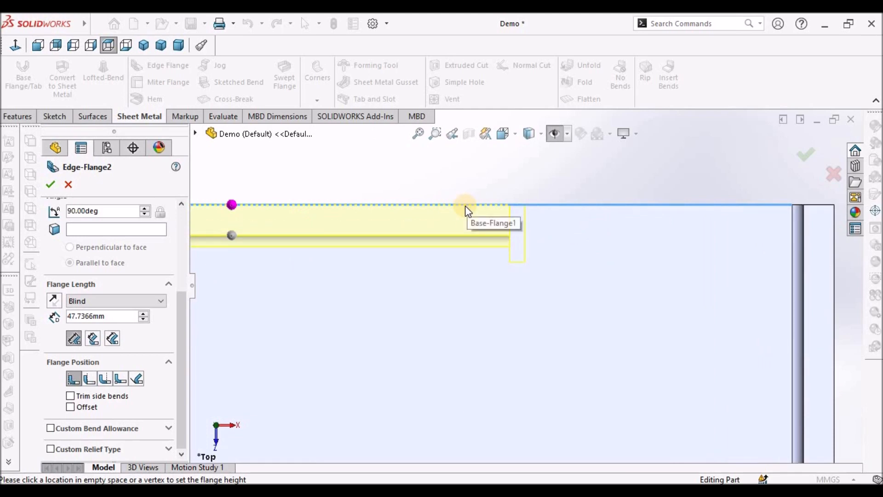
left_click(49, 184)
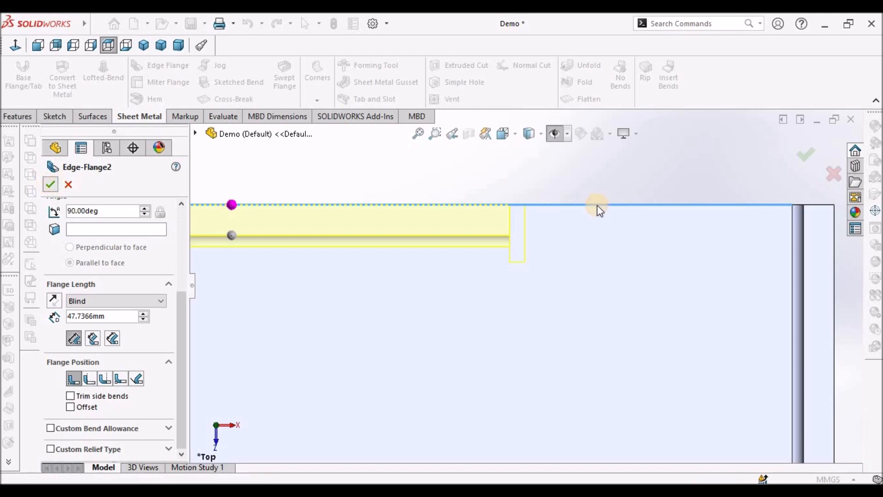
middle_click_drag(554, 206, 548, 263)
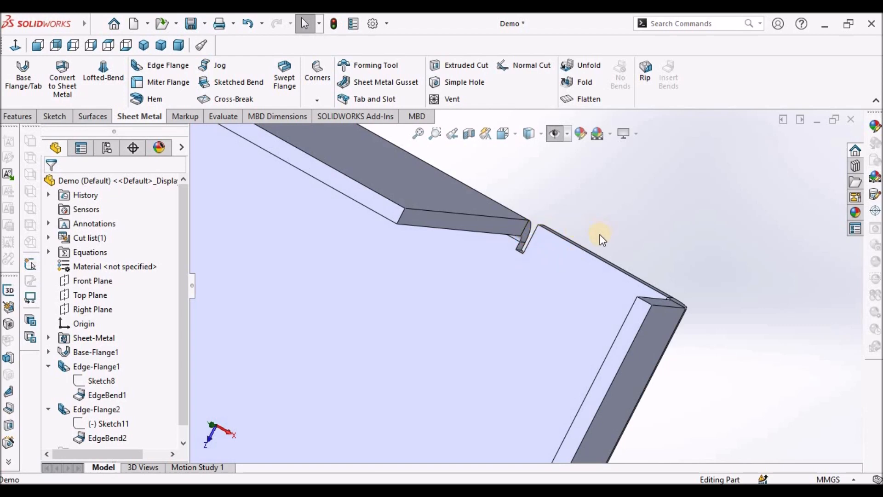
- Edit the second edge flange and set its flange position to Material Outside
middle_click_drag(598, 236, 524, 288)
scroll(520, 310, "up", 4)
scroll(525, 288, "down", 2)
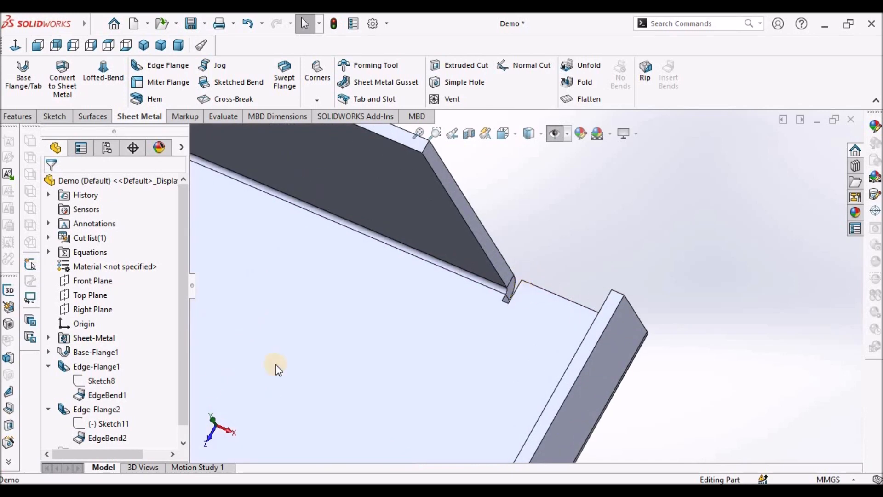
right_click(104, 409)
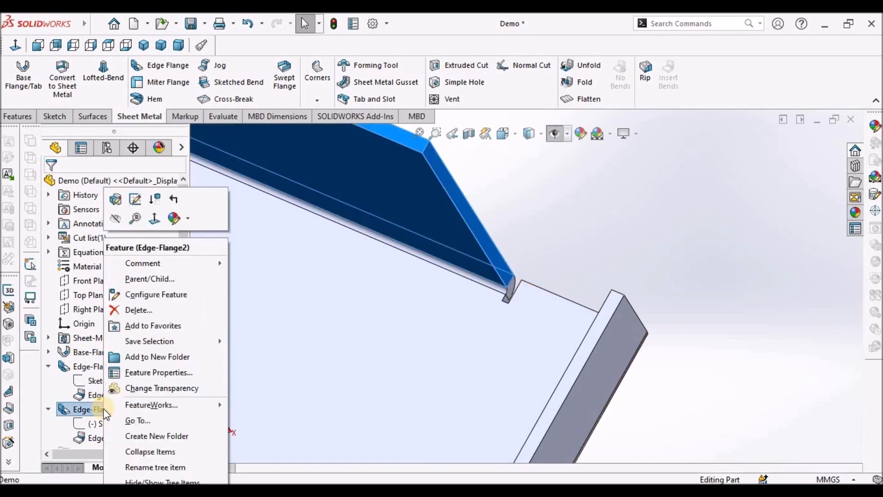
left_click(132, 200)
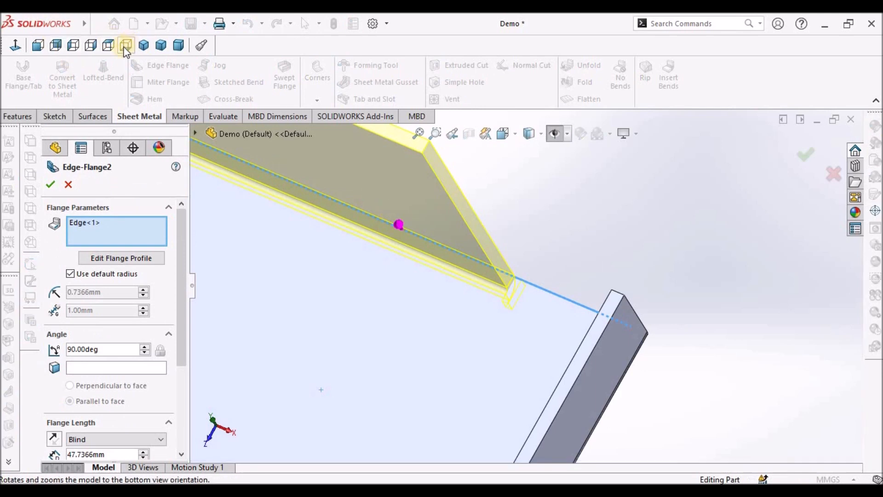
left_click(106, 45)
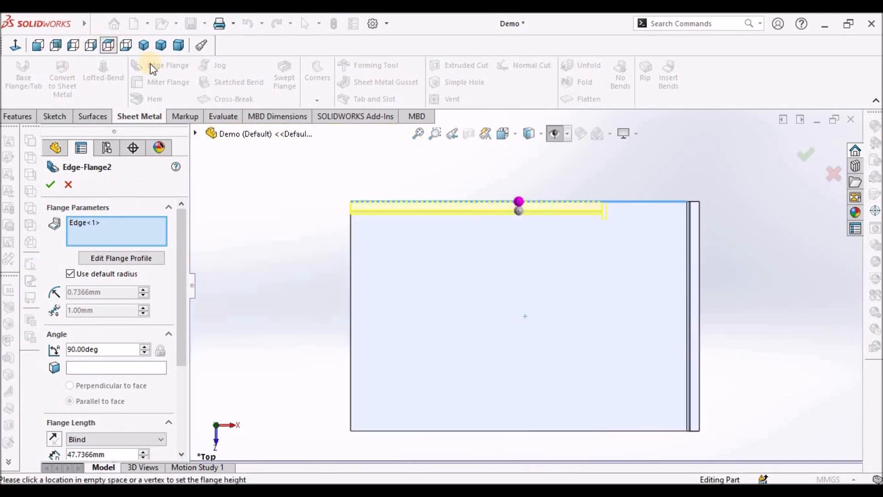
scroll(657, 244, "down", 5)
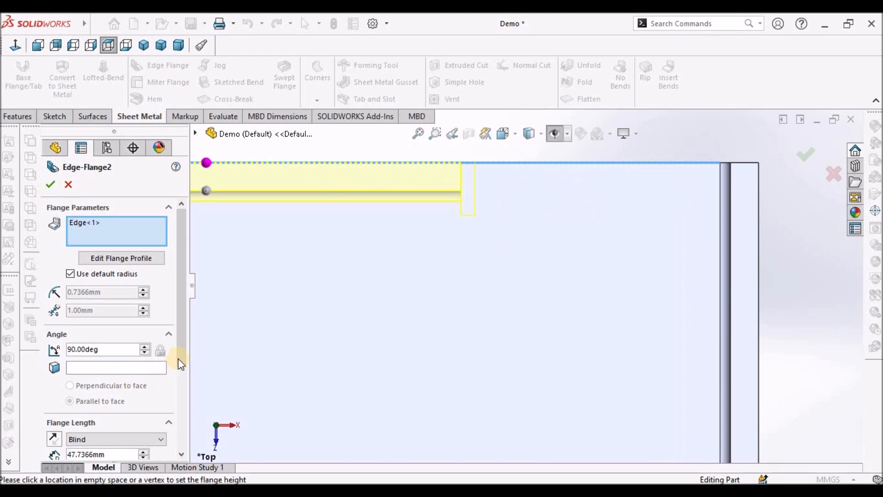
scroll(175, 390, "down", 3)
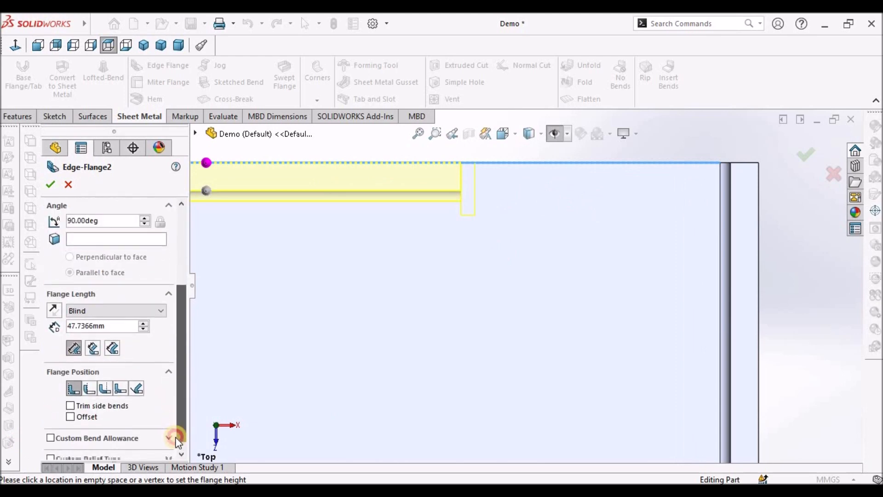
left_click(90, 380)
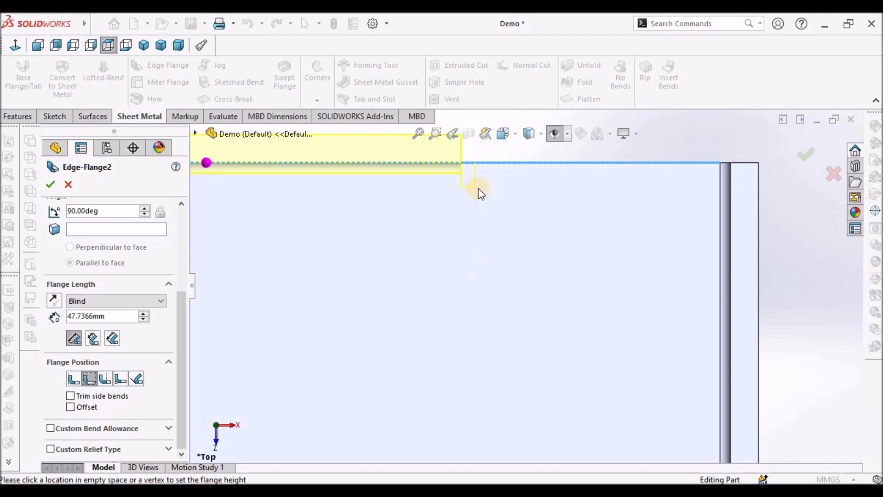
scroll(414, 184, "up", 2)
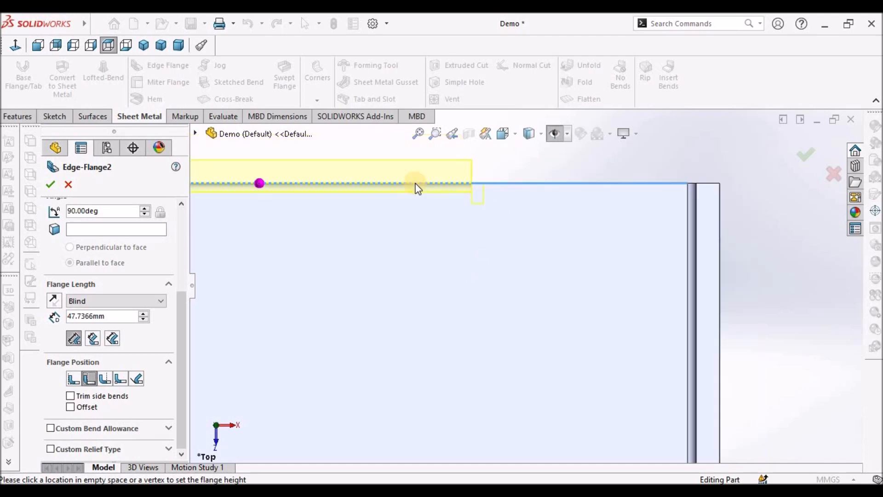
left_click(50, 184)
- Add a third edge flange on the top edge of the second flange, about 35 mm long, pointing outward
middle_click_drag(527, 243, 509, 193)
middle_click_drag(500, 145, 538, 228)
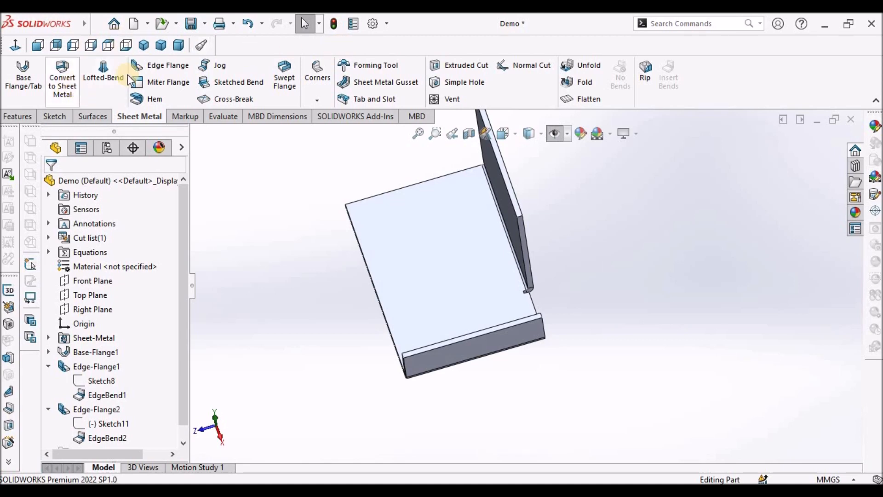
left_click(191, 68)
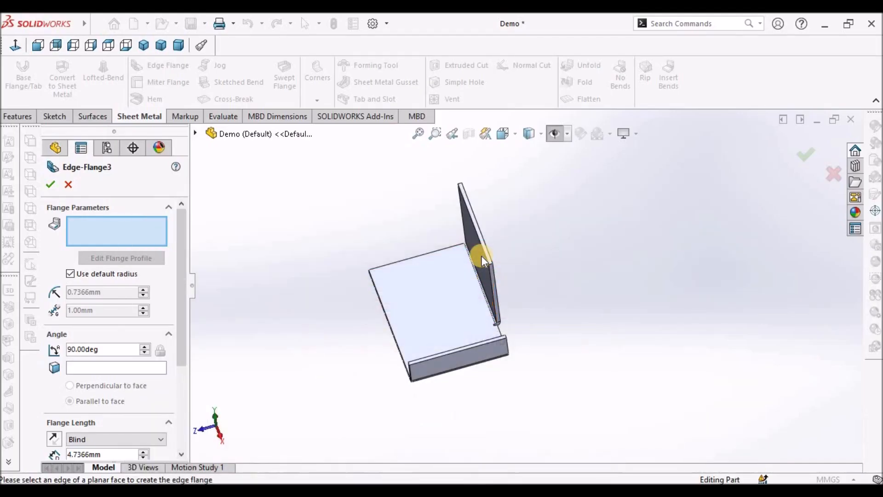
left_click(486, 247)
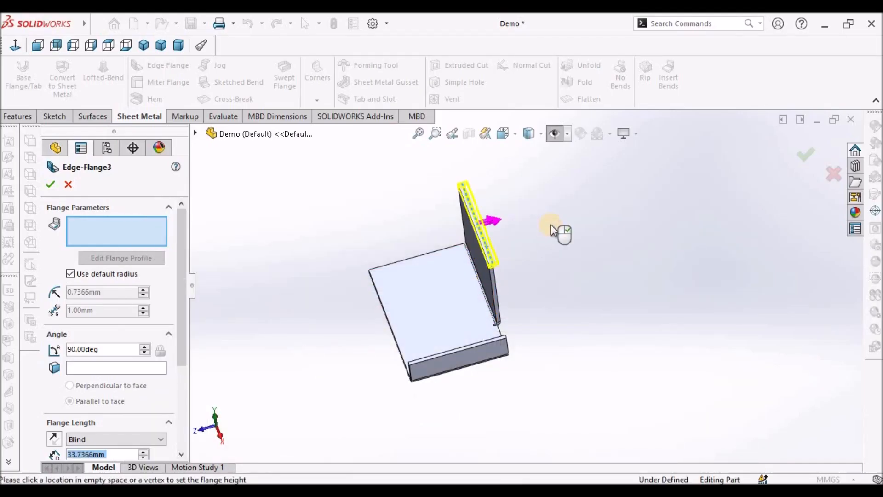
left_click(551, 224)
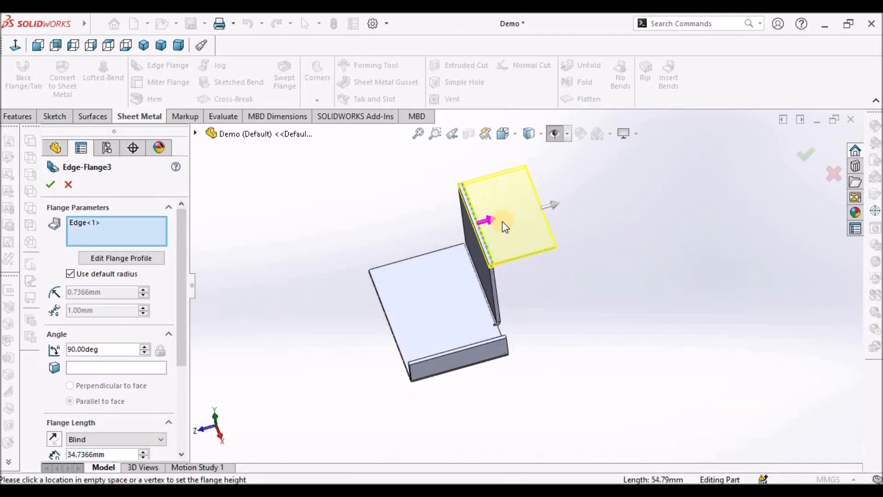
left_click(50, 184)
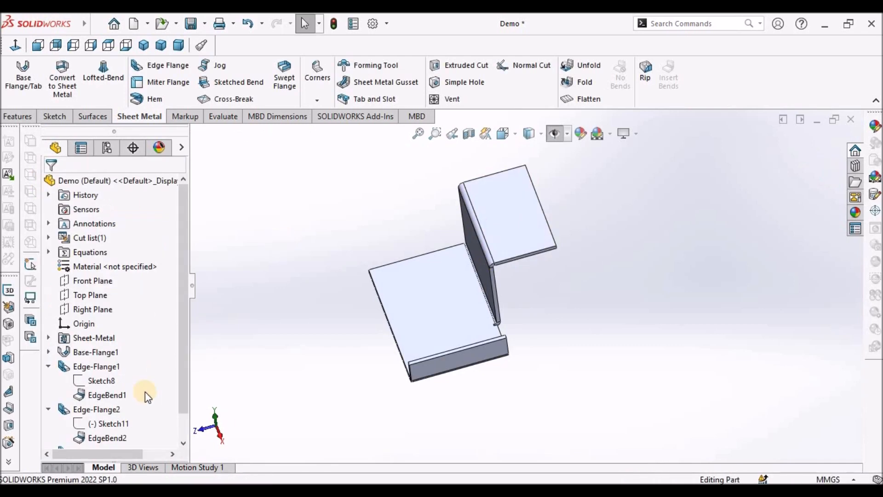
- Edit the second edge flange's profile sketch and dimension its top line to 25 mm
left_click(125, 420)
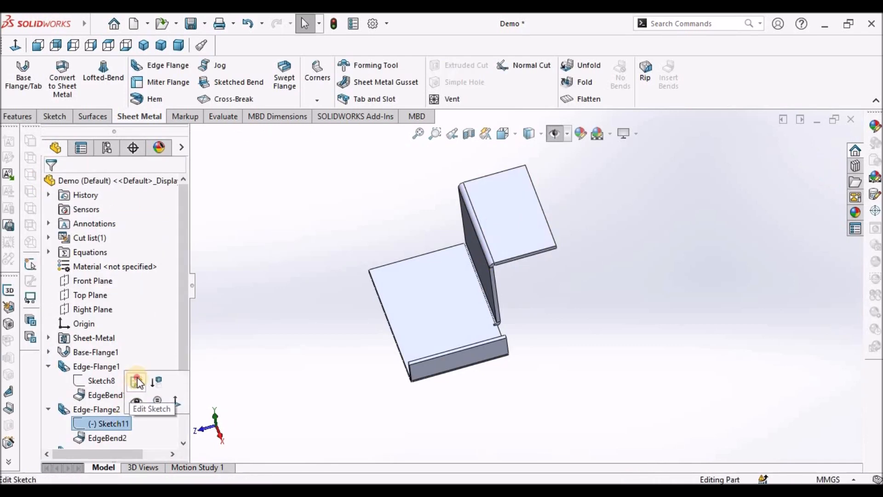
left_click(138, 385)
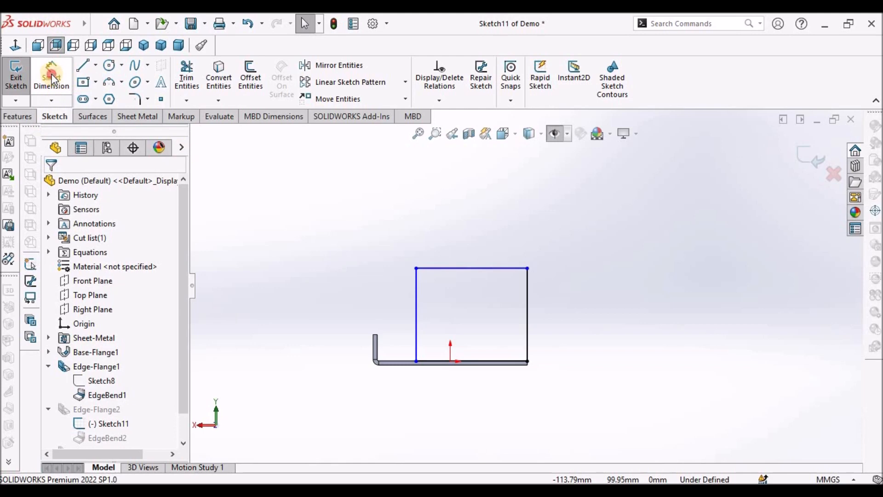
left_click(52, 79)
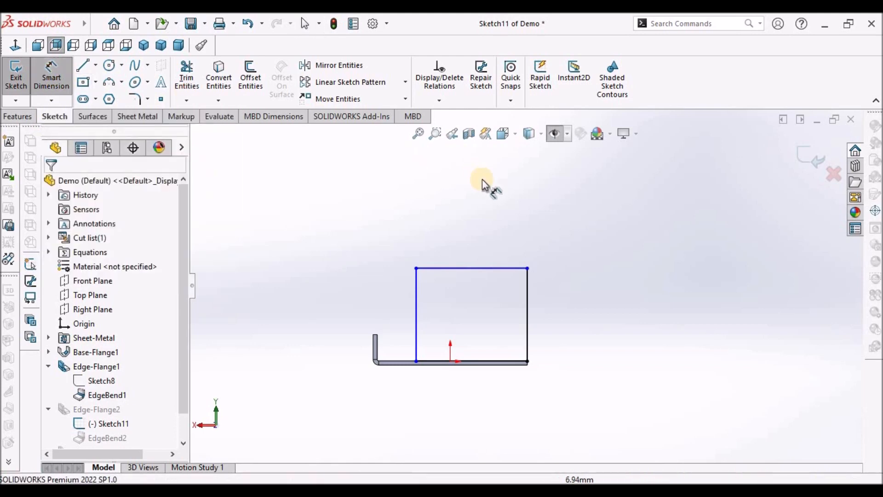
left_click(477, 267)
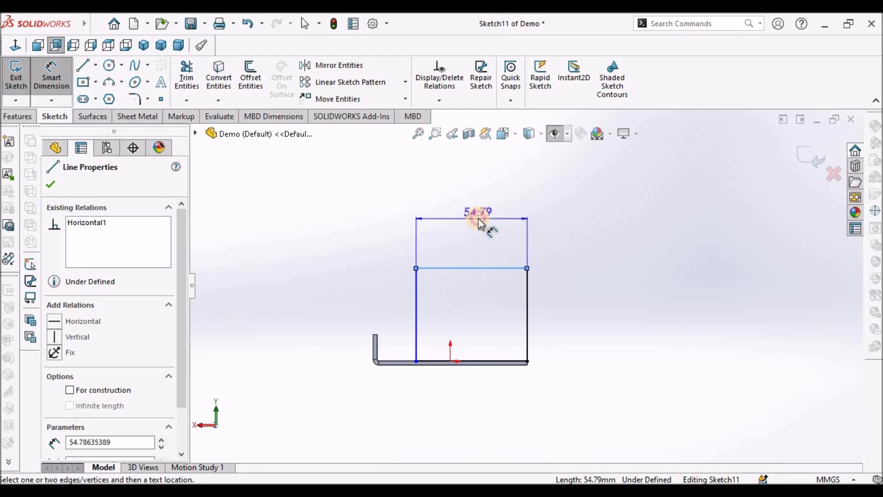
left_click(479, 223)
type("25")
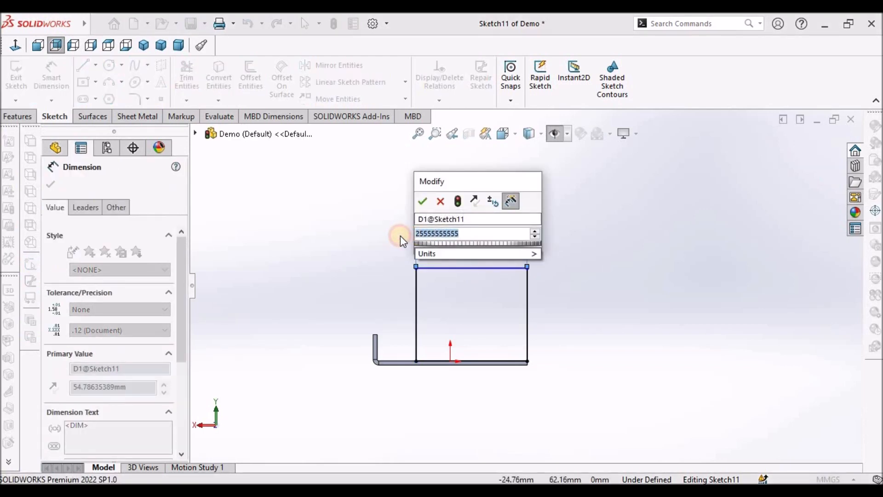
key("Return")
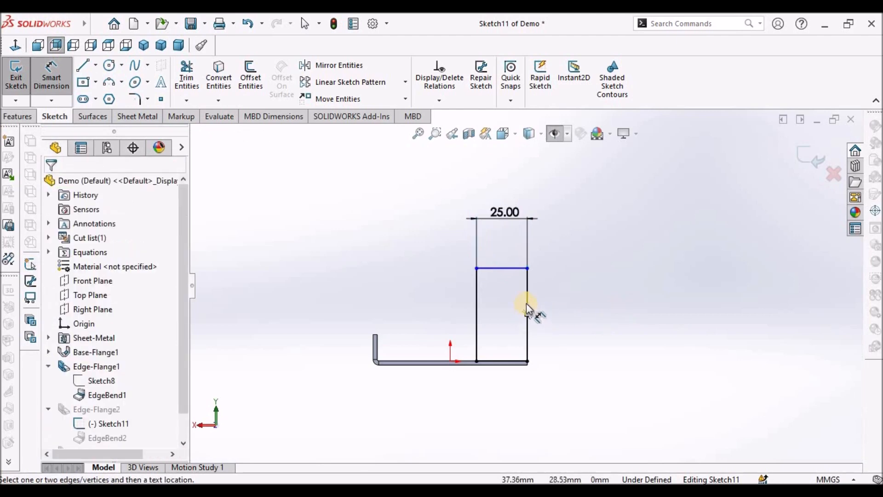
- Dimension the profile's top line from the bend edge to 18 mm and exit the sketch
scroll(513, 356, "down", 4)
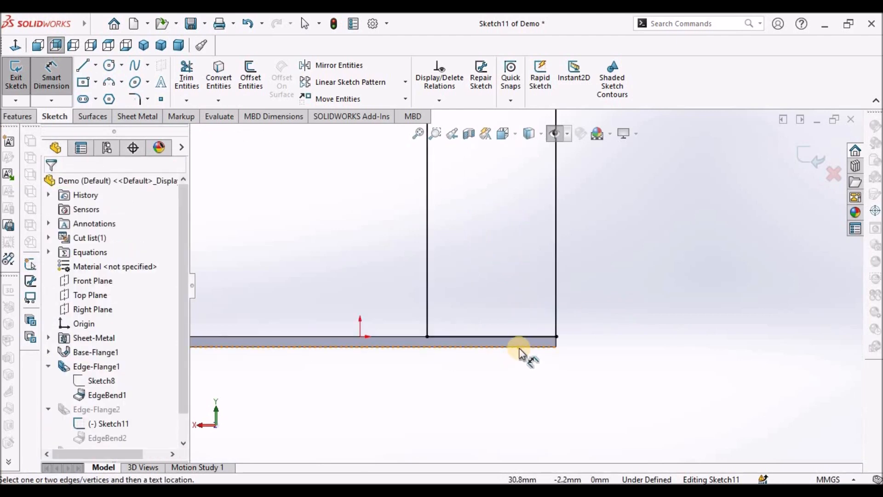
left_click(525, 347)
scroll(525, 284, "up", 4)
scroll(511, 212, "down", 2)
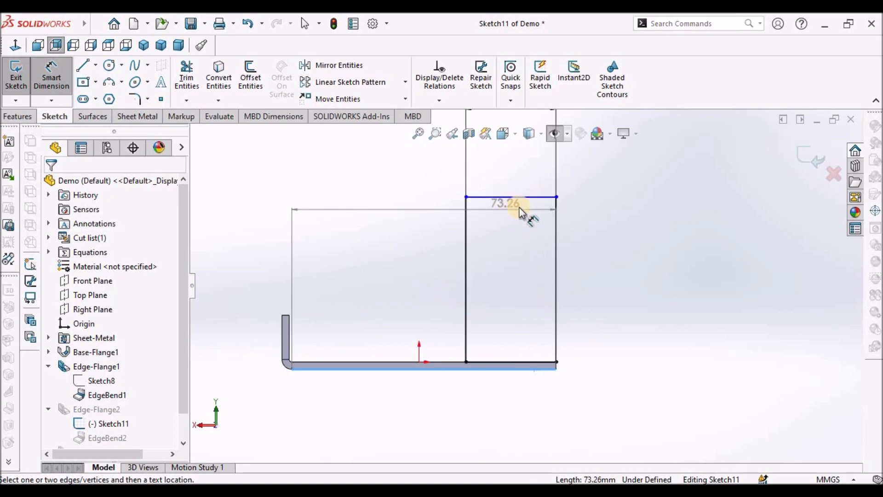
left_click(532, 196)
left_click(563, 227)
left_click(598, 276)
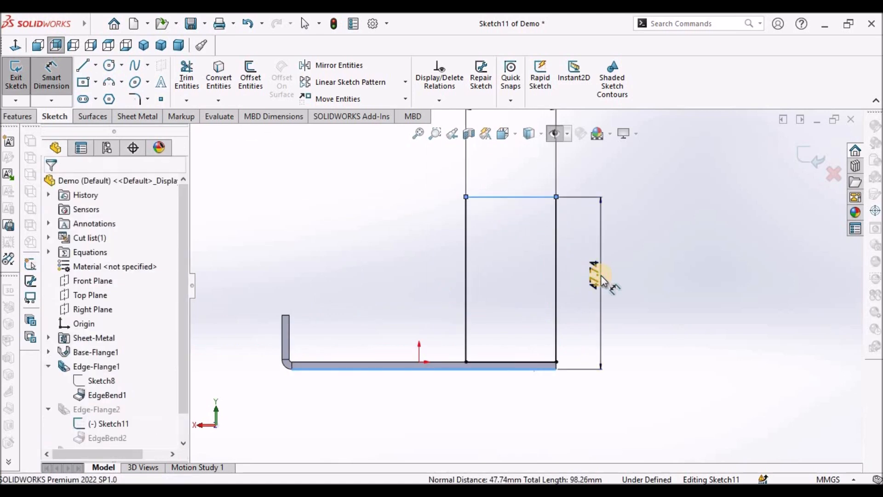
type("18")
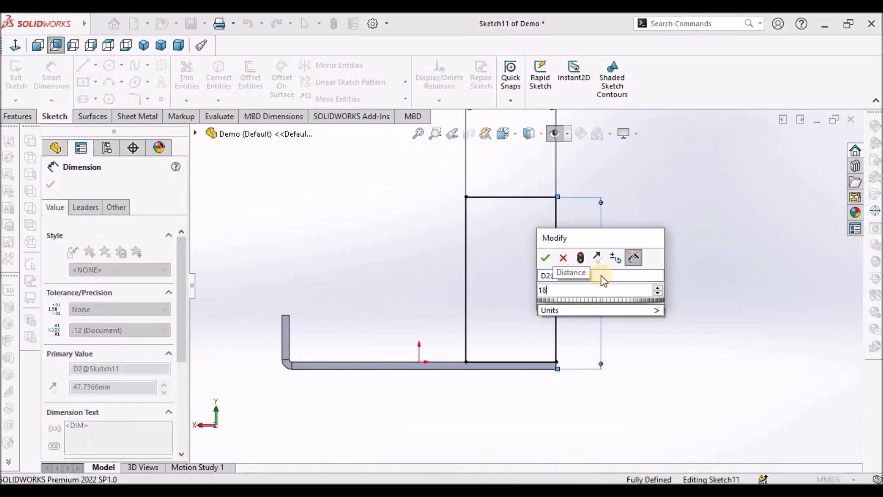
key("Return")
left_click(810, 158)
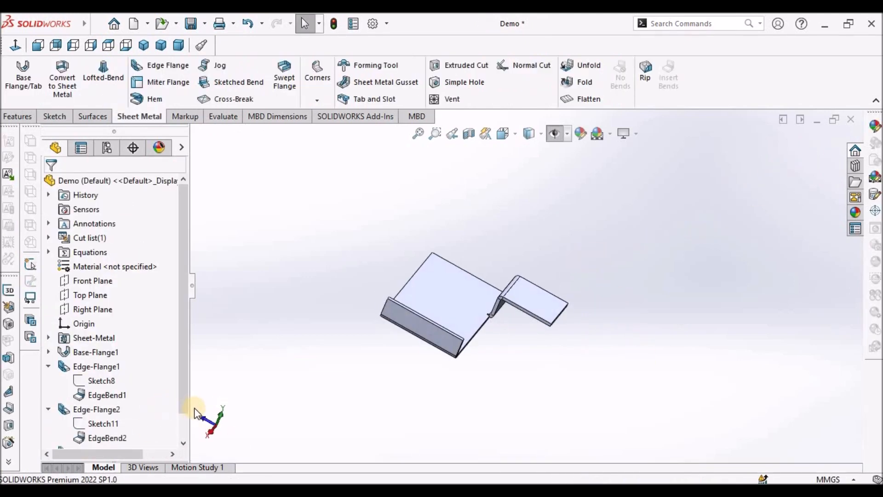
- Edit the third edge flange's profile sketch and dimension its top line from the bend edge to 25 mm
left_click_drag(180, 406, 184, 456)
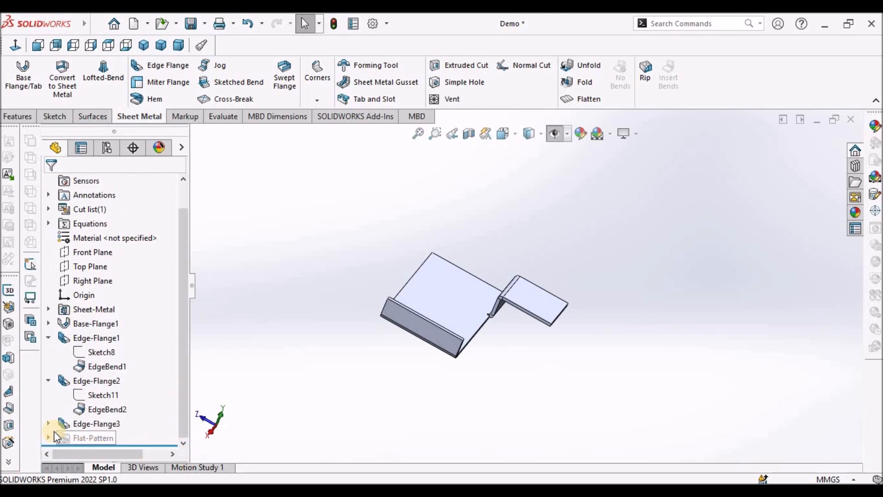
left_click(49, 423)
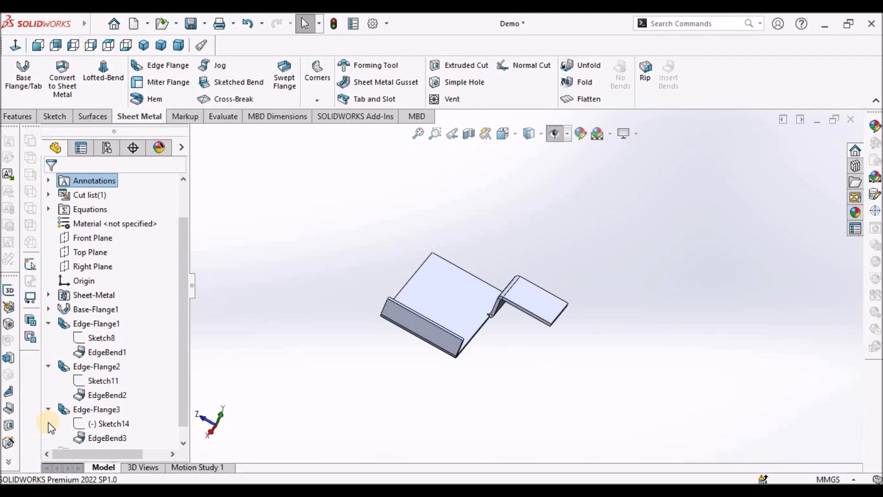
right_click(109, 424)
left_click(122, 261)
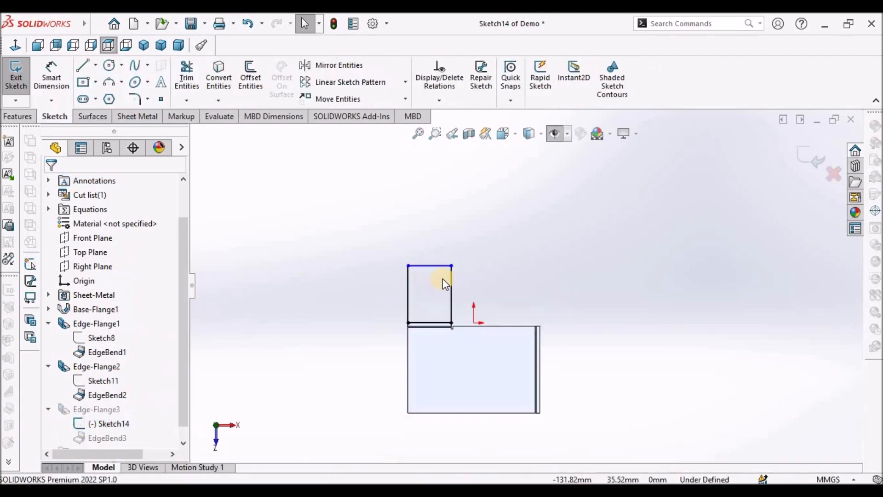
left_click(63, 81)
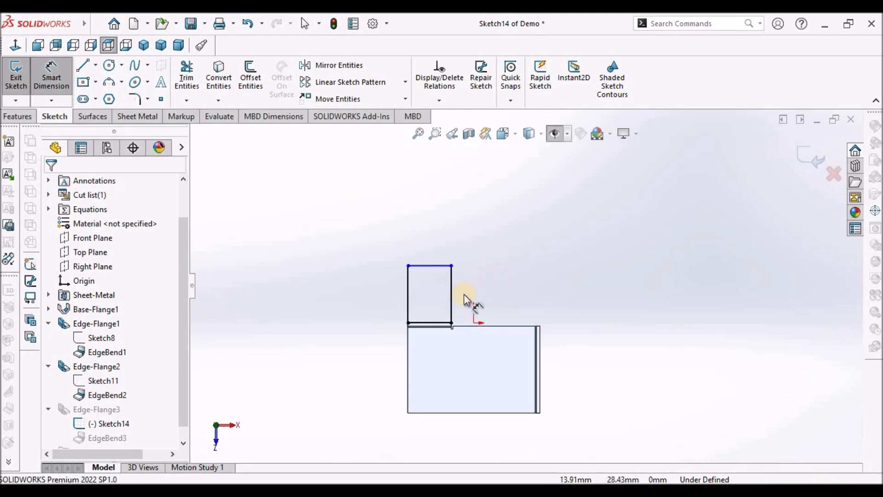
scroll(409, 389, "down", 10)
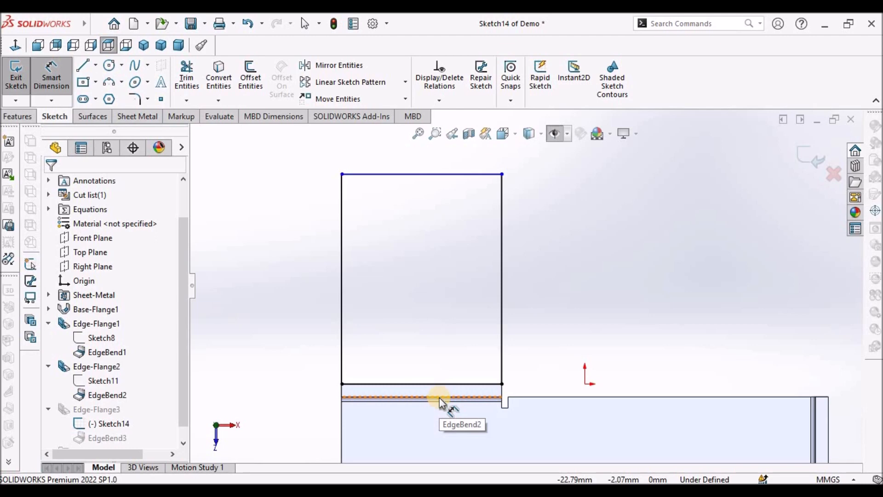
left_click(439, 397)
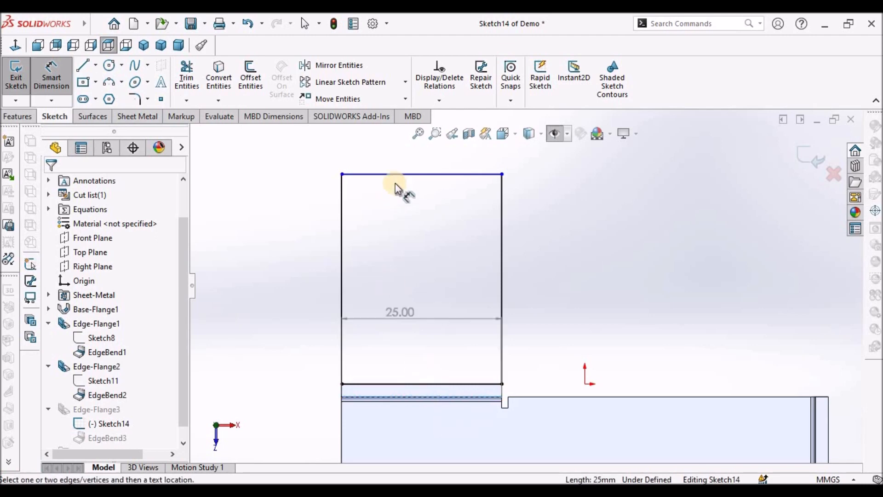
left_click(398, 174)
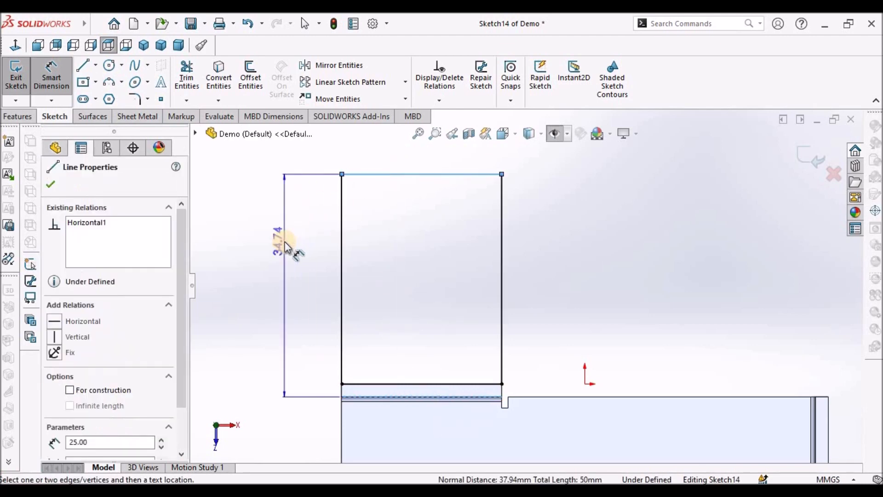
left_click(284, 241)
type("25")
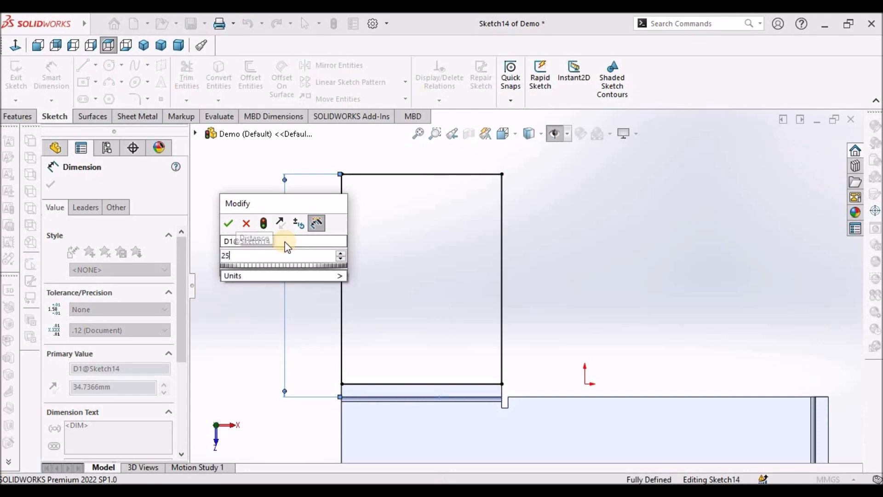
key("Return")
left_click(240, 340)
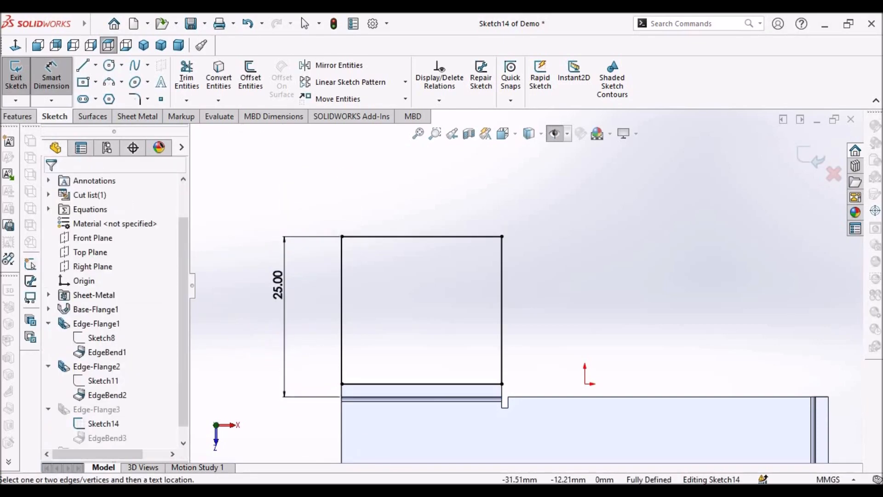
- Compare against the REF drawing, change the third flange's height dimension to 26 mm, and exit the sketch
key("alt+Tab")
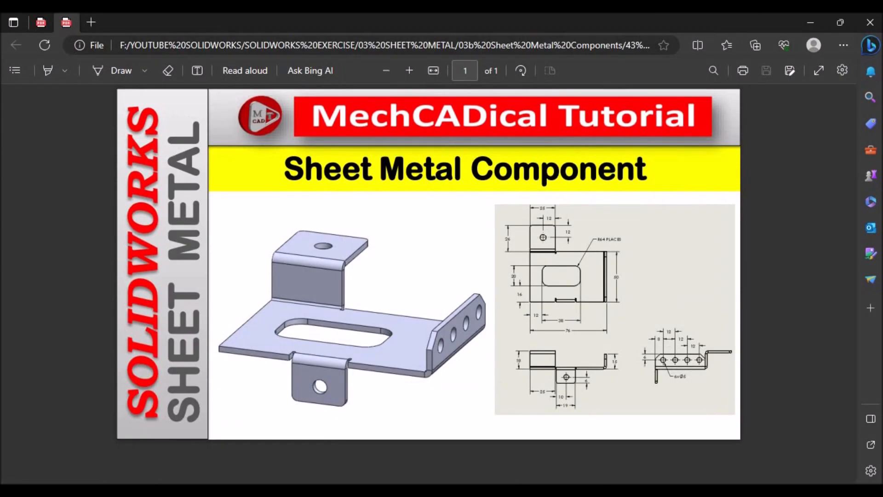
key("alt+Tab")
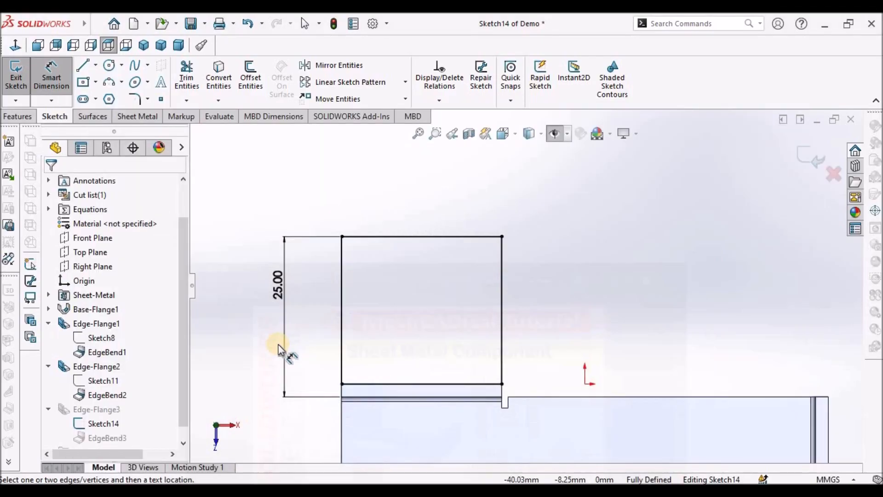
double_click(278, 273)
type("26")
key("Return")
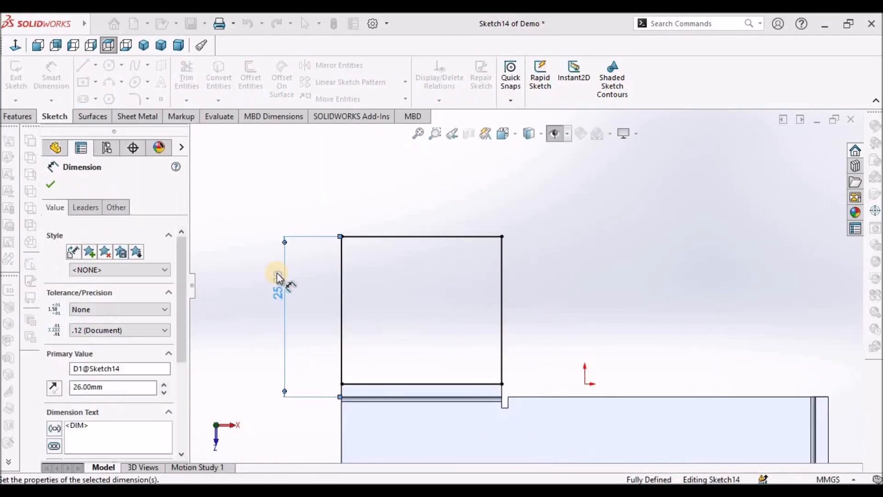
left_click(640, 264)
left_click(806, 159)
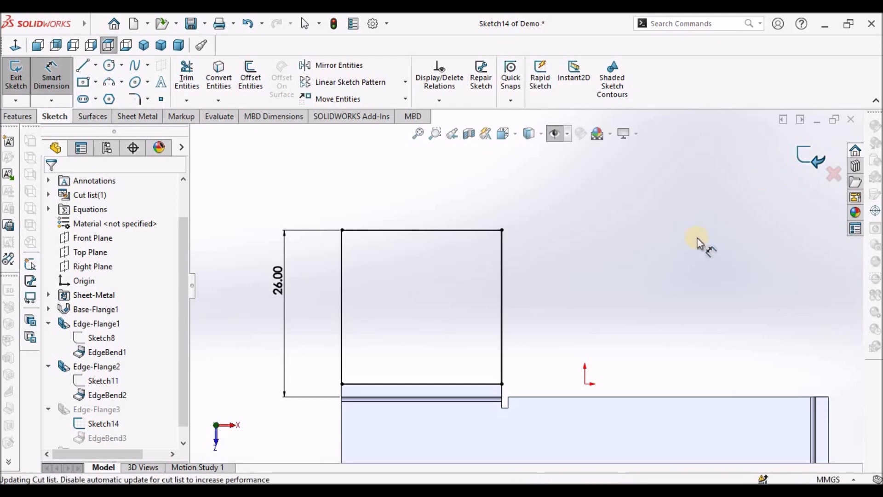
- Compare against the REF drawing and start an Edge Flange on the base flange's long front edge
scroll(599, 320, "up", 5)
middle_click_drag(599, 319, 534, 355)
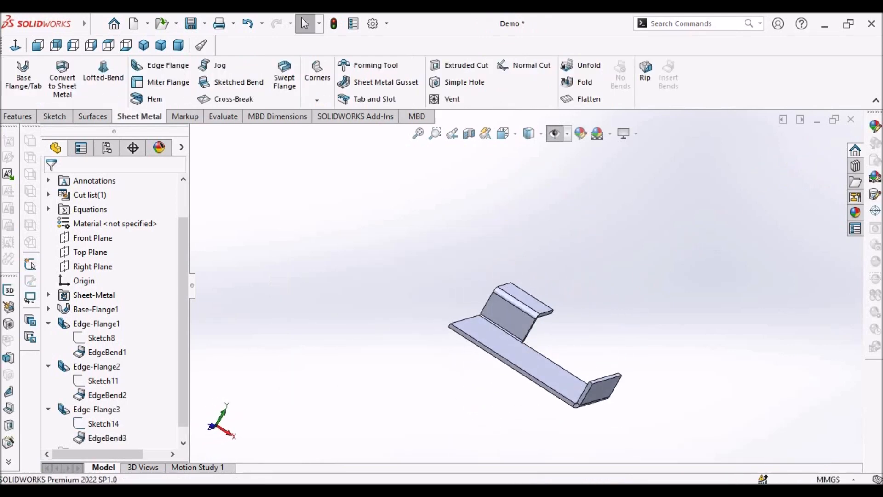
key("alt+Tab")
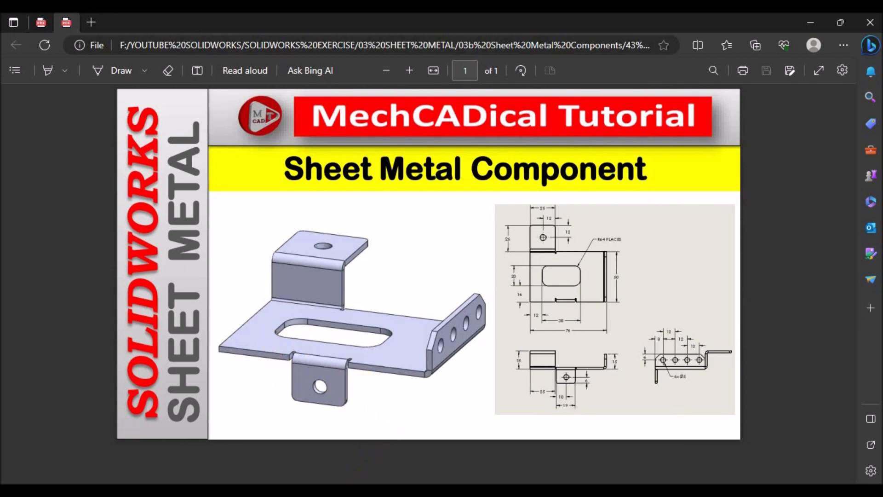
key("alt+Tab")
left_click(166, 67)
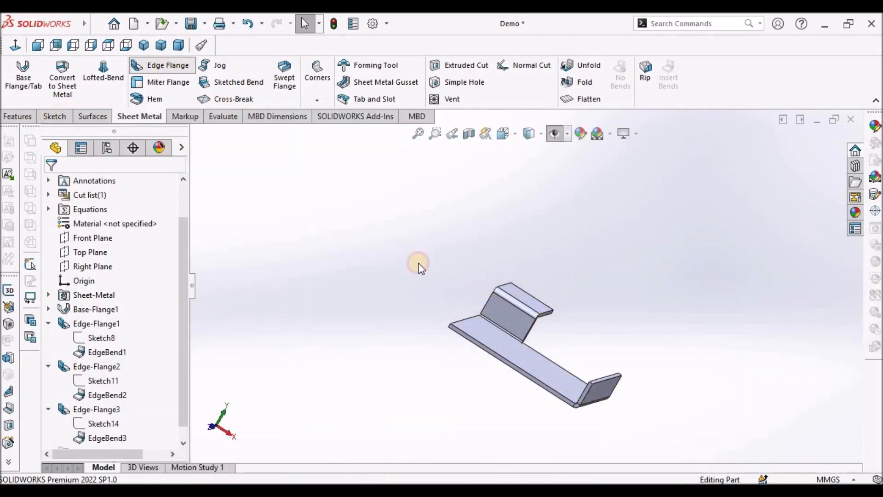
left_click(491, 363)
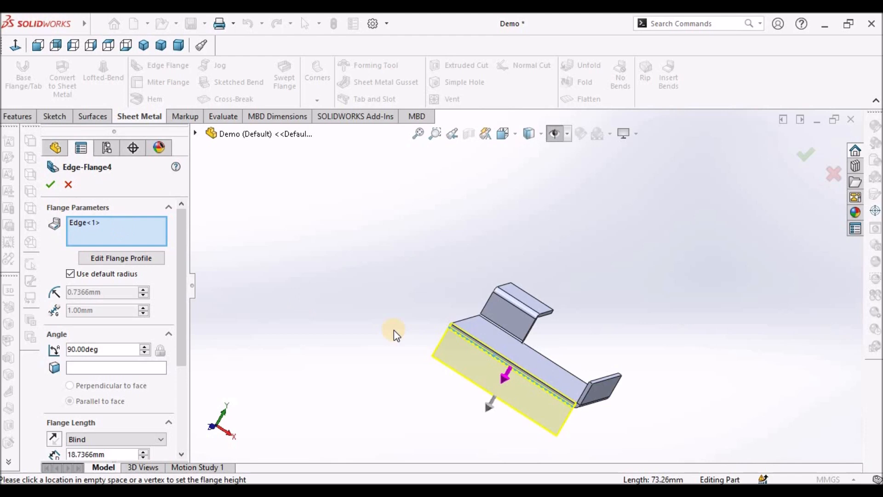
left_click_drag(184, 346, 186, 432)
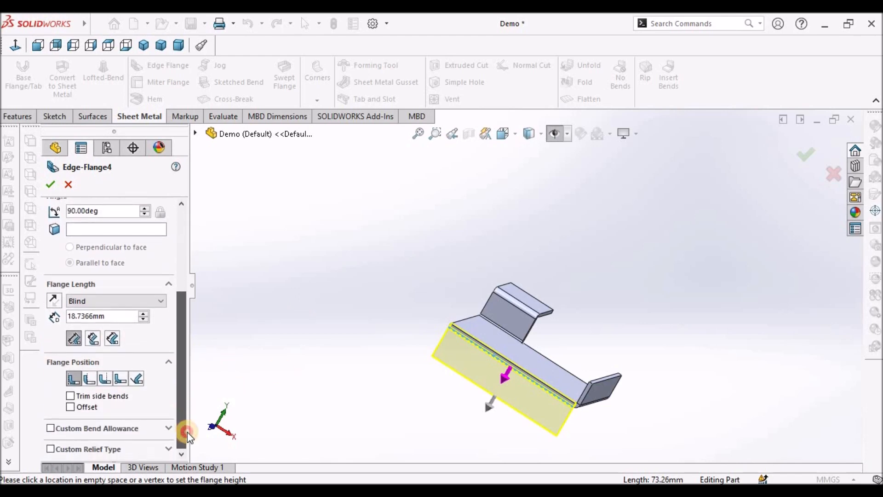
- Set the flange position to Material Outside, set the flange height by picking empty space, and complete the edge flange
left_click(90, 378)
middle_click_drag(529, 389, 508, 405)
scroll(509, 401, "down", 3)
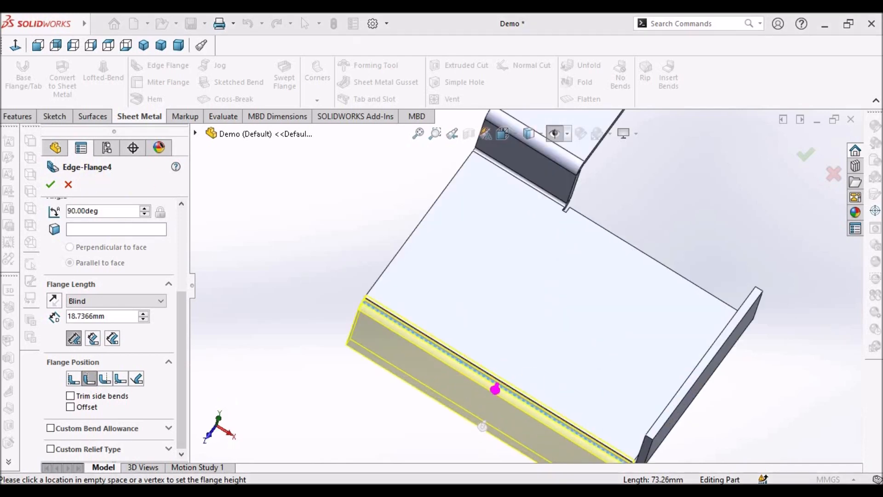
key("alt+Tab")
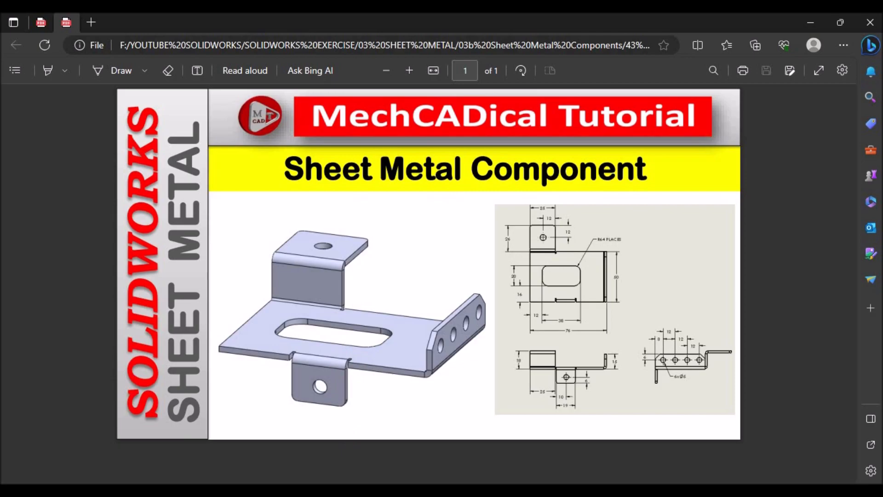
key("alt+Tab")
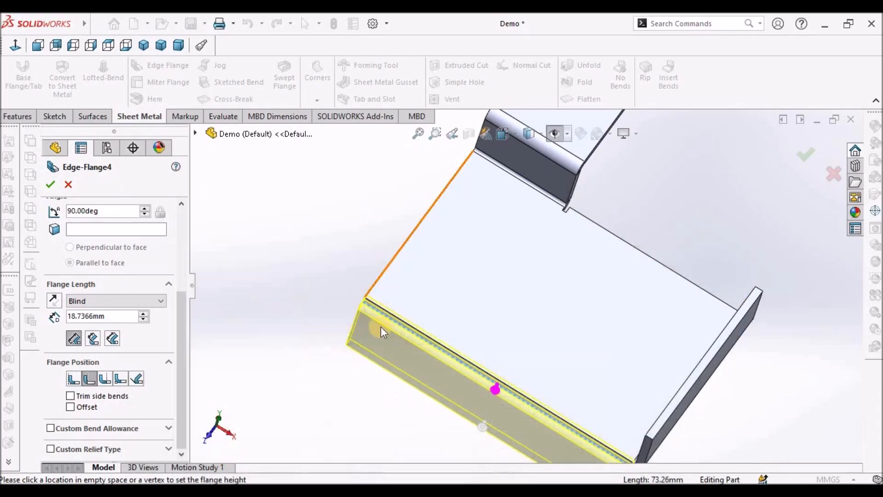
left_click(88, 379)
left_click(258, 213)
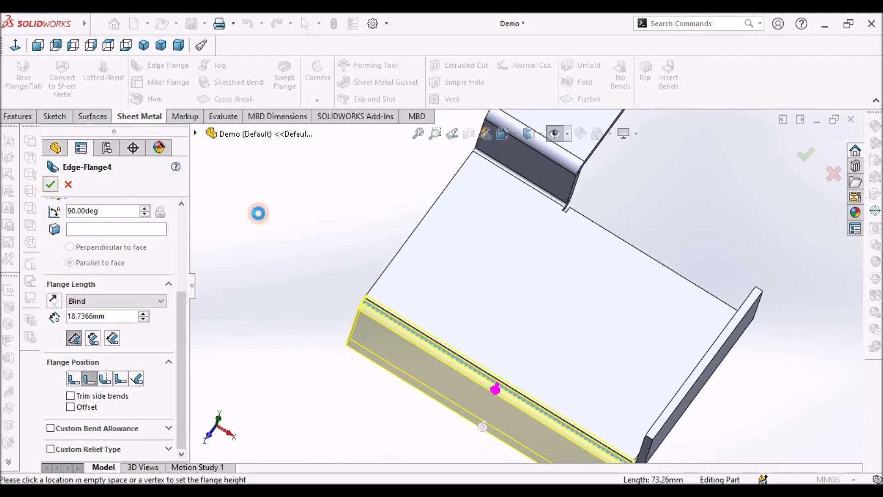
left_click(99, 420)
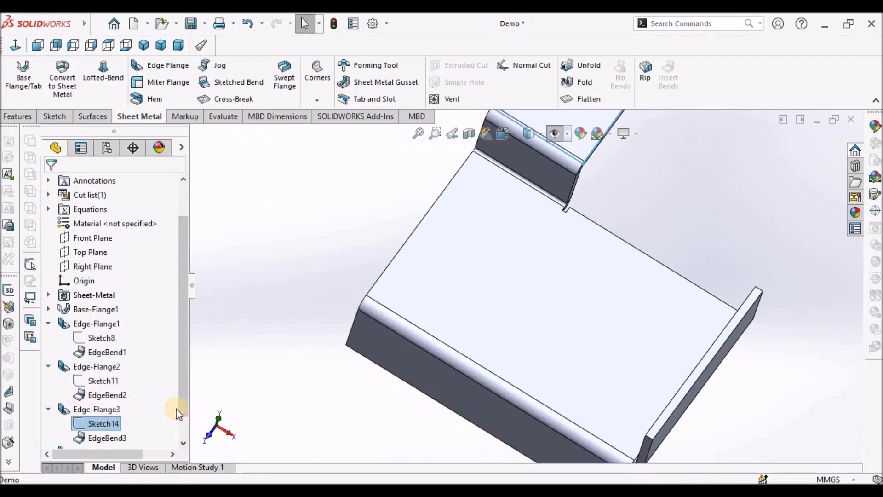
- Edit the fourth edge flange's profile sketch and shorten its top line by pulling both endpoints inward
scroll(166, 424, "down", 1)
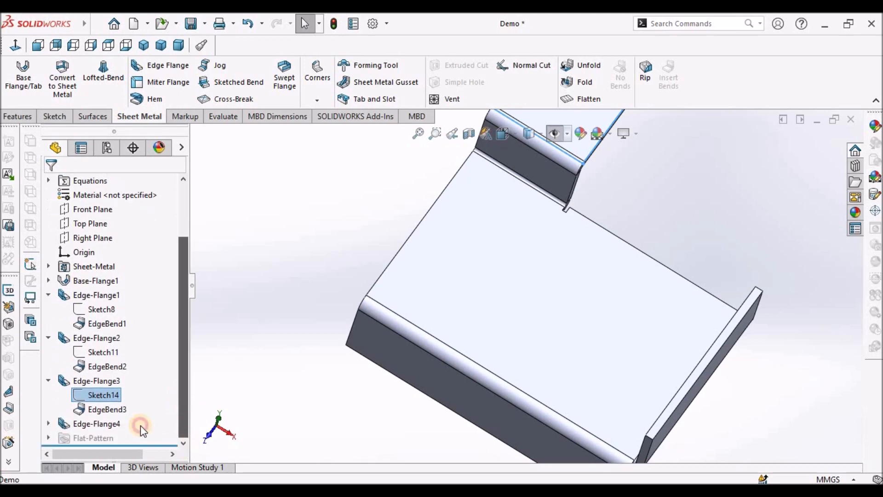
left_click(49, 423)
left_click(112, 423)
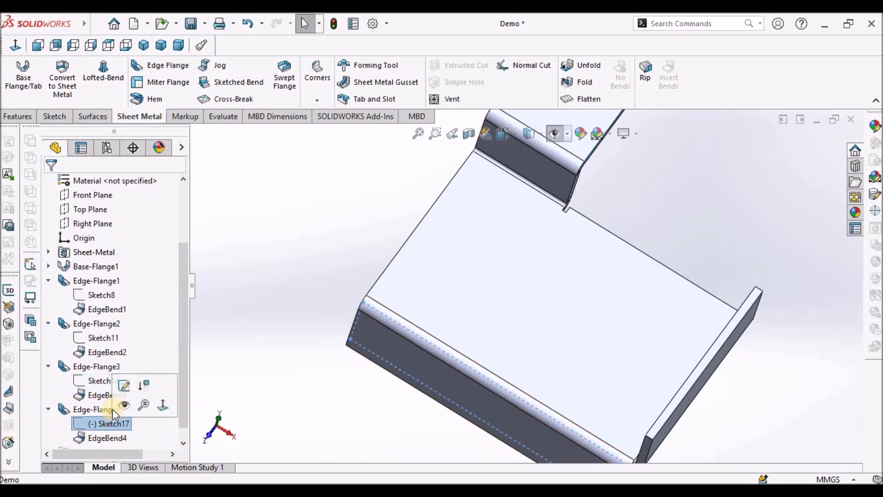
left_click(124, 384)
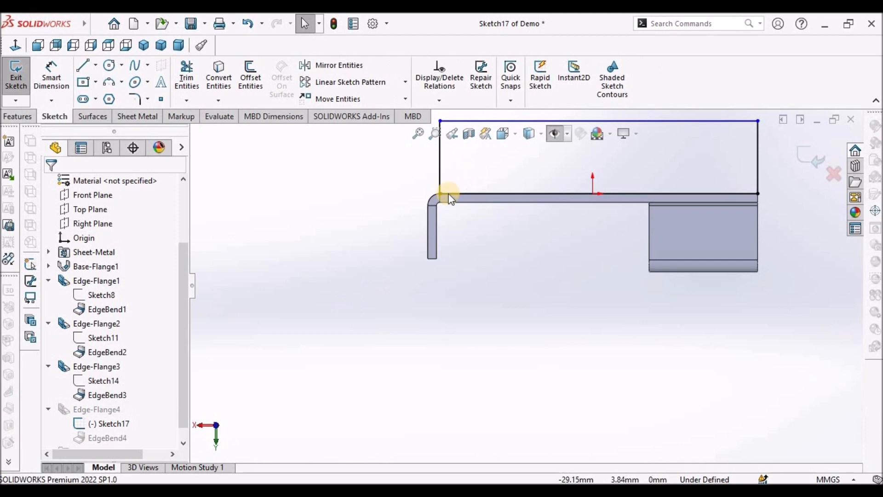
mouse_move(437, 193)
left_mouse_down()
mouse_move(489, 199)
mouse_move(482, 194)
left_mouse_up()
left_click_drag(758, 194, 634, 193)
left_click(514, 299)
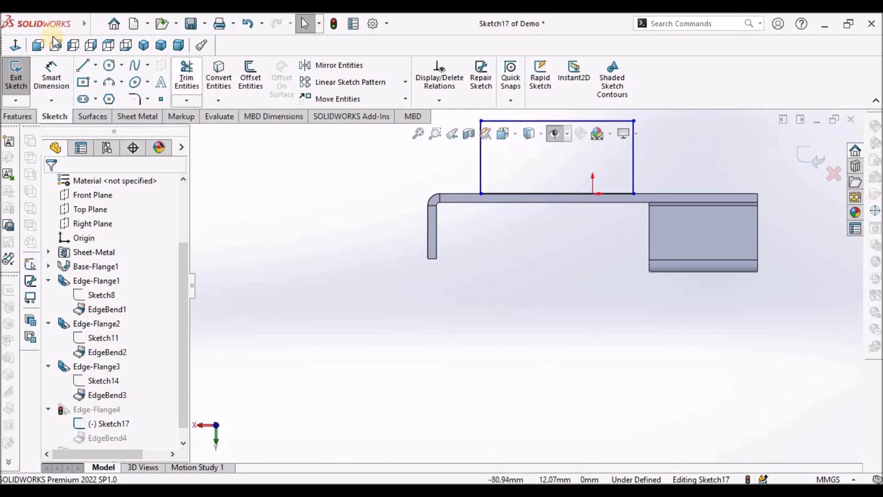
- Dimension the profile's offset from the base flange's left end to 26 mm in the front view
left_click(51, 74)
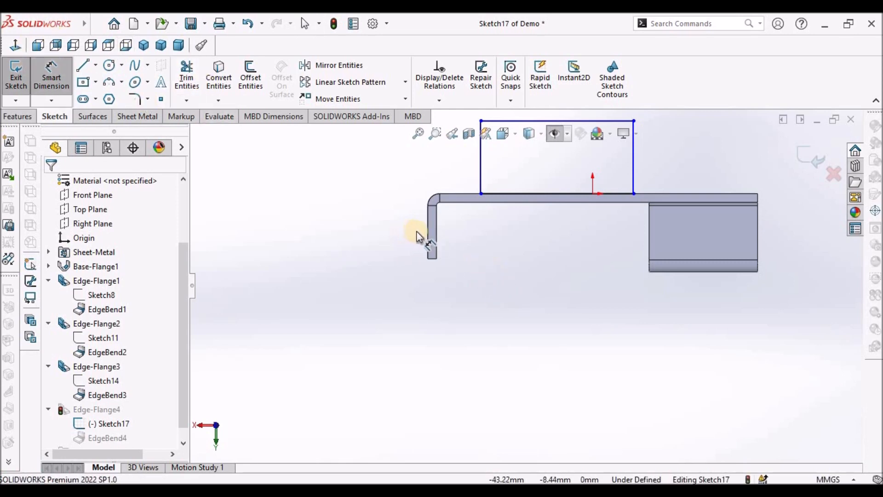
left_click(39, 46)
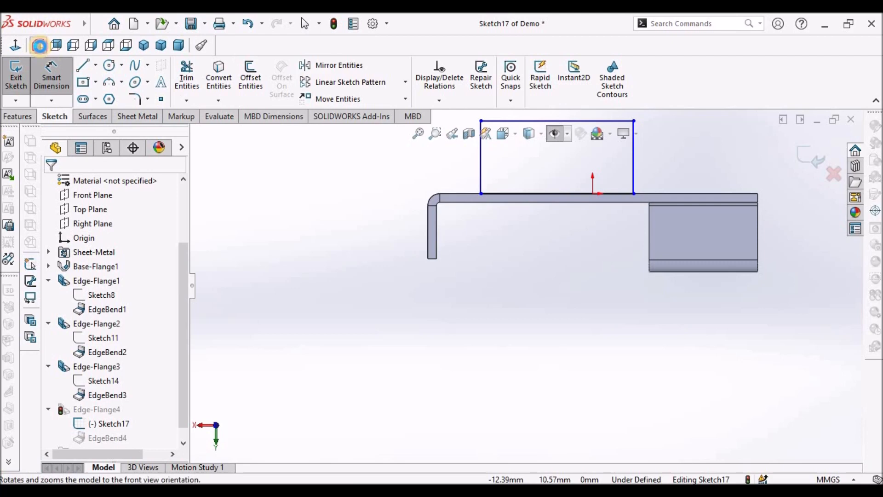
left_click(46, 80)
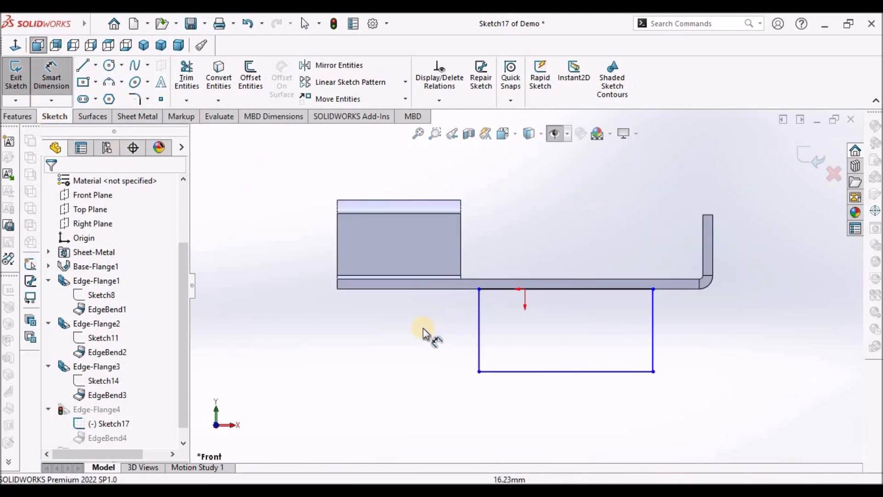
scroll(349, 290, "down", 3)
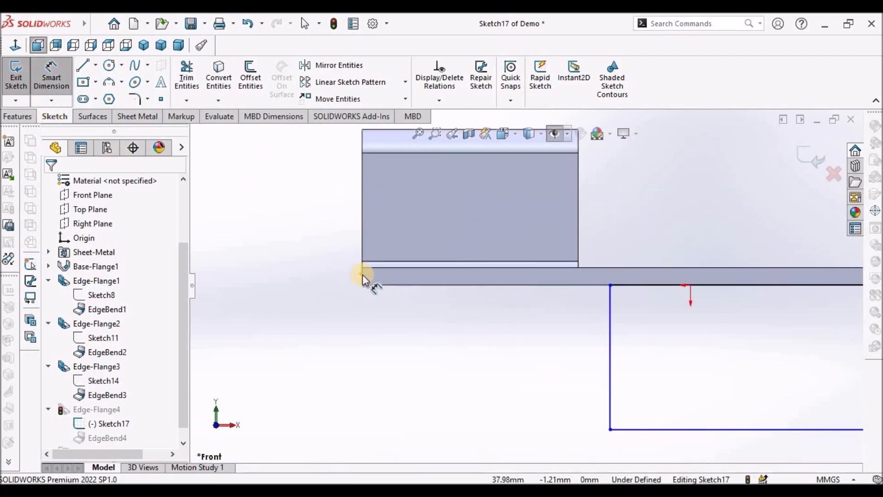
left_click(362, 275)
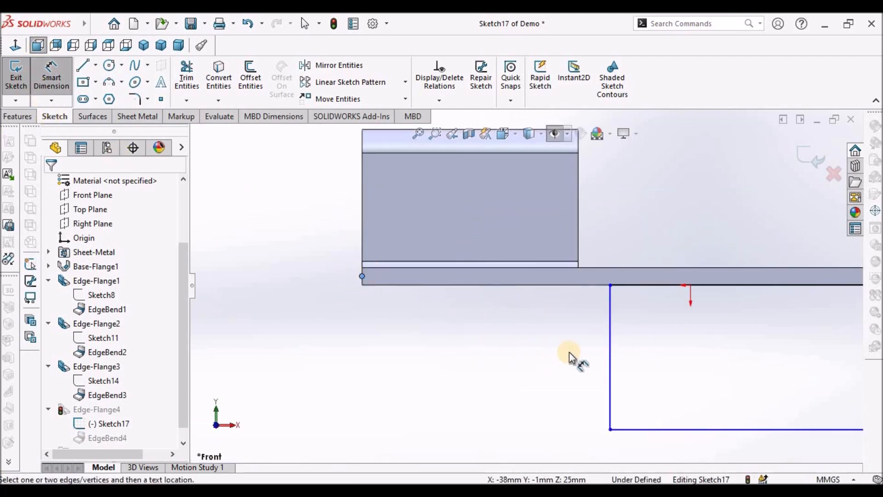
left_click(610, 339)
scroll(506, 403, "up", 2)
left_click(510, 404)
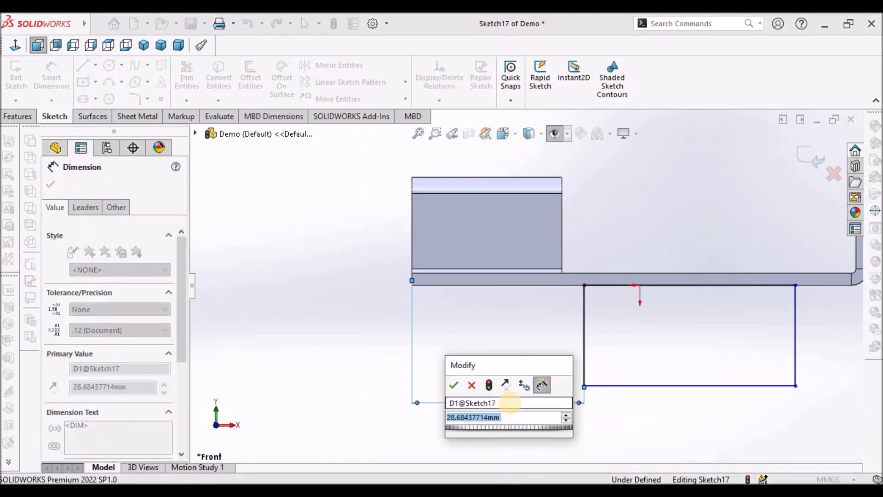
type("26")
key("Return")
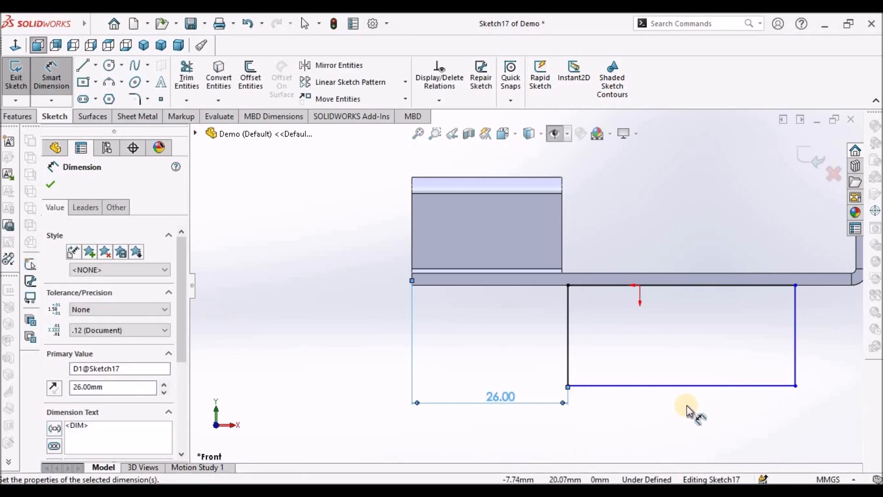
- Dimension the profile's bottom line width to 19 mm
left_click(697, 388)
left_click(686, 419)
type("19")
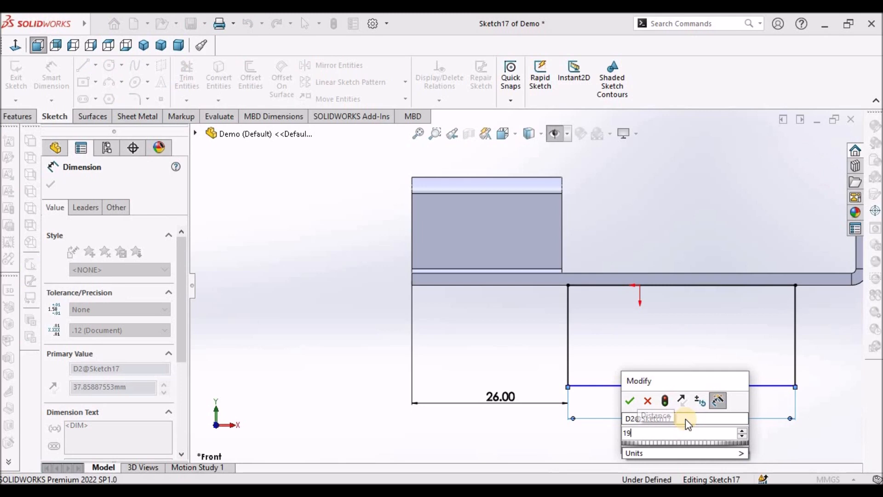
key("Return")
- Dimension the profile's depth from the base flange edge to its bottom line as 16 mm and exit the sketch
left_click(718, 350)
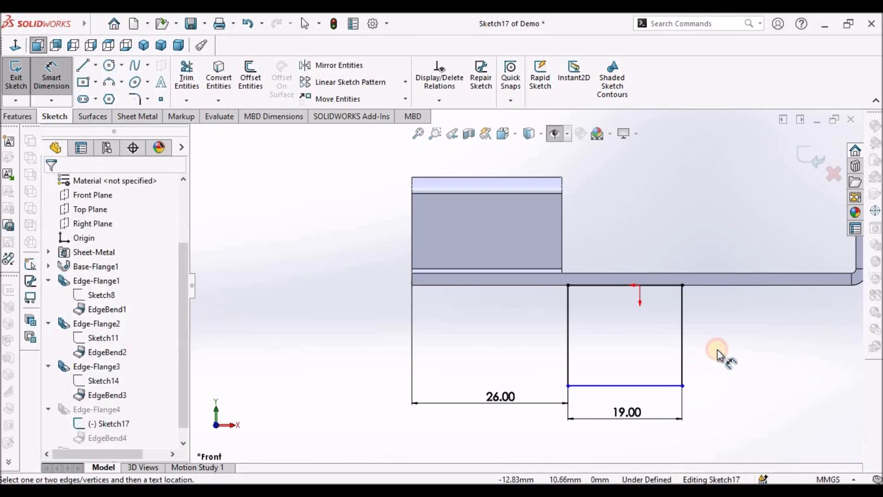
left_click(606, 272)
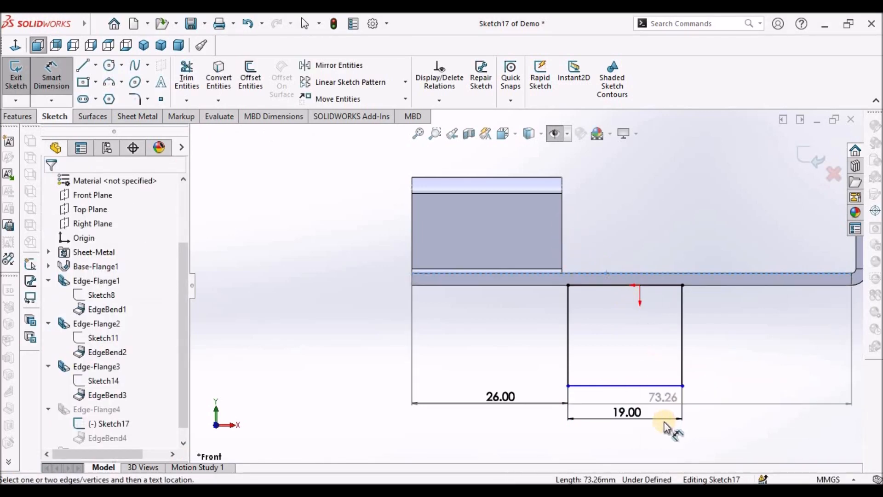
left_click(663, 387)
left_click(359, 305)
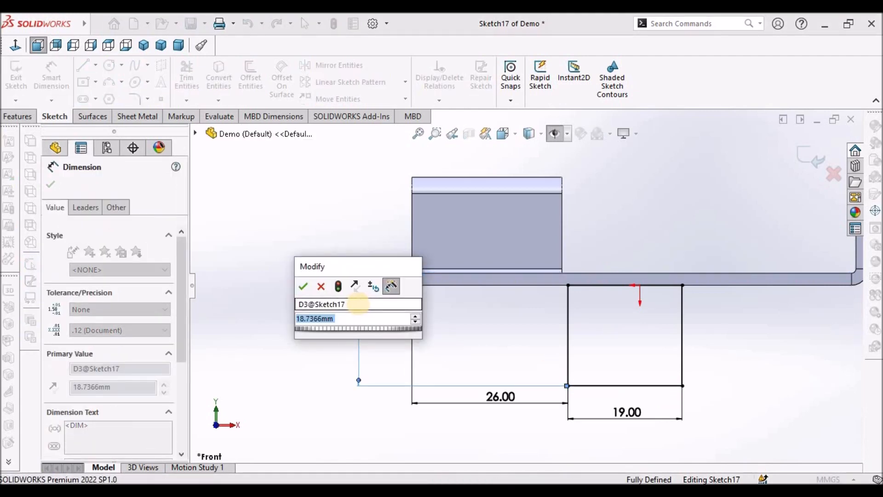
type("16")
key("Return")
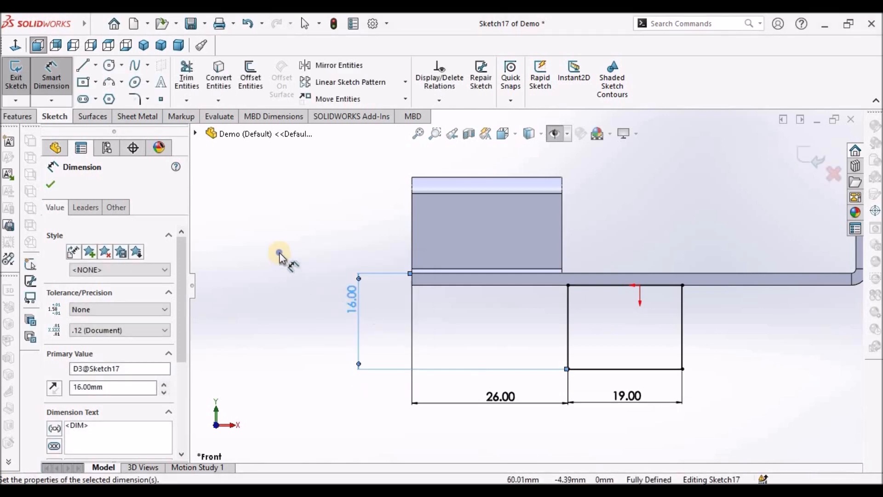
right_click(279, 255)
left_click(310, 293)
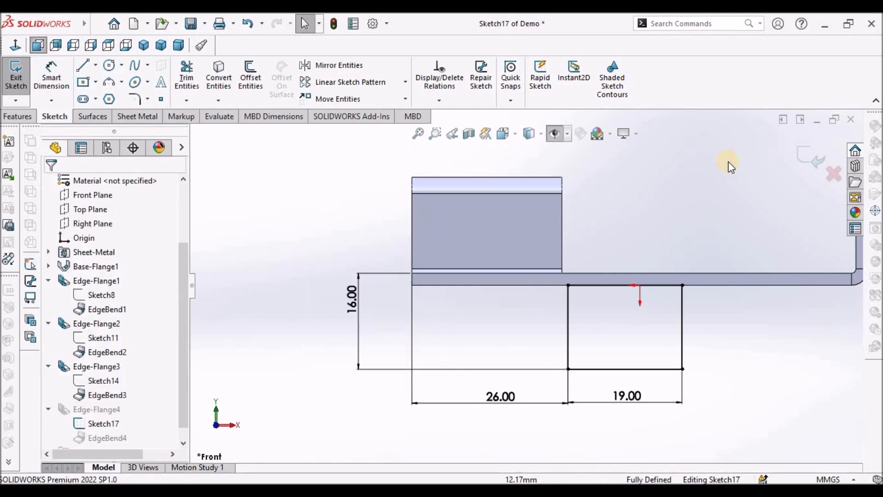
left_click(811, 157)
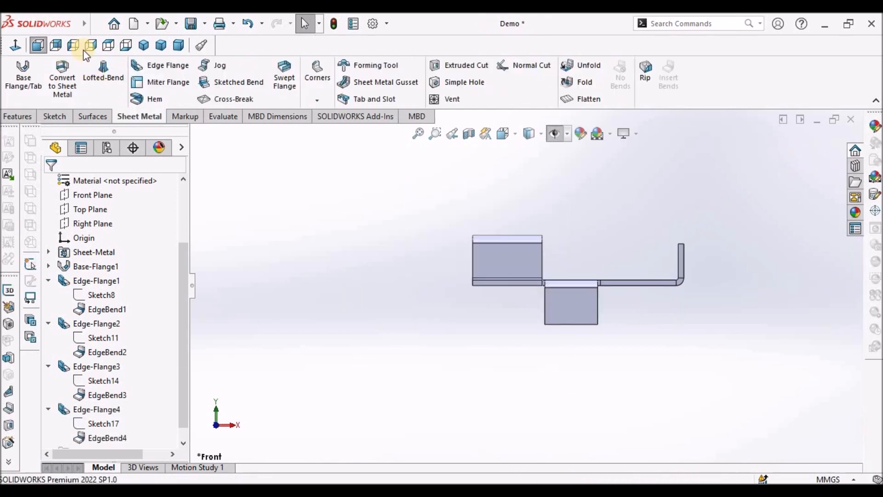
- Edit the fourth edge flange and change its custom relief type to Obround
middle_click_drag(564, 295, 541, 396)
scroll(528, 334, "down", 8)
scroll(540, 395, "up", 3)
scroll(500, 302, "down", 1)
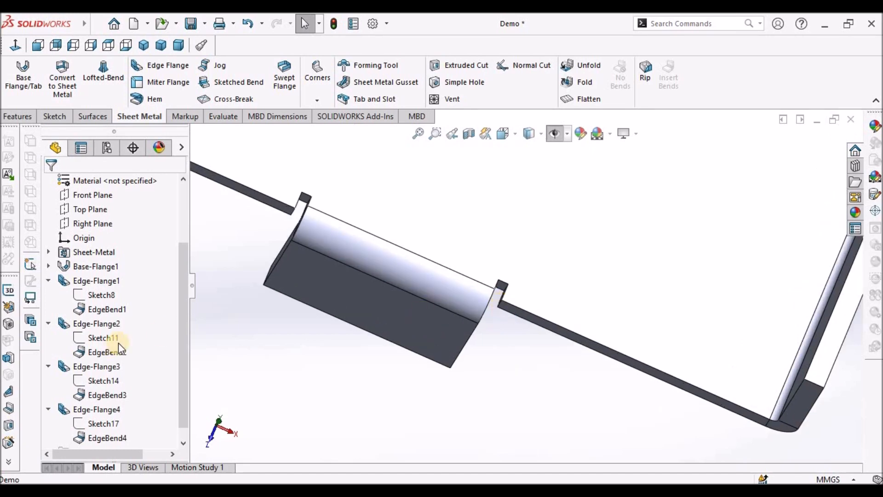
scroll(182, 419, "down", 1)
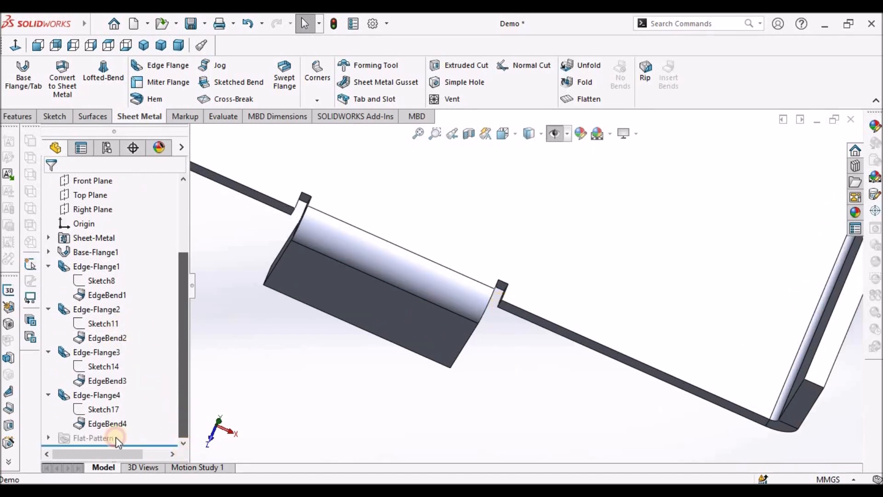
right_click(90, 396)
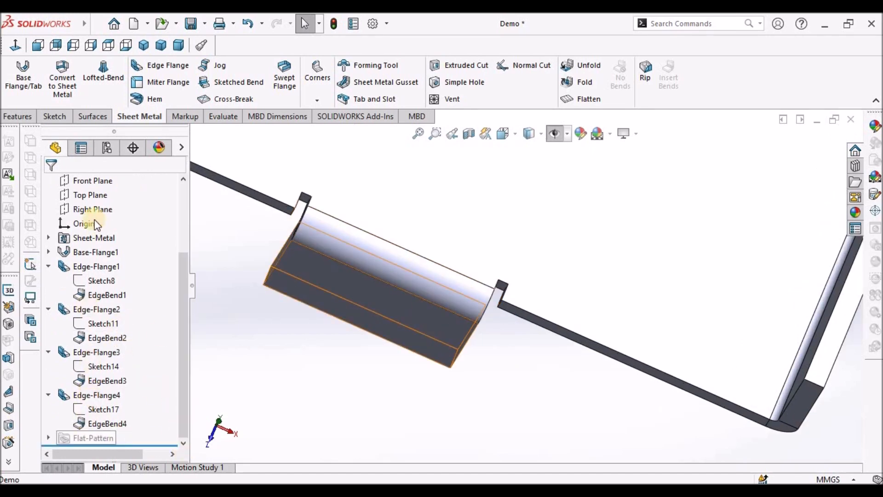
left_click(102, 198)
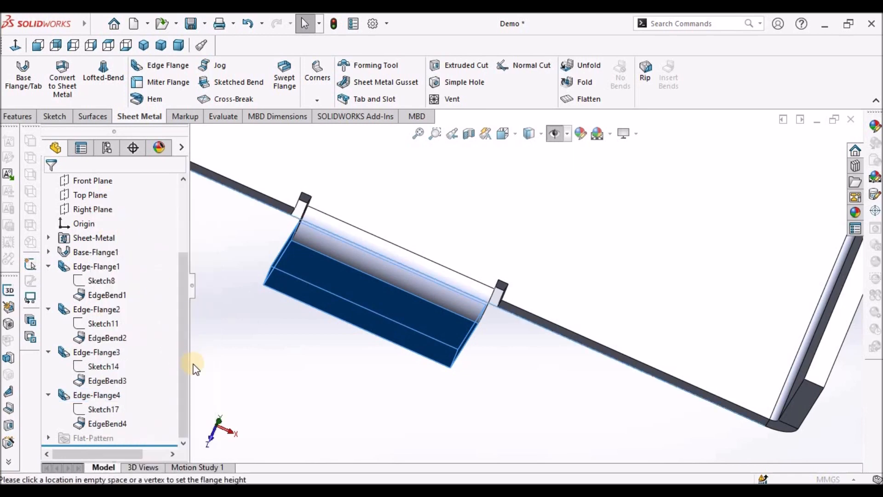
left_click_drag(184, 373, 95, 434)
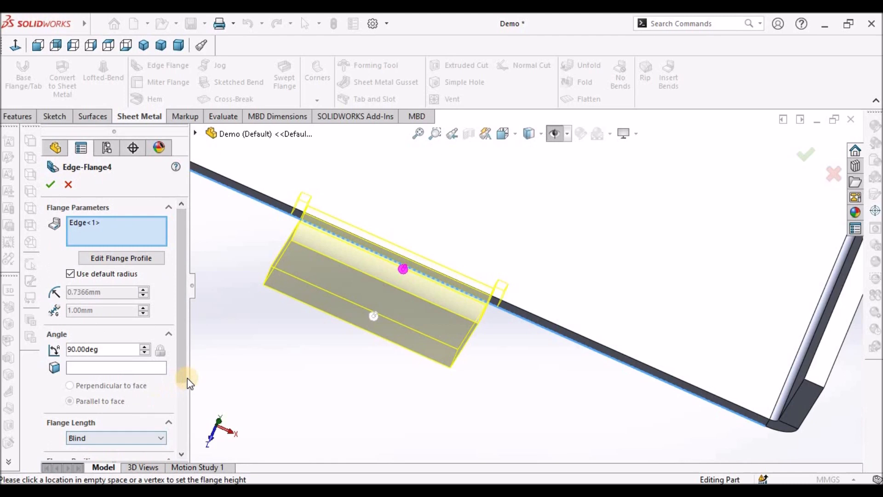
left_click_drag(184, 381, 135, 450)
left_click(110, 449)
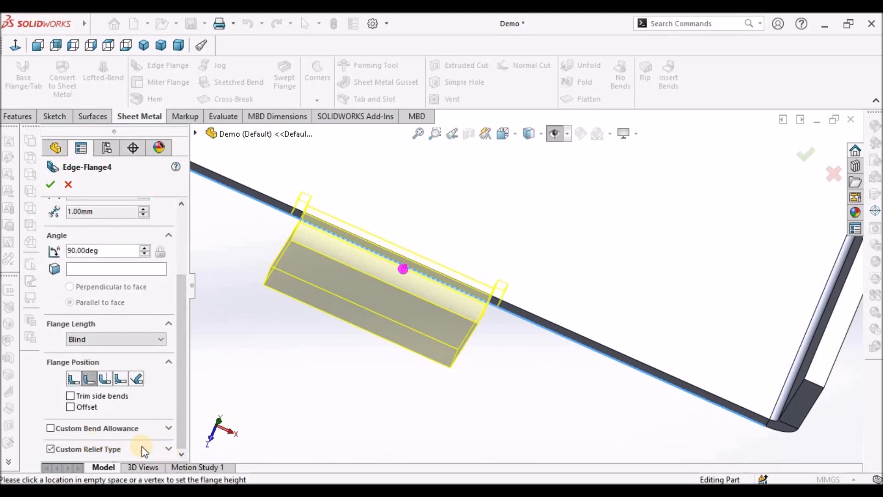
left_click(169, 448)
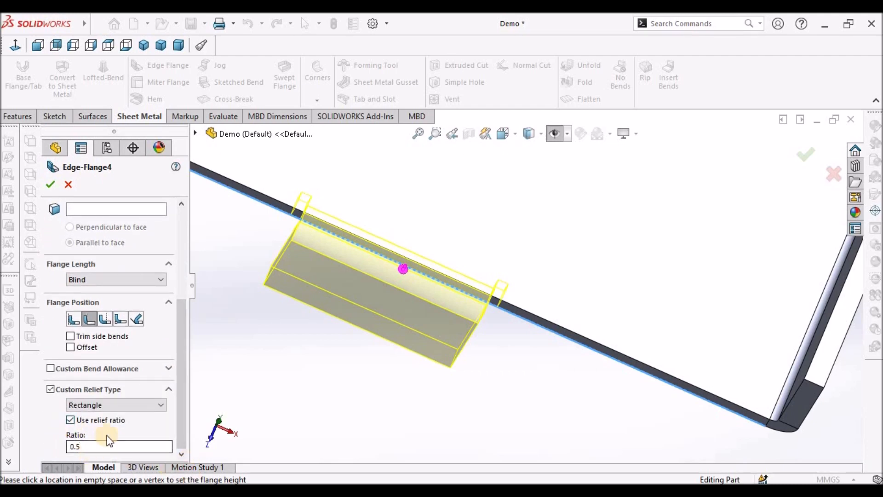
left_click(159, 405)
left_click(142, 415)
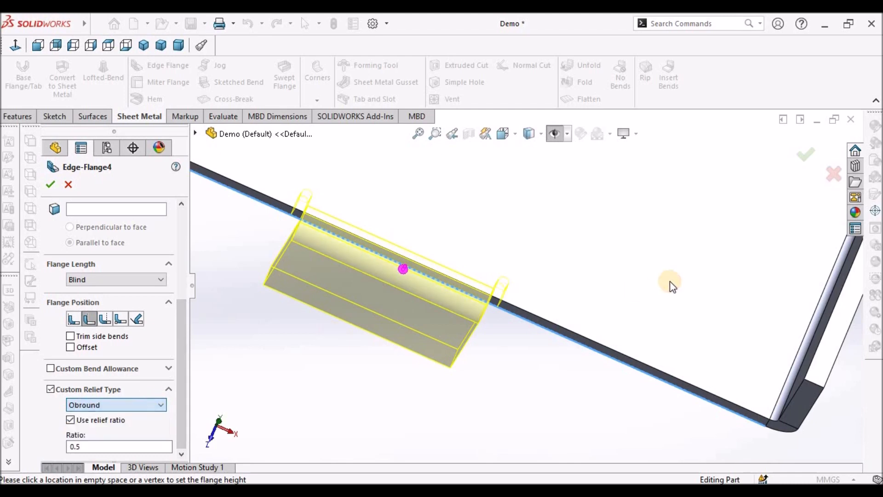
scroll(540, 292, "down", 3)
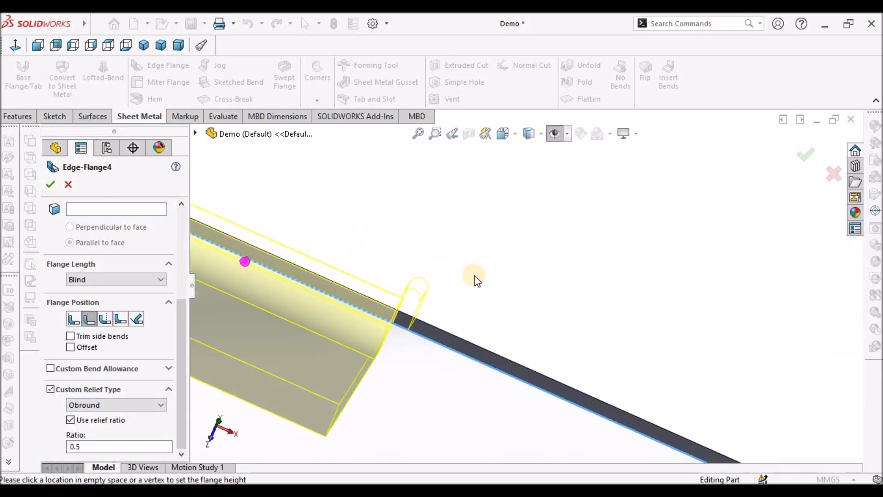
middle_click_drag(475, 280, 461, 276)
scroll(462, 277, "up", 4)
scroll(495, 288, "down", 5)
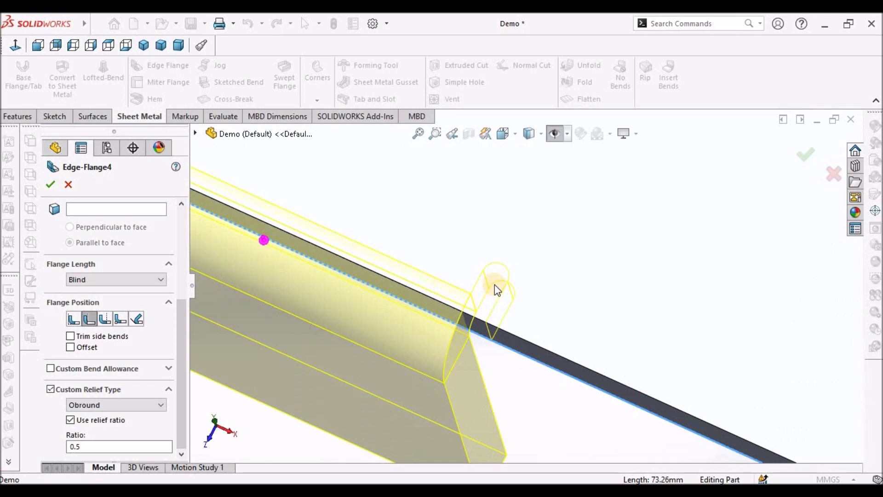
left_click(50, 184)
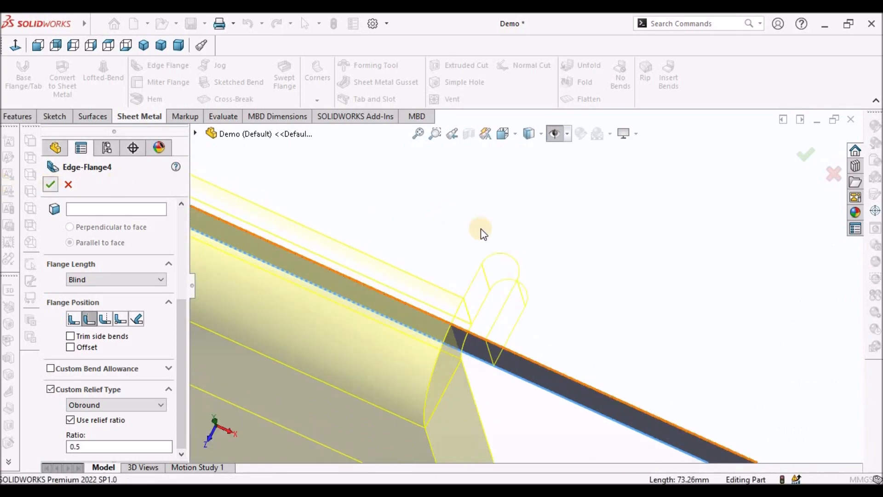
- Open a new sketch on the base flange's top face, checking the slot in the reference drawing
middle_click_drag(518, 291, 553, 286)
scroll(554, 241, "up", 8)
scroll(502, 281, "down", 14)
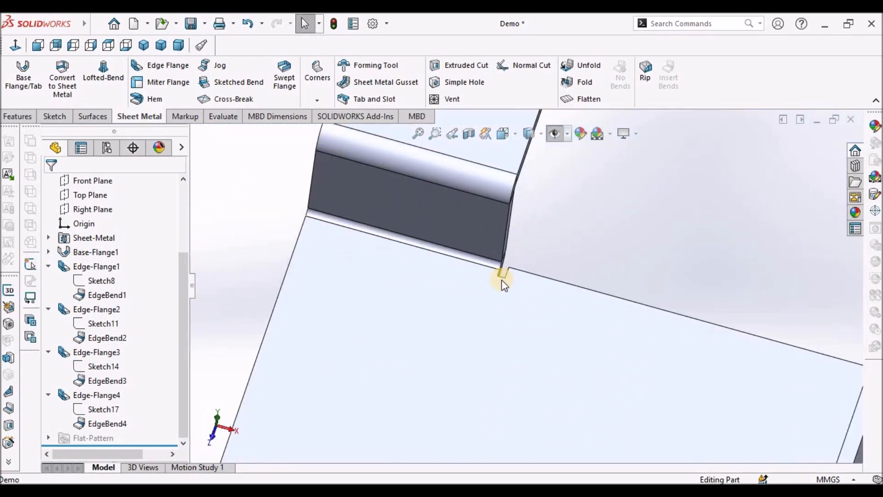
middle_click_drag(515, 291, 537, 344)
scroll(536, 317, "up", 4)
middle_click_drag(536, 302, 527, 281)
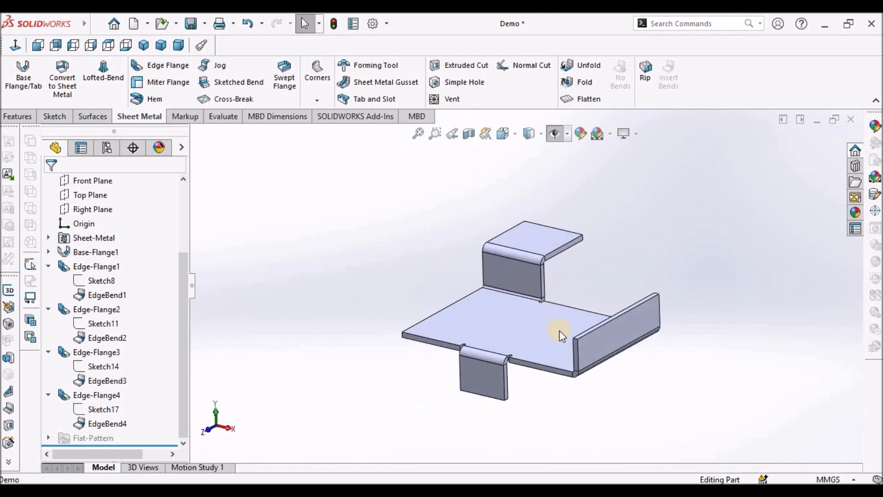
left_click(511, 336)
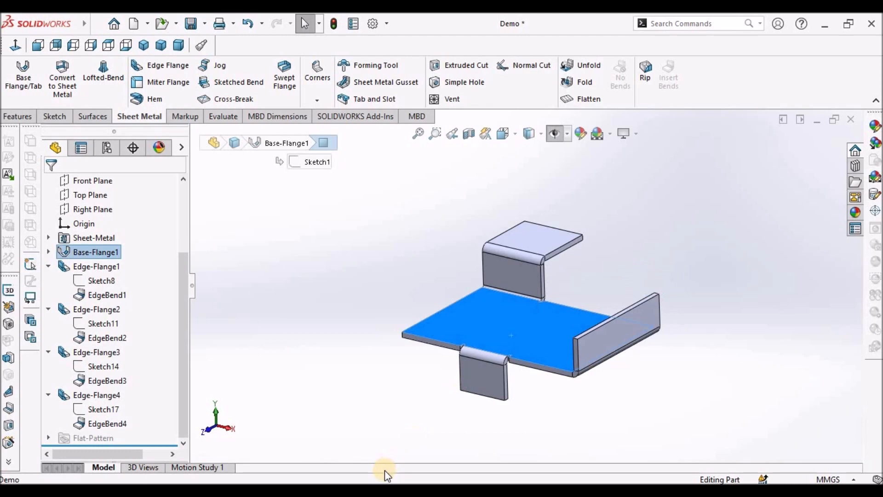
key("alt+Tab")
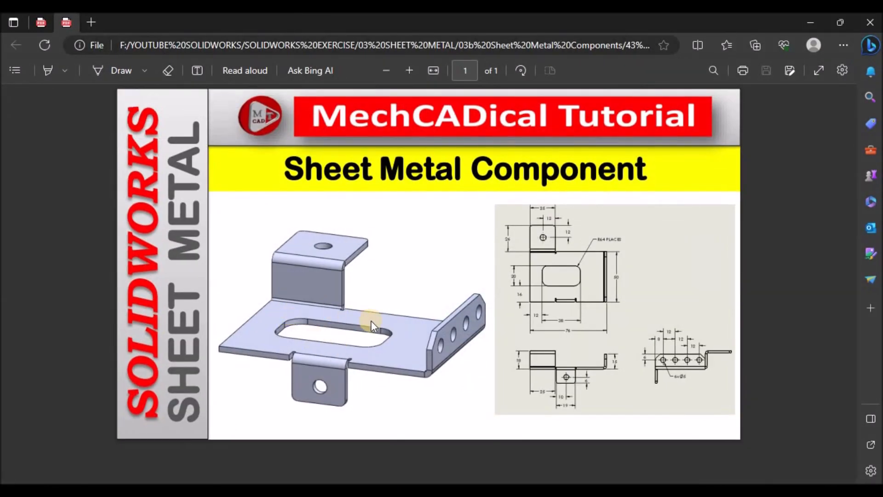
key("alt+Tab")
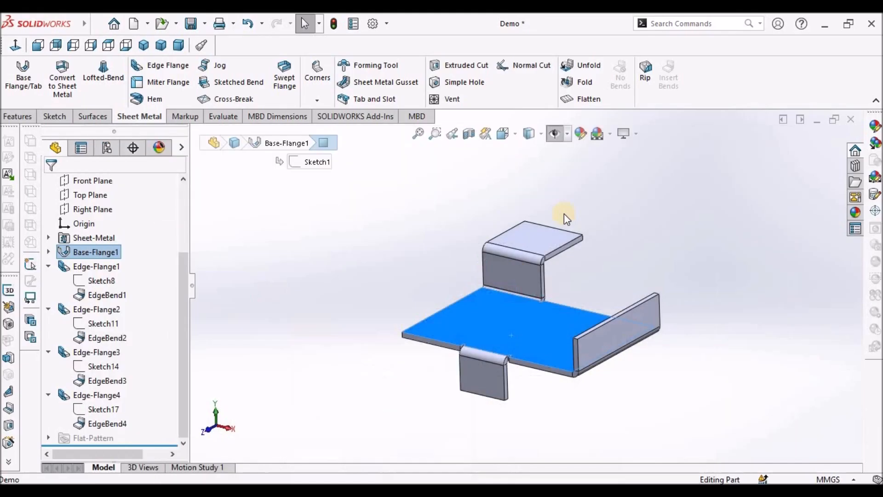
left_click(58, 116)
left_click(24, 79)
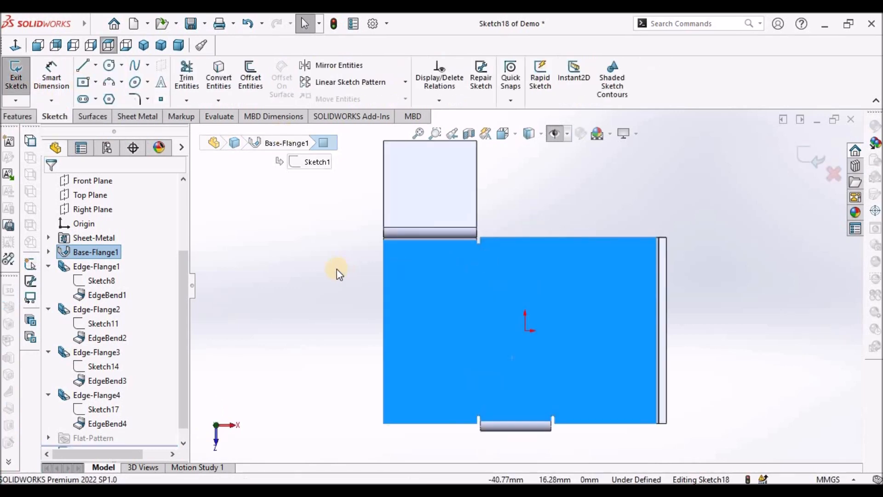
left_click(326, 292)
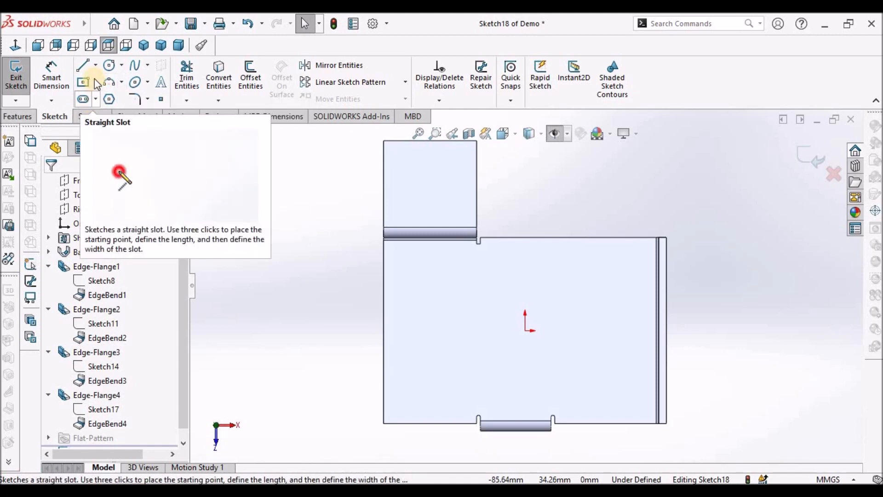
left_click(82, 83)
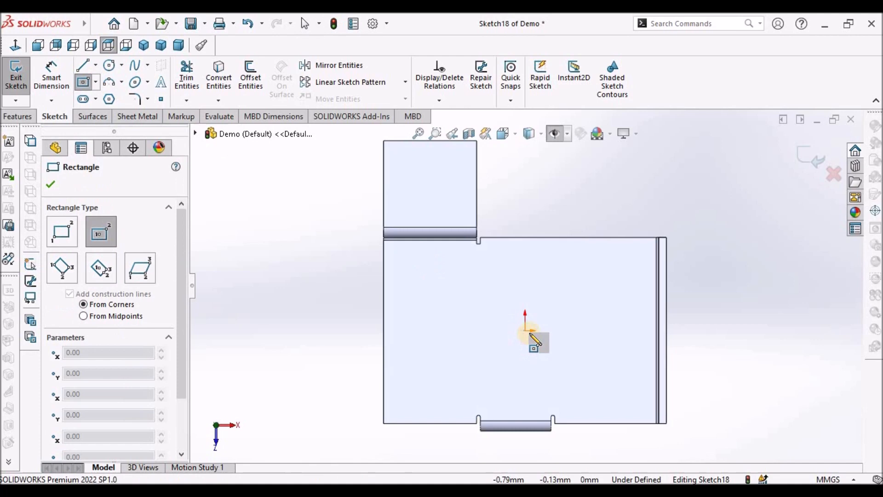
left_click(511, 329)
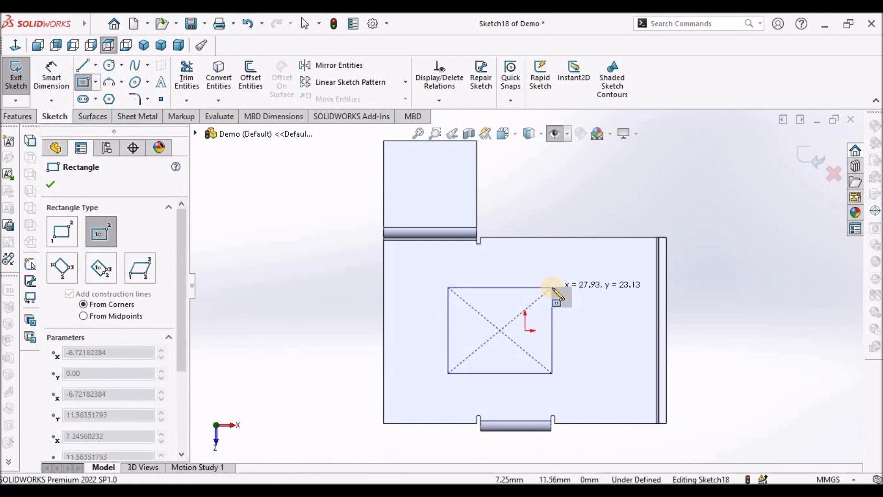
left_click(552, 287)
right_click(302, 312)
left_click(307, 316)
left_click(277, 322)
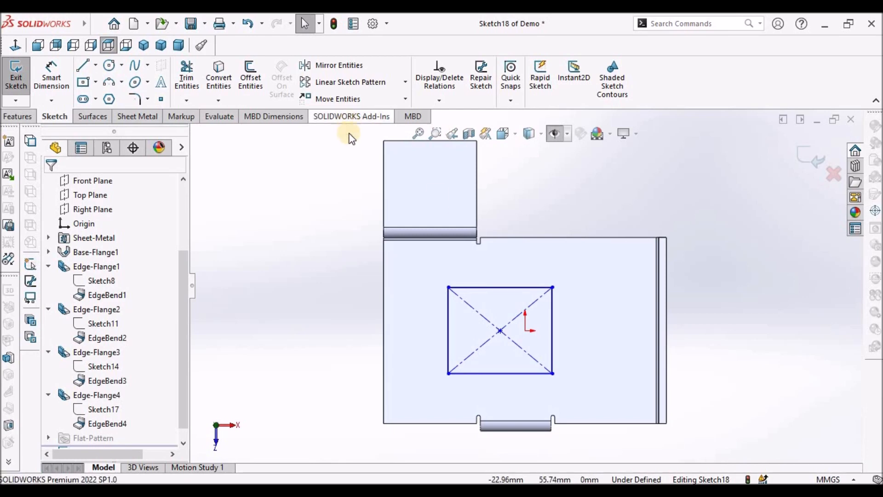
left_click_drag(428, 269, 581, 395)
key("Delete")
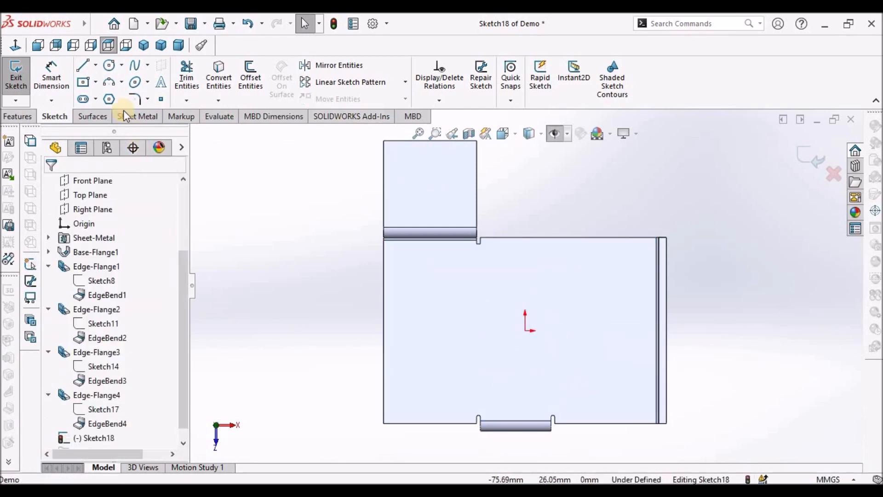
- Sketch a corner rectangle in the middle of the base flange
left_click(96, 81)
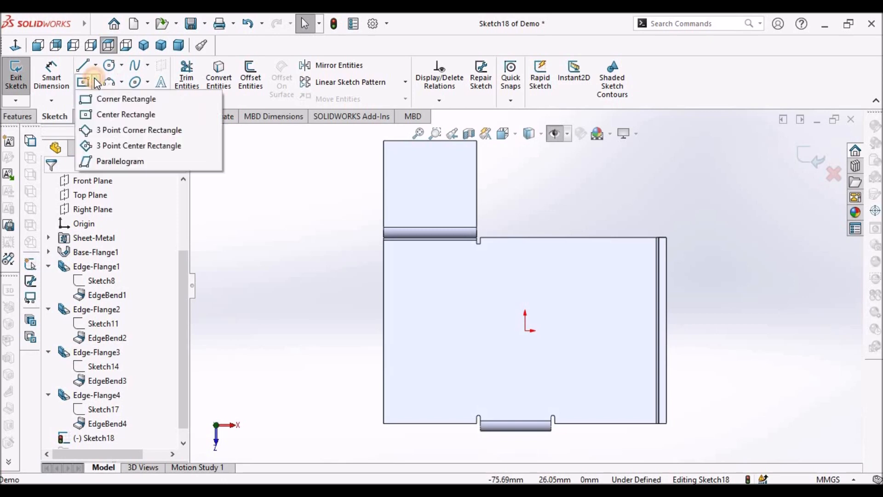
left_click(107, 99)
left_click(430, 290)
left_click(572, 366)
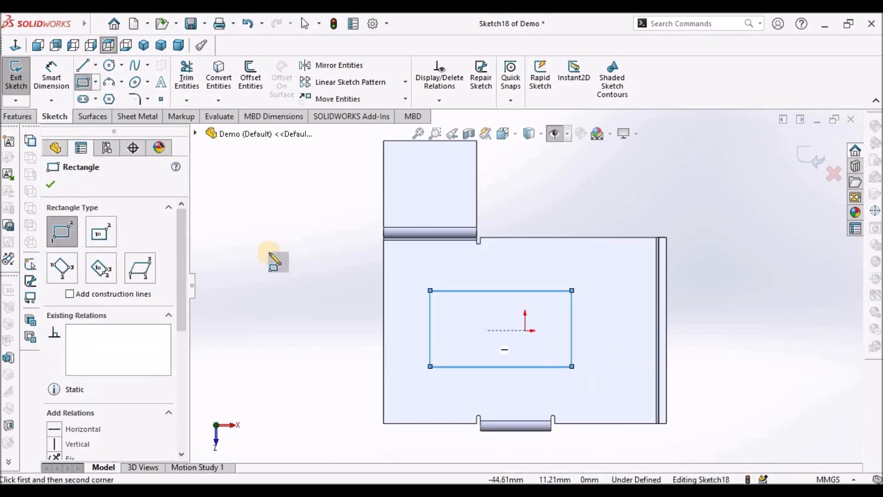
right_click(274, 260)
left_click(294, 262)
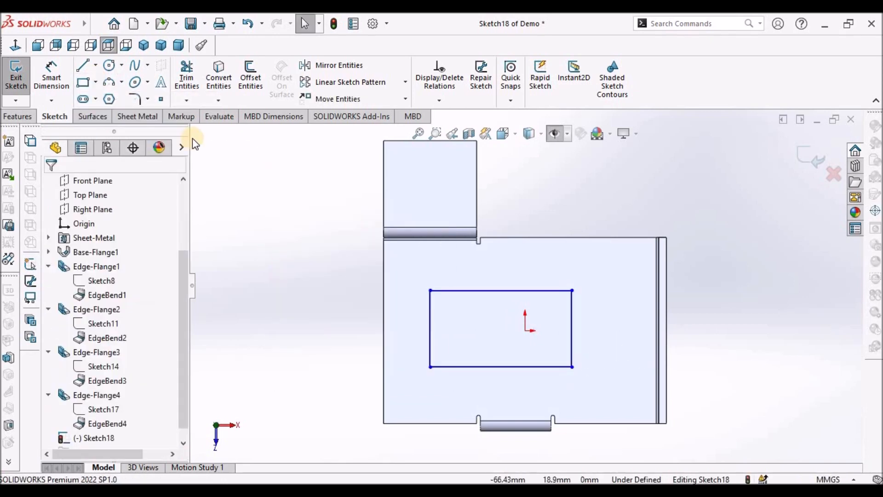
- Fillet all four corners of the rectangle with a 6 mm radius to form a rounded slot
left_click(135, 99)
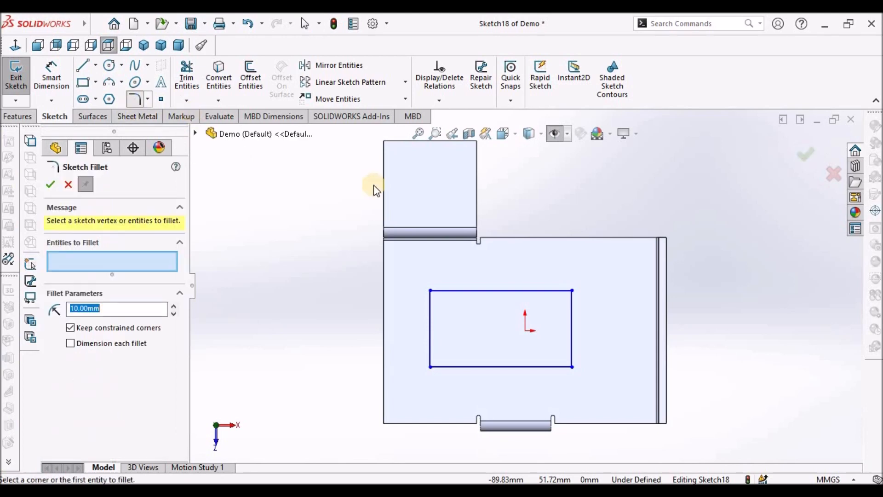
left_click(454, 290)
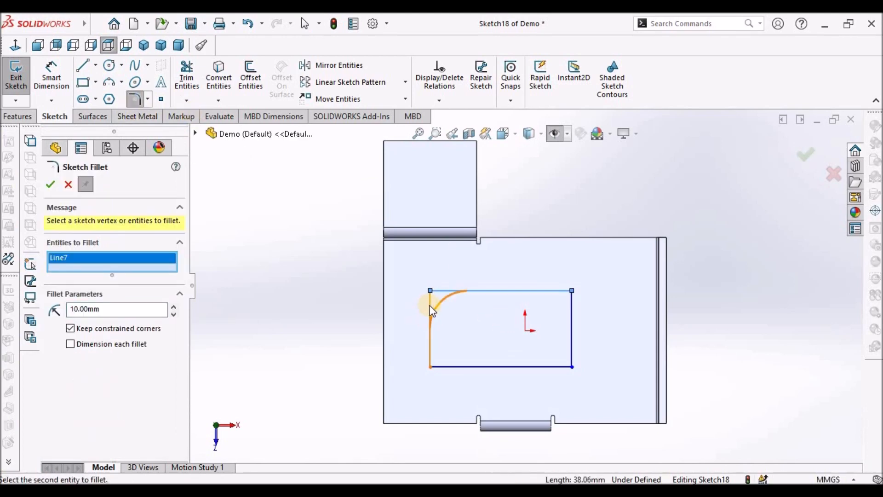
left_click(431, 322)
left_click(450, 367)
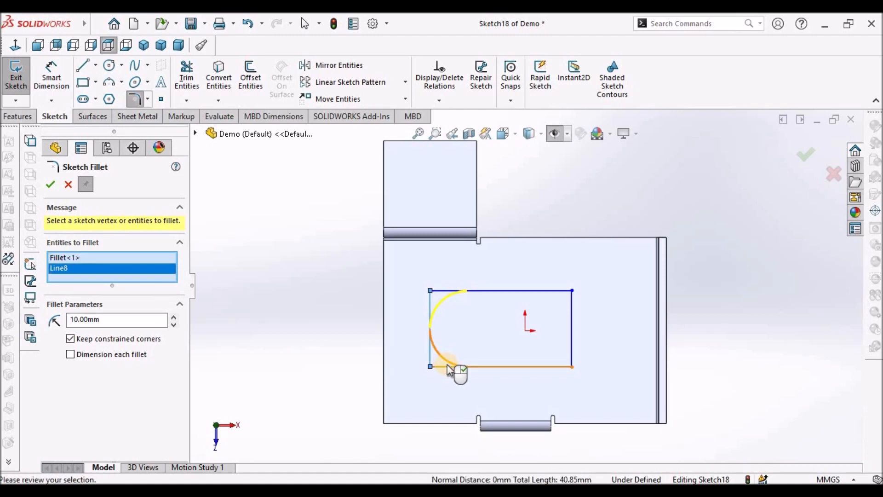
left_click(558, 291)
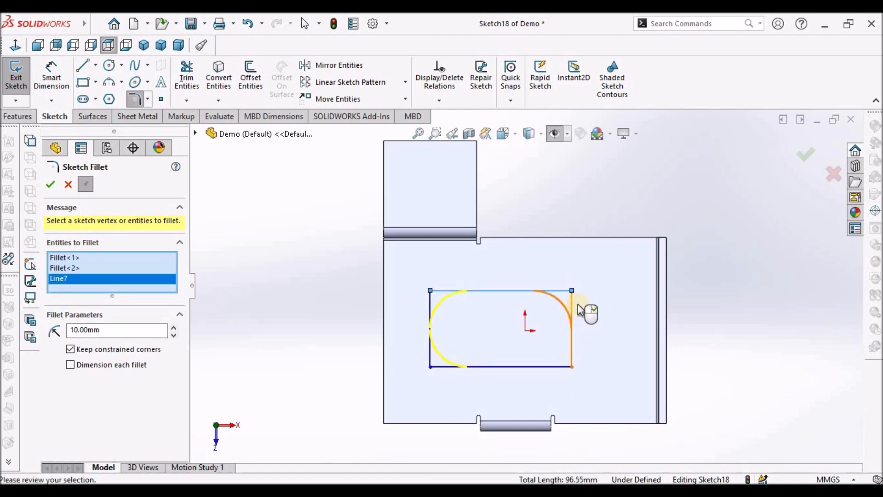
left_click(572, 352)
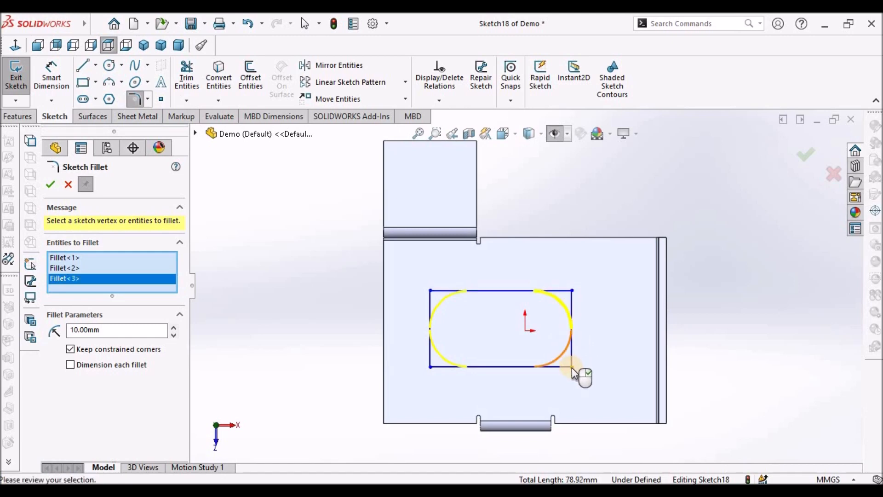
left_click(573, 371)
double_click(106, 341)
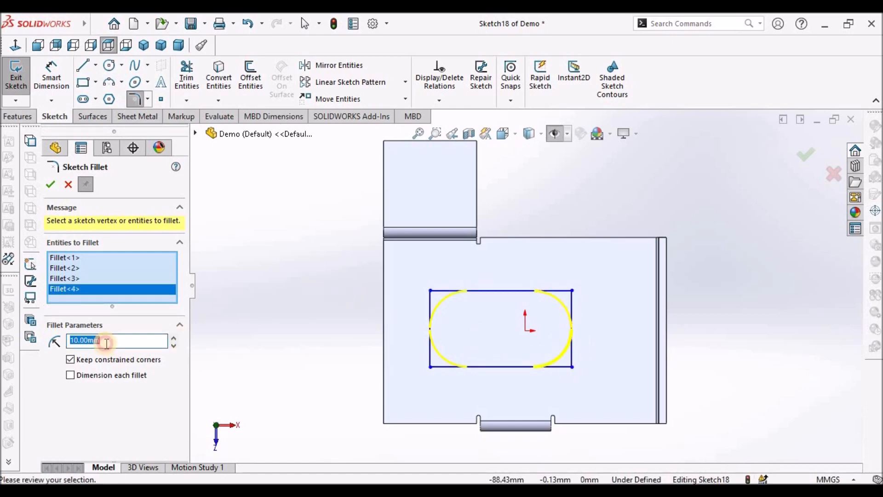
type("6")
key("Return")
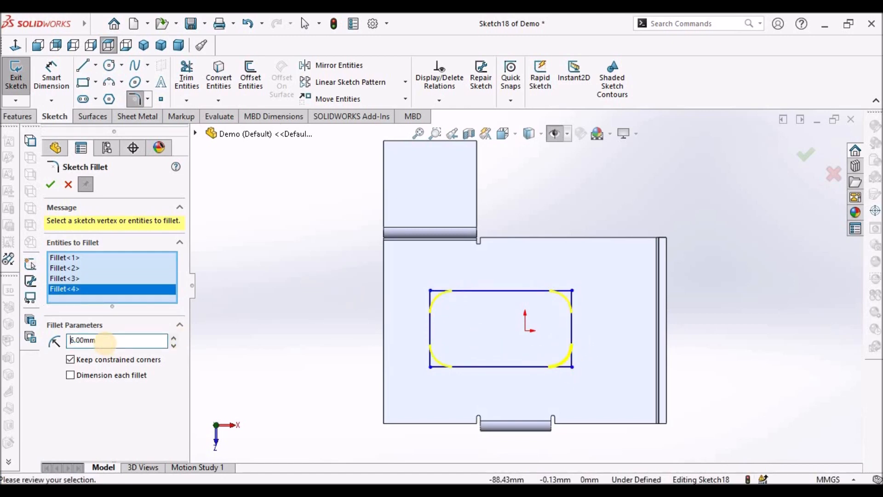
left_click(50, 185)
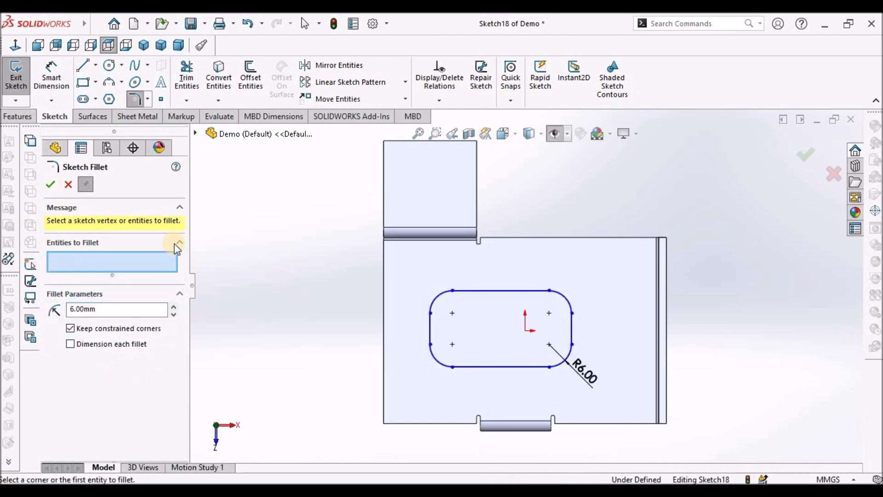
left_click(50, 184)
- Cut the rounded slot through the base flange with an Extruded Cut linked to thickness
left_click(143, 116)
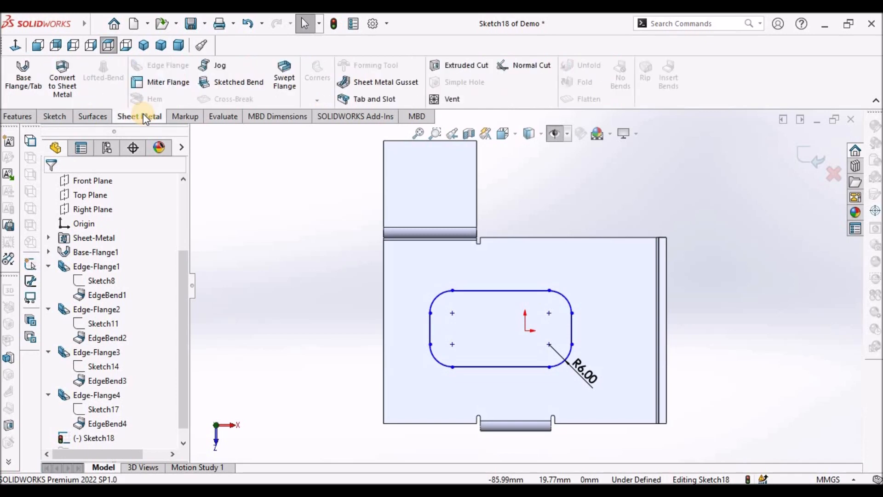
left_click(463, 64)
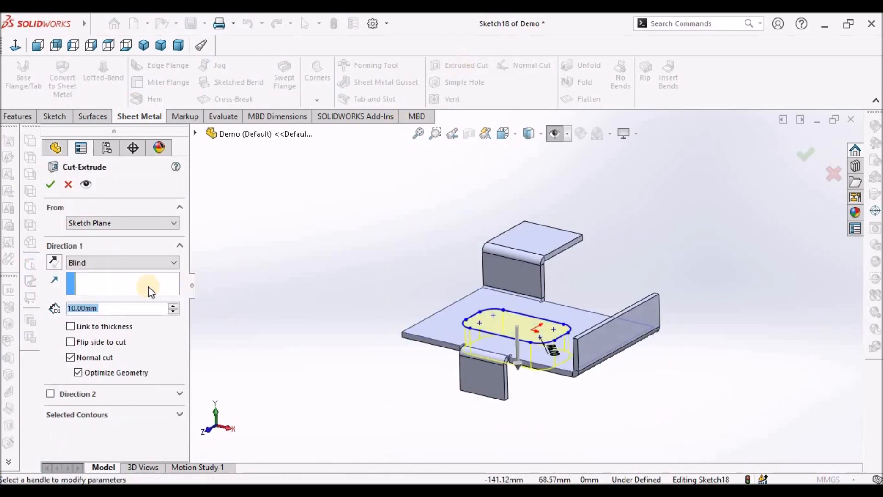
left_click(71, 326)
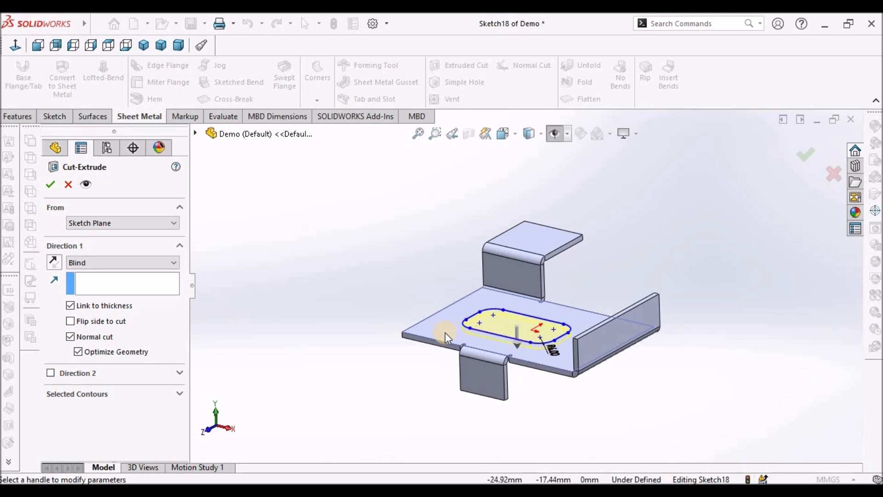
left_click(51, 185)
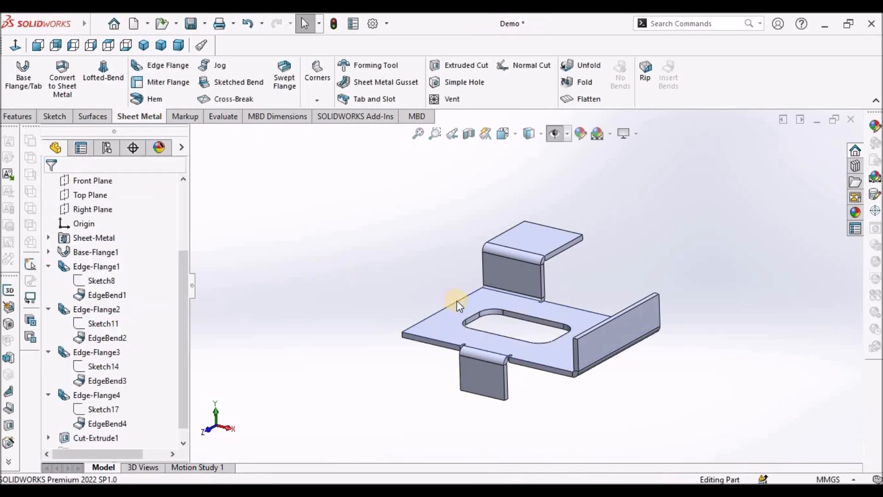
- Edit the slot cut's sketch and dimension the slot's left edge 12 mm from the base flange's left edge
scroll(536, 339, "down", 5)
middle_click_drag(542, 379, 546, 380)
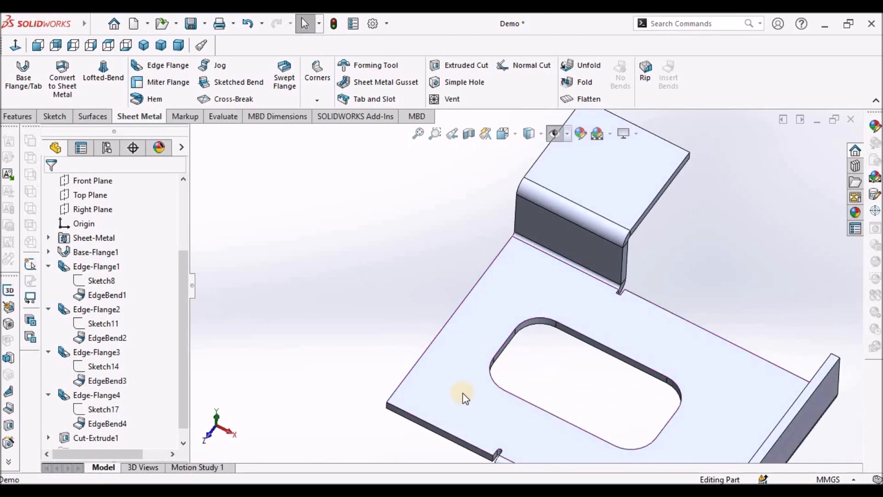
scroll(181, 414, "down", 1)
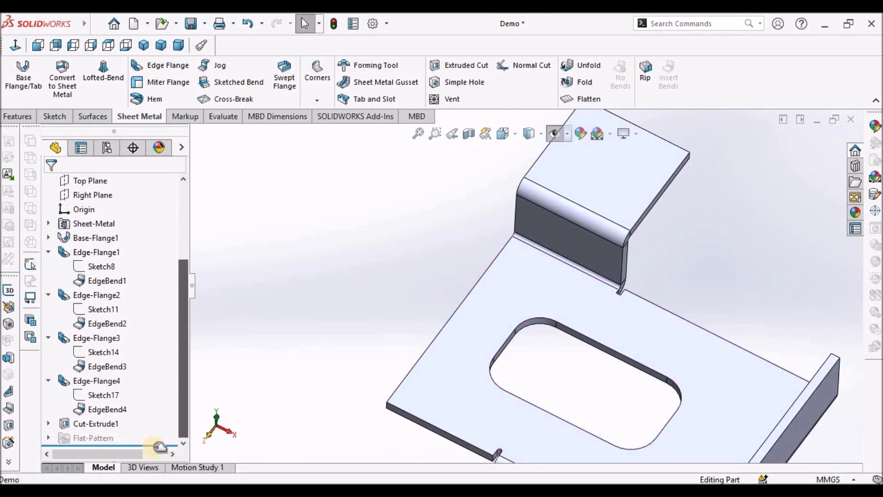
left_click(48, 423)
left_click(110, 438)
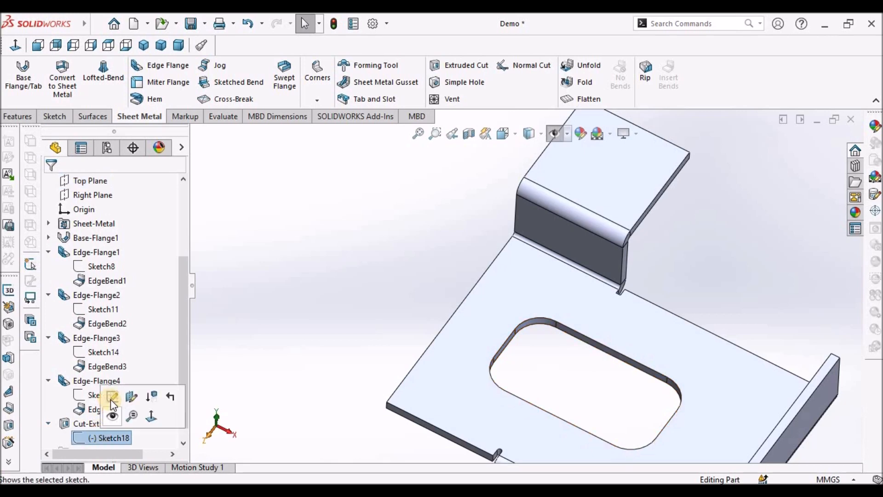
left_click(109, 395)
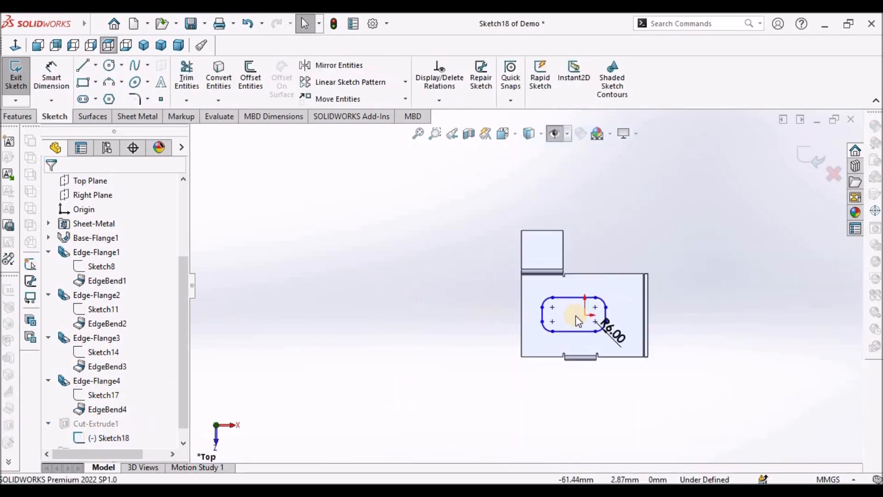
left_click(51, 71)
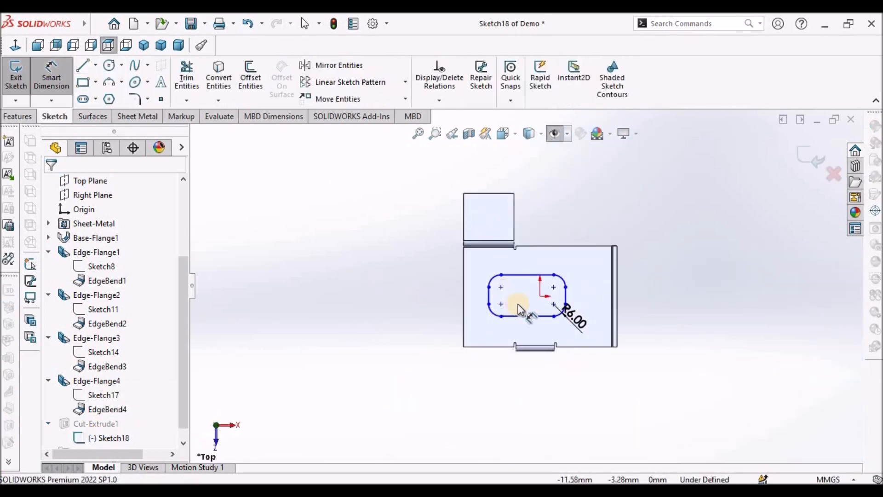
scroll(517, 304, "down", 3)
left_click(410, 266)
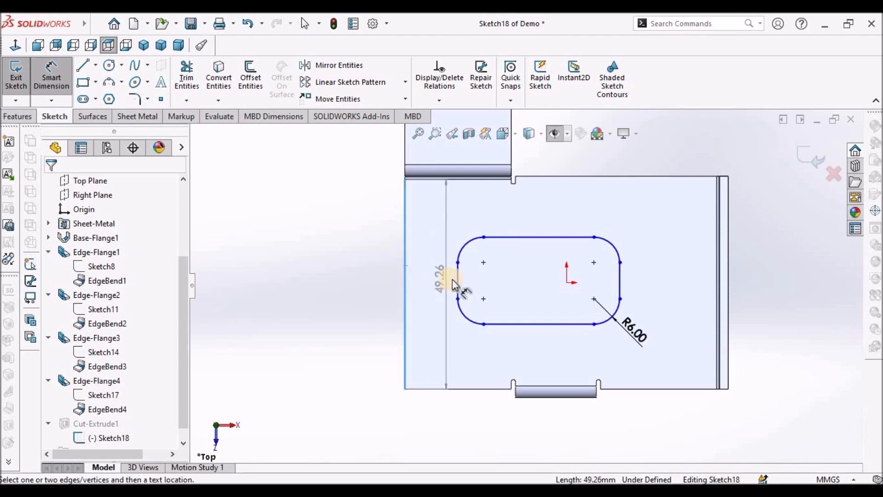
left_click(458, 279)
key("z")
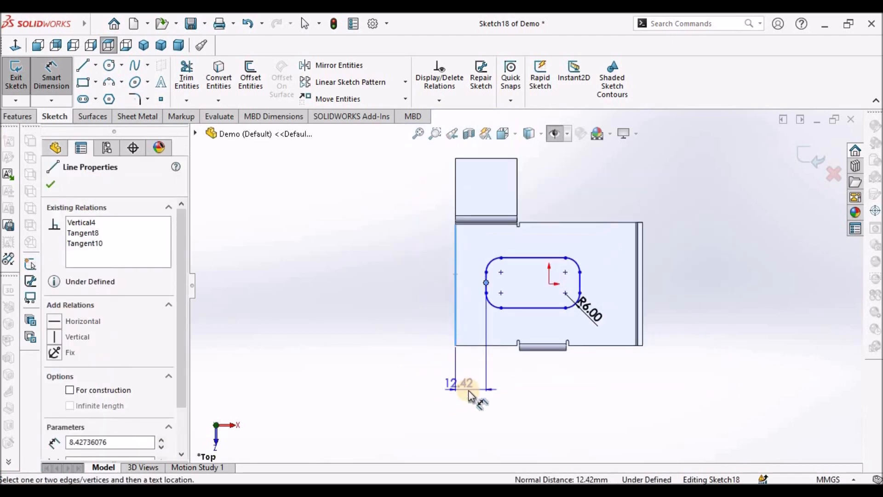
left_click(470, 391)
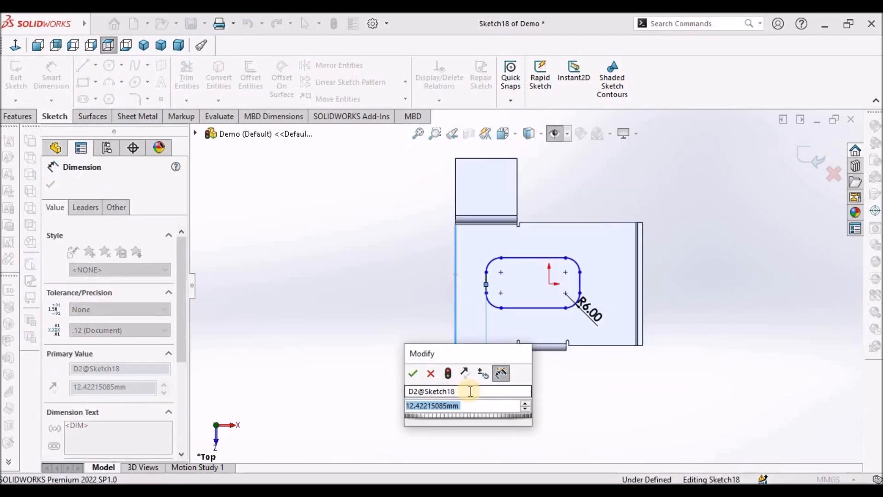
type("12222222222222")
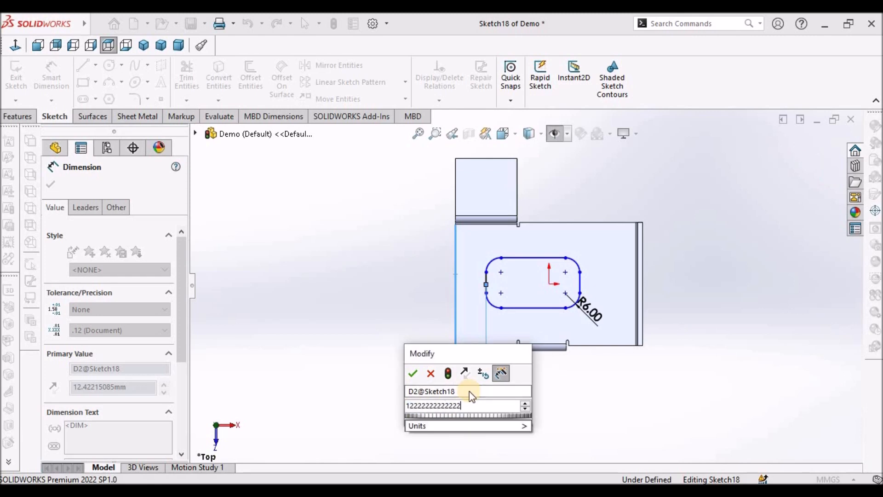
key("BackSpace")
key("BackSpace")
key("BackSpace")
key("BackSpace")
key("BackSpace")
key("BackSpace")
key("BackSpace")
key("BackSpace")
key("BackSpace")
key("BackSpace")
key("BackSpace")
key("BackSpace")
key("Return")
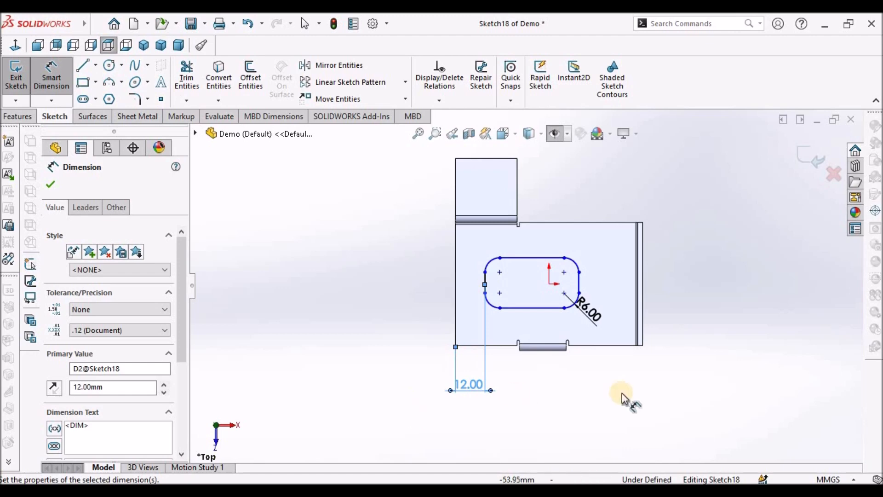
left_click(621, 392)
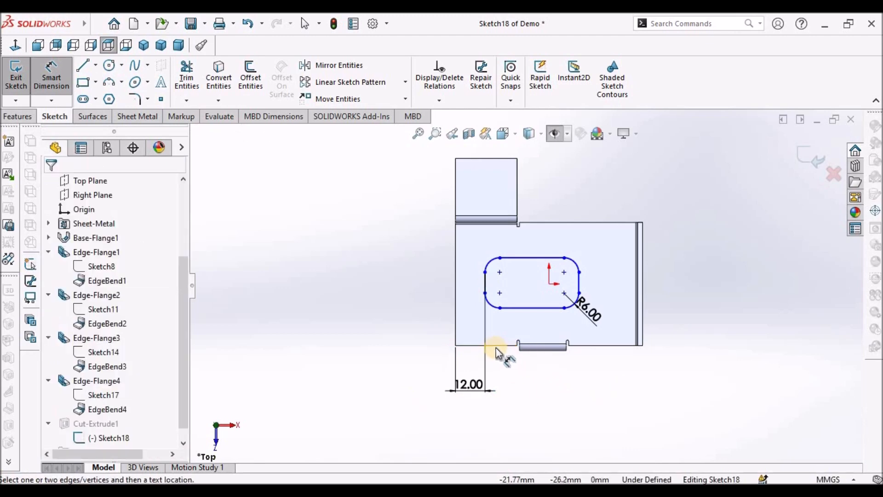
- Dimension the distance between the slot's top and bottom edges as 20 mm
left_click(522, 258)
left_click(525, 312)
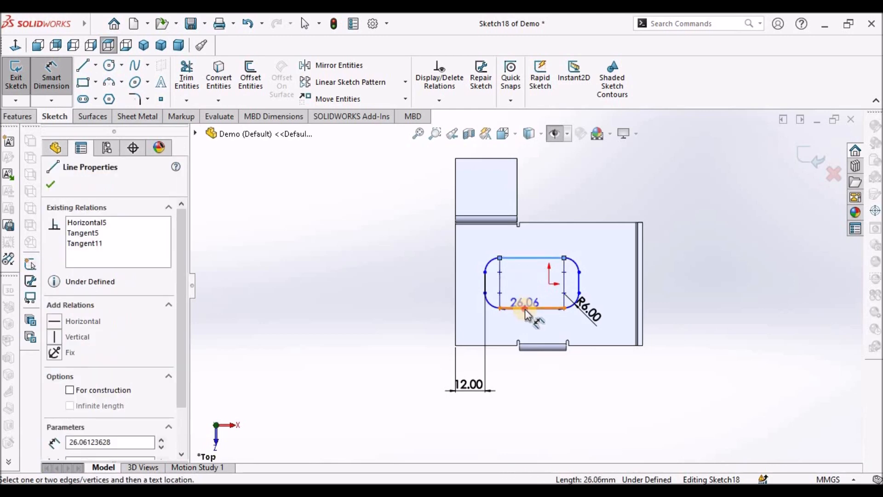
left_click(416, 283)
type("20")
key("Return")
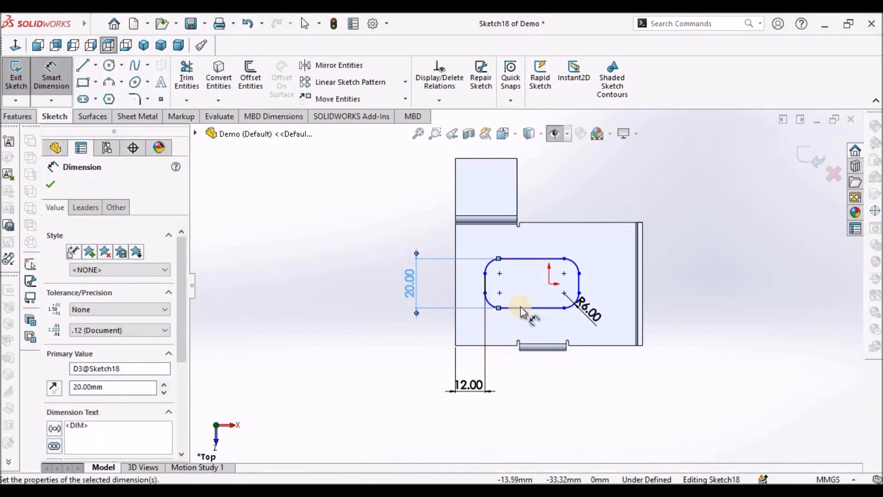
- Dimension the distance between the slot's left and right edges as 38 mm
left_click(485, 281)
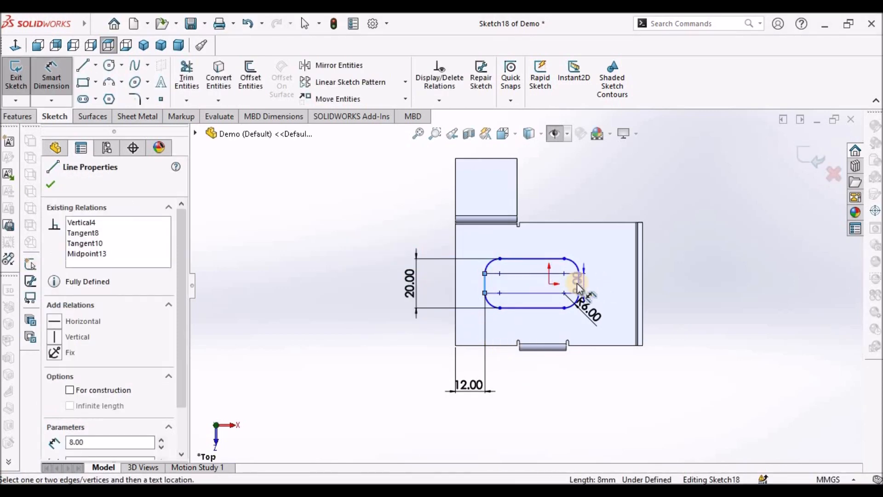
left_click(579, 282)
left_click(540, 398)
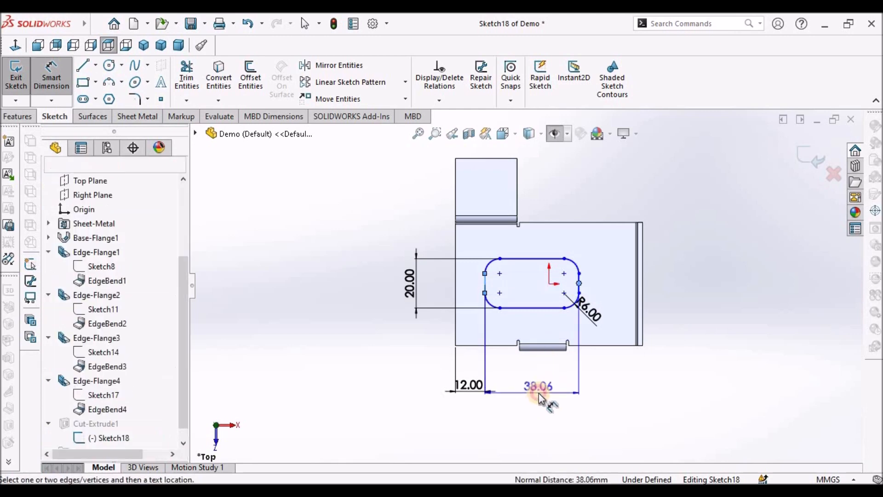
type("38")
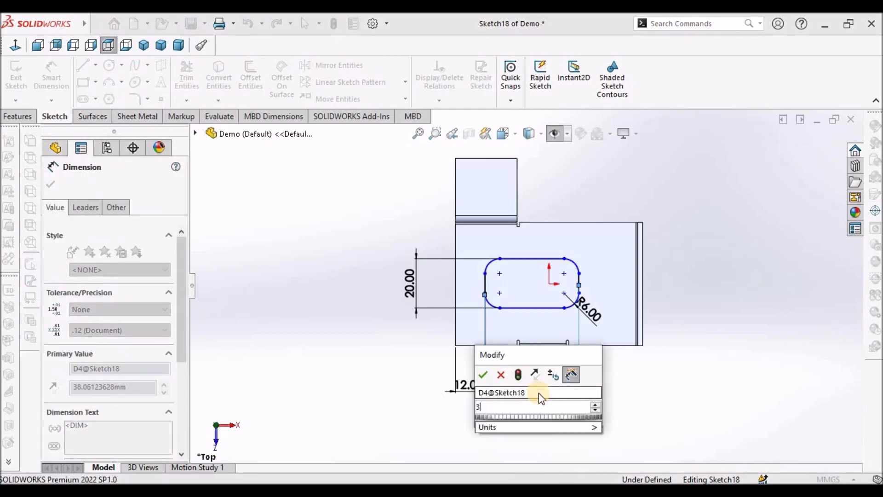
key("Return")
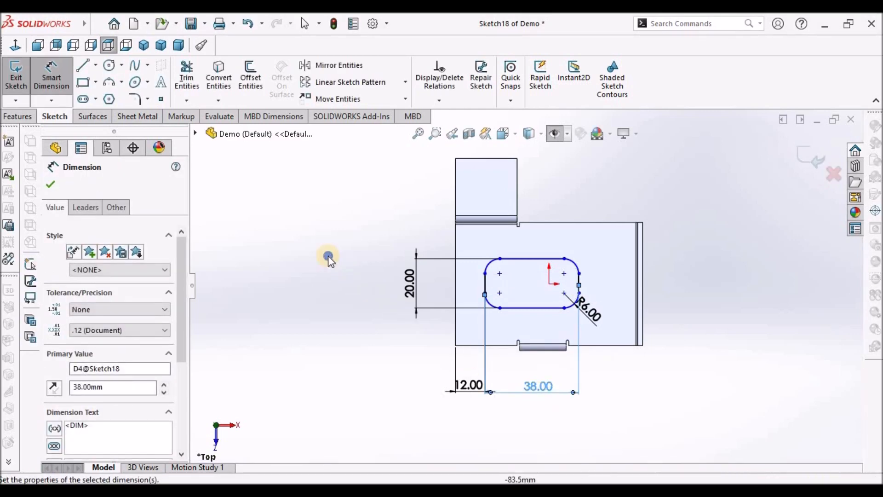
- Make the slot's right-edge midpoint horizontal with the origin, then exit the sketch
right_click(328, 256)
left_click(363, 297)
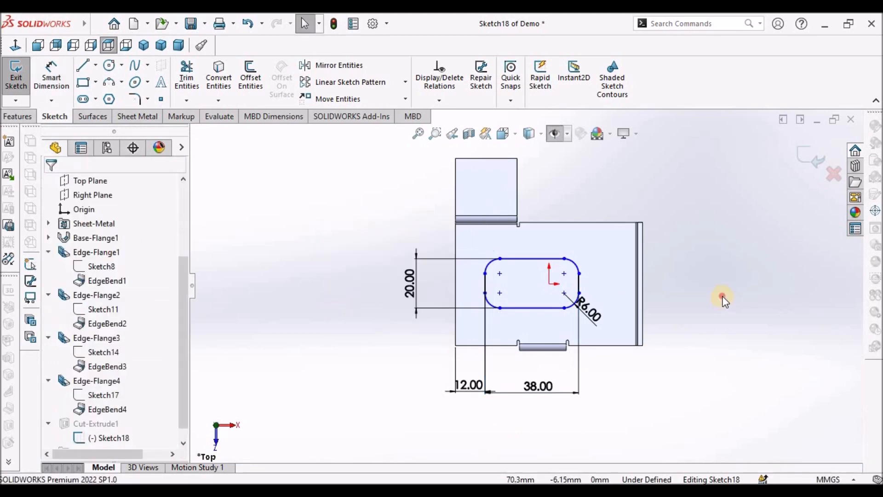
scroll(611, 297, "down", 3)
left_click(555, 269)
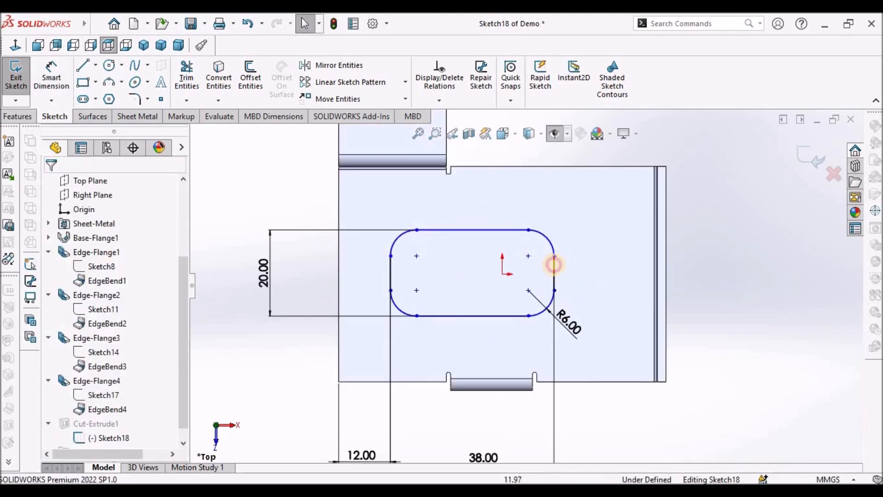
right_click(554, 265)
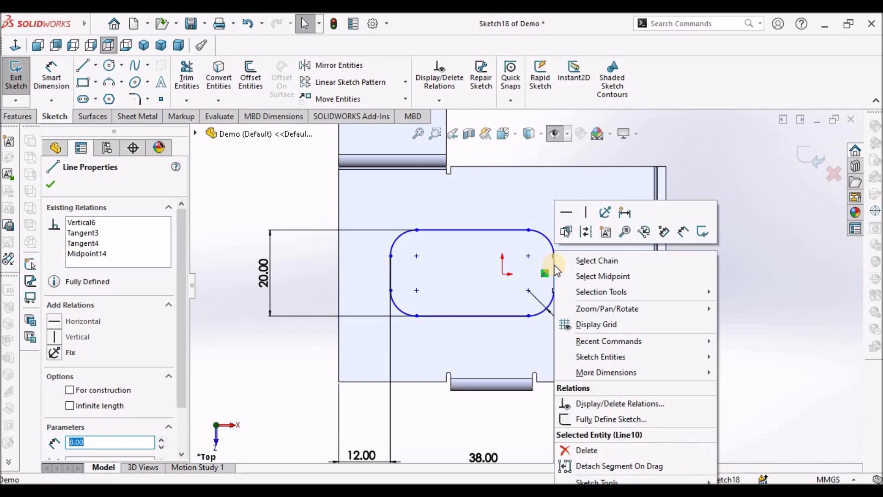
left_click(610, 276)
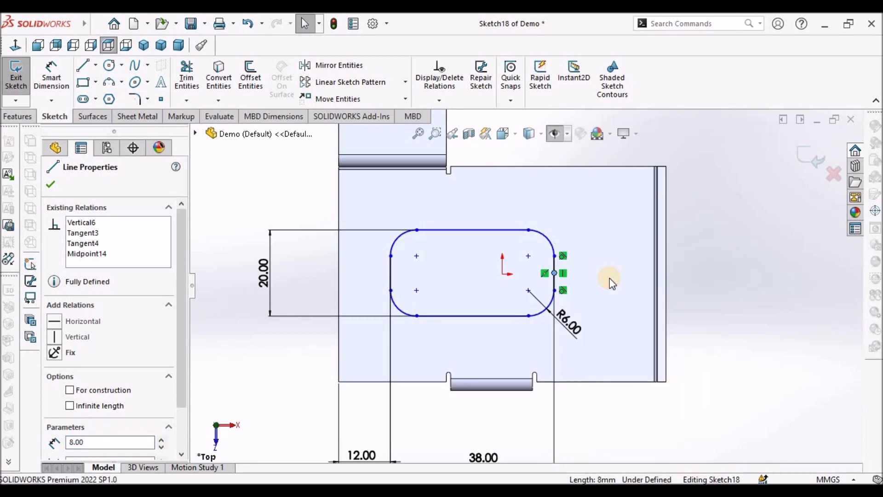
left_click(503, 275, "ctrl")
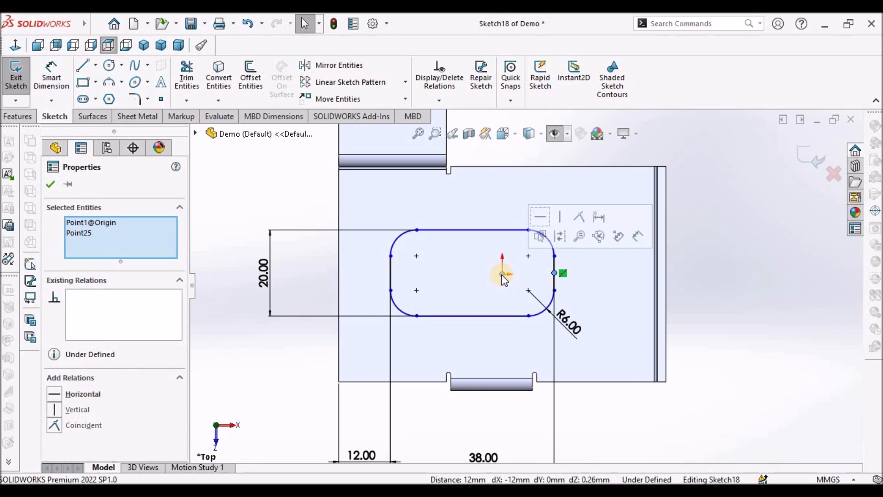
left_click(55, 393)
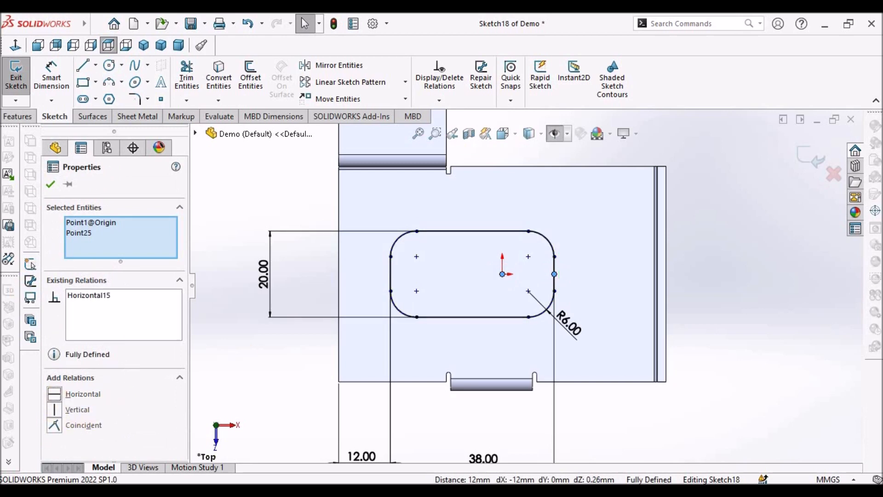
left_click(55, 148)
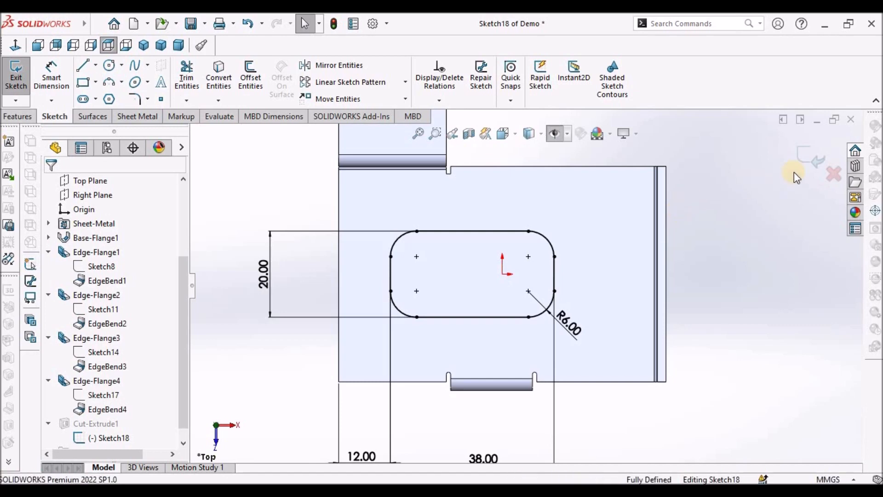
left_click(810, 158)
- Check the flange holes in the reference drawing
middle_click_drag(735, 260, 697, 235)
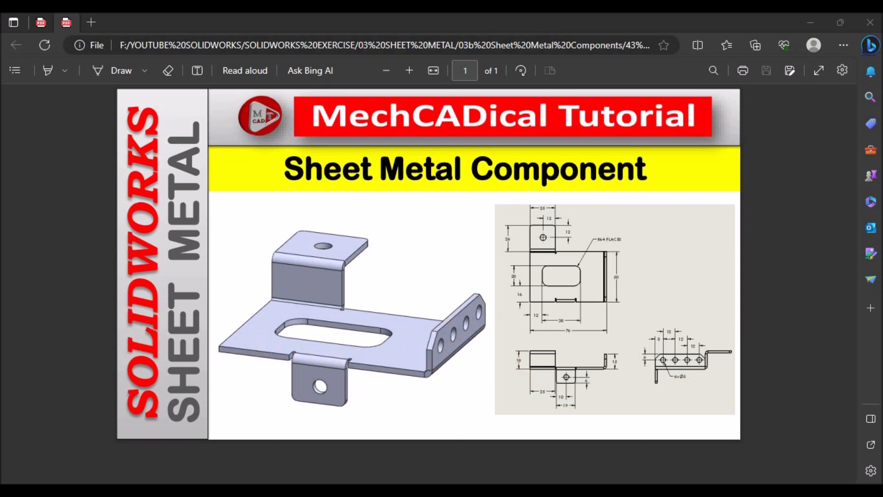
left_click(420, 425)
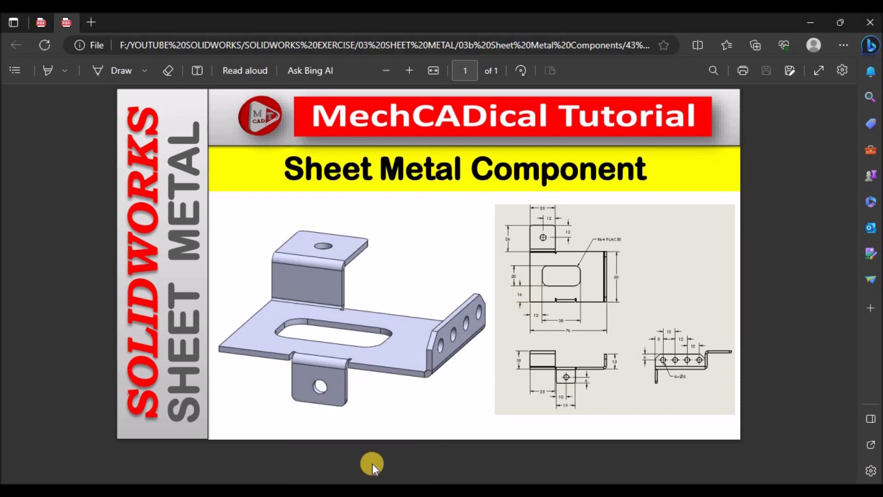
left_click(421, 490)
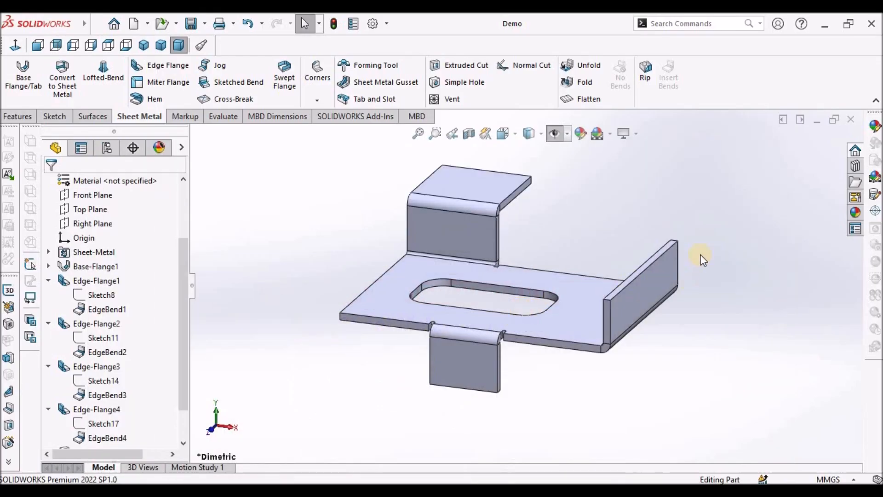
- Add a 10 mm Simple Hole through the end edge flange, linked to thickness
left_click(647, 299)
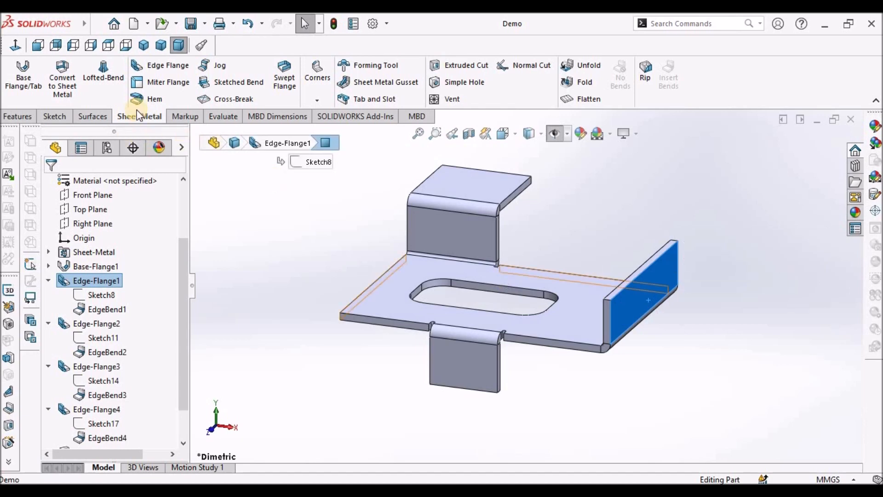
left_click(446, 83)
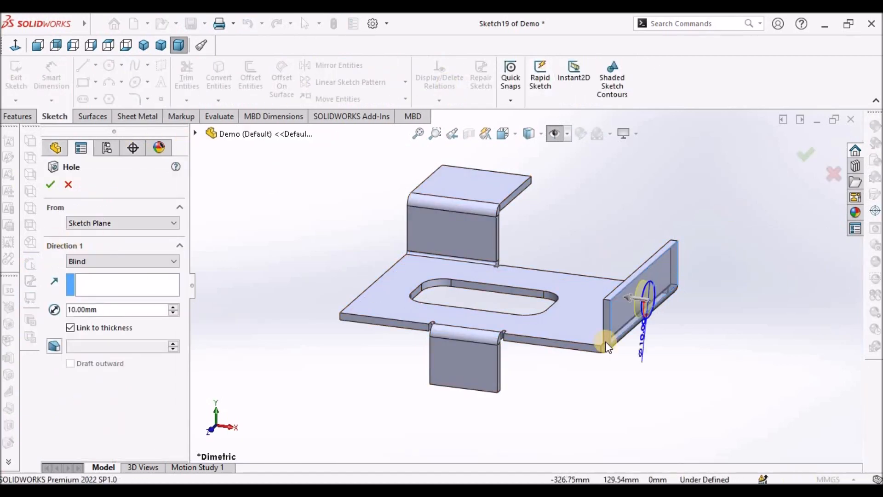
middle_click_drag(634, 294, 568, 289)
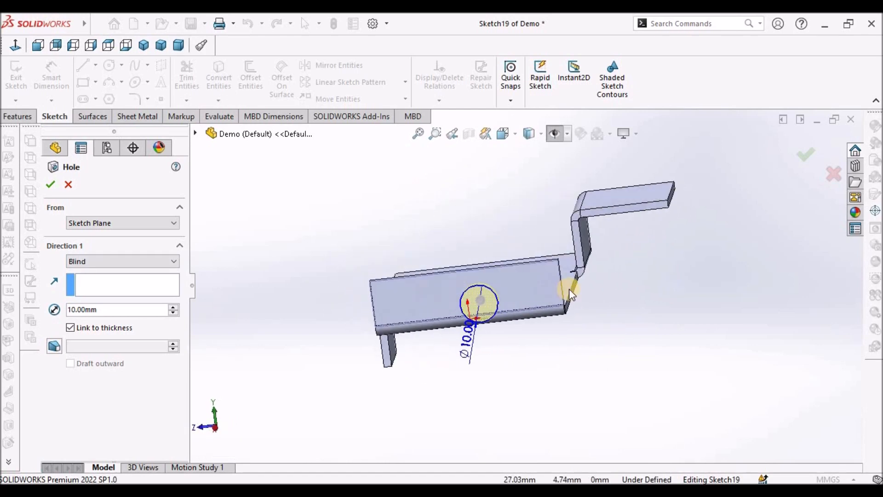
left_click(50, 185)
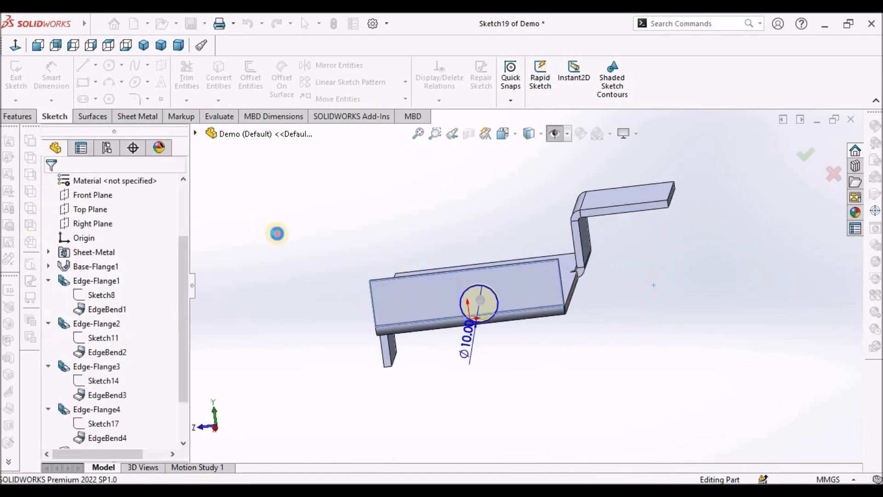
- Edit the Hole1 sketch, moving its circle toward the flange's left end and setting its diameter to 5 mm
scroll(173, 430, "down", 2)
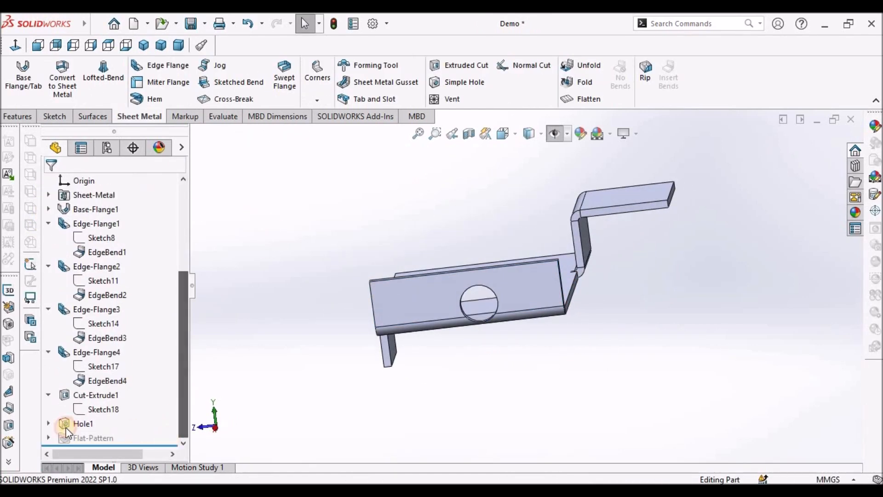
left_click(49, 423)
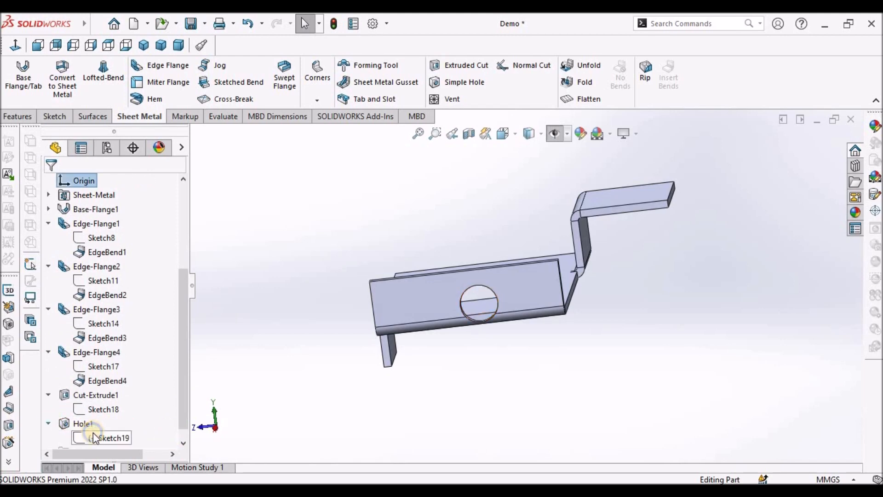
right_click(93, 435)
left_click(104, 262)
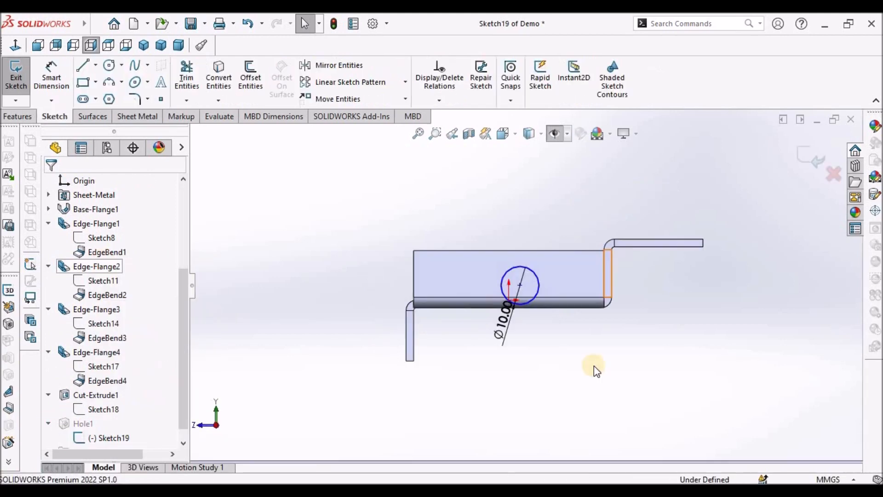
scroll(519, 267, "down", 3)
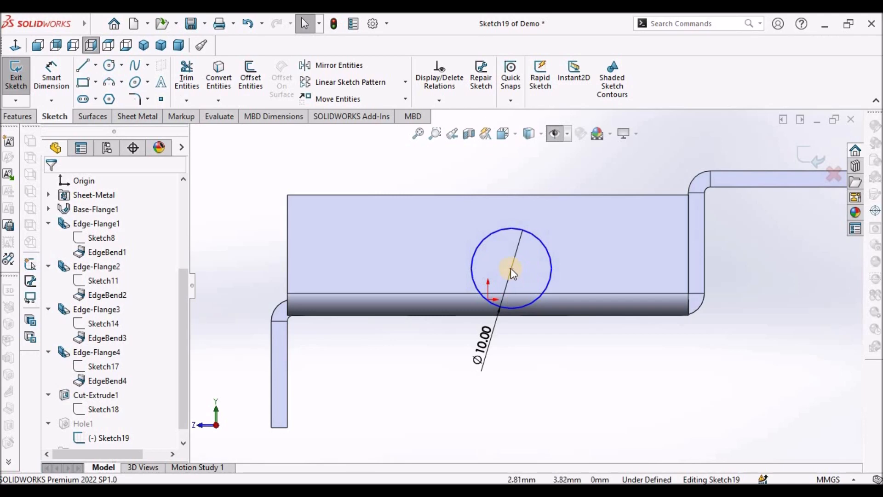
left_click(511, 268)
left_click_drag(397, 258, 360, 243)
left_click(359, 365)
left_click(329, 321)
double_click(328, 321)
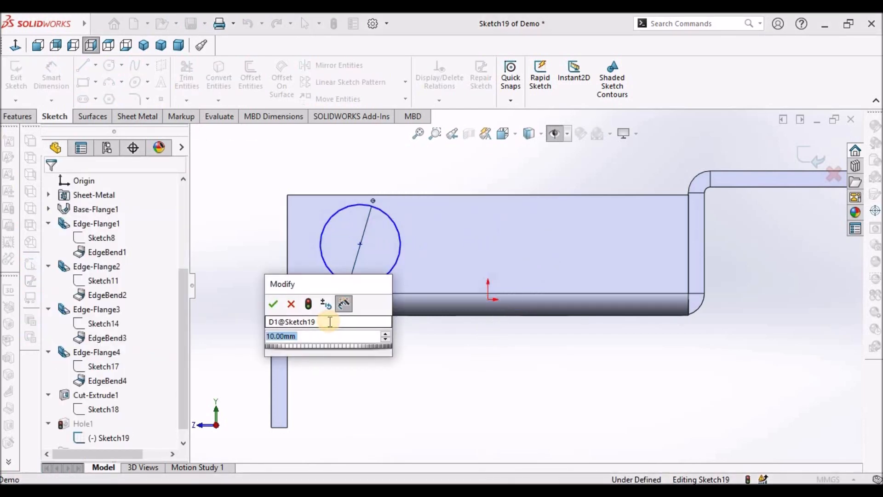
type("5")
key("Return")
left_click(403, 359)
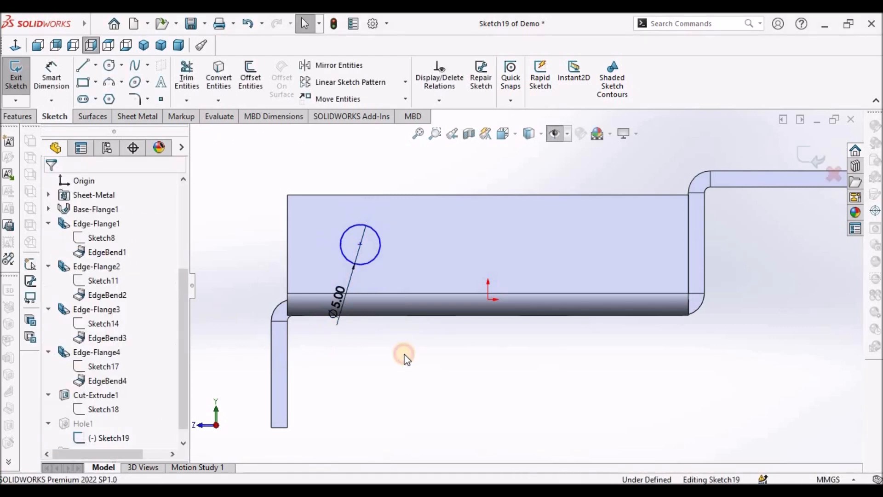
- Copy the 5 mm circle to make a row of four circles along the flange
left_click(375, 254)
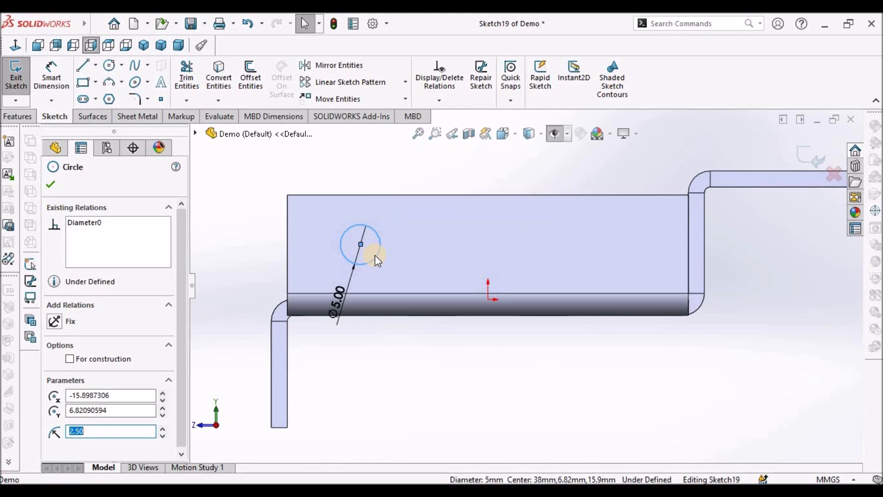
left_click_drag(374, 254, 620, 266, "ctrl")
left_click(565, 369)
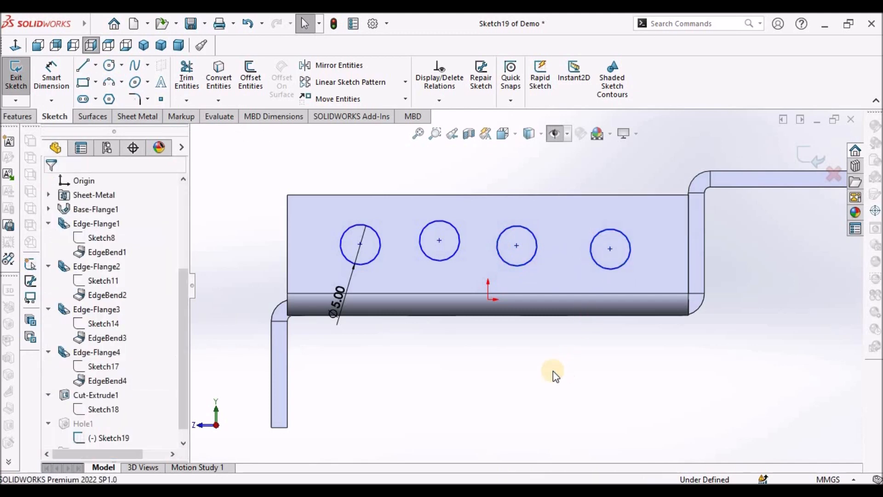
left_click(110, 65)
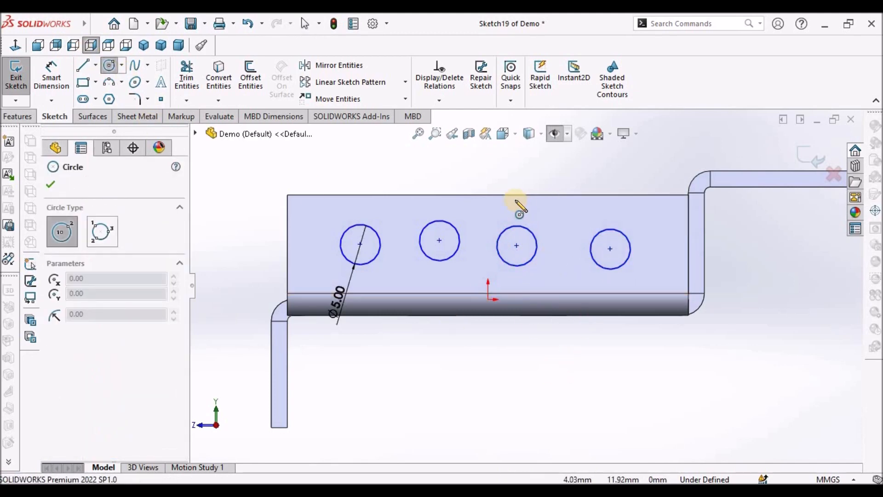
left_click(483, 175)
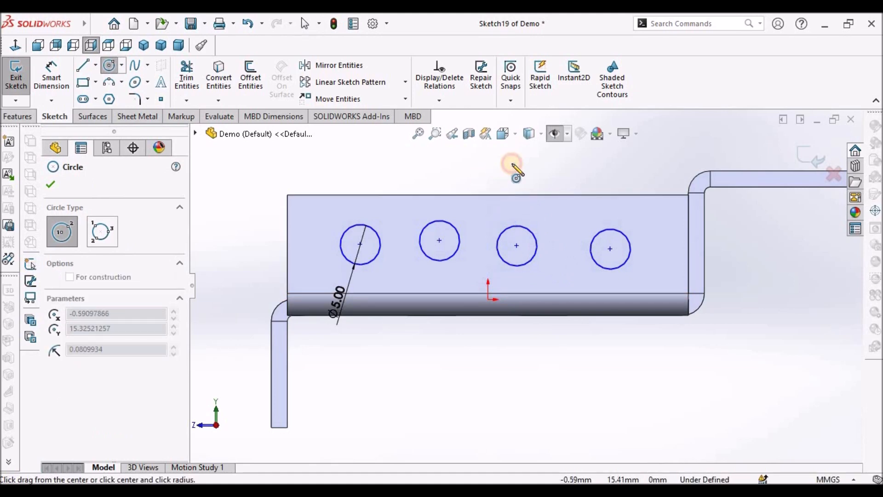
left_click(509, 172)
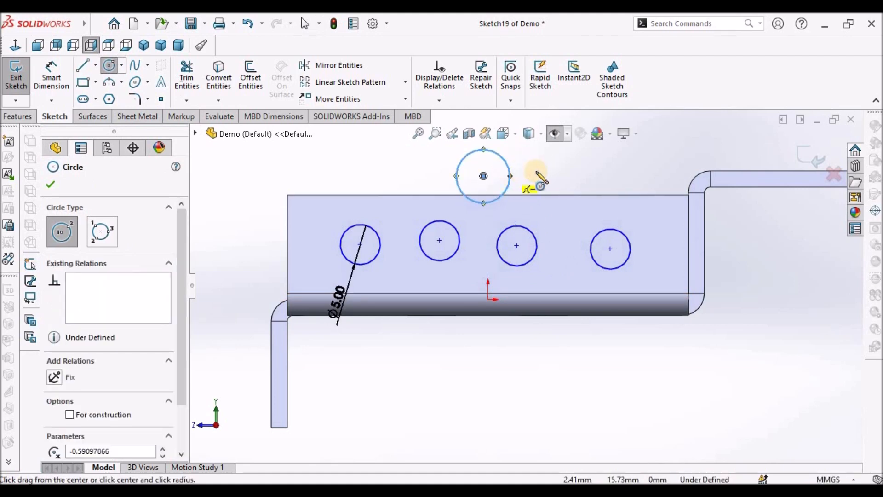
key("Escape")
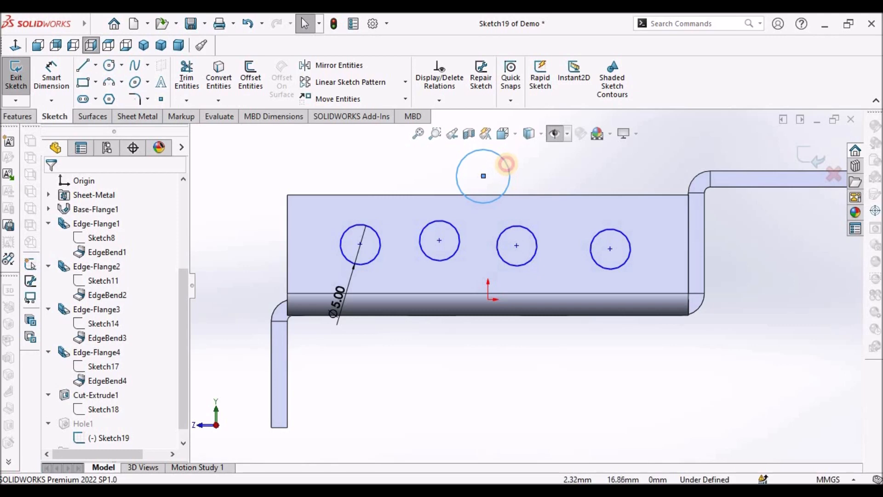
left_click(507, 164)
key("Delete")
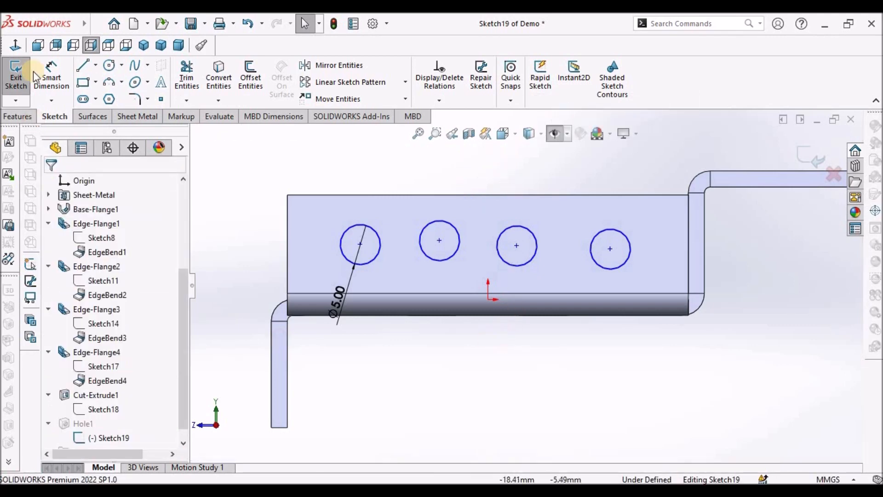
- Dimension the first circle's centre 12 mm from the flange's left edge
left_click(326, 197)
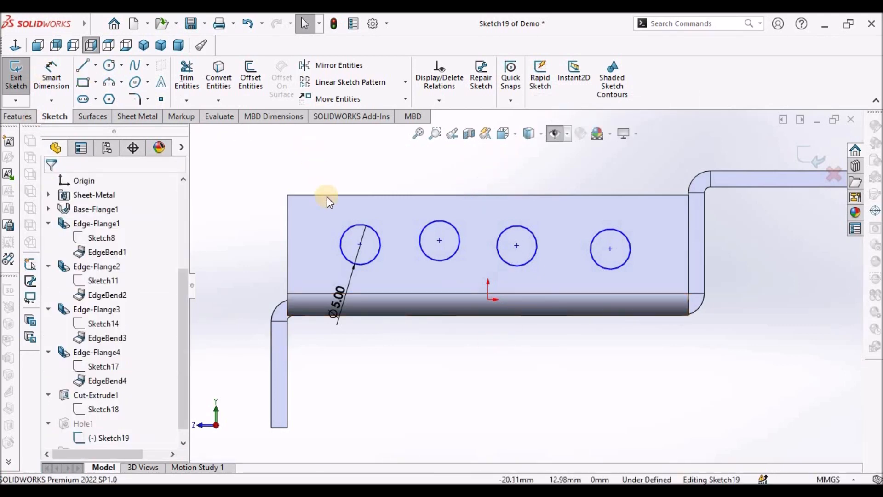
left_click(287, 222)
left_click(360, 245)
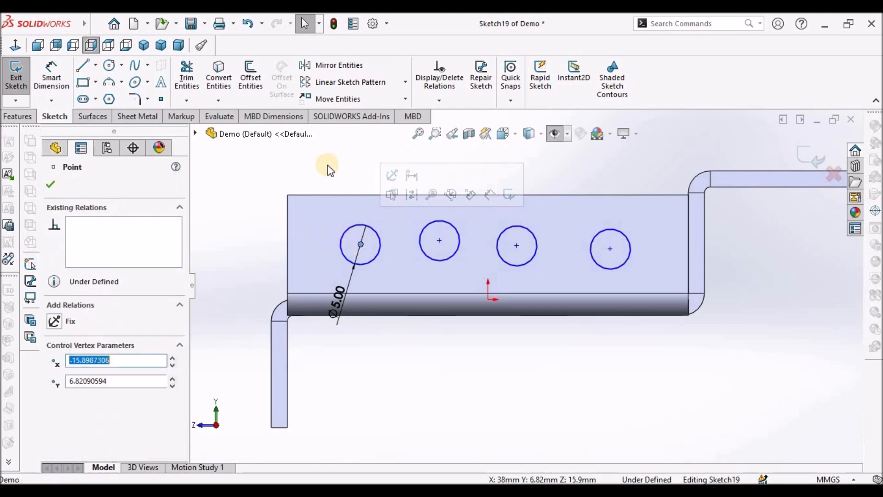
left_click(52, 75)
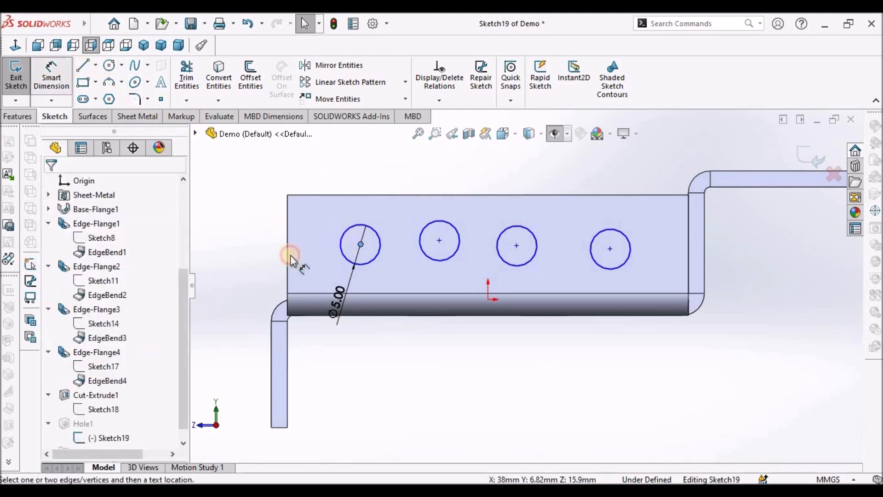
left_click(285, 229)
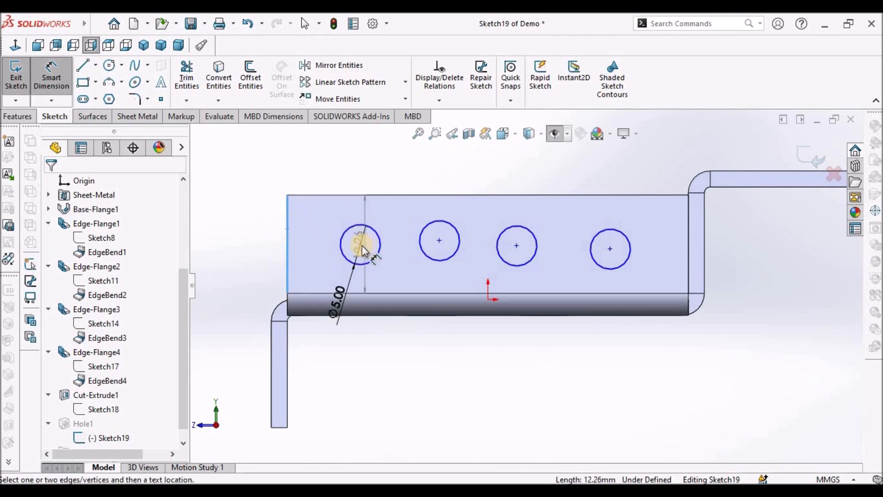
left_click(360, 244)
left_click(324, 177)
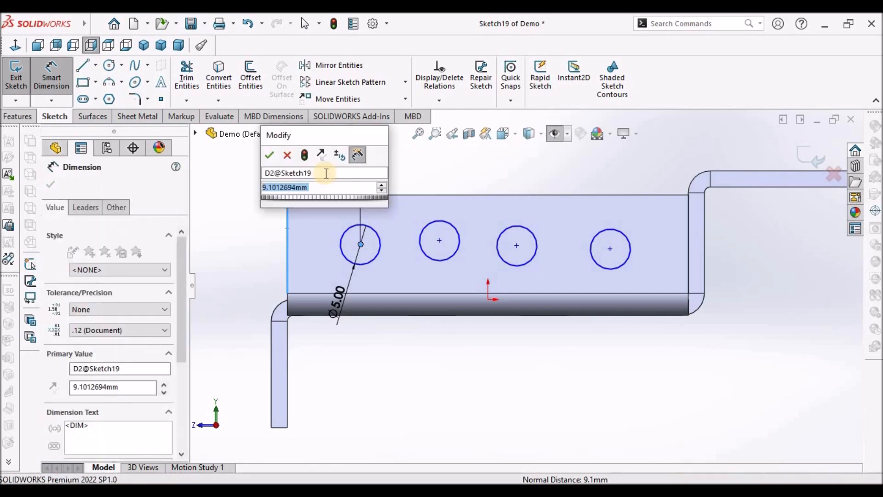
type("12")
key("Return")
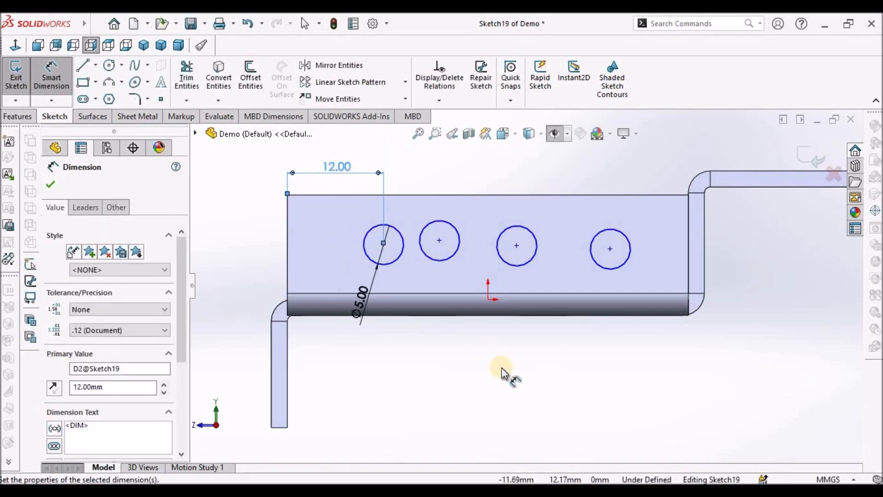
- Dimension the second circle's centre 12 mm from the first circle's centre
left_click(384, 243)
left_click(440, 239)
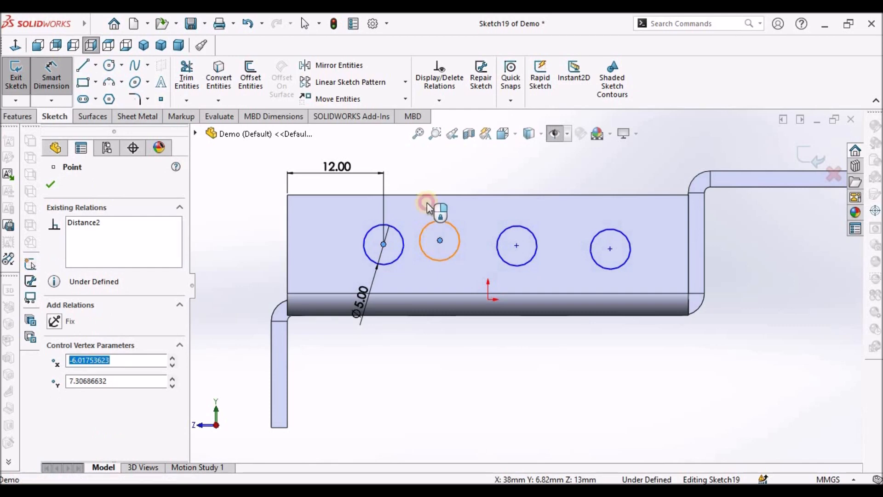
left_click(427, 175)
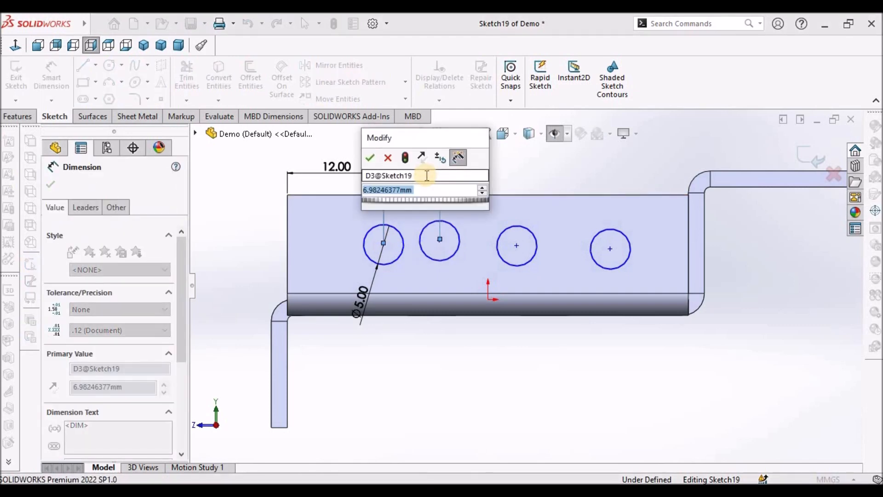
type("12")
key("Return")
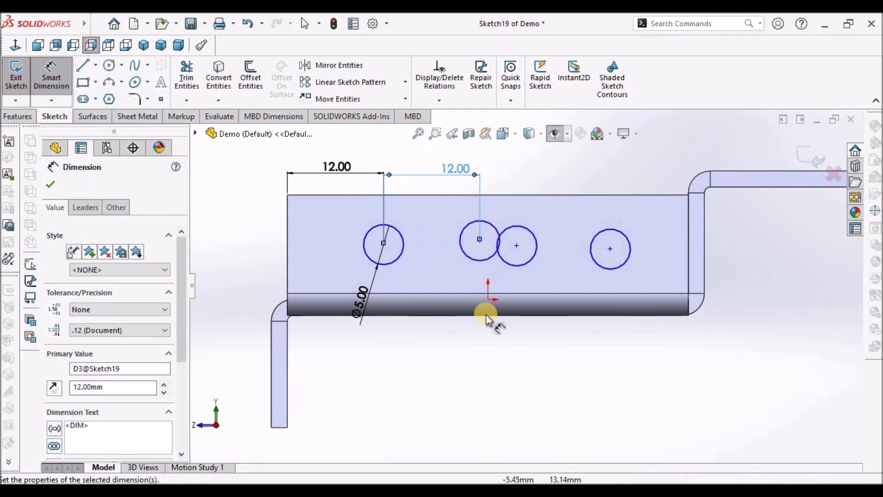
- Dimension the third circle's centre 12 mm from the second circle's centre
left_click(483, 332)
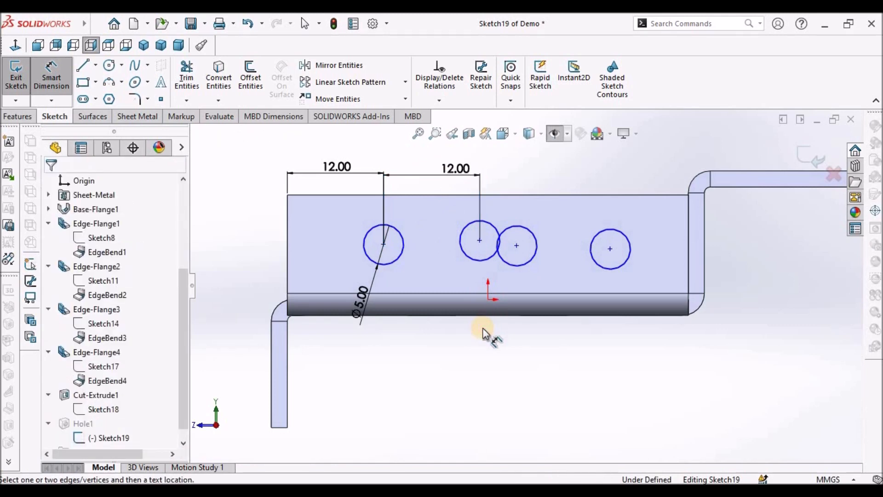
left_click(517, 245)
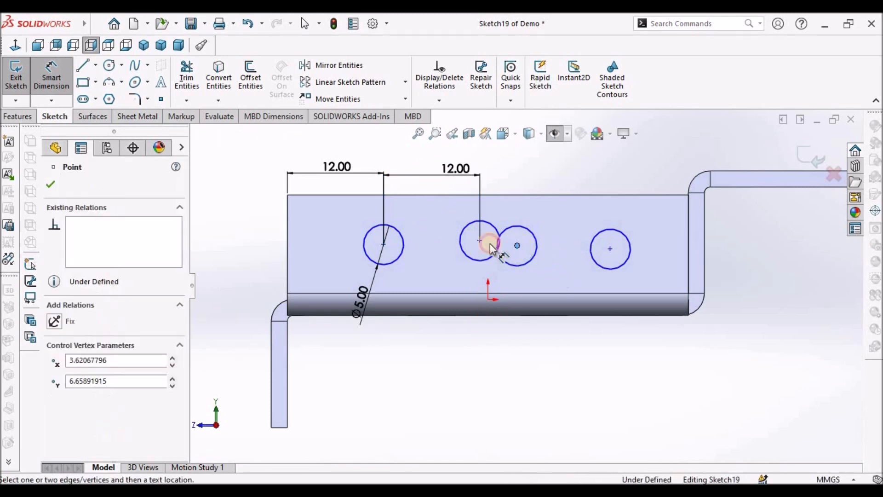
left_click(479, 240)
left_click(514, 175)
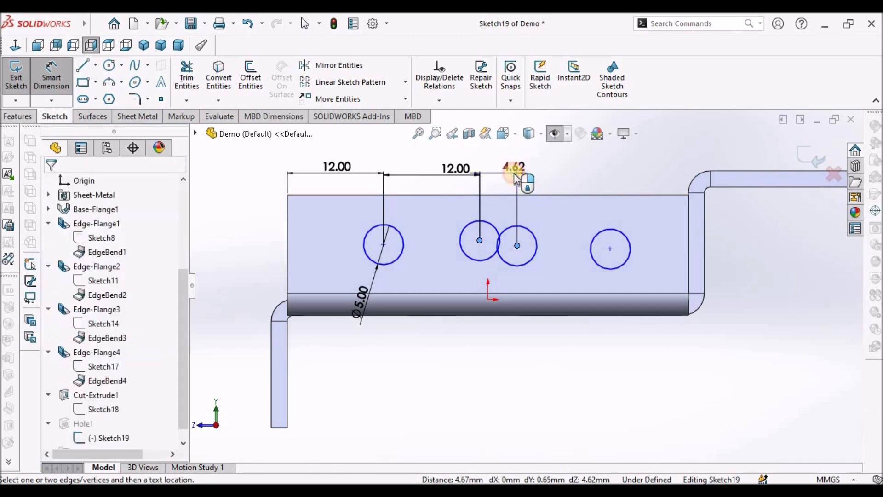
type("12")
key("Return")
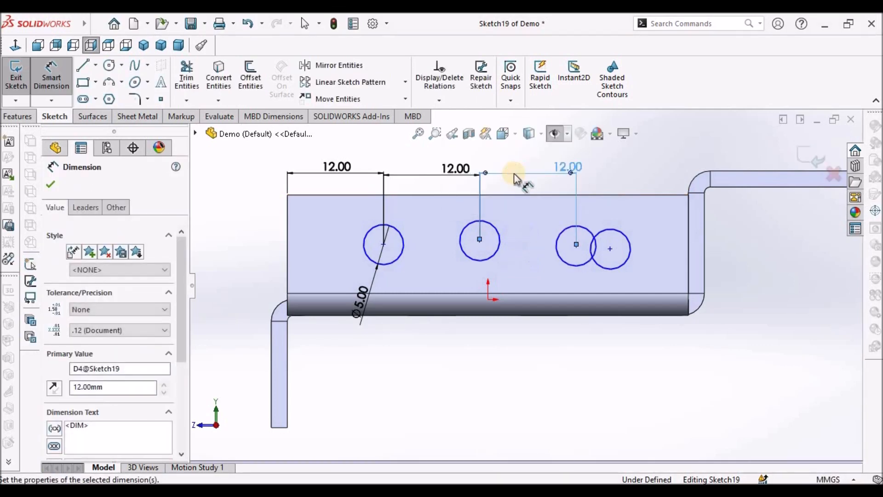
- Dimension the fourth circle's centre 12 mm from the third circle's centre
left_click(576, 245)
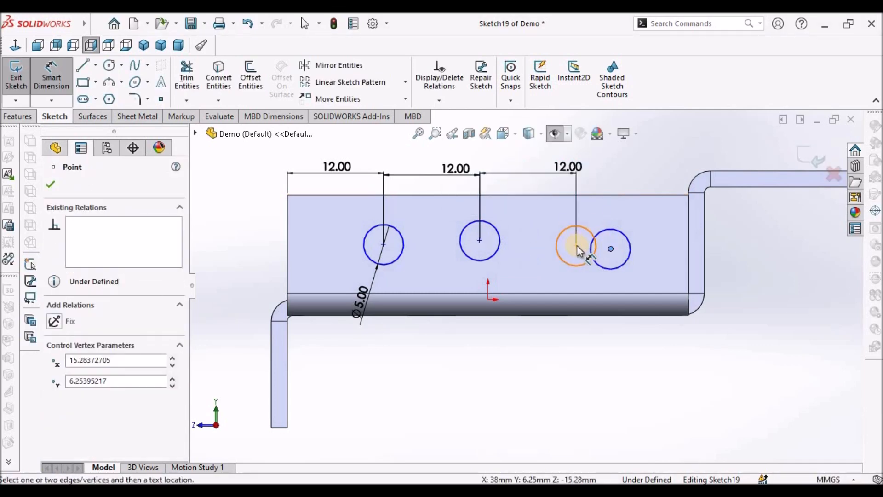
left_click(610, 248)
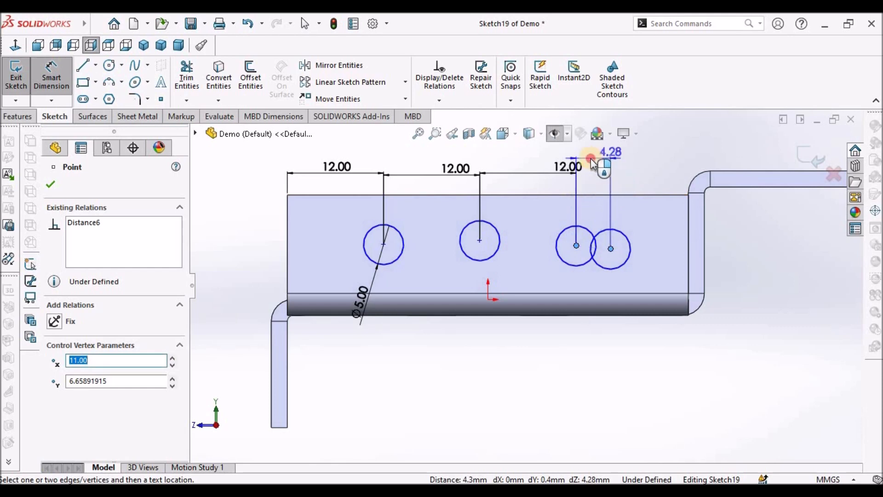
left_click(591, 159)
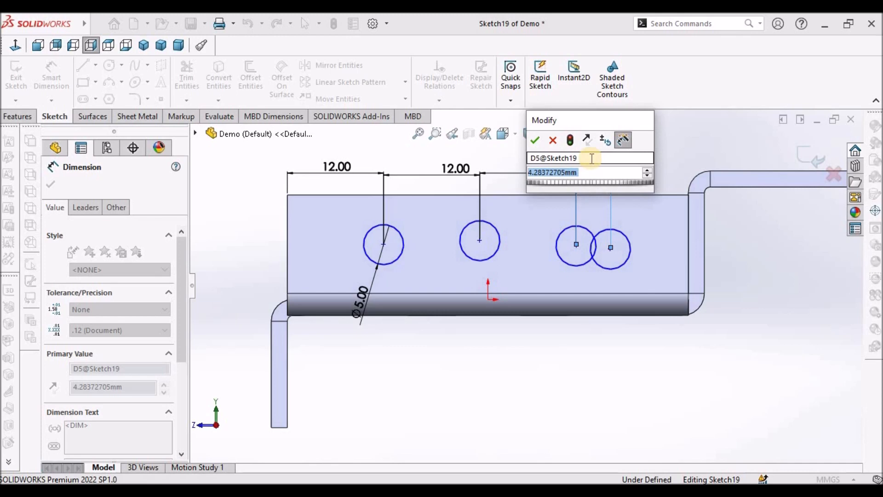
type("555555555555")
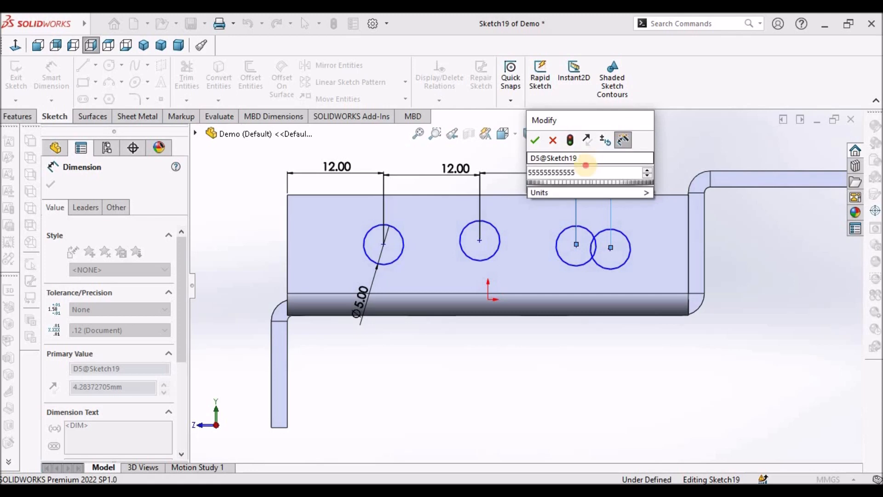
left_click_drag(591, 172, 525, 171)
type("5")
key("Return")
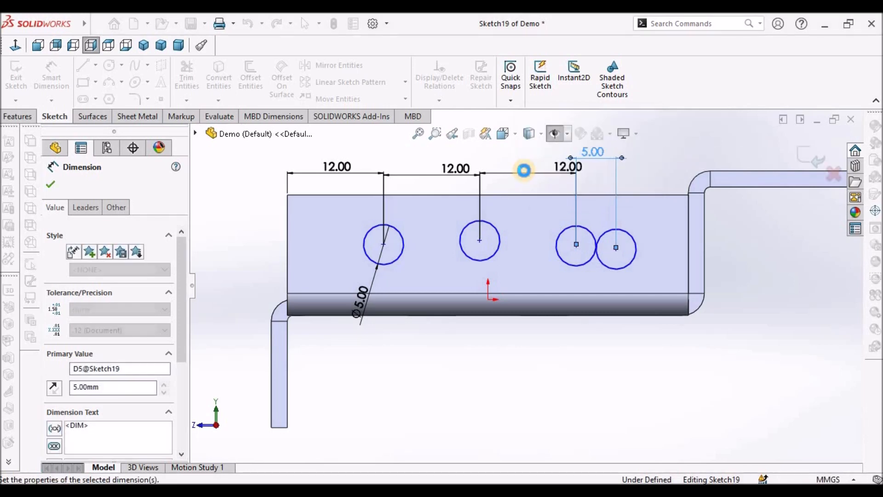
double_click(592, 156)
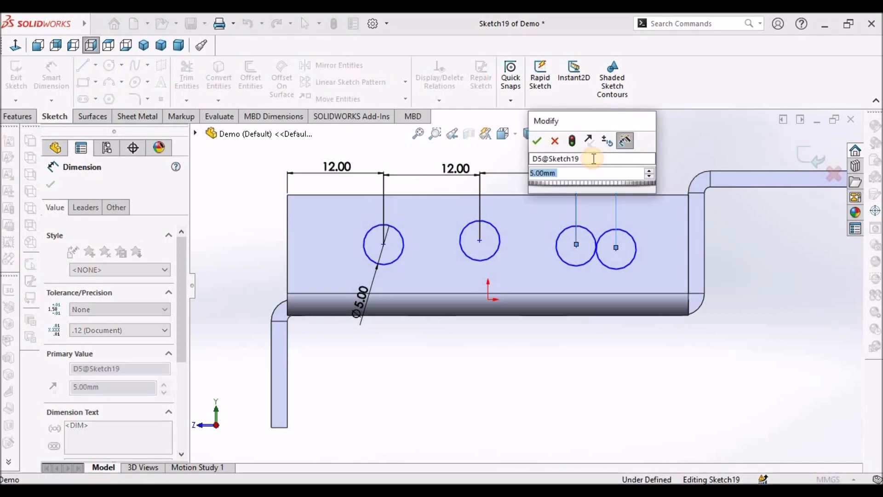
type("12")
key("Return")
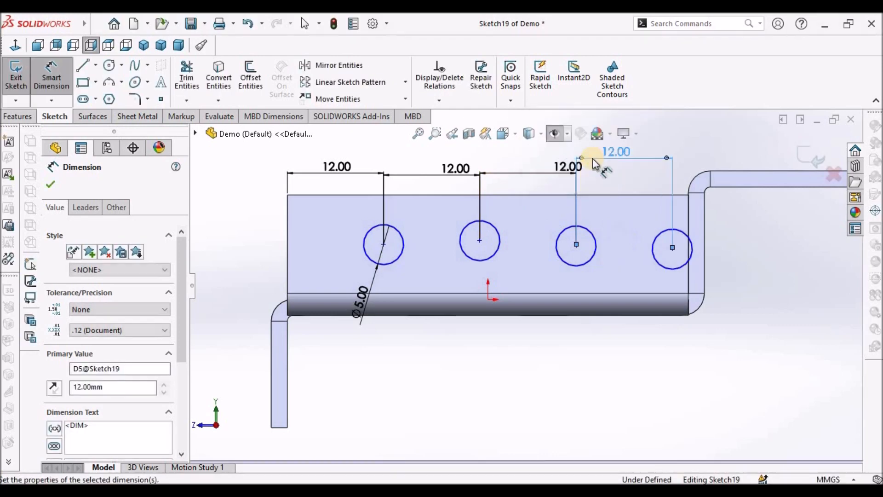
- Change the spacing between the first and second circles to 10 mm
double_click(449, 168)
type("10")
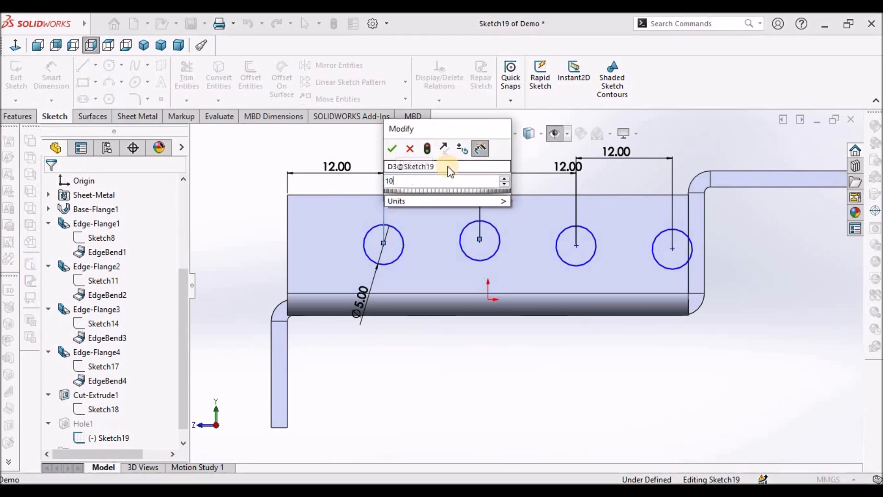
left_click(392, 149)
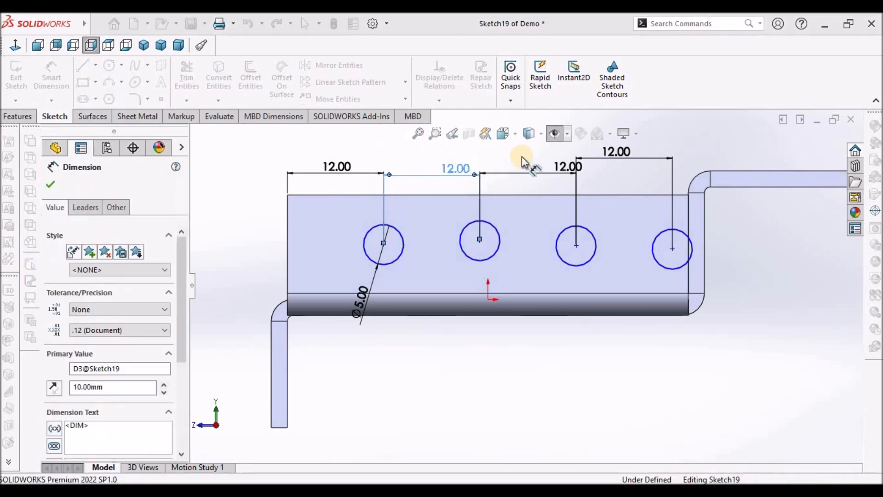
- Set the spacing between the second and third circles to 10 mm
double_click(545, 167)
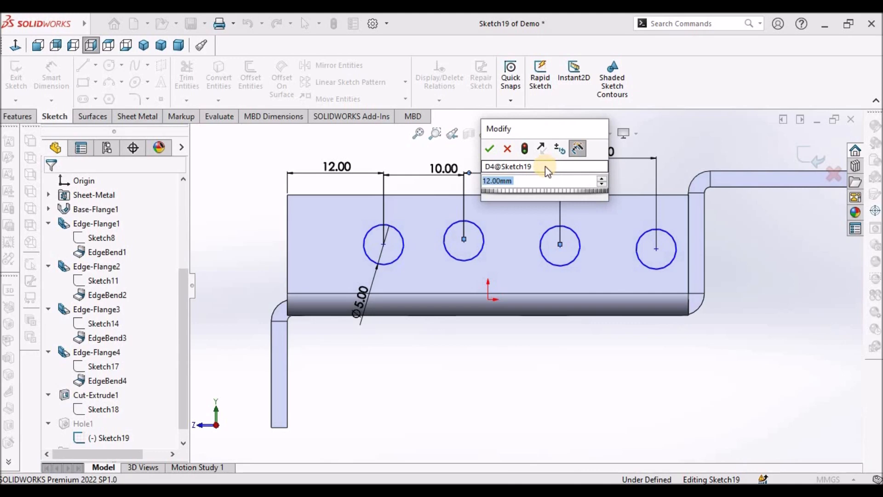
type("10")
key("Return")
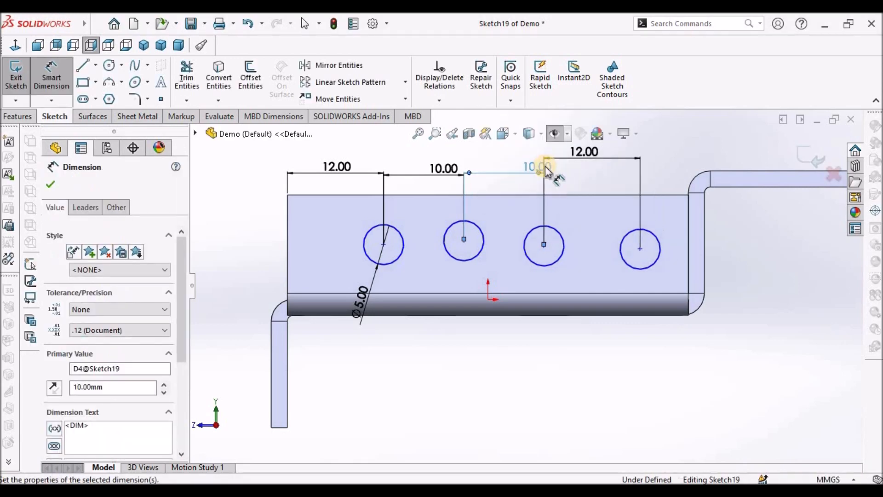
- Move the last 12.00 dimension lower so it lines up with the other spacing dimensions
key("Escape")
left_click(590, 159)
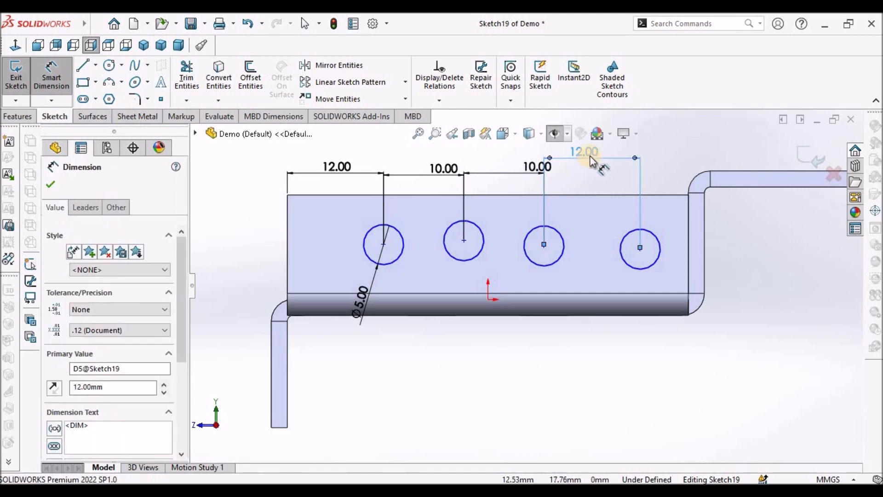
left_click(551, 336)
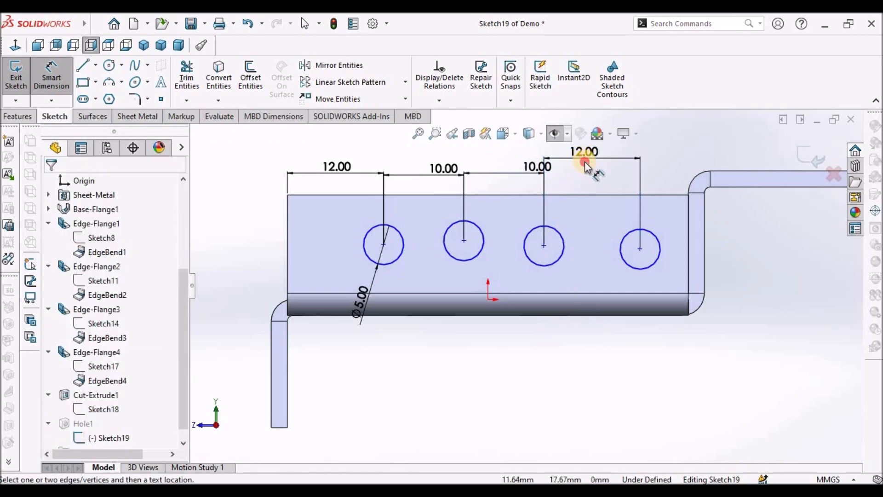
left_click_drag(585, 164, 588, 172)
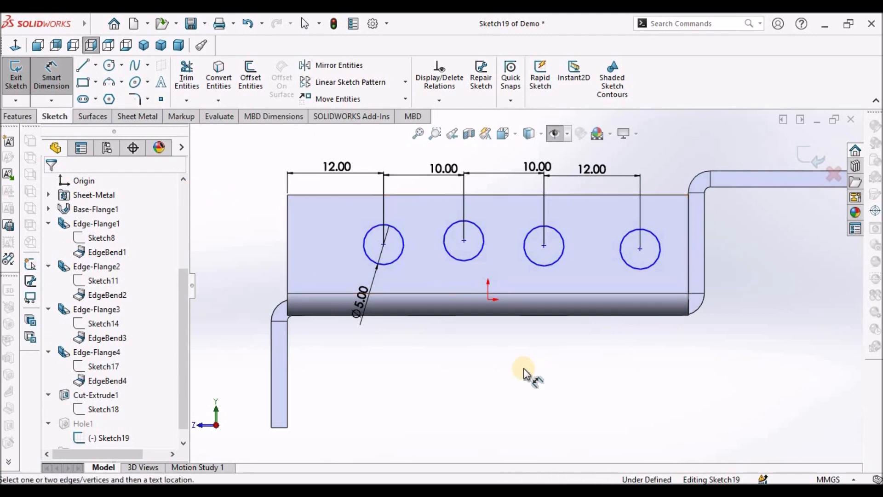
key("Escape")
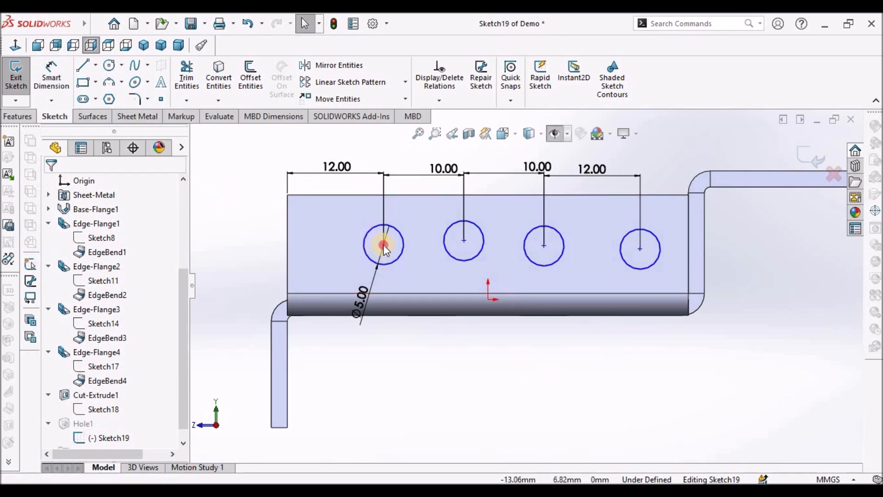
- Add a Horizontal relation between the centres of all four circles
left_click(383, 244)
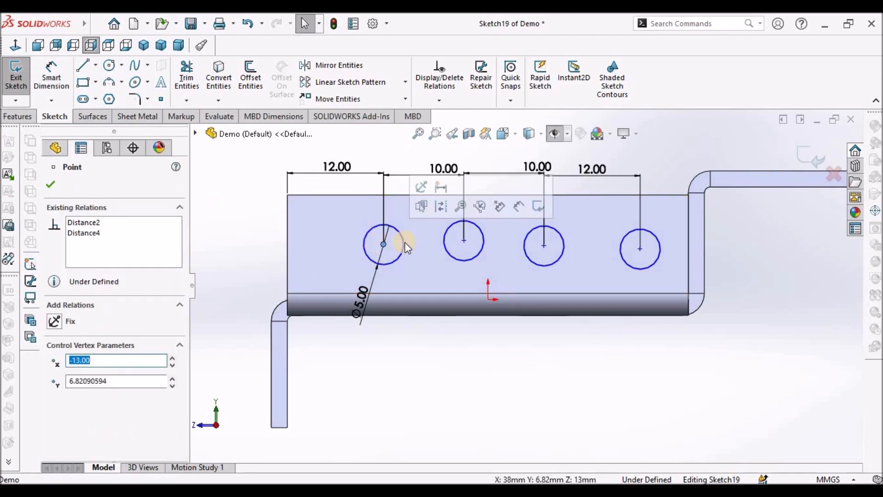
left_click(463, 240, "ctrl")
left_click(543, 245, "ctrl")
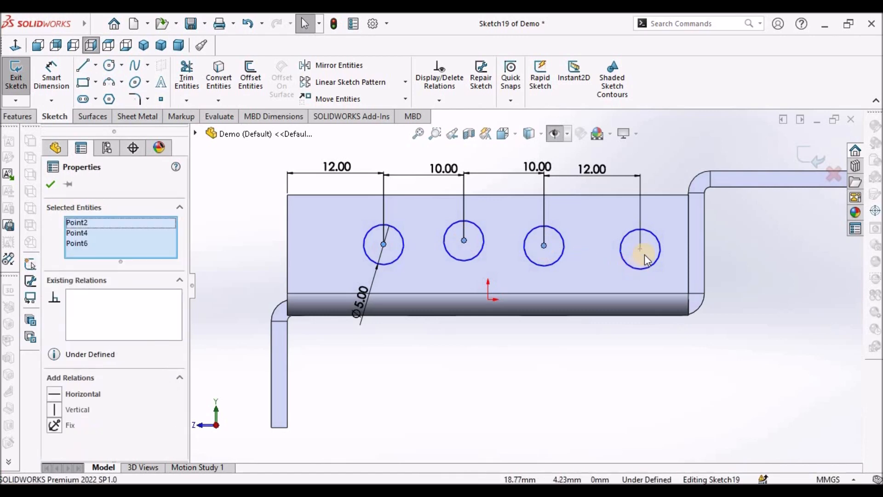
left_click(639, 247, "ctrl")
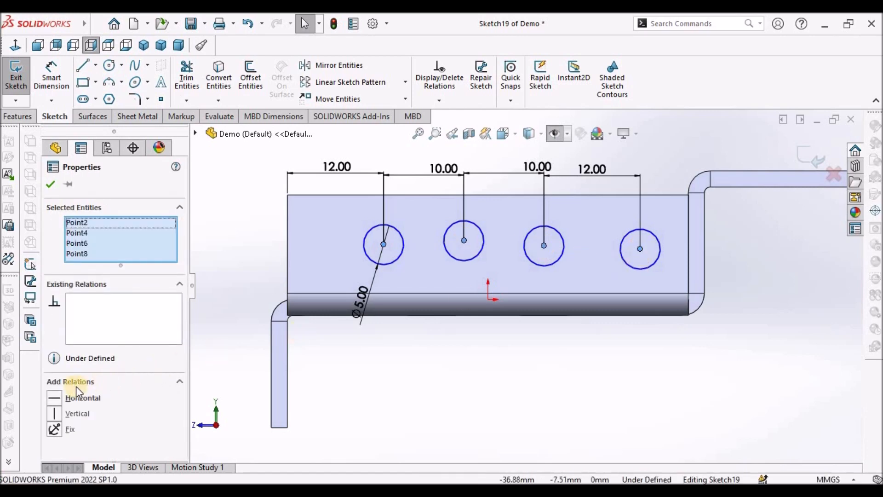
left_click(55, 398)
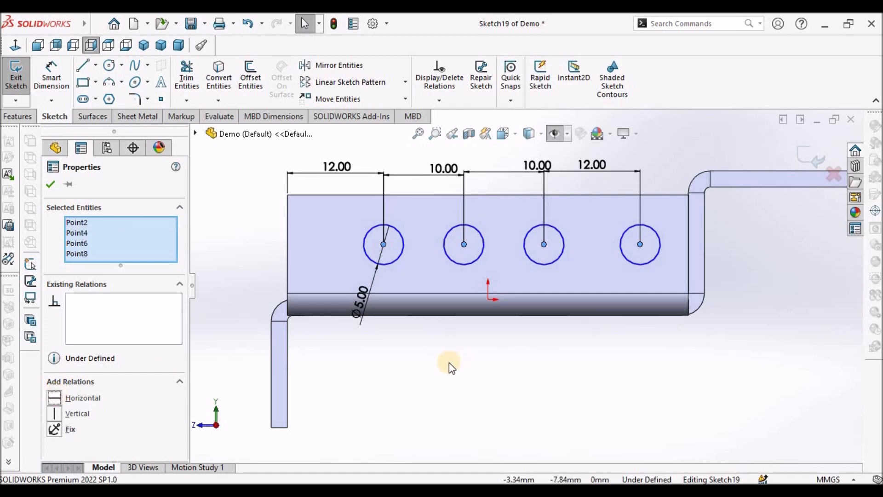
left_click(50, 184)
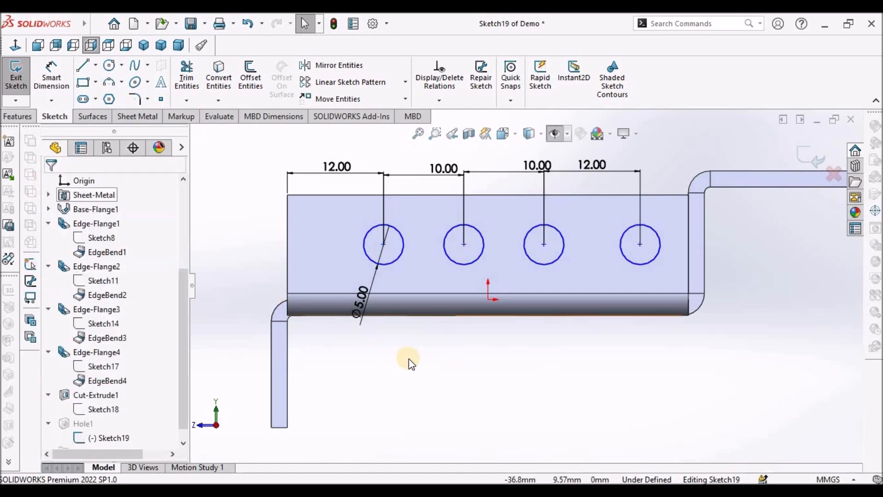
- Make the first circle's centre horizontal with the midpoint of the flange's left edge
right_click(287, 245)
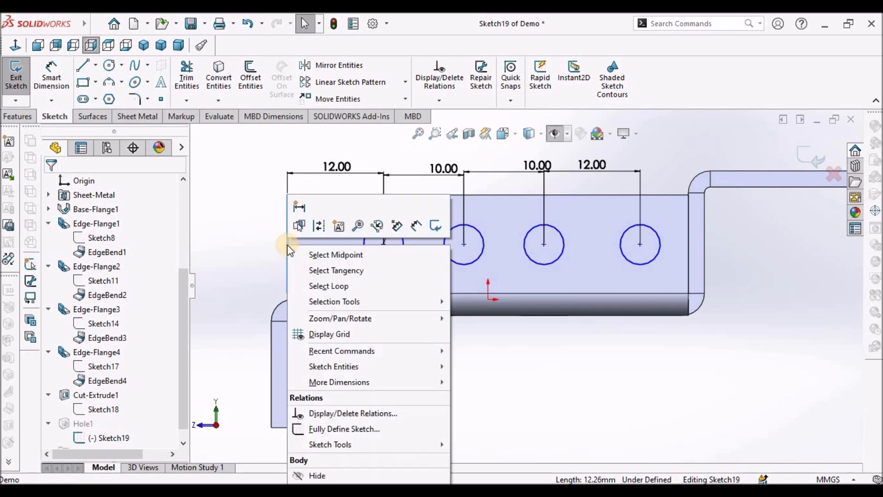
left_click(346, 254)
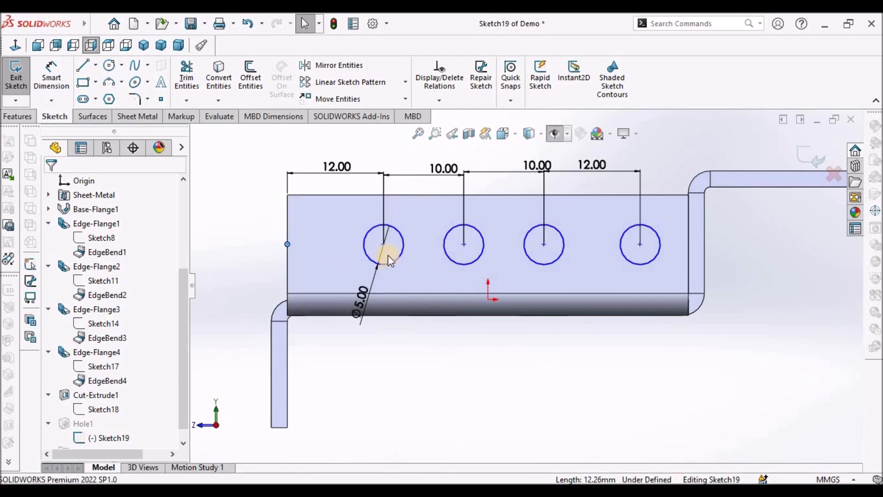
left_click(383, 243, "ctrl")
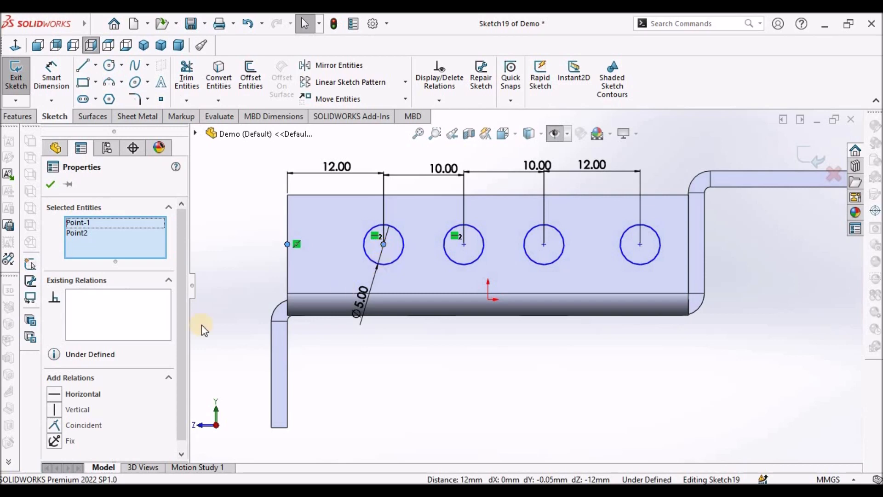
left_click(55, 393)
left_click(289, 319)
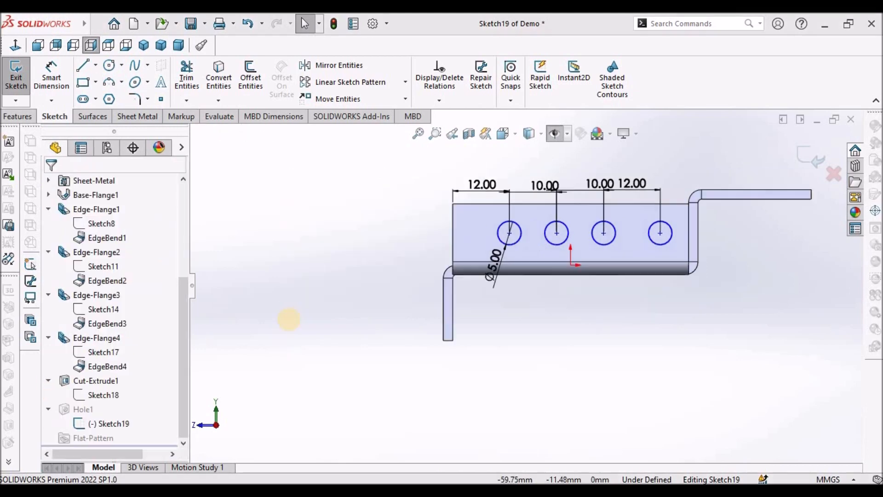
- Dimension the first circle's centre 6 mm from the flange's top edge
left_click(51, 74)
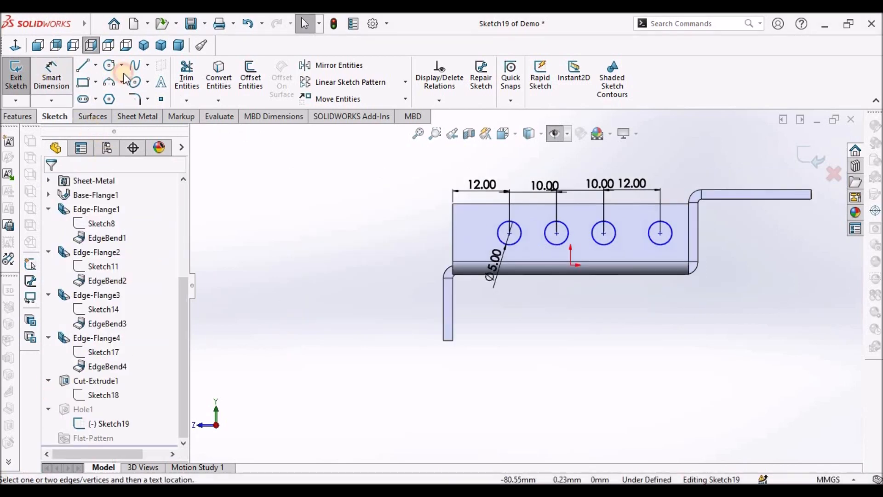
left_click(509, 233)
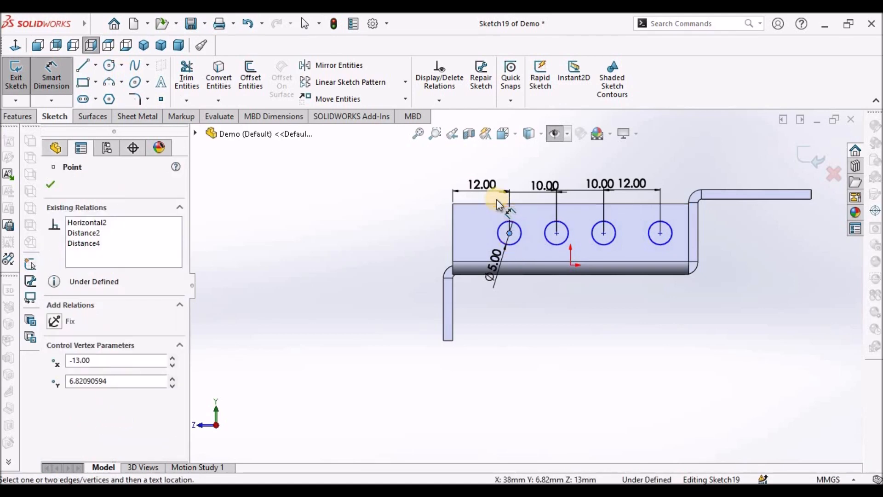
left_click(502, 203)
left_click(405, 212)
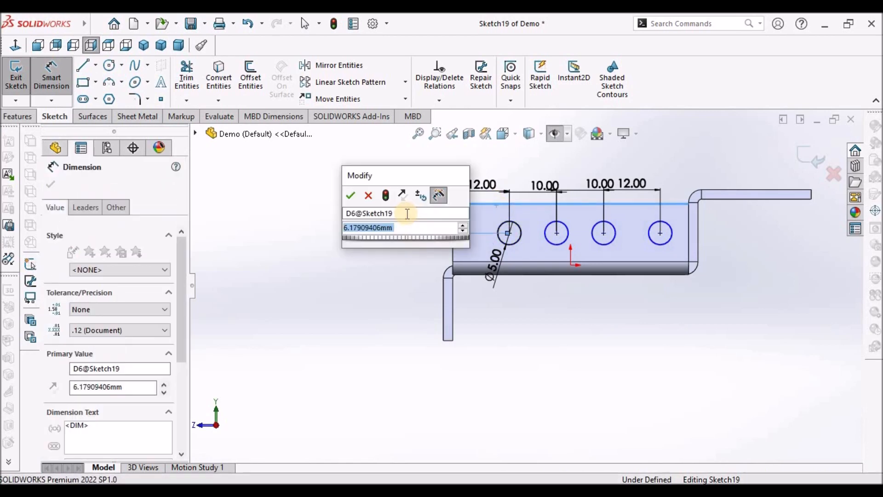
type("6")
key("Return")
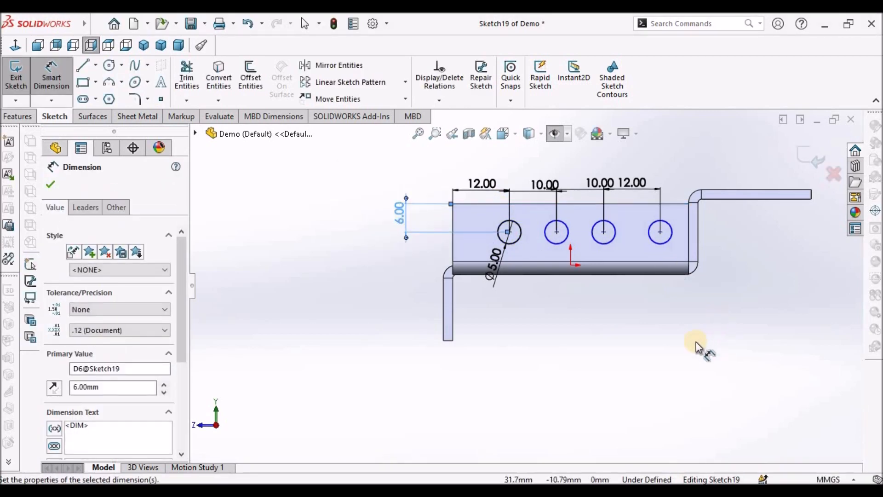
right_click(690, 350)
left_click(581, 352)
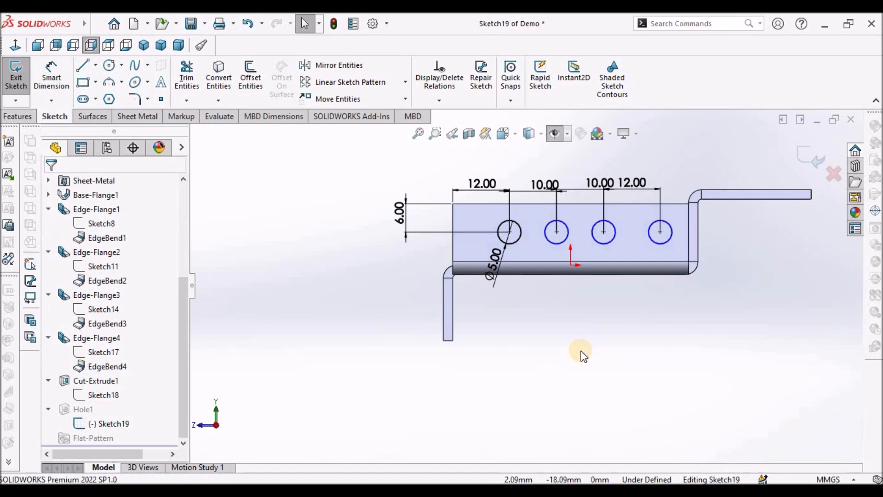
- Make the four circles equal in size and exit the sketch to complete the hole feature
left_click(512, 242)
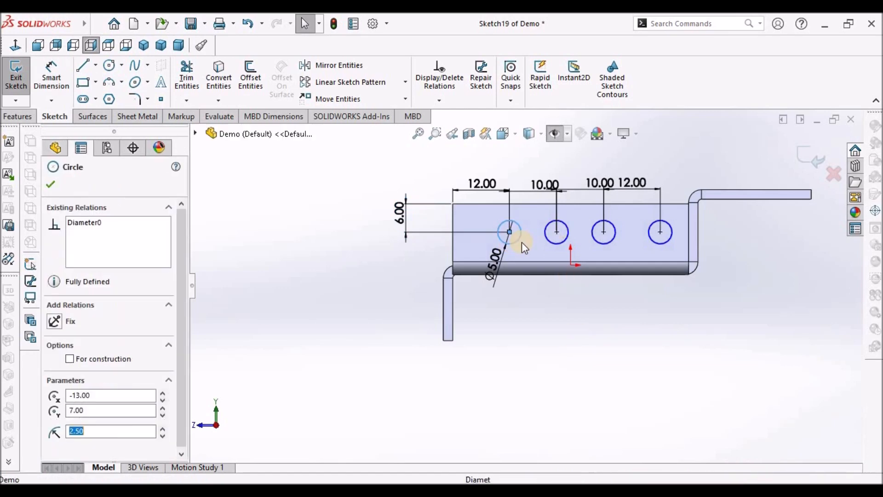
left_click(560, 244, "ctrl")
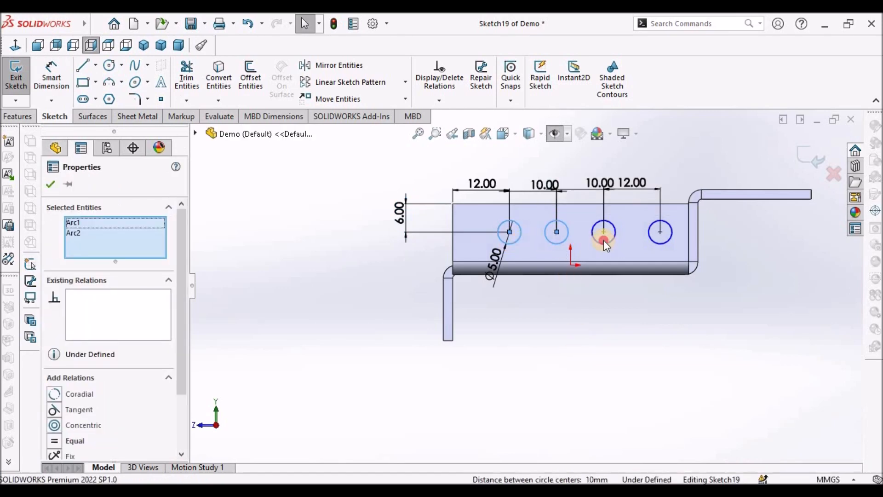
left_click(603, 240, "ctrl")
left_click(654, 241, "ctrl")
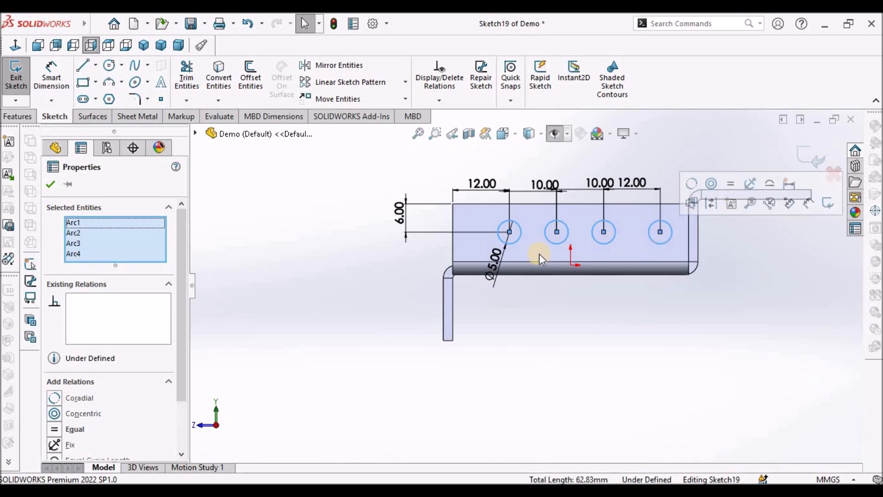
left_click(54, 430)
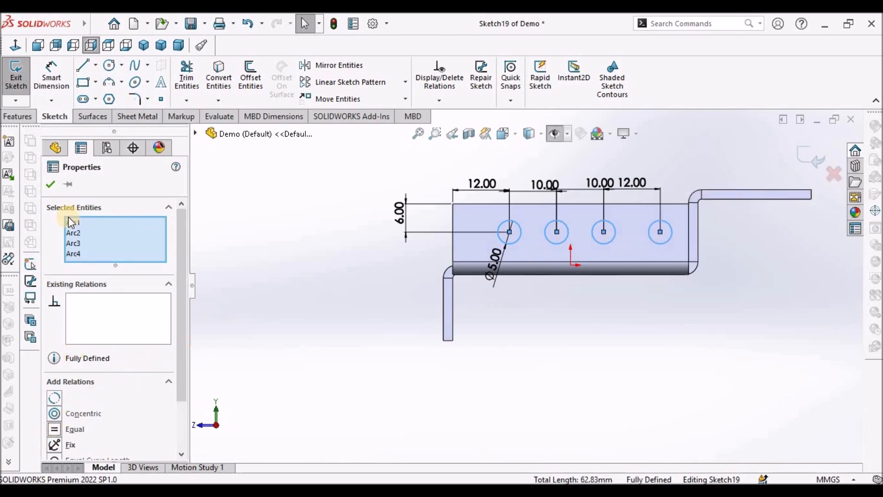
left_click(51, 183)
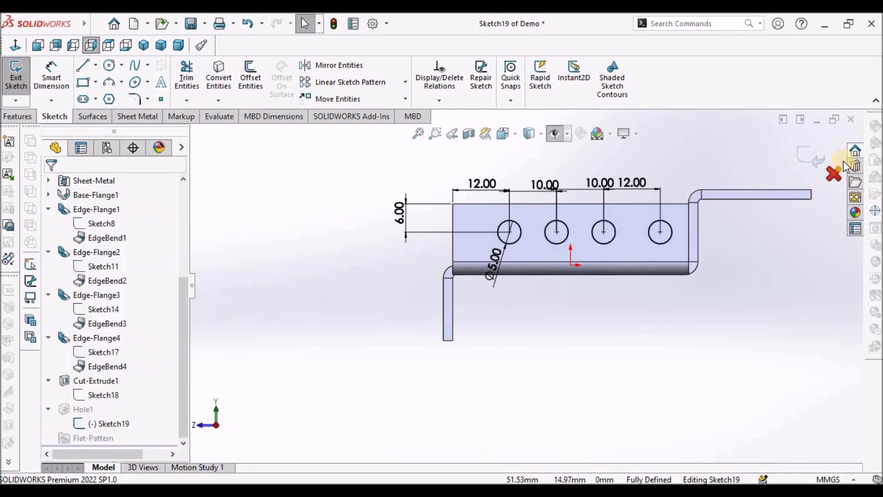
double_click(596, 343)
scroll(591, 339, "up", 2)
mouse_move(614, 327)
middle_mouse_down()
mouse_move(619, 362)
mouse_move(578, 339)
mouse_move(595, 349)
middle_mouse_up()
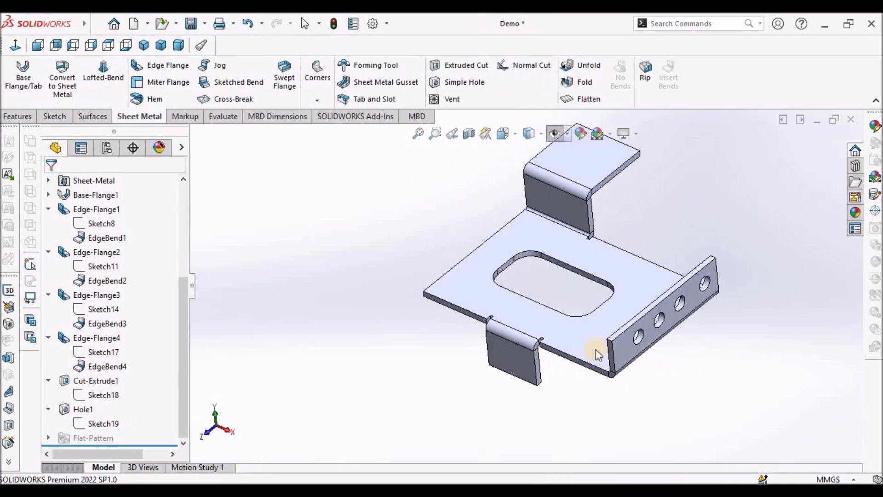
- Add a 10 mm Simple Hole on the face of the small bent tab
left_click(526, 354)
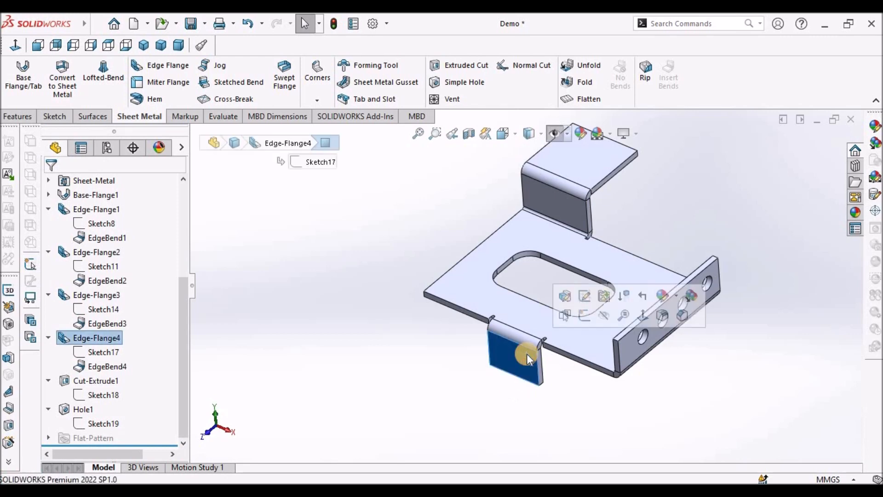
left_click(53, 118)
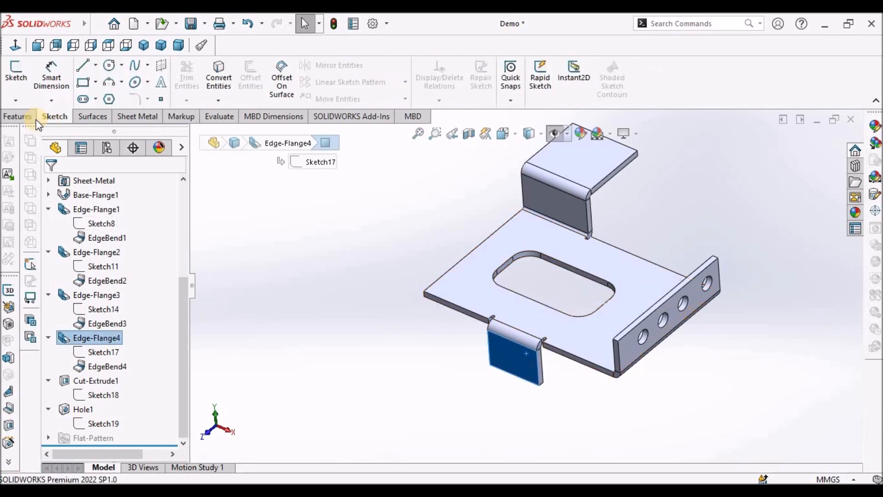
left_click(150, 117)
left_click(440, 87)
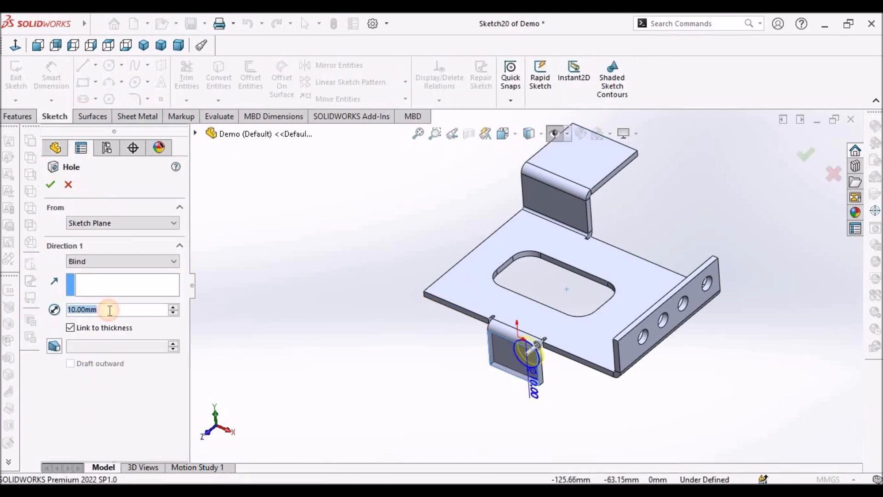
key("Return")
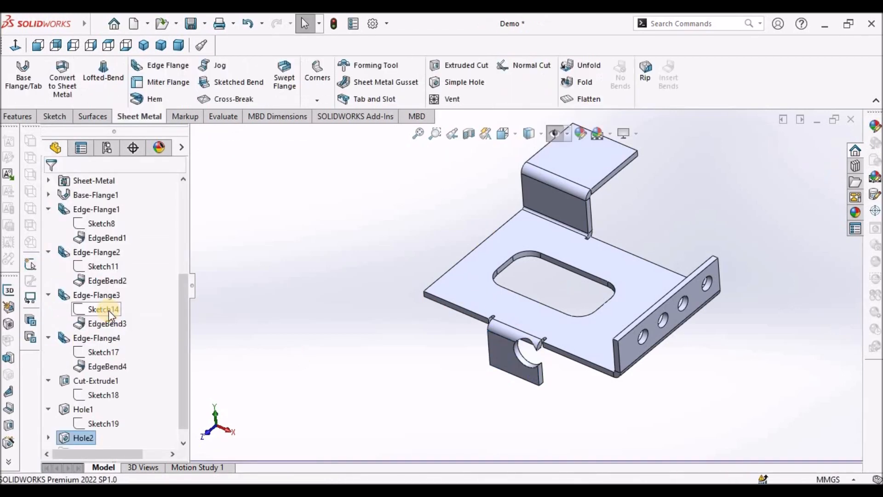
- Edit the new hole's sketch and set its diameter to 5 mm
left_click(52, 438)
right_click(85, 437)
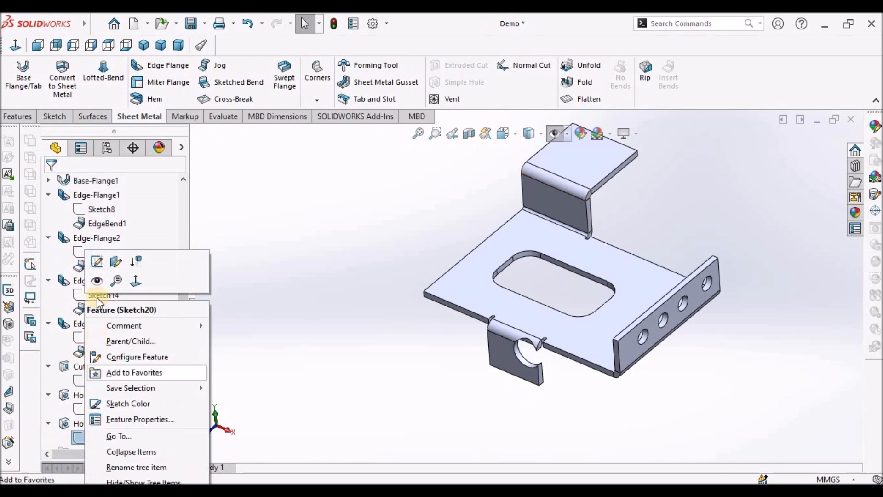
left_click(96, 263)
left_click(567, 332)
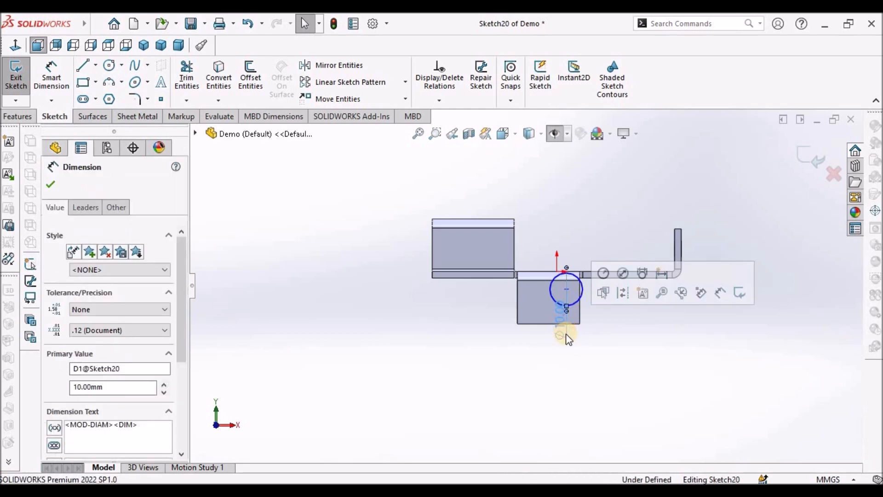
double_click(560, 329)
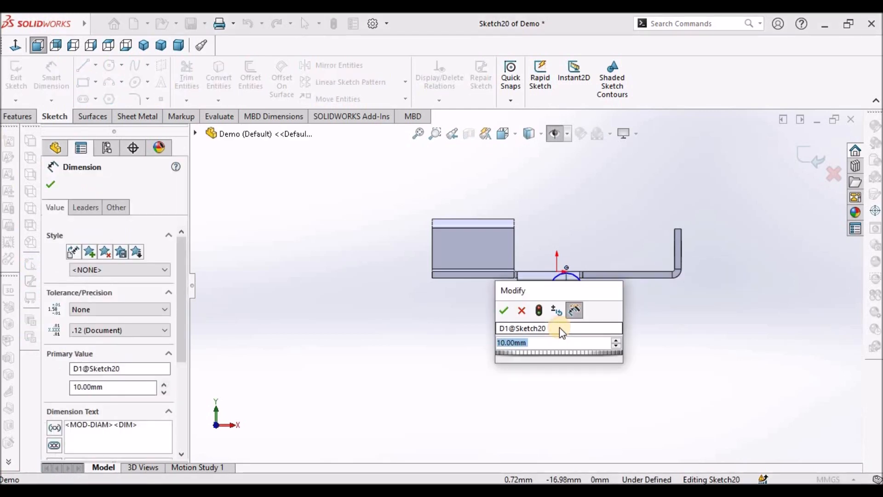
type("5")
key("Return")
- Move the 5 mm circle down onto the small tab's face and reposition its diameter dimension
left_click(458, 322)
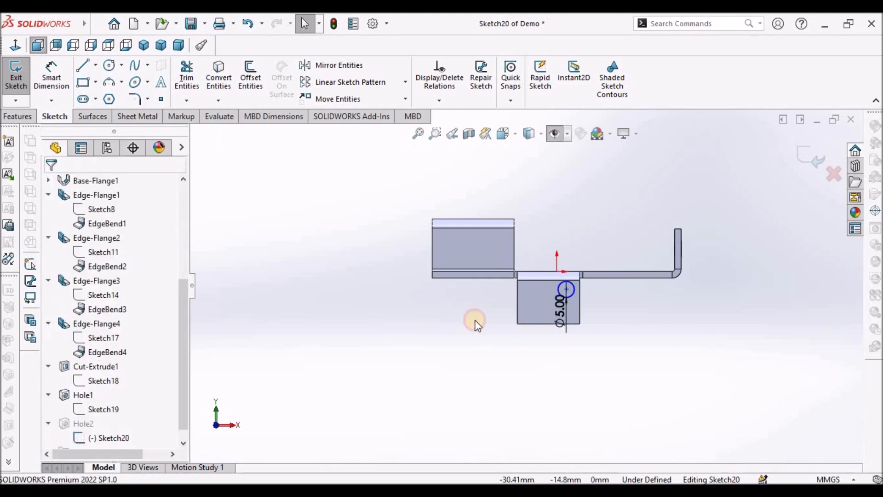
left_click_drag(564, 289, 551, 304)
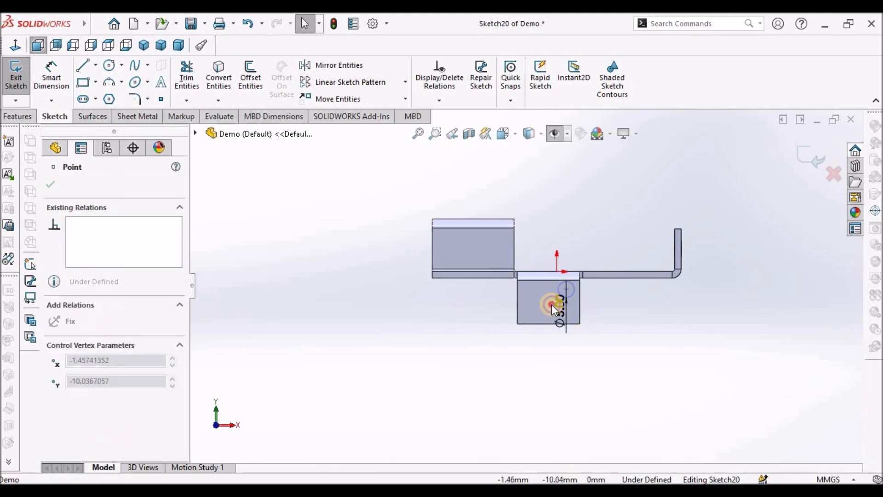
left_click(646, 347)
left_click(540, 340)
left_click_drag(548, 339, 493, 359)
left_click(679, 172)
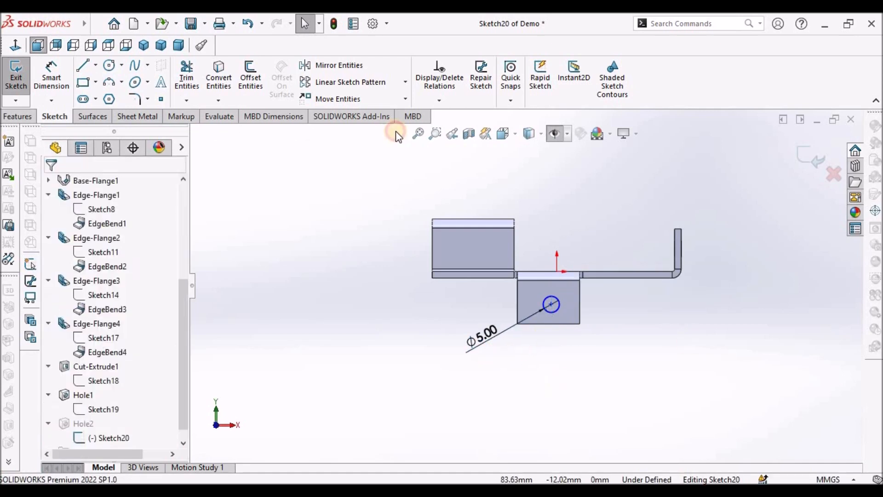
- Sketch a diagonal construction centerline across the tab from its top-left corner to its bottom-right corner
left_click(87, 66)
left_click(94, 67)
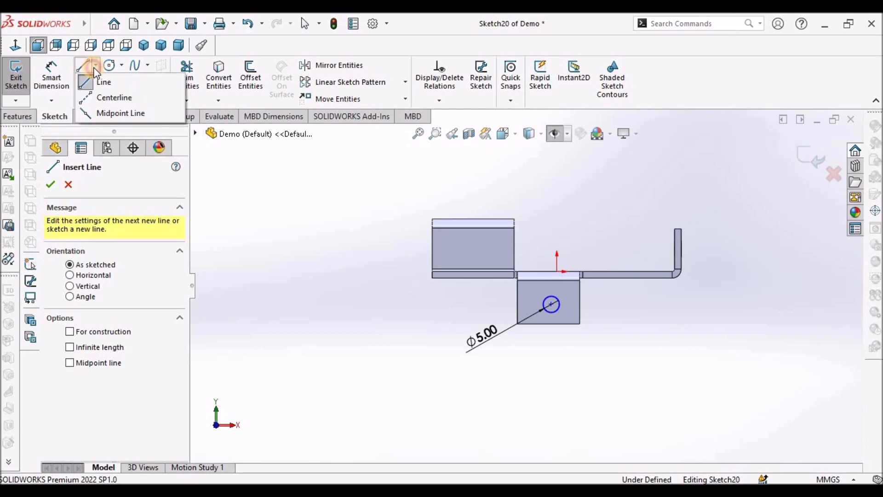
left_click(110, 97)
scroll(578, 281, "down", 4)
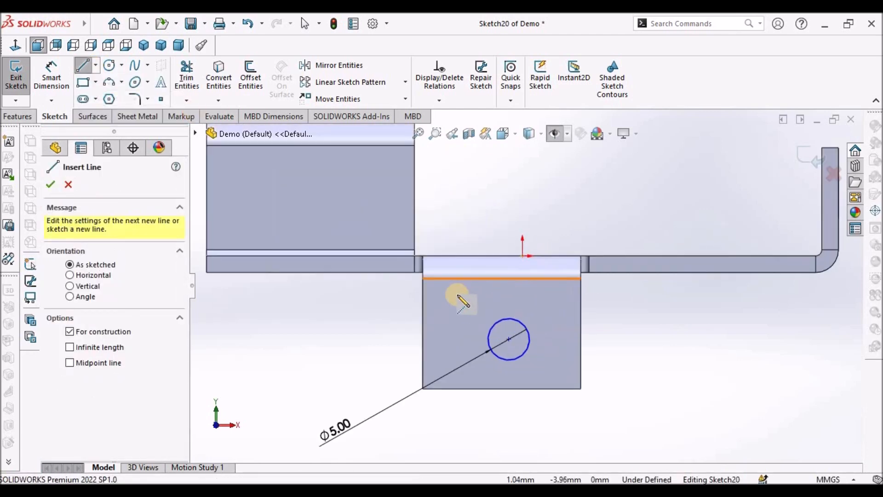
left_click(423, 278)
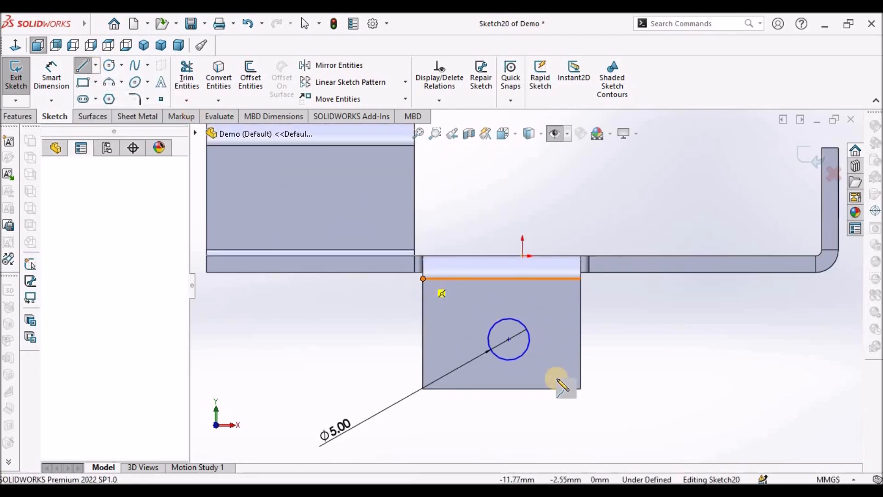
left_click(580, 389)
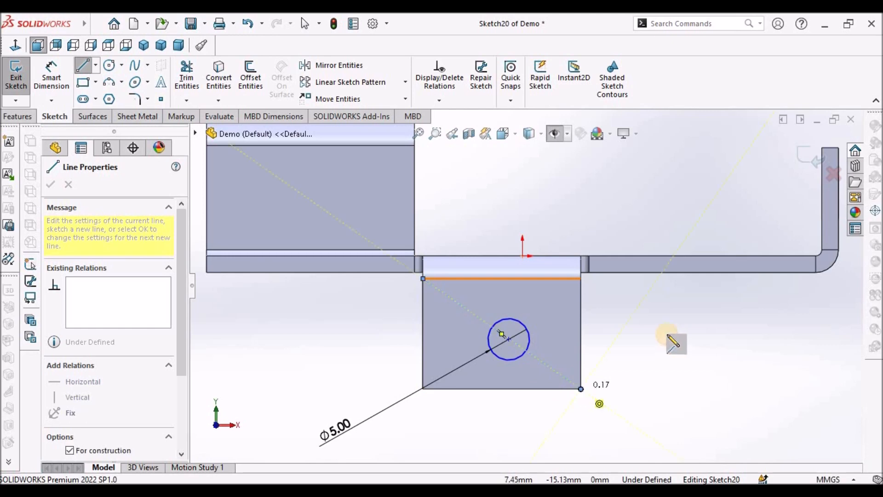
right_click(674, 339)
left_click(688, 344)
- Make the circle's centre coincident with the diagonal centerline's midpoint to centre the hole on the tab
scroll(512, 336, "down", 5)
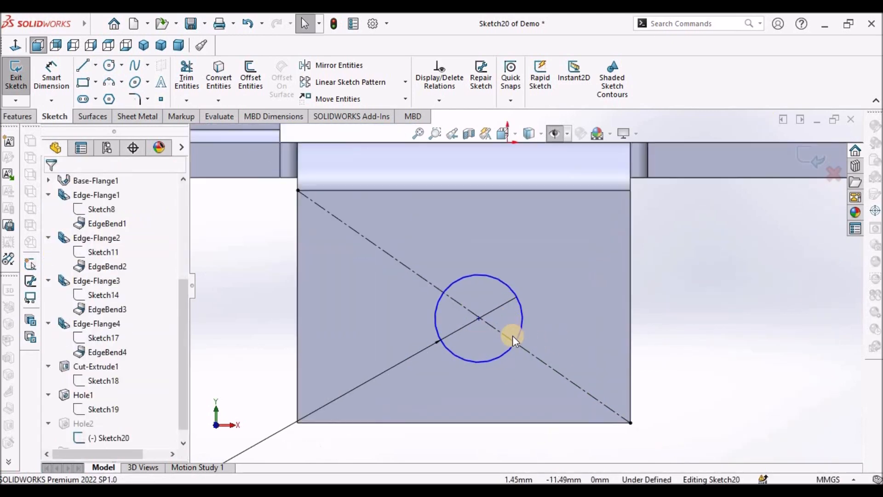
left_click_drag(466, 309, 508, 269)
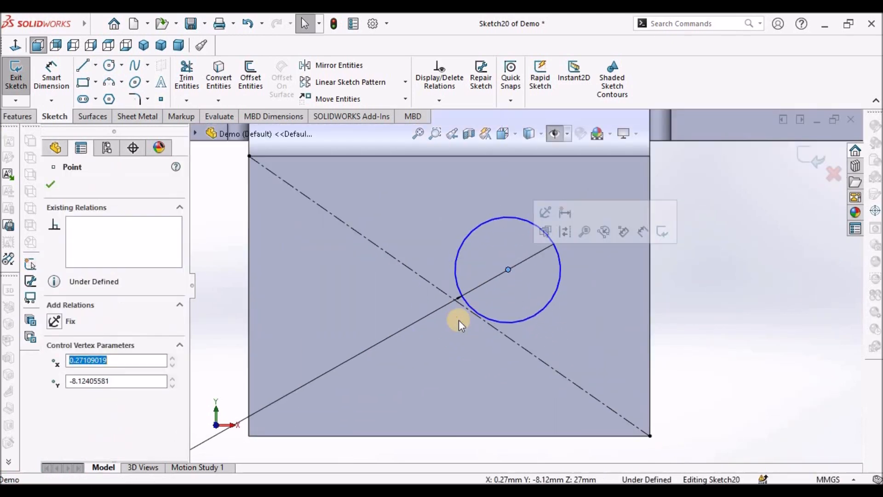
left_click(472, 313)
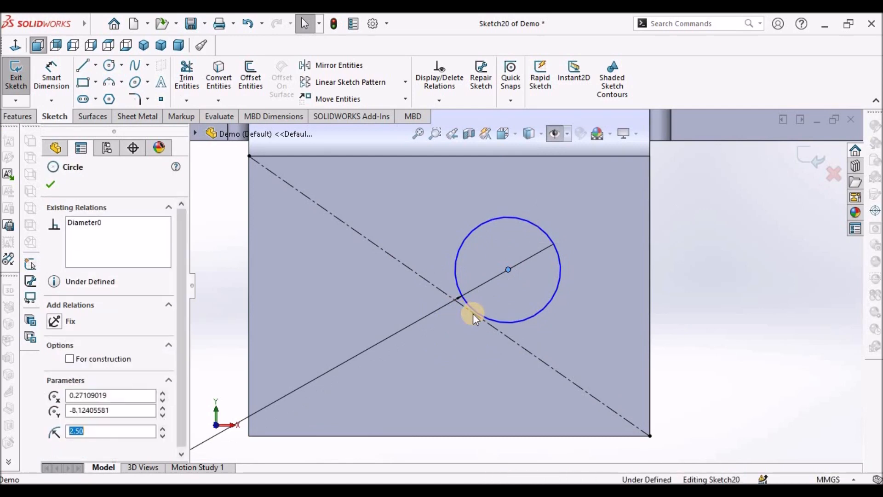
left_click(462, 305)
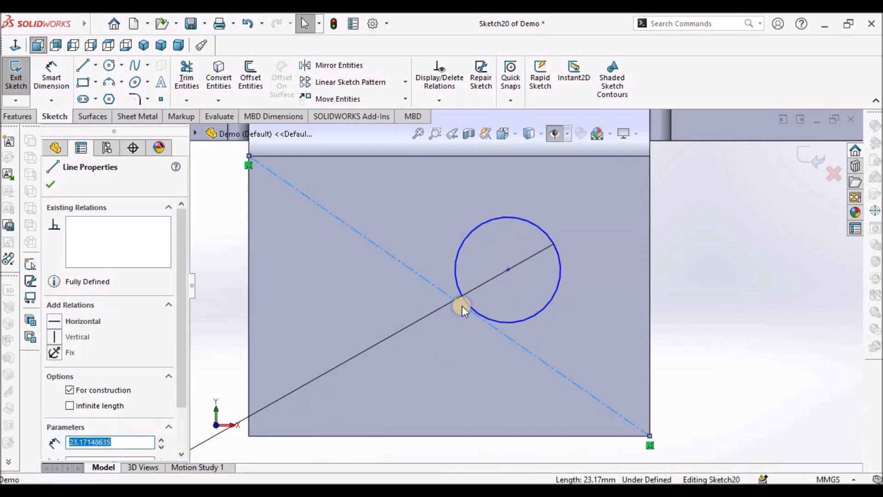
right_click(461, 305)
left_click(509, 276)
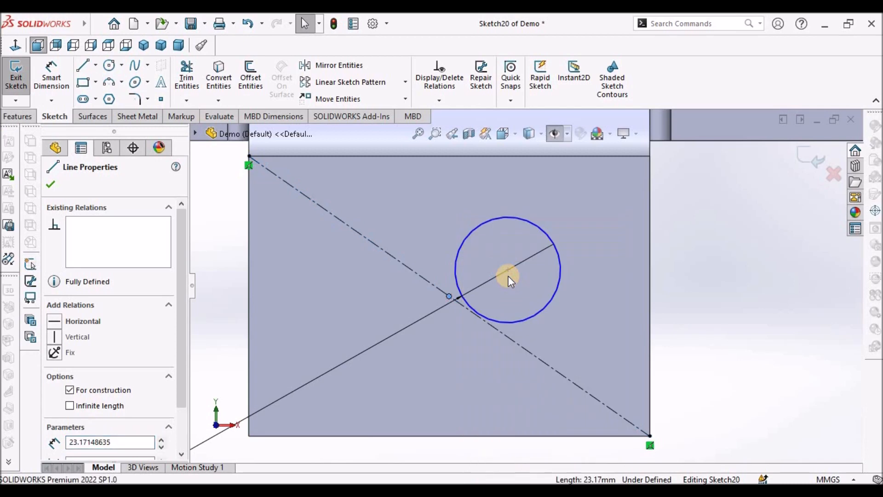
left_click(509, 269, "ctrl")
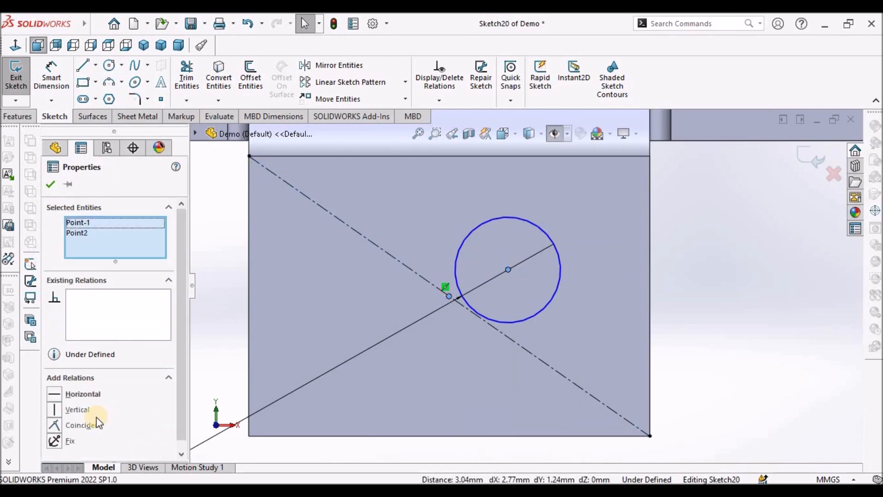
left_click(55, 425)
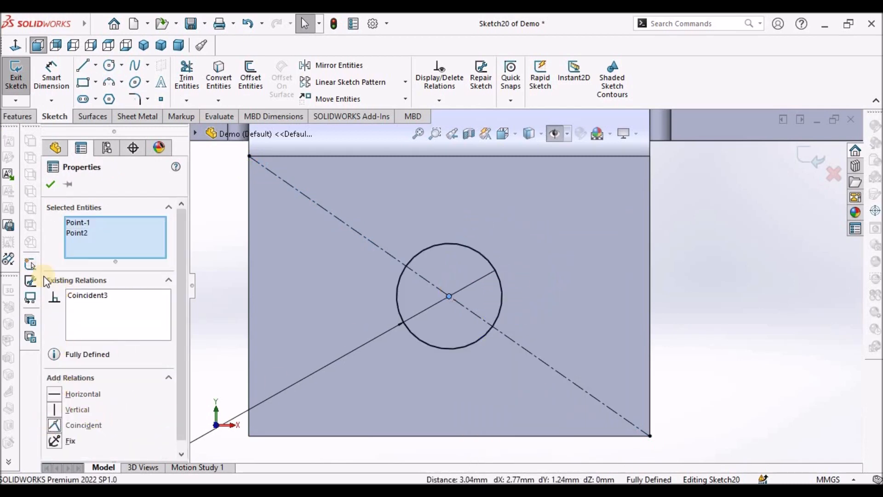
left_click(49, 181)
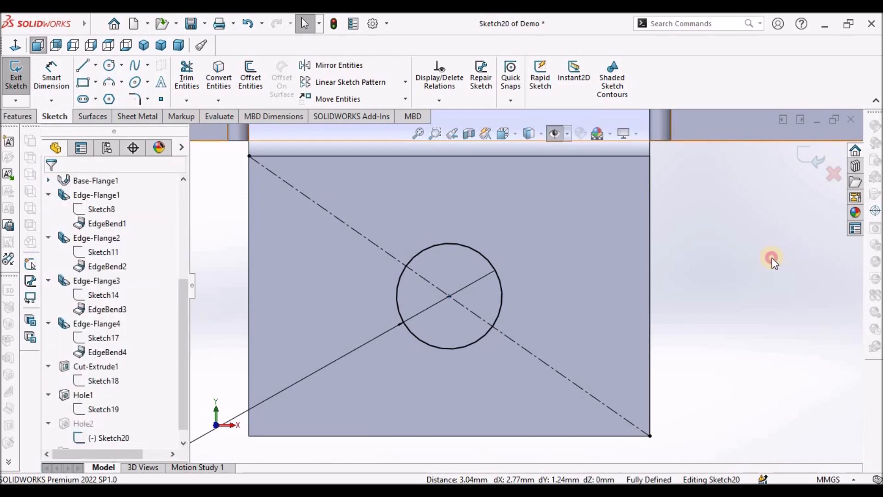
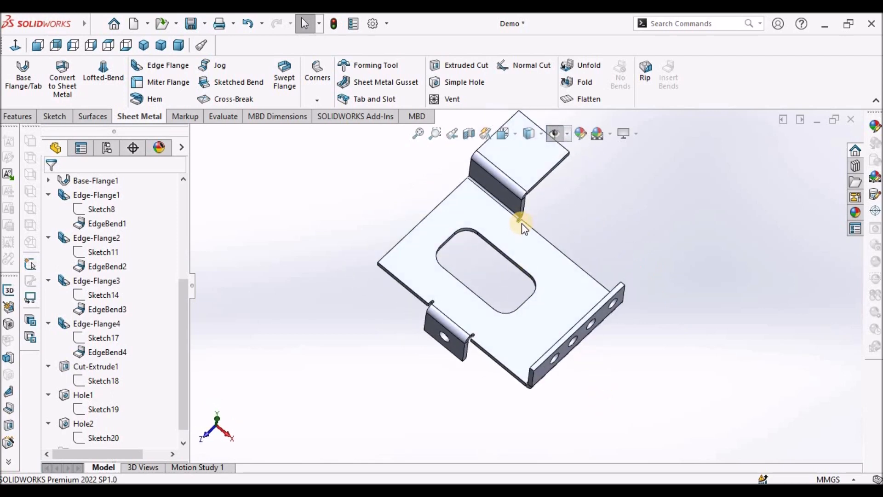
- Add a simple hole on the top face of the upper flange
scroll(522, 203, "up", 3)
scroll(521, 216, "down", 4)
left_click(524, 218)
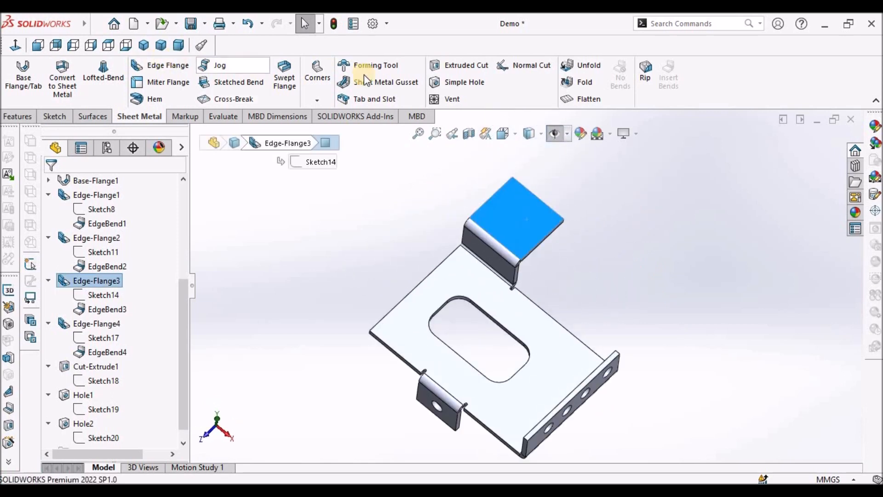
left_click(454, 80)
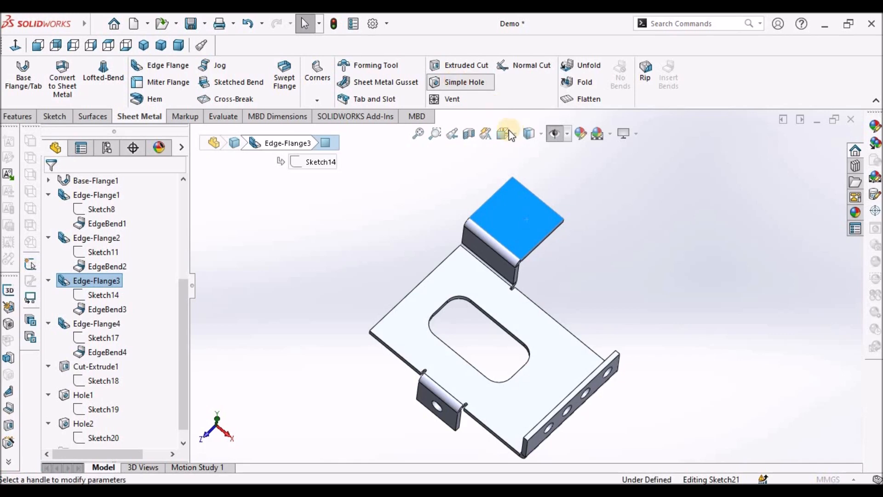
left_click(49, 186)
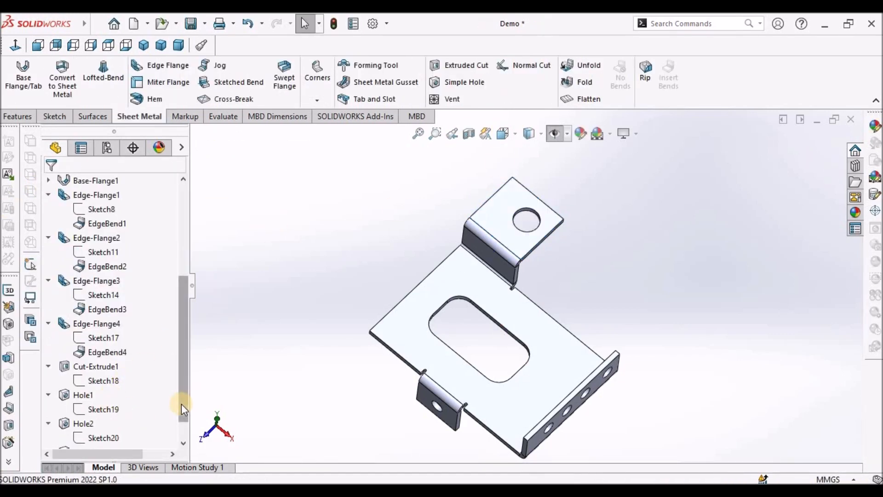
- Edit the new hole's sketch and draw a diagonal construction centerline across the upper flange from corner to corner
left_click_drag(181, 404, 180, 430)
left_click(50, 423)
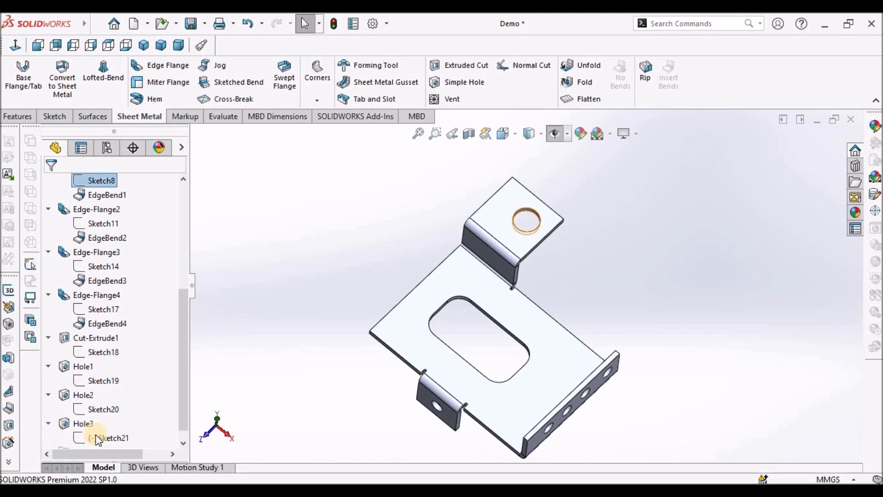
left_click(103, 437)
left_click(108, 397)
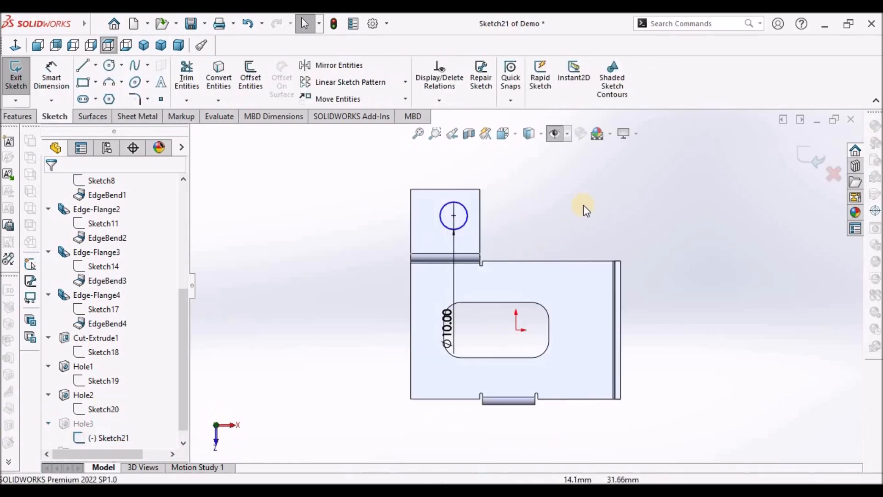
left_click(95, 65)
left_click(105, 94)
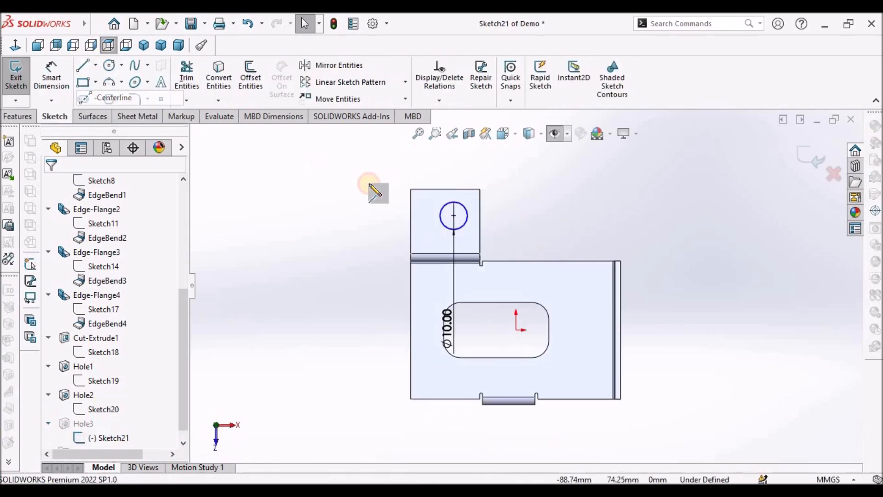
left_click(410, 189)
left_click(479, 253)
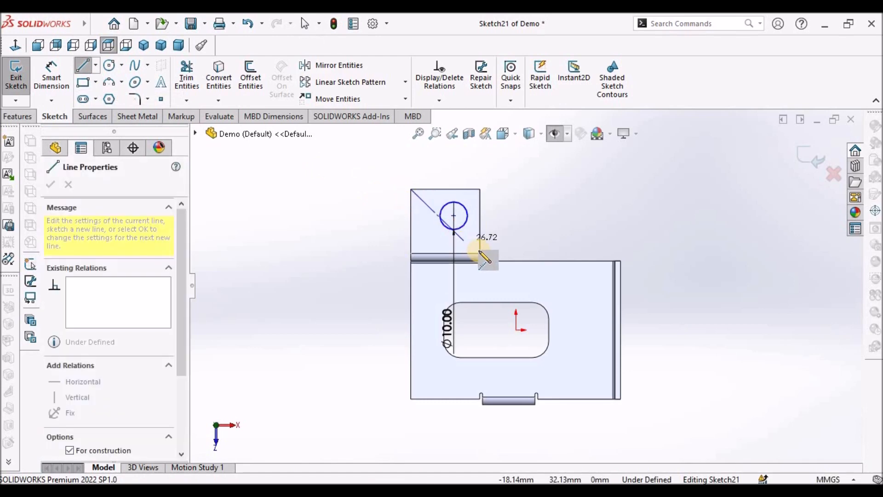
right_click(553, 151)
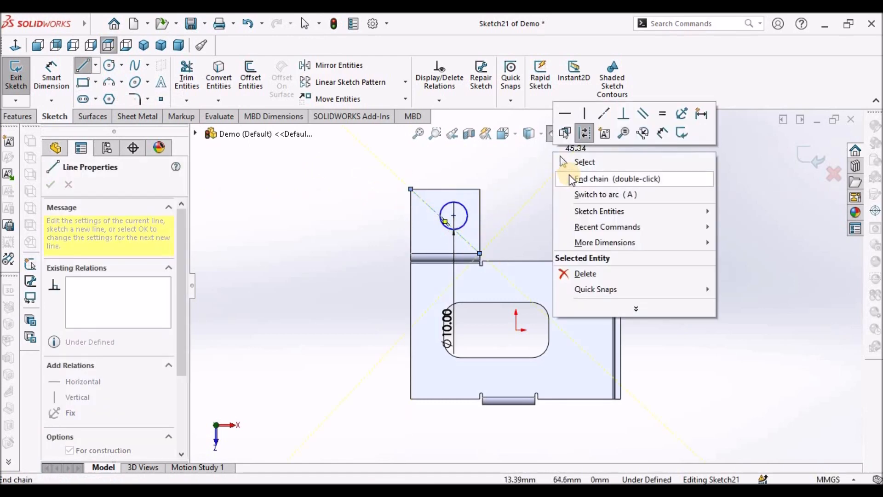
left_click(570, 162)
- Make the circle's centre coincident with the diagonal centerline's midpoint to centre the hole on the flange
scroll(445, 226, "down", 3)
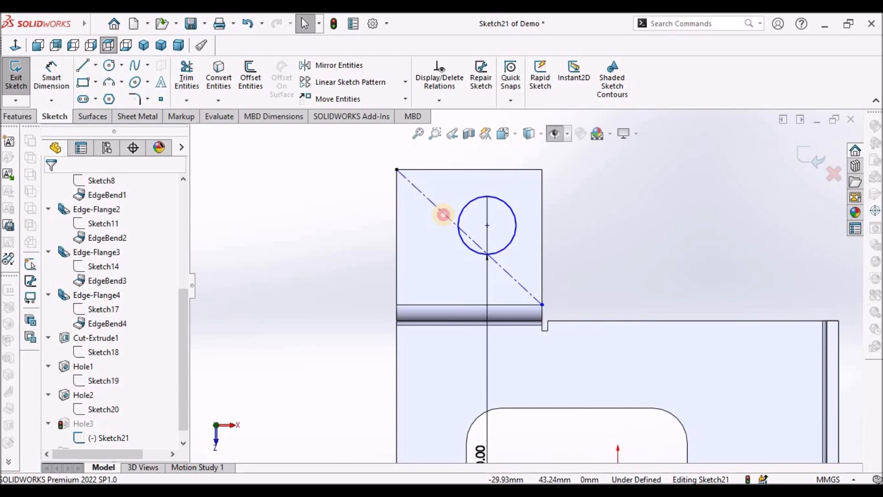
left_click(444, 216)
right_click(445, 216)
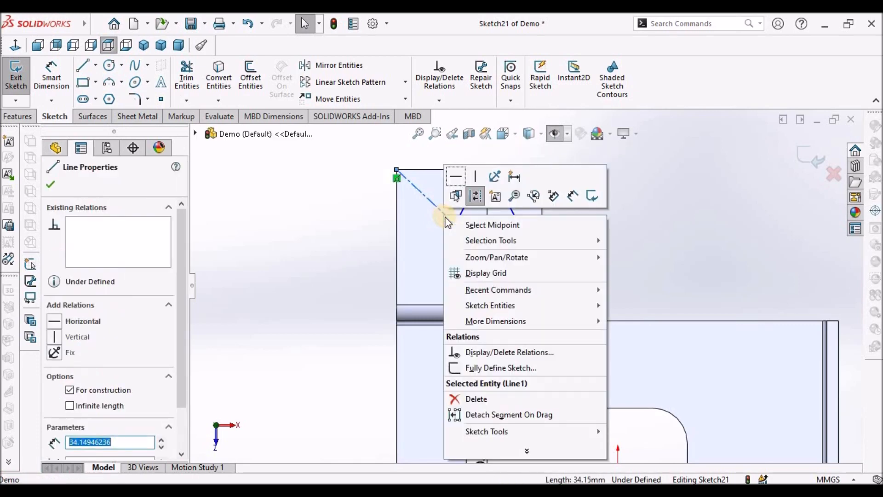
left_click(489, 225)
left_click(487, 226, "ctrl")
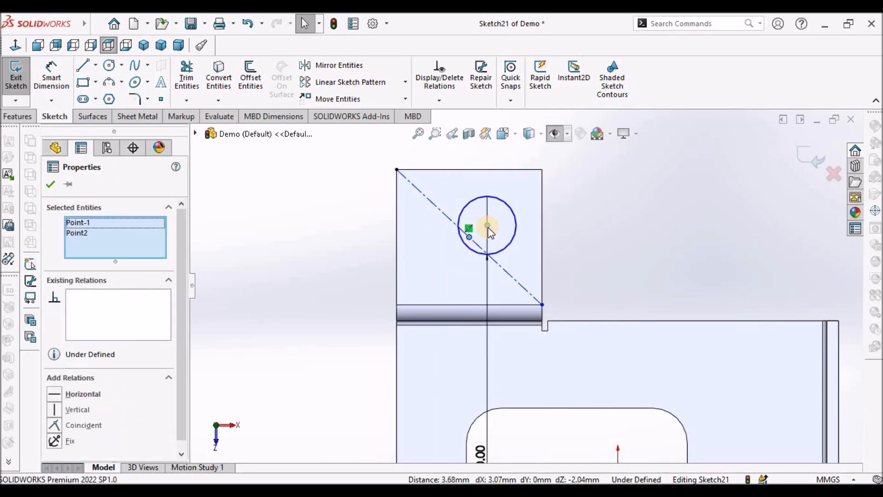
left_click(59, 426)
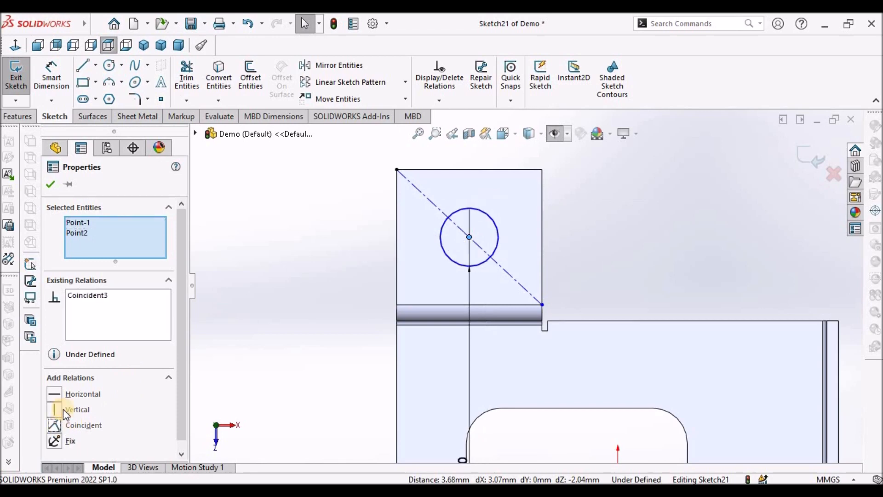
left_click(51, 184)
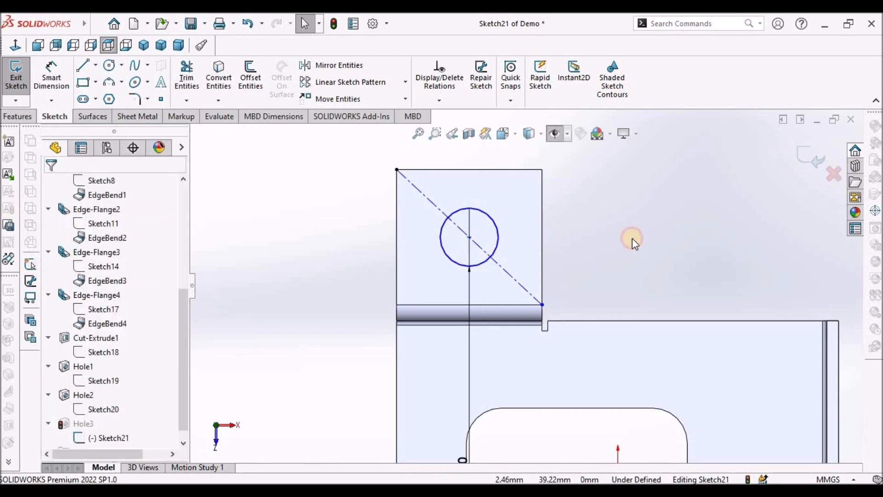
- Move the hole's diameter dimension beside the upper flange and set the diameter to 5 mm
scroll(552, 285, "up", 3)
left_click_drag(492, 395, 406, 305)
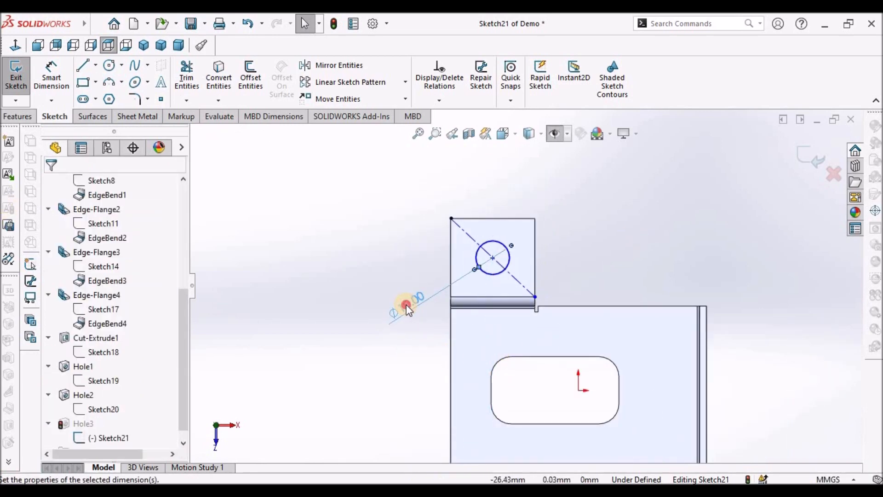
double_click(406, 304)
type("5")
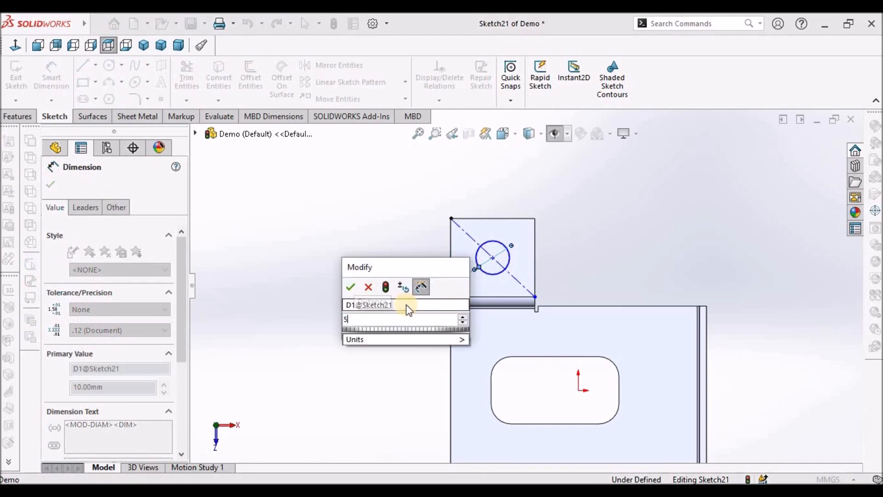
key("Return")
left_click(561, 228)
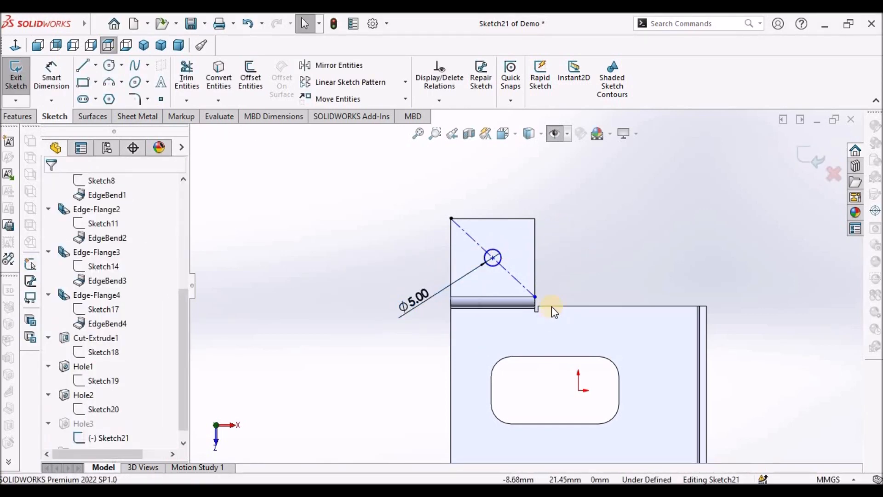
- Attach the centerline's lower endpoint to the flange corner and exit the sketch
scroll(551, 306, "down", 3)
left_click_drag(512, 263, 559, 258)
left_click(654, 172)
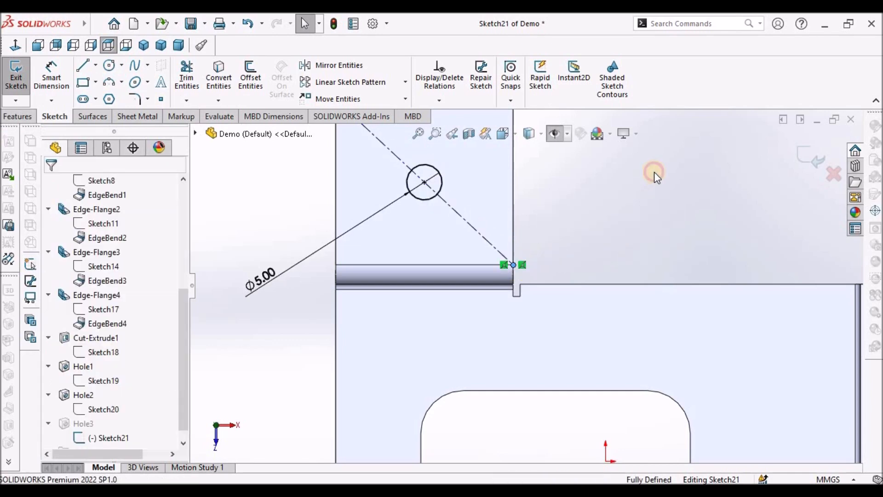
scroll(524, 282, "up", 4)
left_click(807, 157)
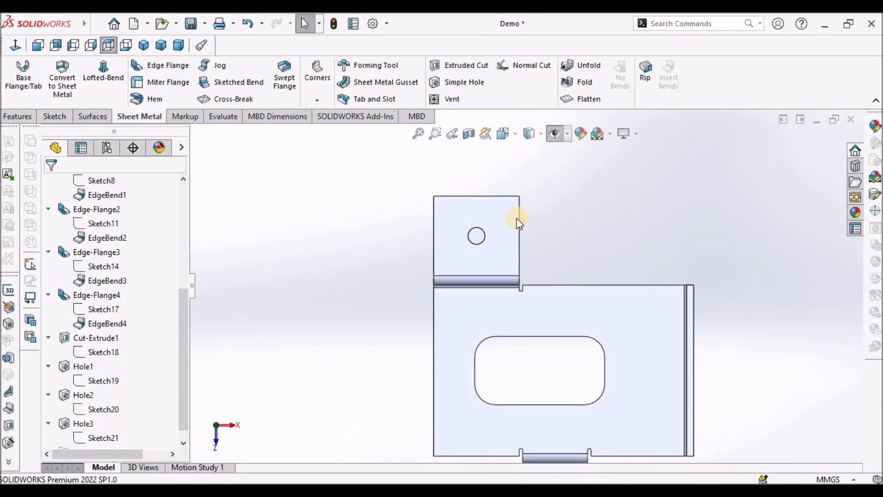
- Chamfer the end flange's two outer corner edges by 5 mm with Break Corner
left_click(182, 45)
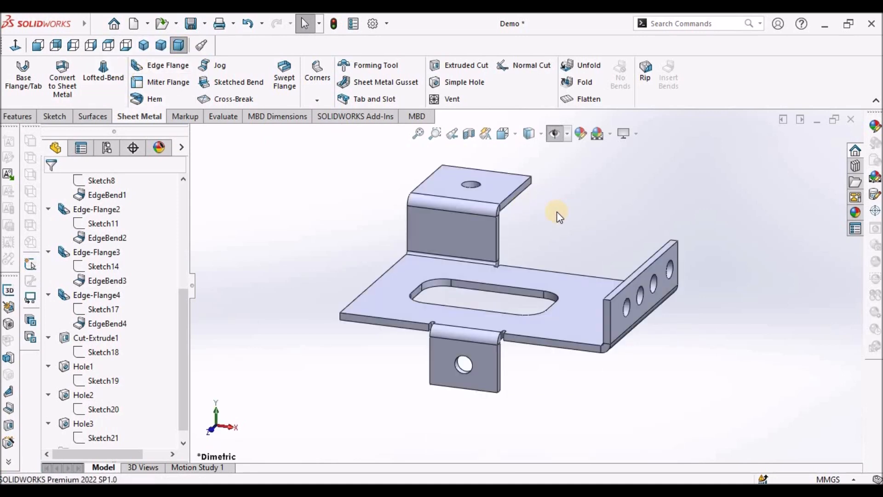
left_click(308, 96)
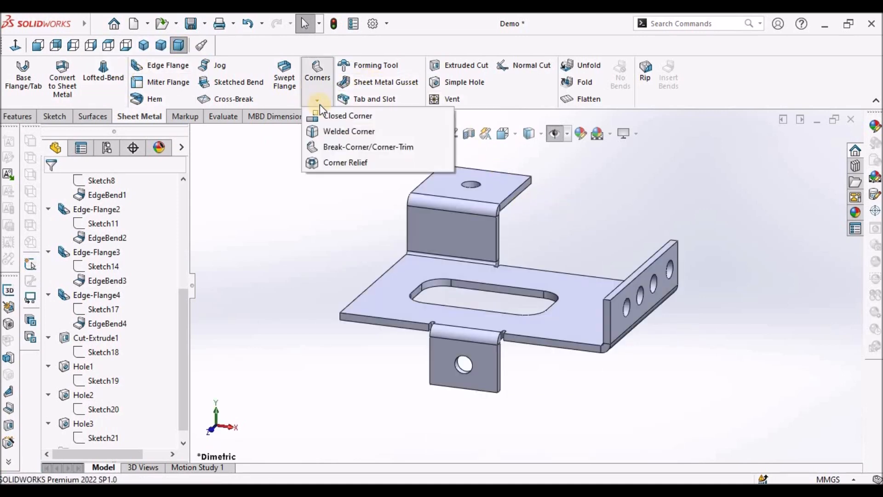
left_click(349, 148)
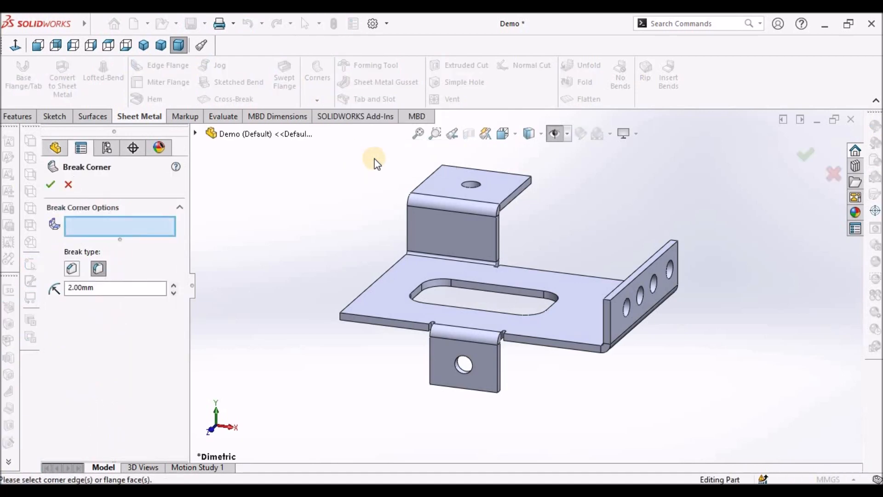
left_click(67, 266)
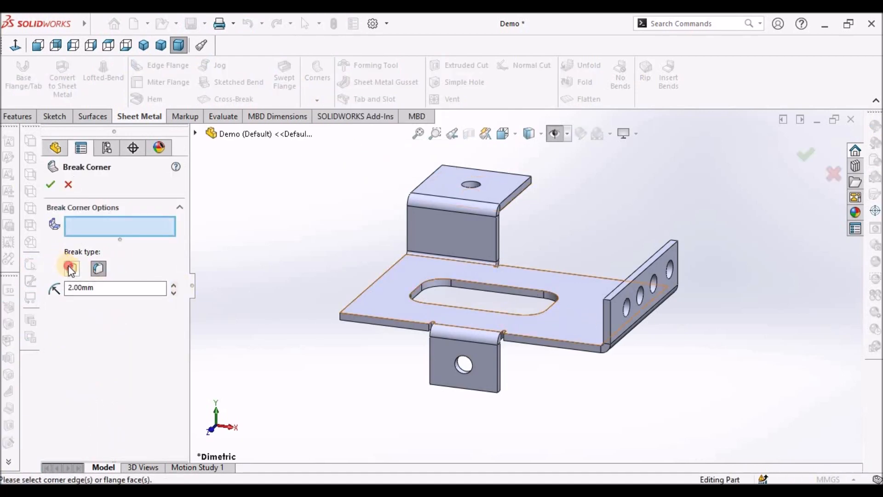
scroll(586, 306, "down", 3)
scroll(584, 311, "down", 3)
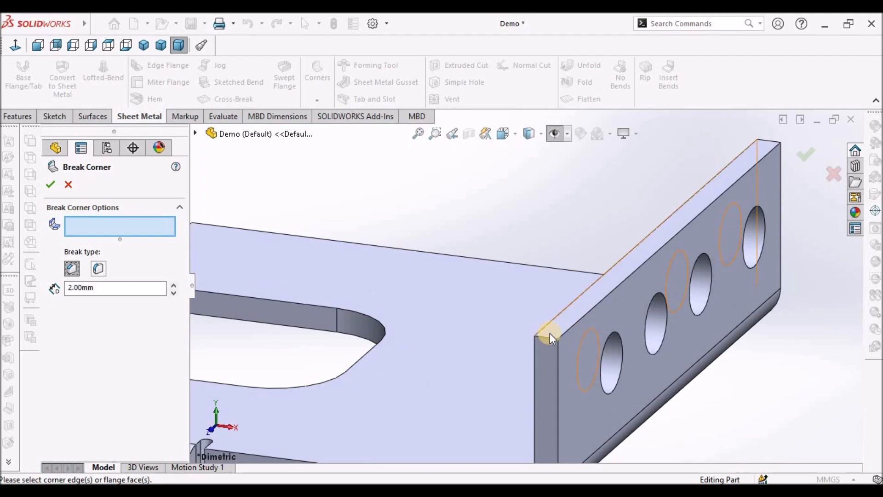
left_click(547, 337)
left_click(771, 143)
scroll(119, 312, "up", 3)
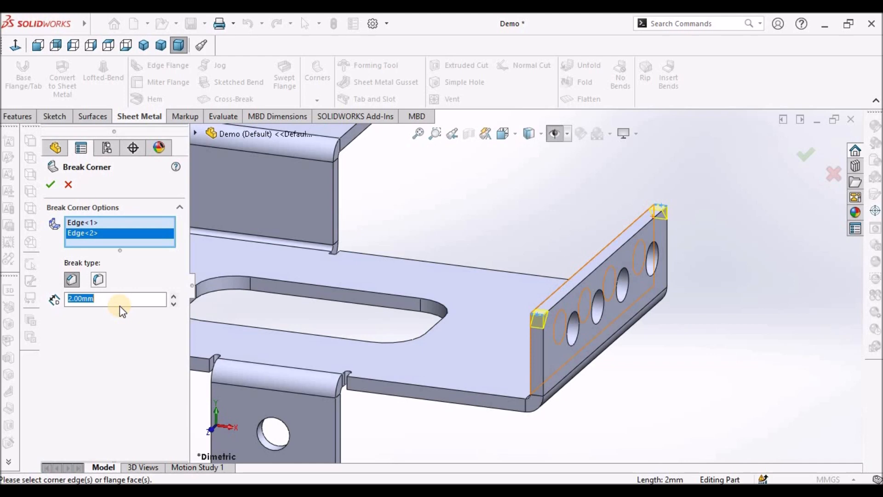
type("5")
key("Return")
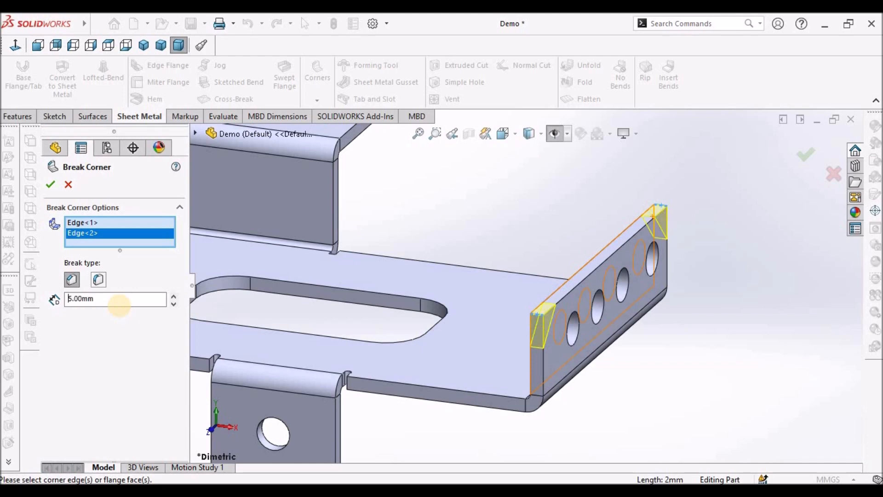
left_click(51, 185)
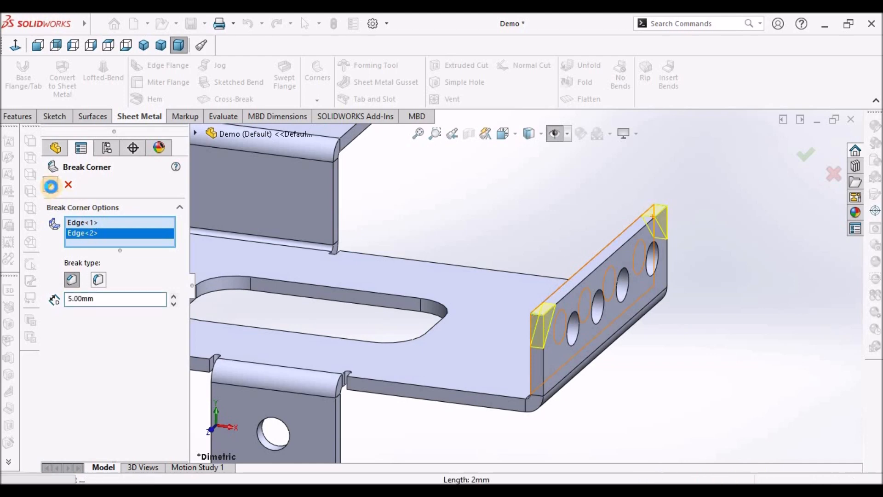
- Start a fillet-type Break Corner with 2 mm radius and select the base plate's front-left corner edge
left_click(321, 102)
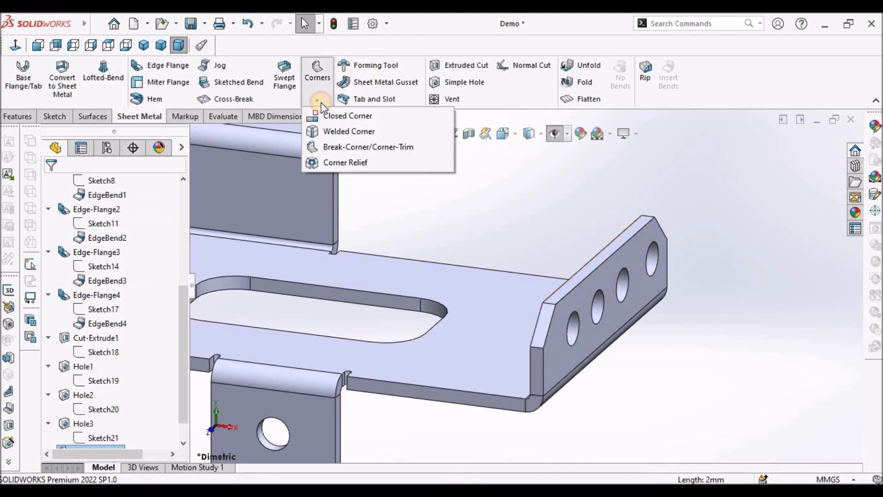
left_click(341, 147)
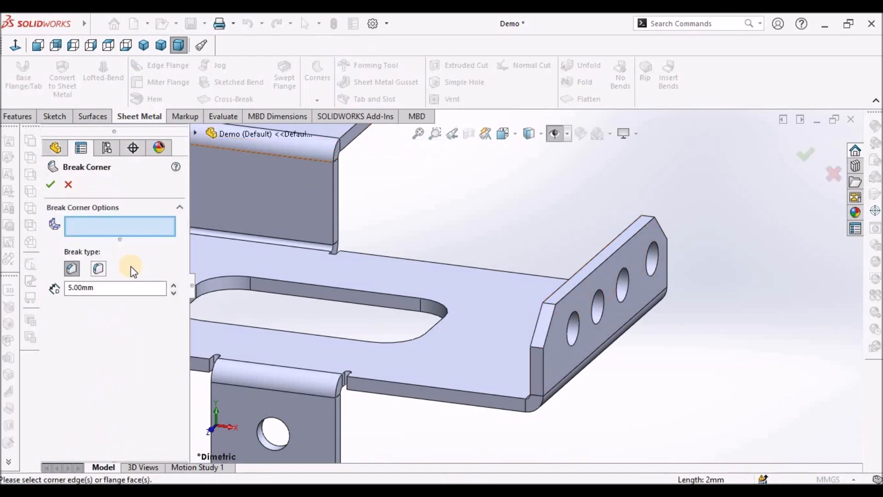
left_click(99, 268)
scroll(375, 315, "up", 3)
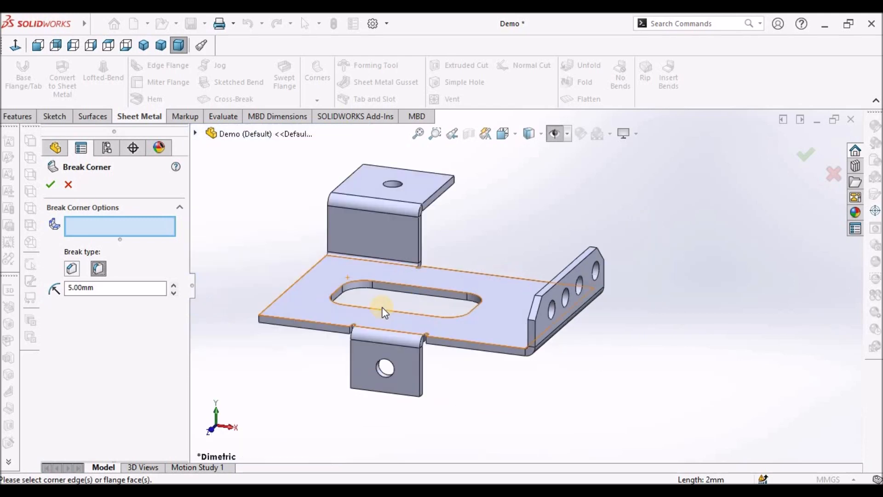
left_click(123, 289)
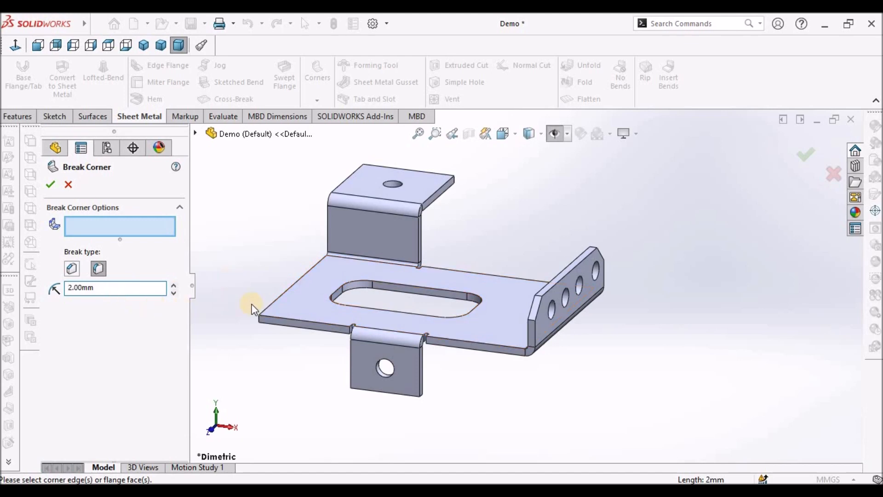
scroll(253, 306, "down", 3)
left_click(357, 345)
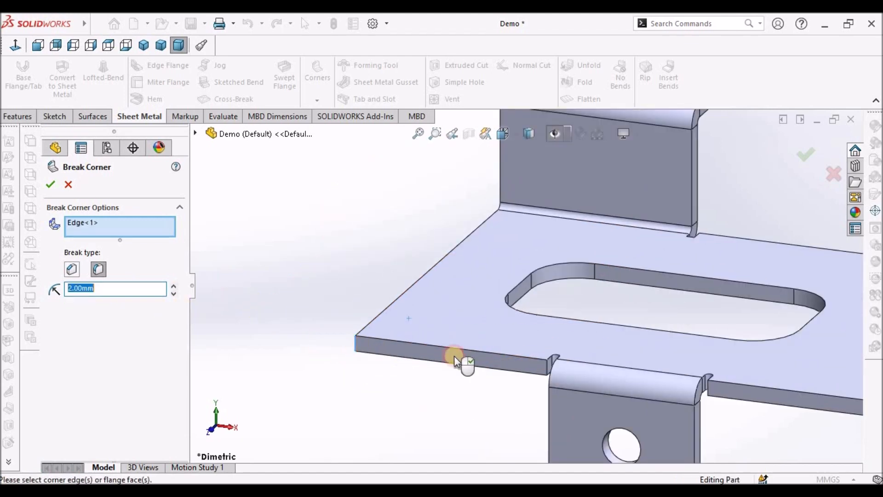
- Add the tab's and upper flange's outer corner edges to the 2 mm fillet Break Corner and apply it
scroll(564, 406, "up", 3)
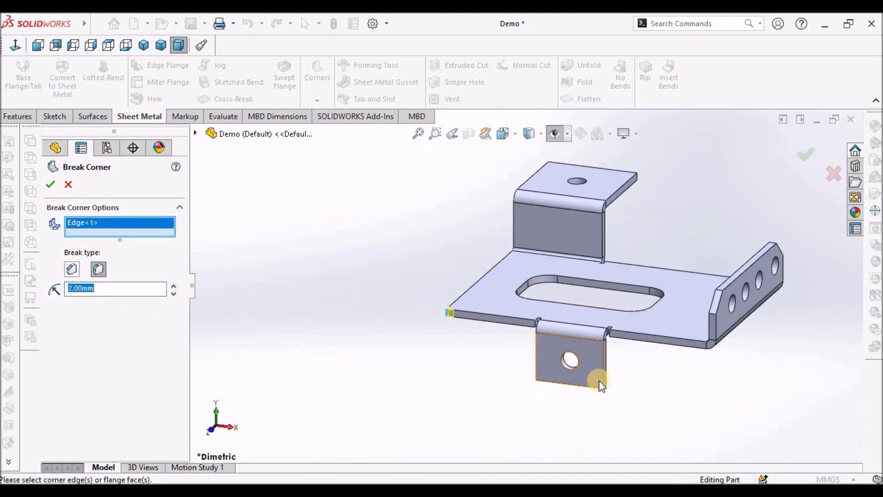
scroll(600, 382, "down", 6)
left_click(583, 351)
middle_click_drag(524, 317, 437, 335)
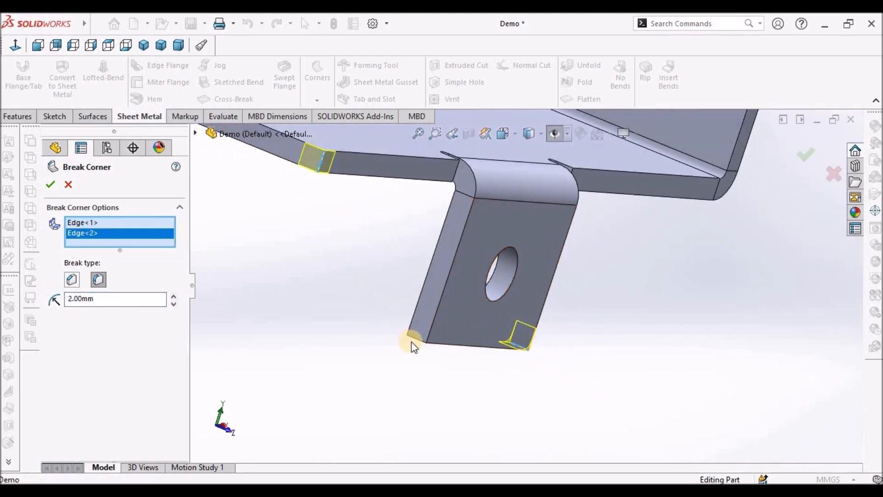
left_click(523, 307)
scroll(523, 306, "up", 5)
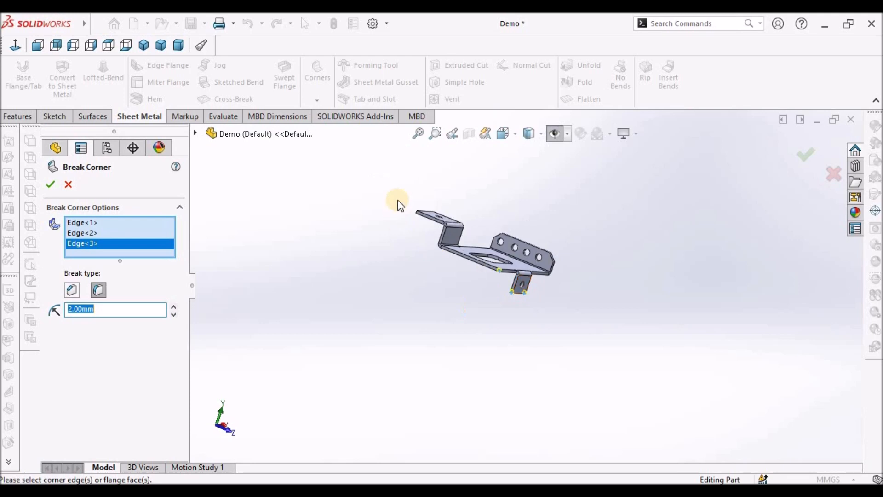
middle_click_drag(422, 205, 450, 272)
scroll(454, 231, "down", 6)
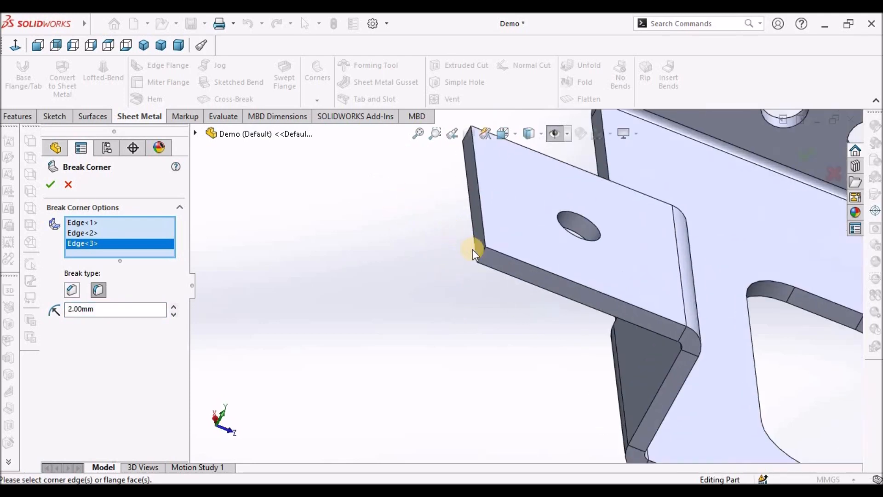
left_click(481, 252)
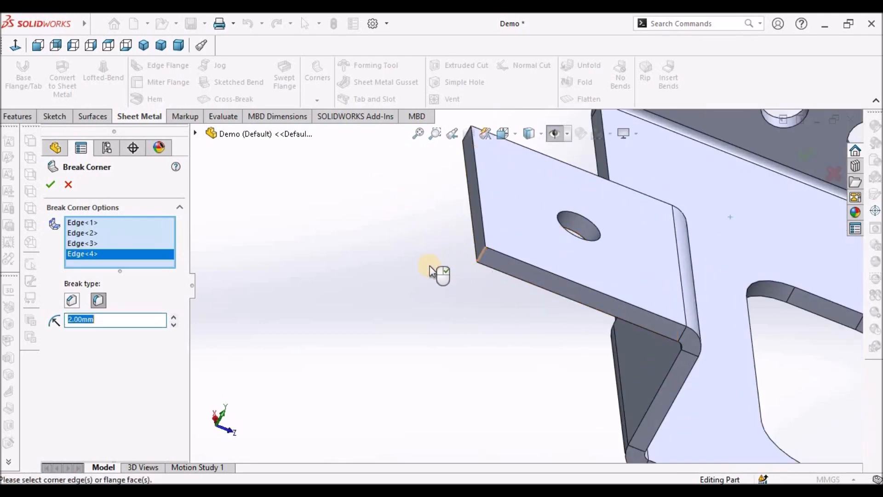
scroll(434, 269, "up", 5)
middle_click_drag(469, 219, 486, 371)
scroll(529, 396, "down", 6)
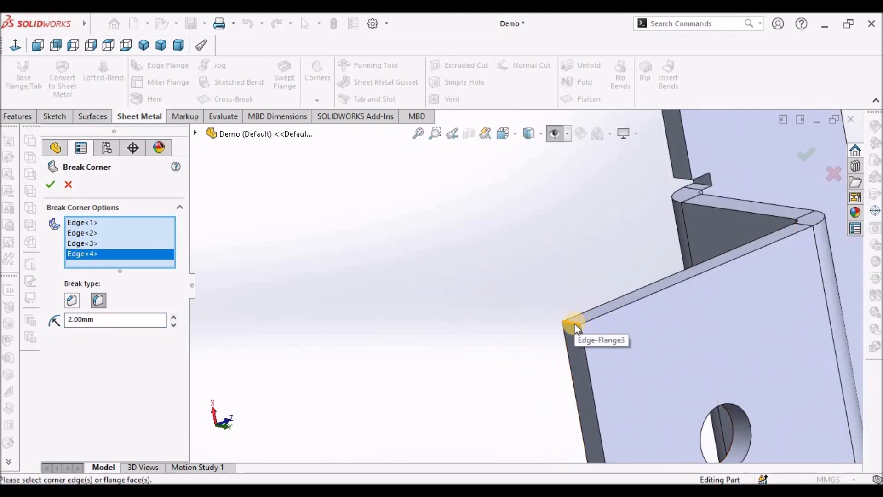
left_click(574, 323)
left_click(42, 186)
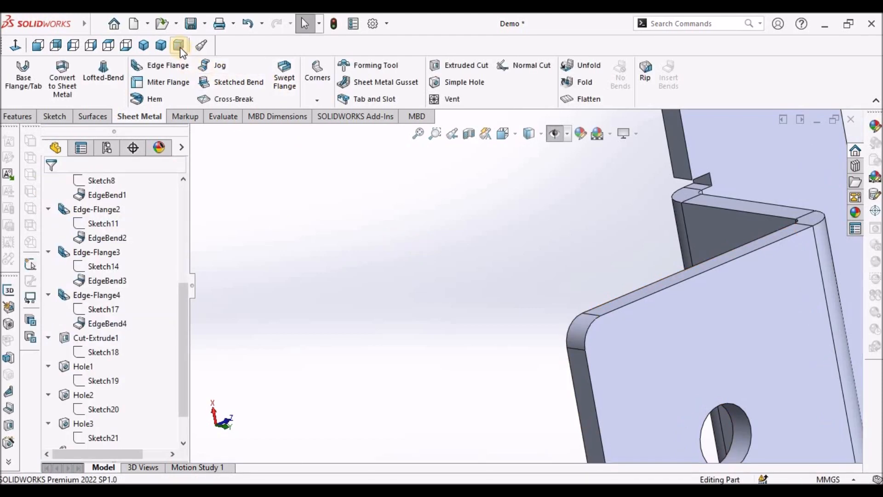
- Create a new drawing from the bracket part
left_click(179, 46)
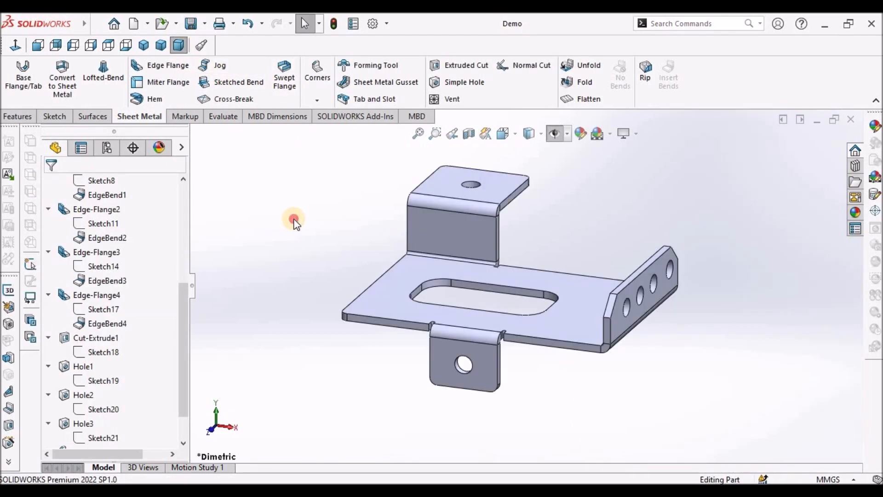
middle_click_drag(542, 241, 535, 434)
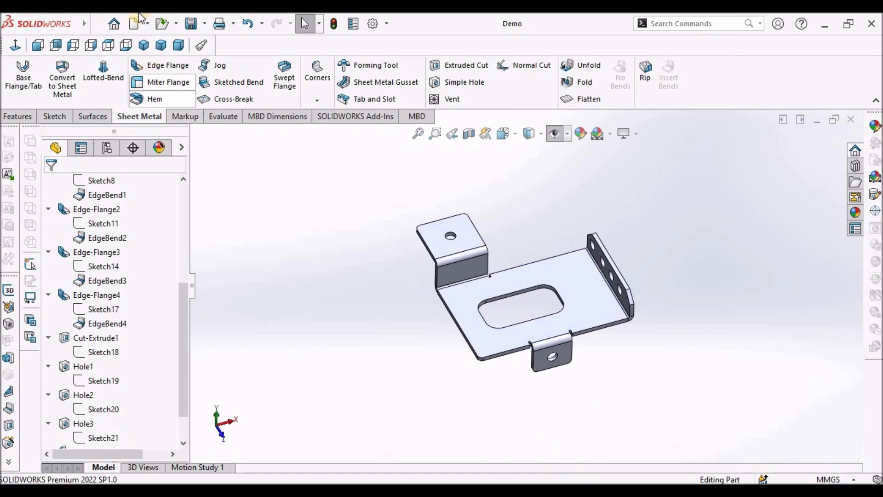
left_click(179, 45)
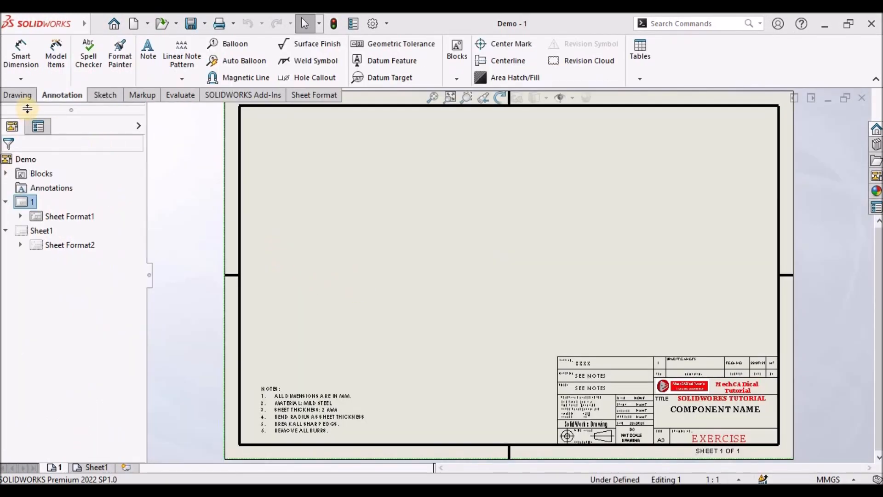
- Insert a front model view of the bracket onto the drawing sheet
left_click(18, 95)
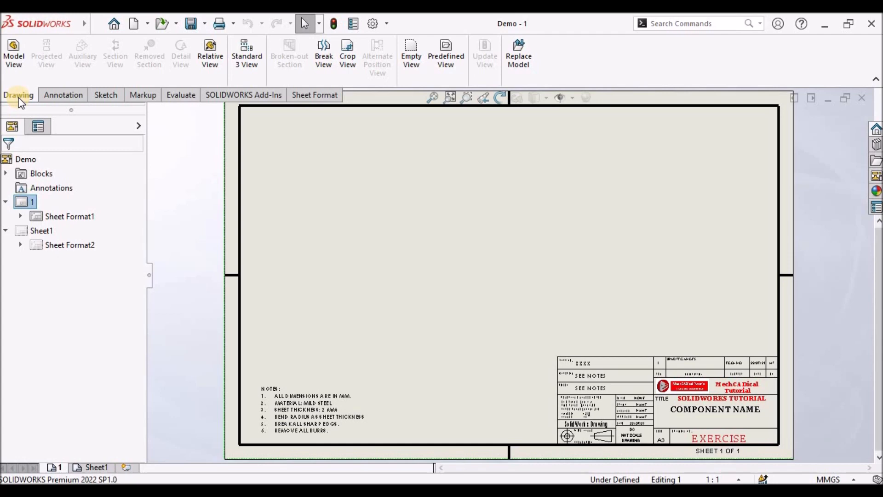
left_click(18, 52)
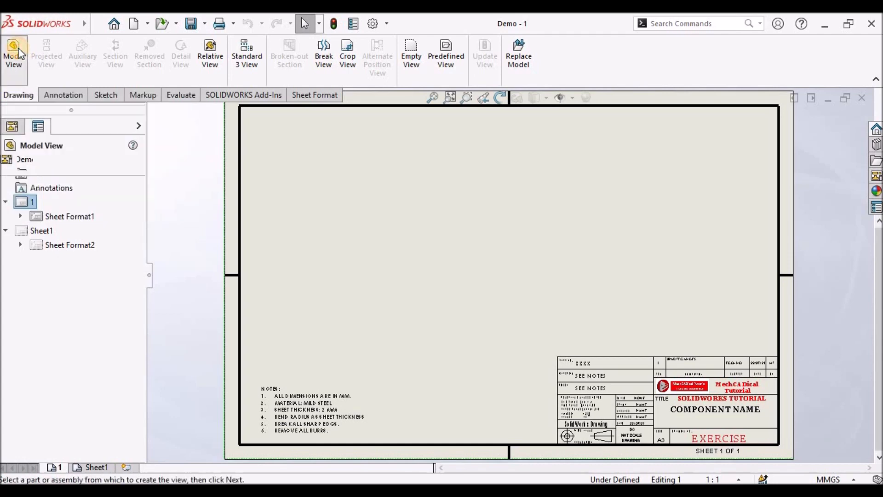
left_click(57, 260)
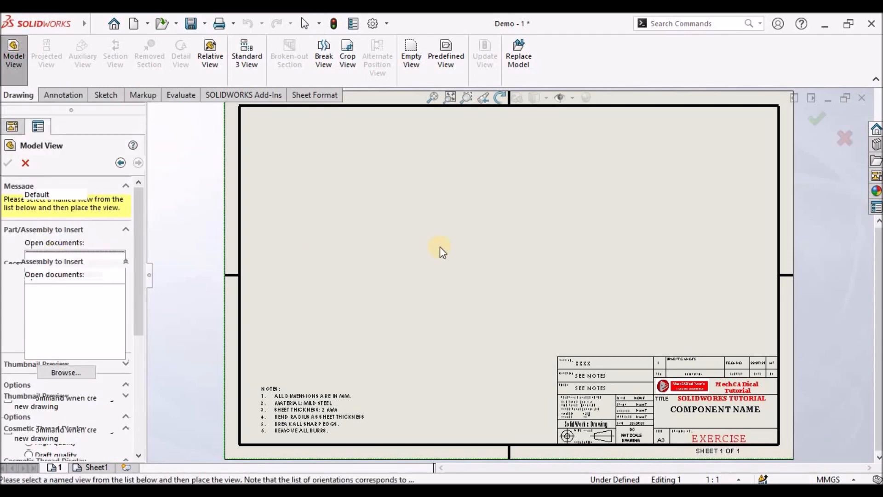
left_click(382, 234)
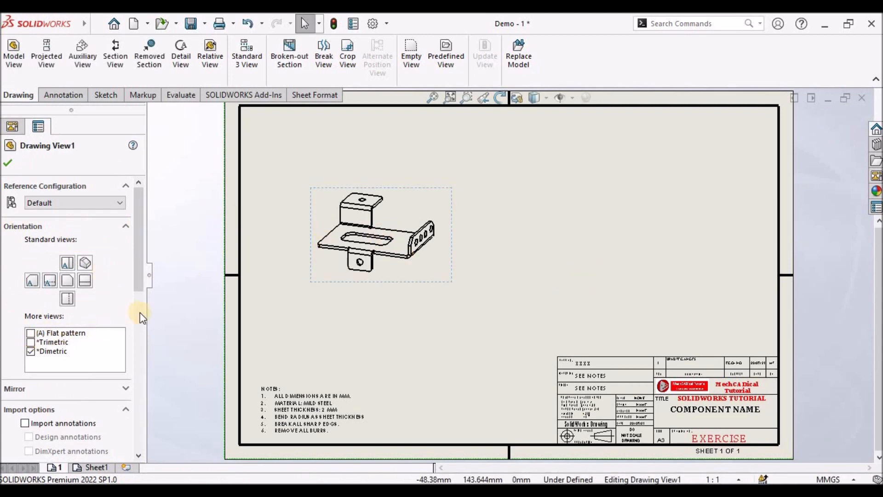
left_click(65, 277)
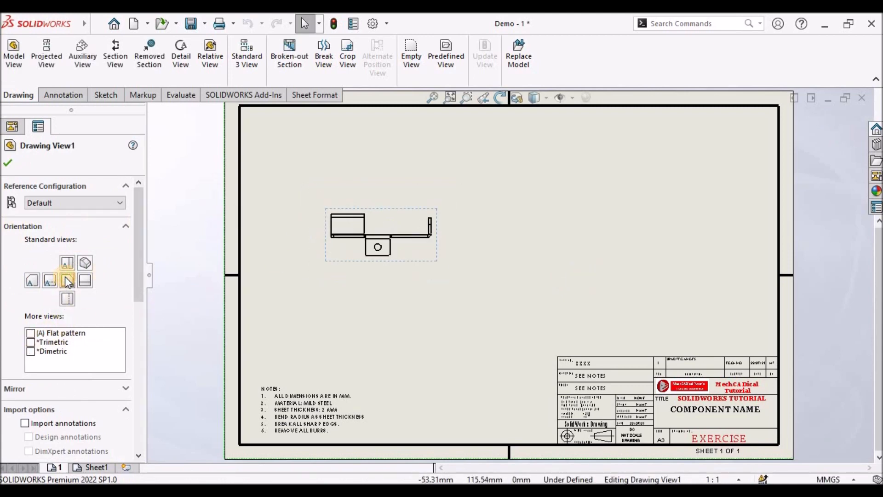
left_click(7, 164)
- Move the front view lower on the sheet and project a top view above it
left_click(412, 223)
mouse_move(422, 262)
left_mouse_down()
mouse_move(416, 306)
mouse_move(429, 343)
left_mouse_up()
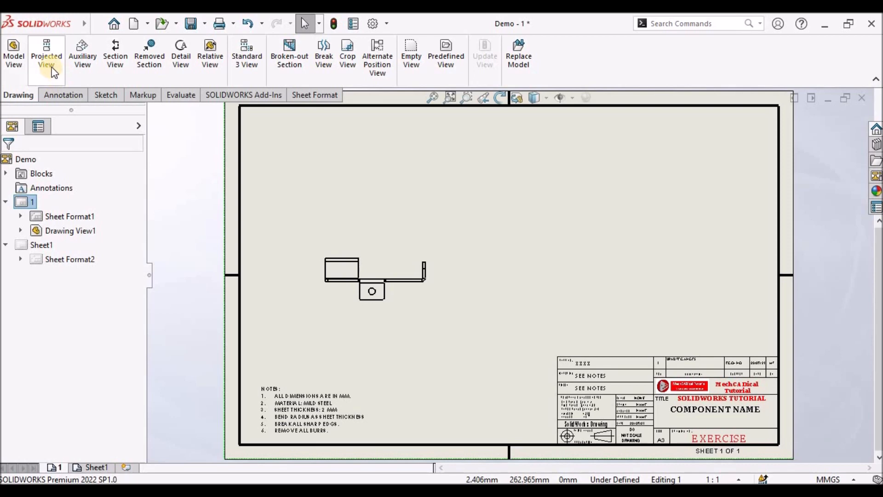
left_click(46, 55)
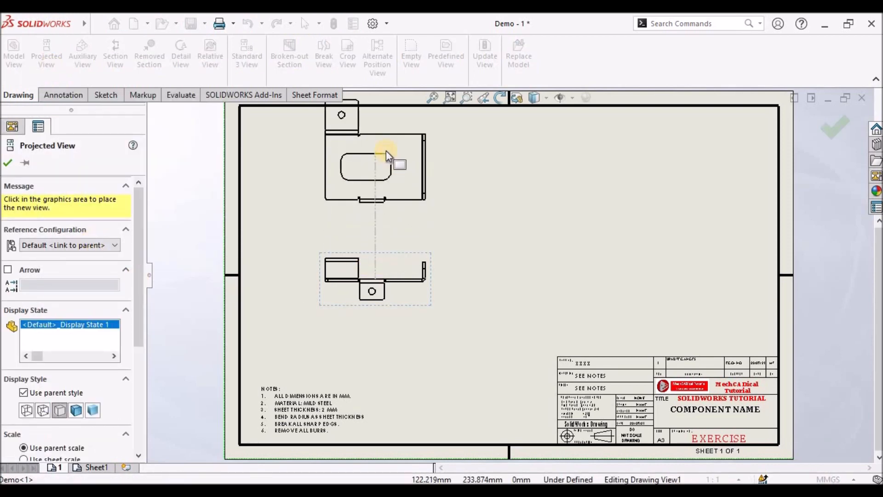
scroll(386, 161, "up", 1)
scroll(411, 178, "down", 1)
left_click(411, 178)
key("Escape")
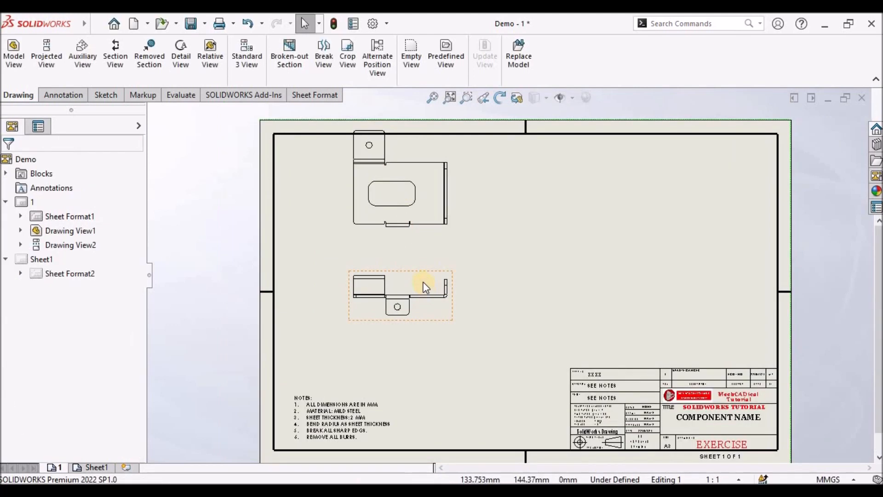
- Project a side view to the right of the front view
left_click(50, 54)
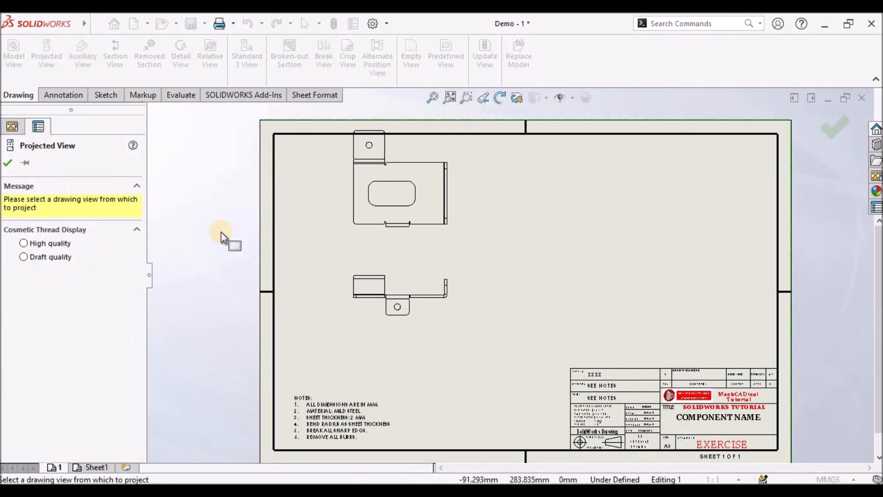
left_click(428, 289)
left_click(566, 283)
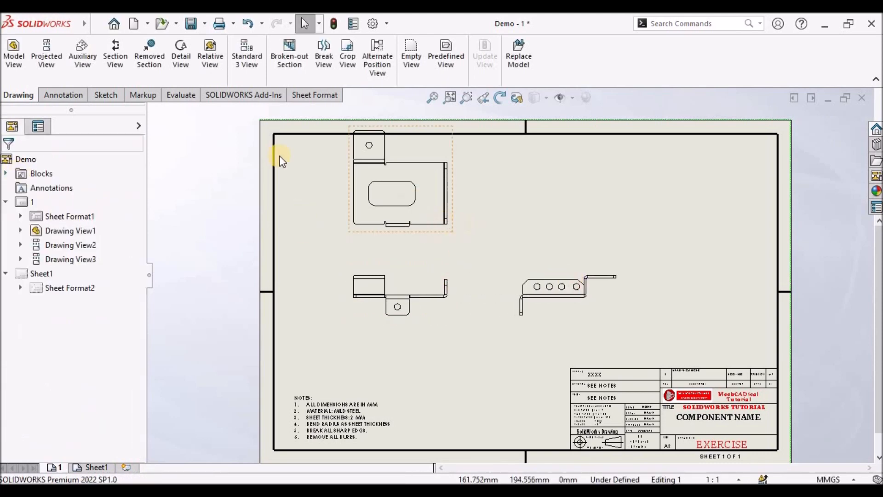
- Insert an isometric model view shaded with edges in the sheet's upper-right area
left_click(14, 54)
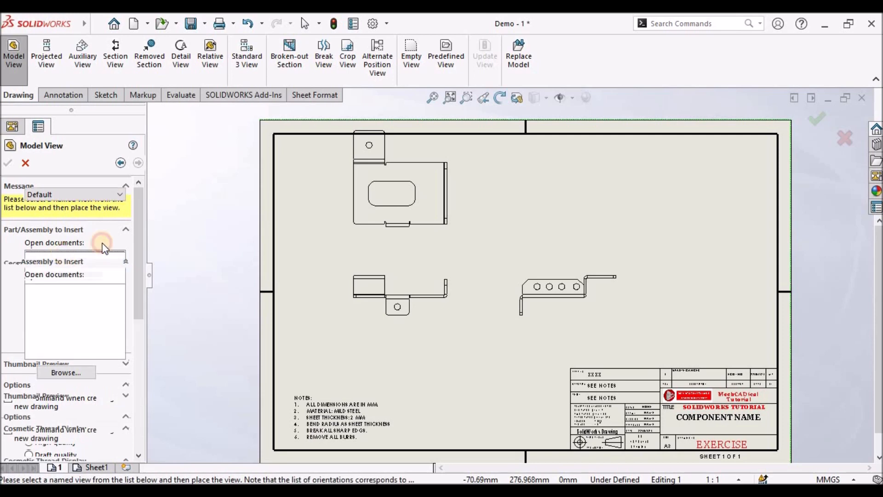
double_click(56, 257)
left_click(677, 186)
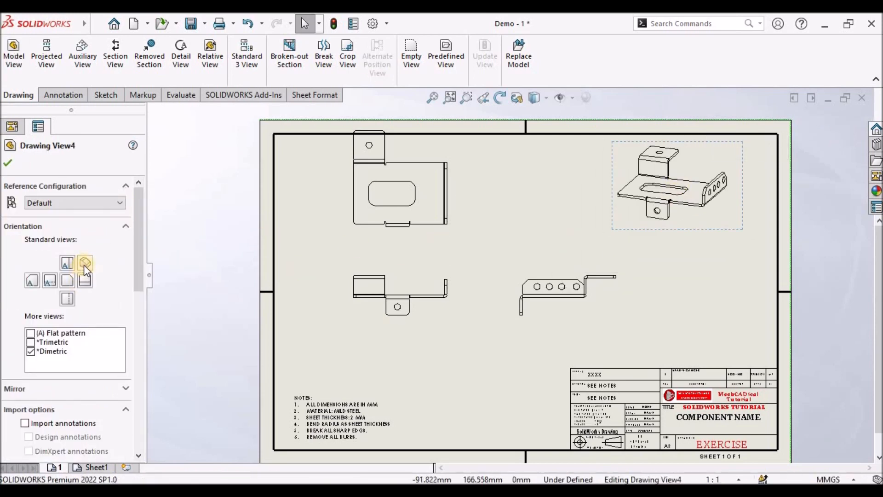
left_click(84, 264)
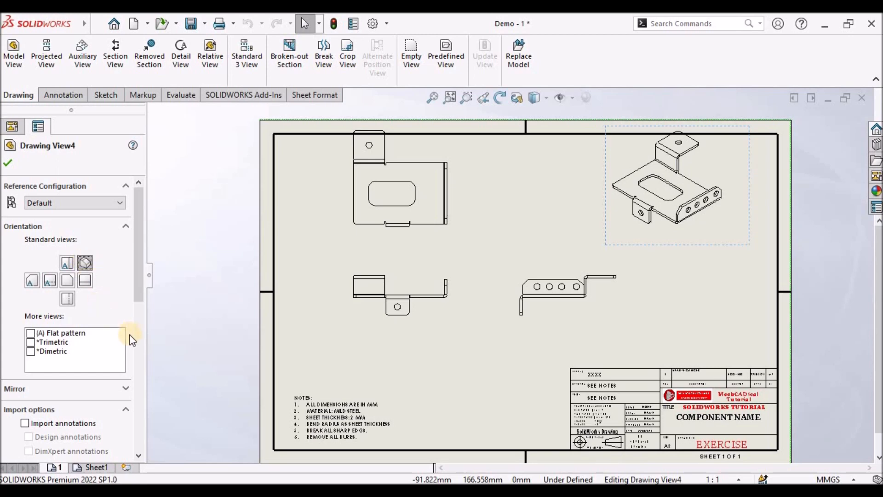
scroll(113, 336, "down", 5)
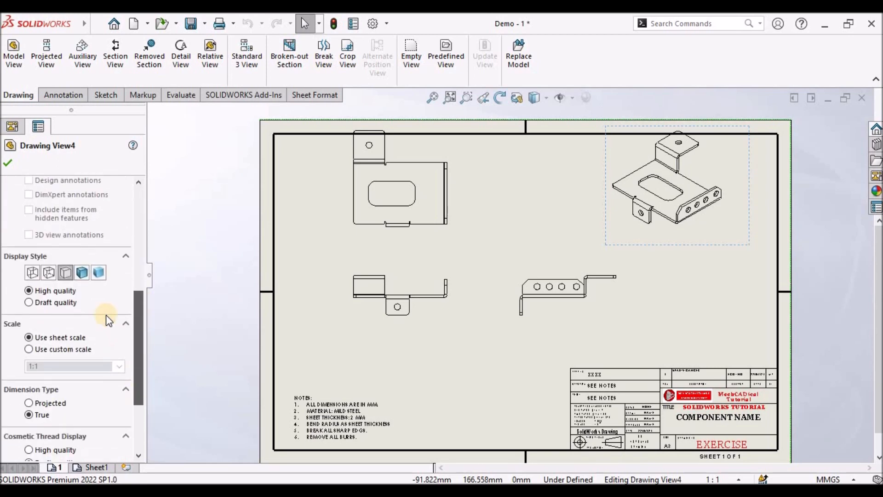
left_click(82, 274)
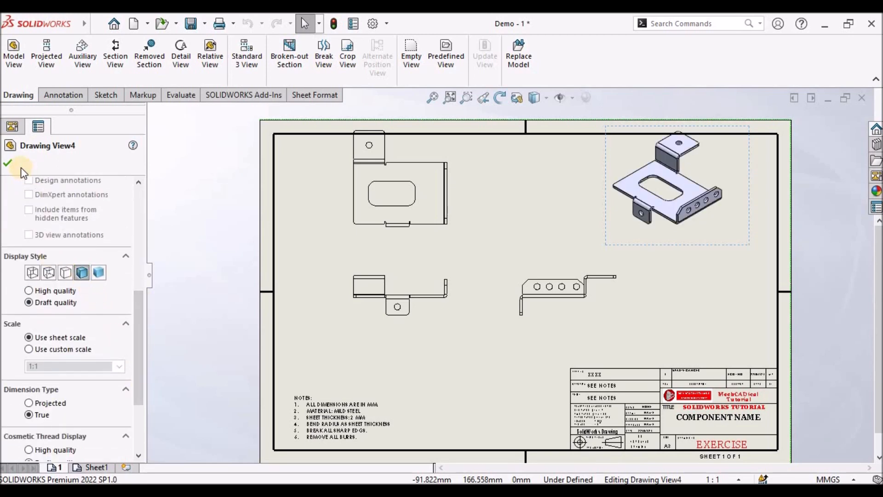
left_click(9, 161)
- Rearrange the isometric, front and top views on the sheet
left_click_drag(697, 248, 698, 276)
left_click_drag(439, 318, 393, 336)
left_click_drag(394, 237, 405, 261)
left_click(297, 330)
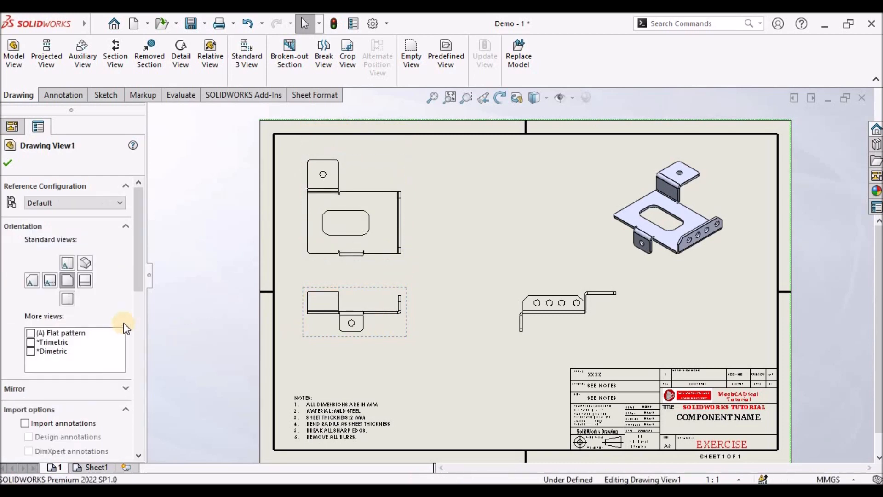
scroll(139, 276, "down", 3)
scroll(153, 376, "down", 5)
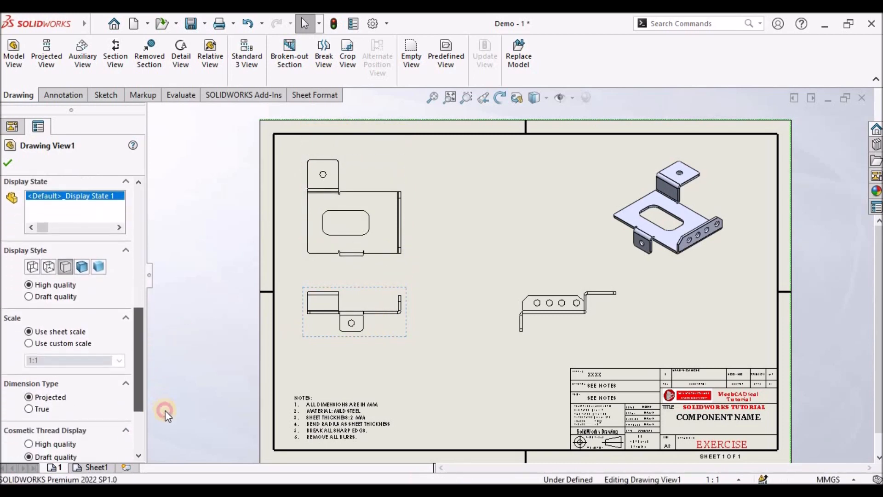
left_click(18, 164)
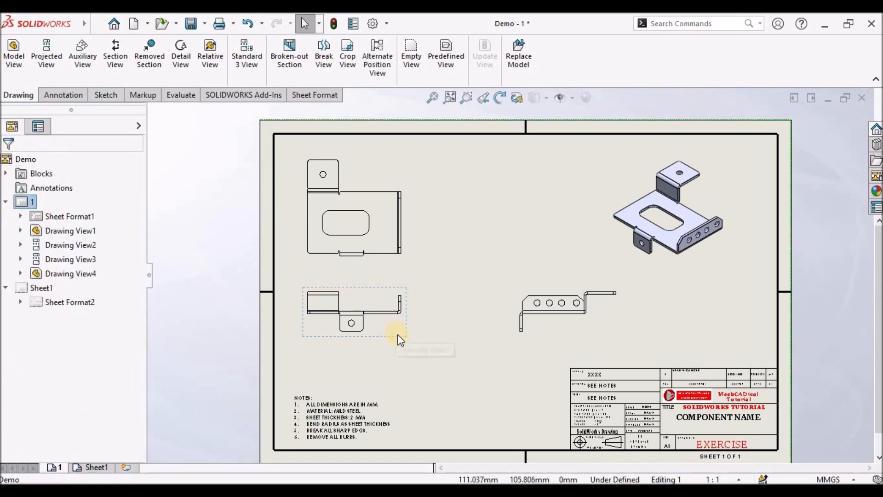
left_click_drag(397, 334, 422, 339)
left_click(351, 321)
scroll(452, 319, "down", 2)
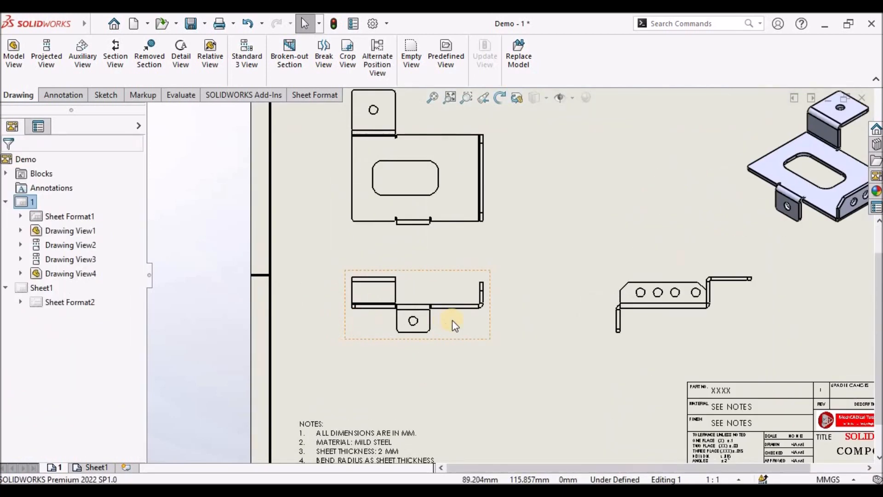
scroll(454, 319, "up", 3)
scroll(438, 265, "down", 5)
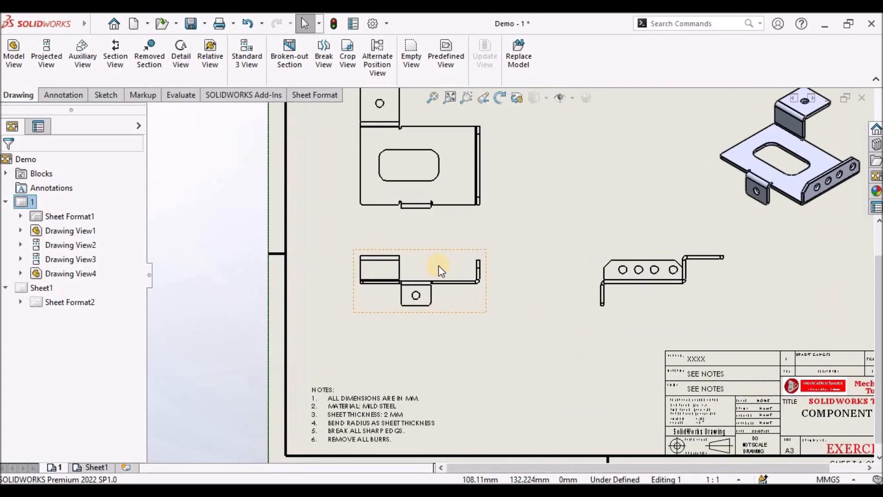
left_click(104, 95)
left_click(20, 79)
left_click(65, 77)
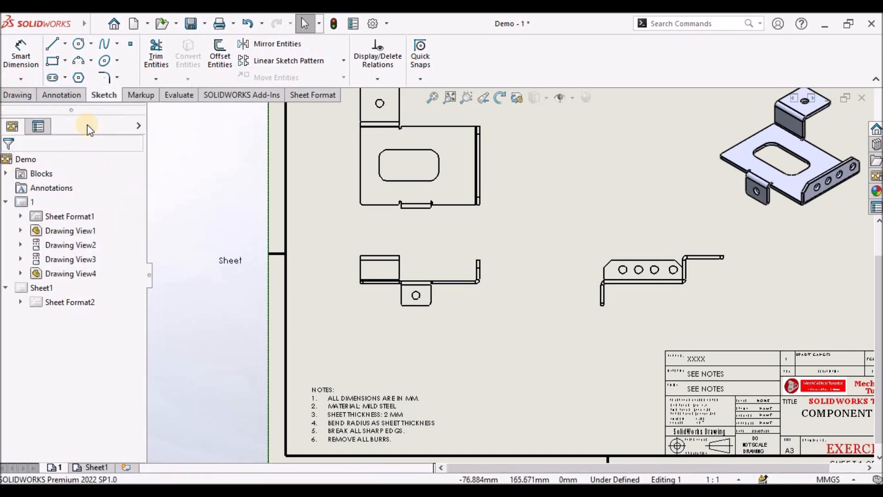
- Dimension the tab's hole offset from its left edge and the tab's overall width in the front view
left_click(49, 94)
left_click(18, 47)
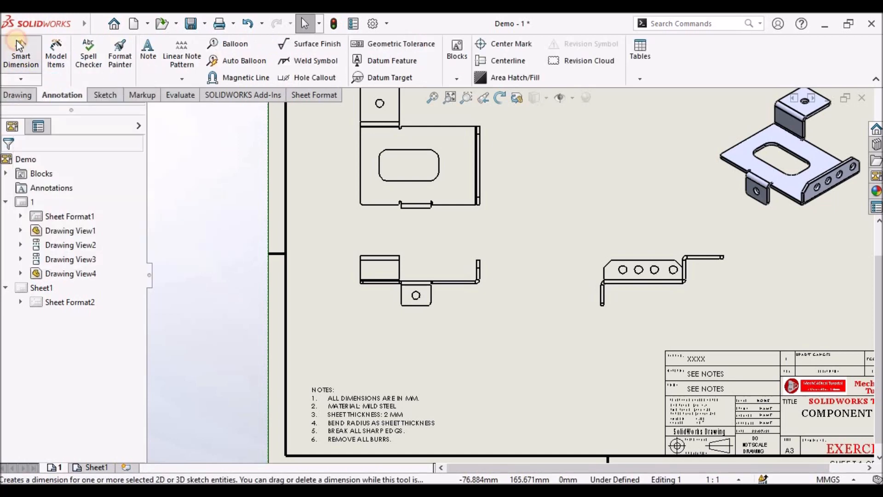
scroll(451, 263, "down", 2)
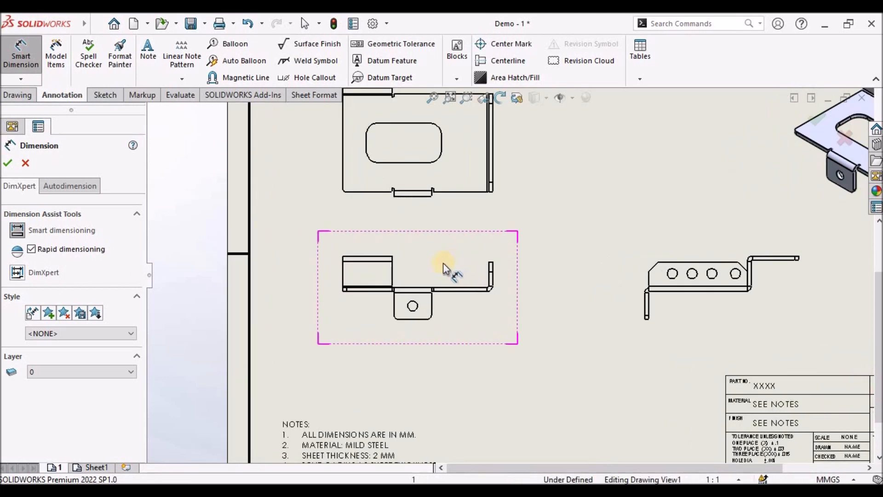
scroll(428, 277, "down", 3)
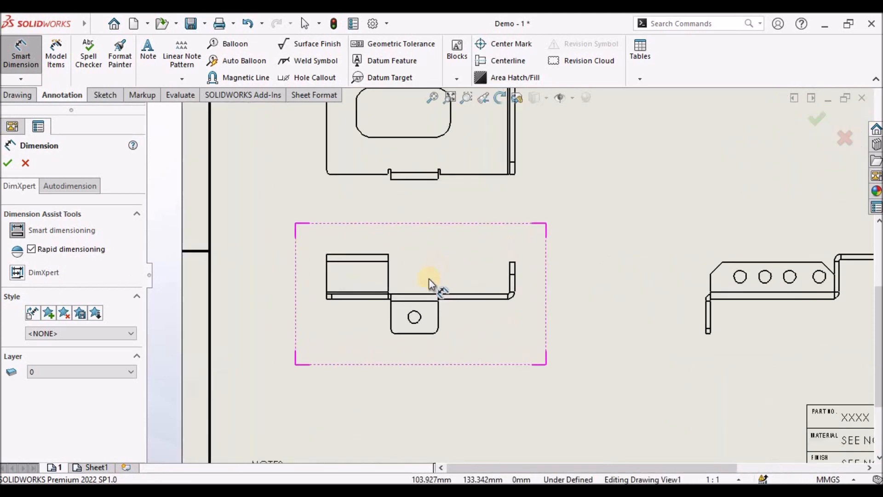
left_click(396, 307)
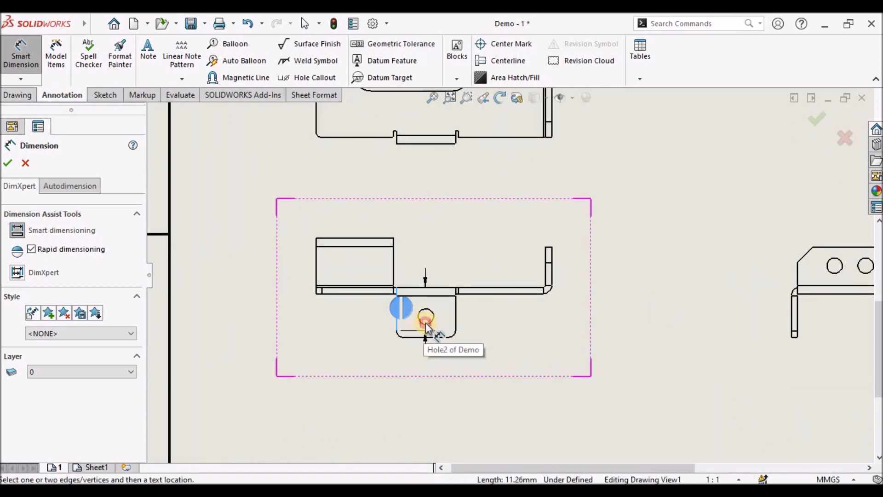
left_click(426, 322)
left_click(415, 386)
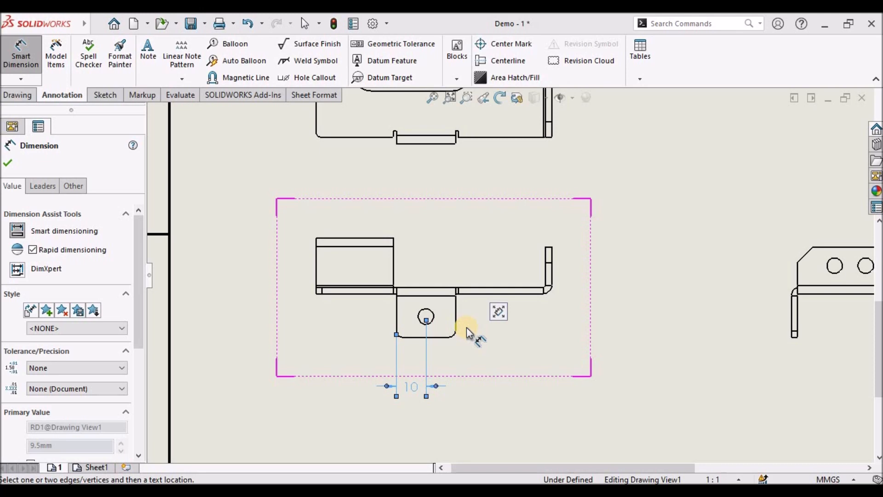
left_click(397, 307)
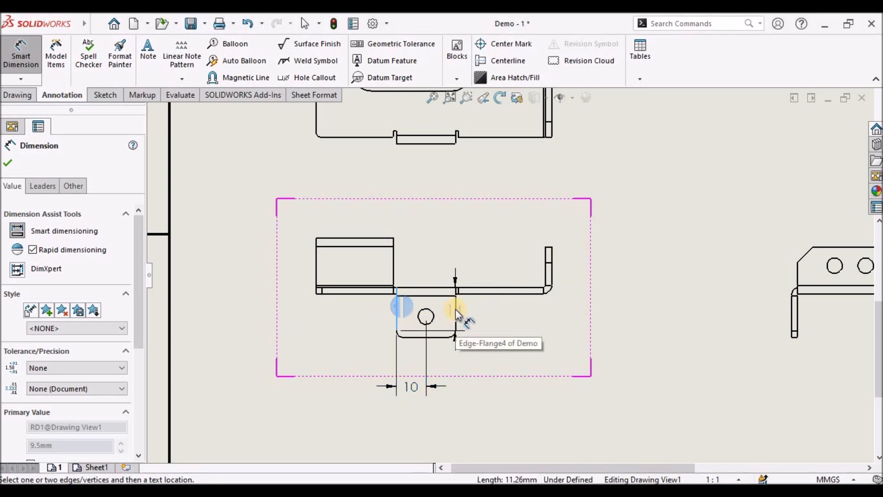
left_click(455, 305)
left_click(420, 435)
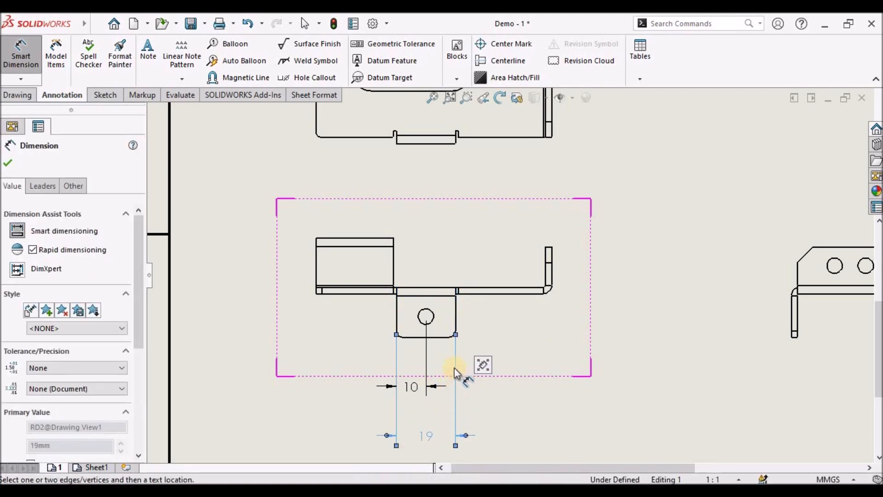
left_click(8, 167)
- Dimension the height of the right-hand flange in the front view
scroll(583, 268, "down", 2)
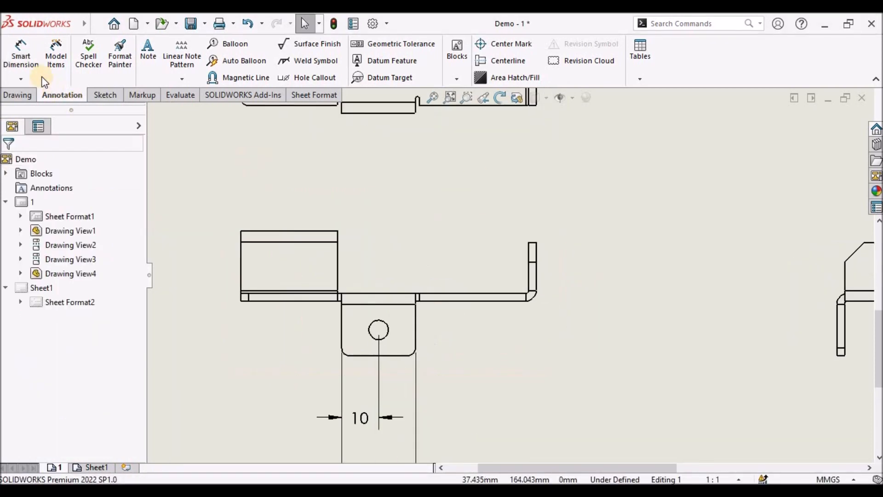
left_click(20, 55)
left_click(504, 301)
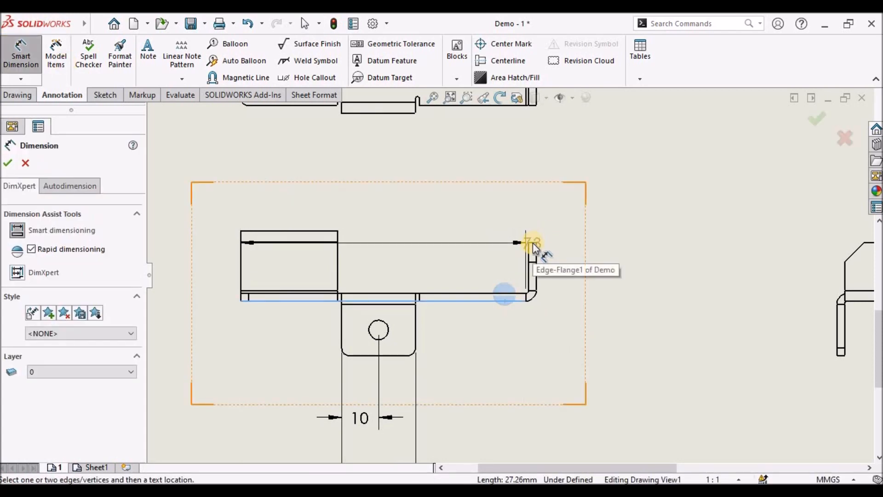
left_click(532, 242)
left_click(575, 275)
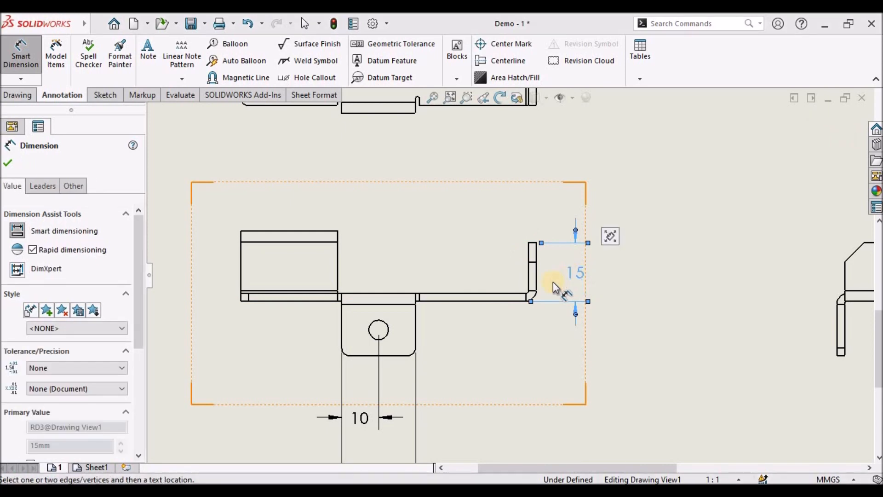
left_click(8, 164)
- Dimension the height of the left-hand bent flange in the front view
left_click(23, 62)
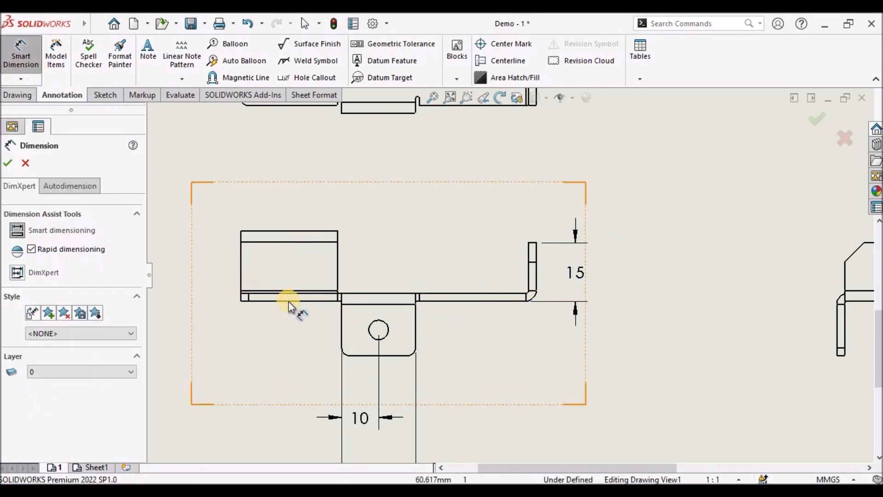
left_click(288, 298)
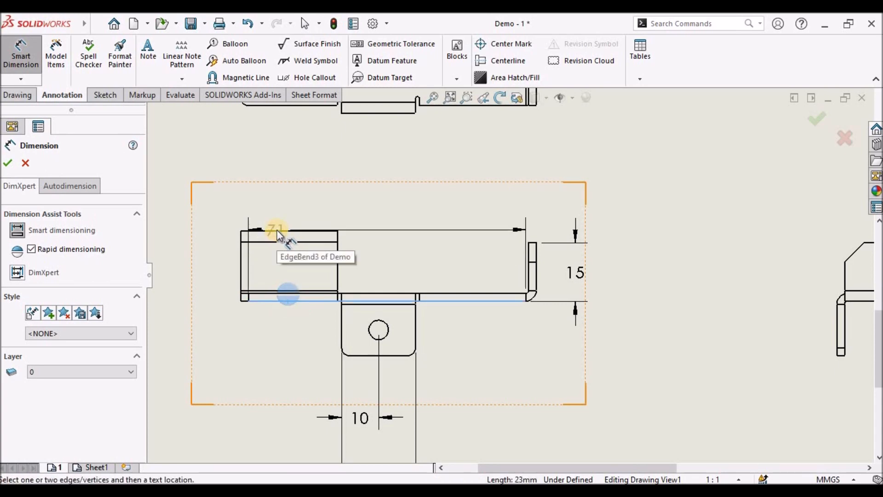
left_click(281, 230)
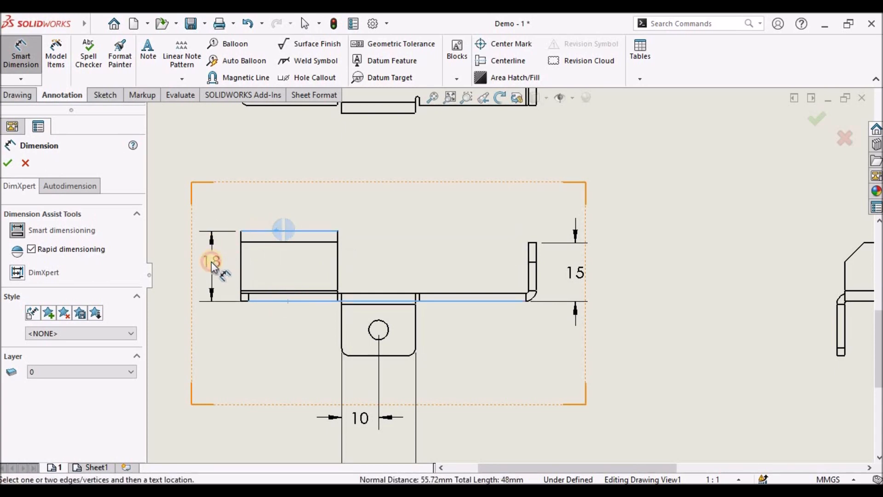
left_click(211, 261)
key("Escape")
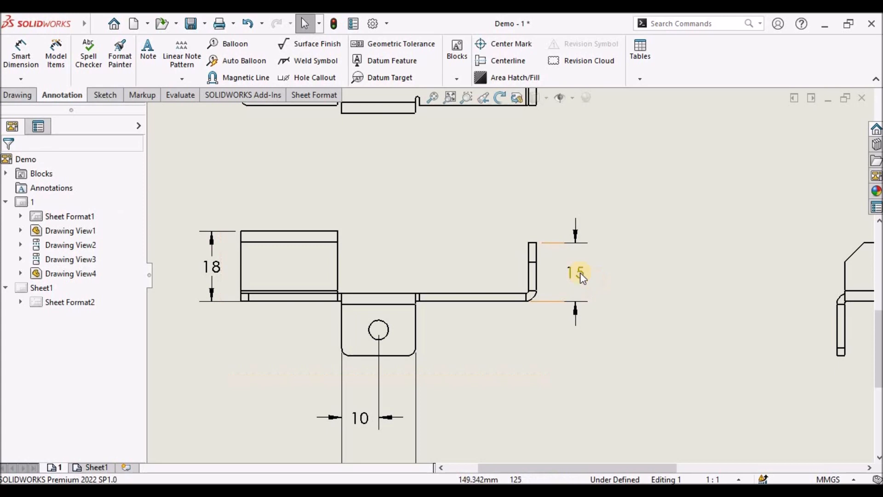
- Dimension the tab hole centre's height above the tab's bottom edge in the front view
left_click(577, 272)
left_click(628, 292)
scroll(634, 317, "up", 9)
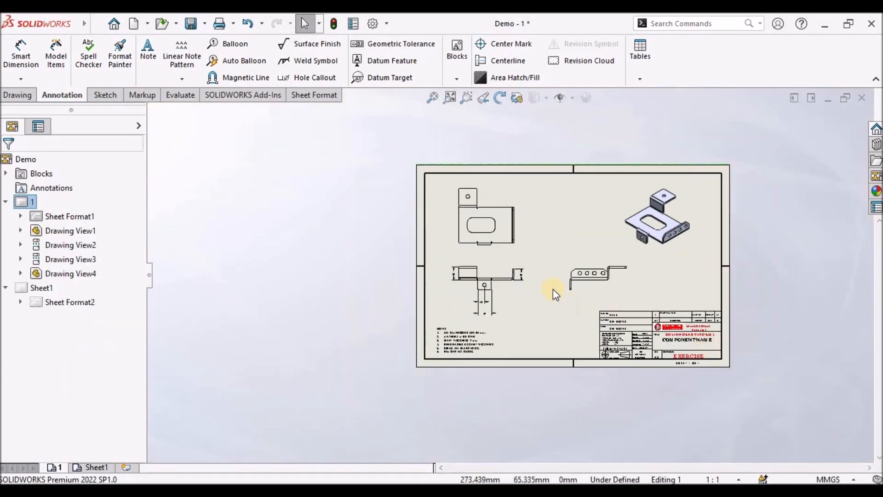
scroll(555, 295, "down", 2)
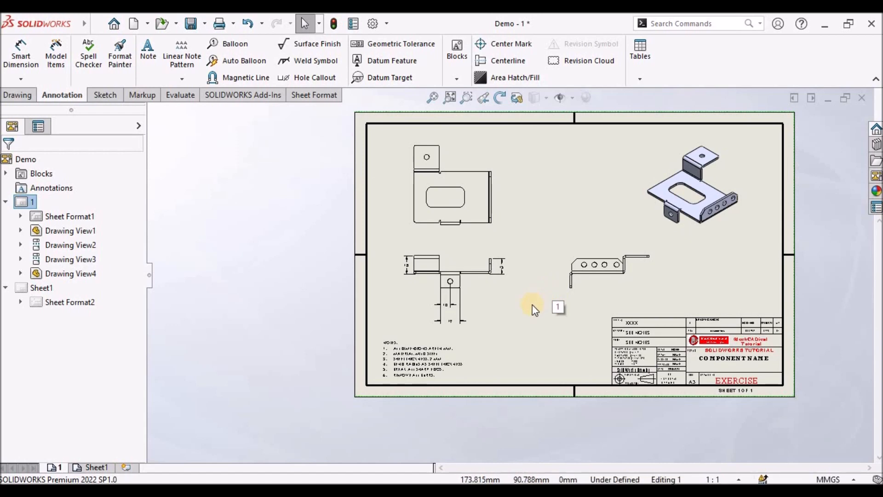
scroll(439, 265, "down", 2)
left_click(21, 69)
scroll(508, 311, "down", 2)
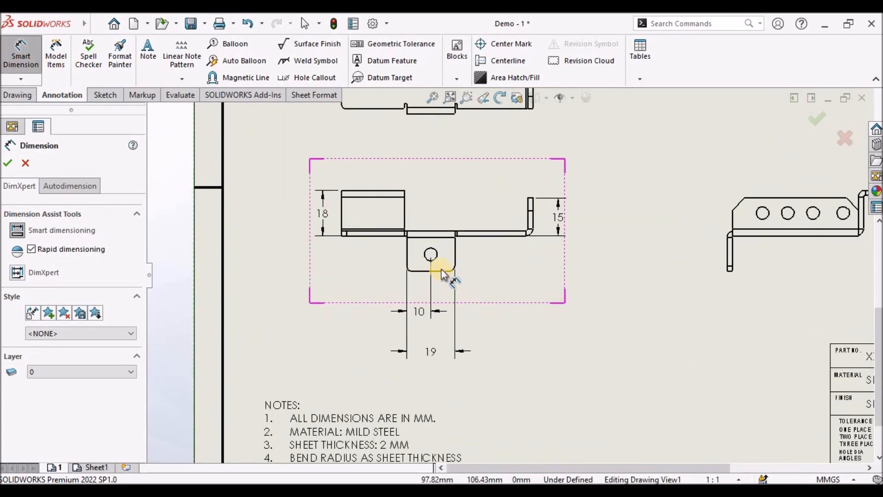
left_click(440, 271)
scroll(440, 271, "down", 2)
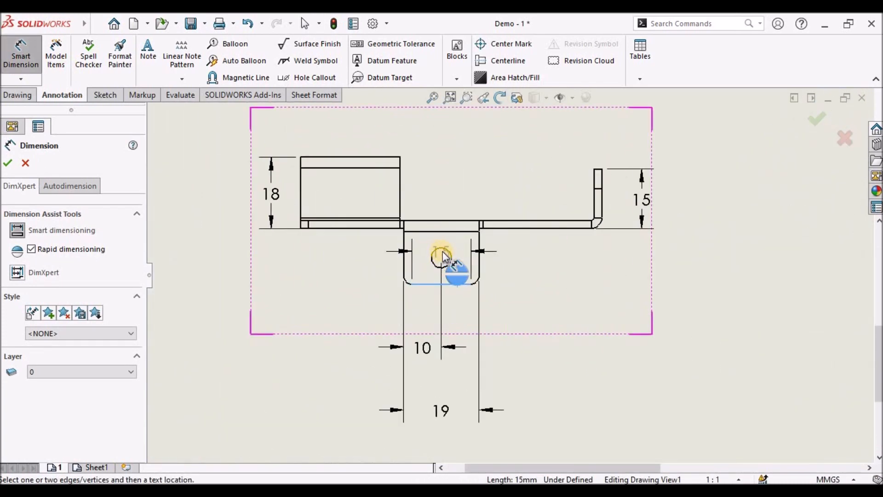
left_click(448, 251)
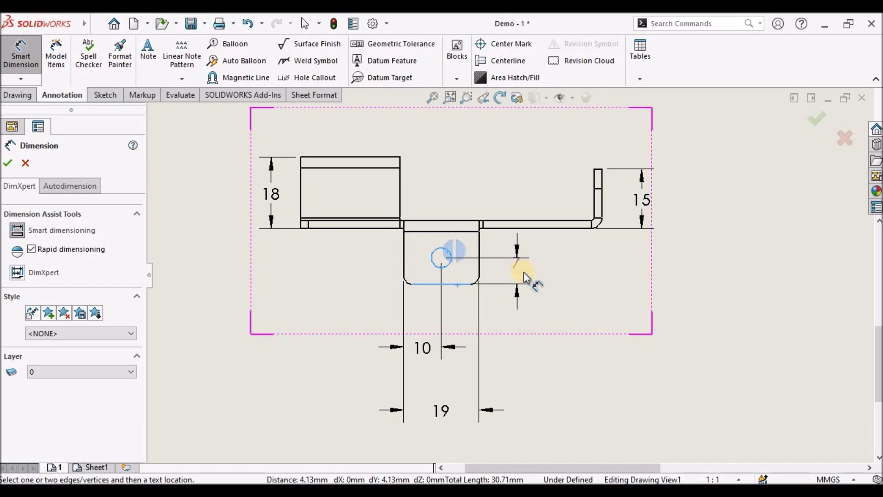
left_click(526, 269)
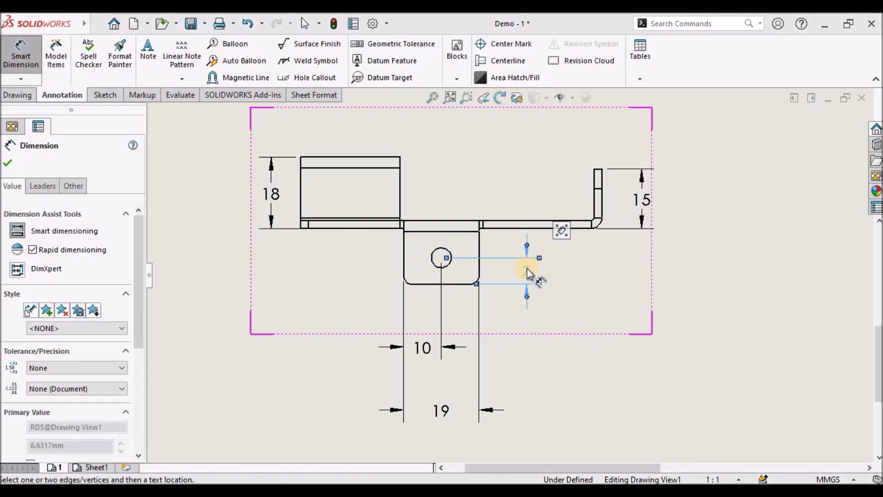
left_click(109, 176)
- Move the tab's width and hole offset dimensions closer to the front view
left_click(424, 317)
mouse_move(424, 316)
left_mouse_down()
mouse_move(425, 309)
mouse_move(424, 321)
left_mouse_up()
left_click_drag(439, 408, 449, 358)
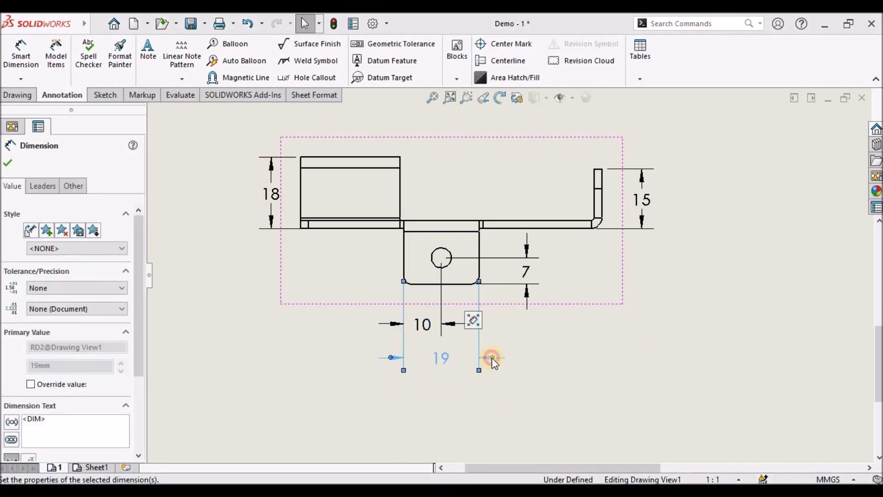
left_click(492, 357)
left_click(611, 358)
- Dimension the first flange hole's distance from the left edge in the side view
scroll(639, 249, "up", 8)
scroll(676, 239, "down", 5)
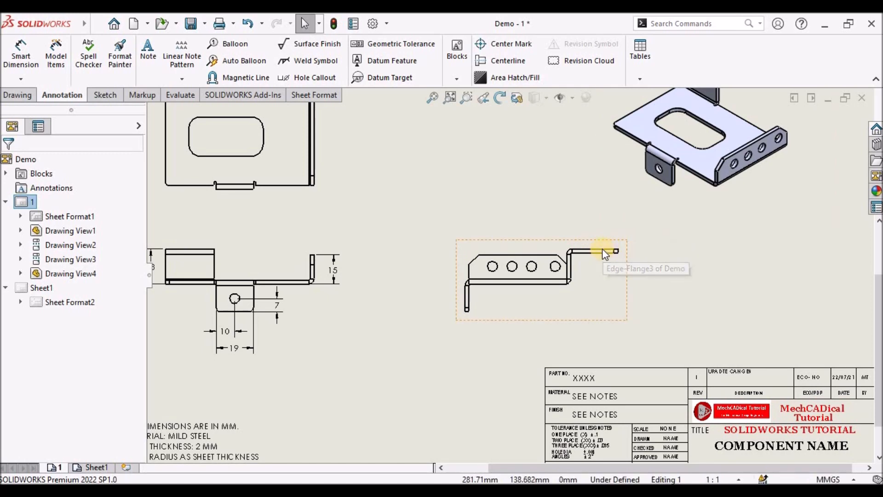
left_click(33, 59)
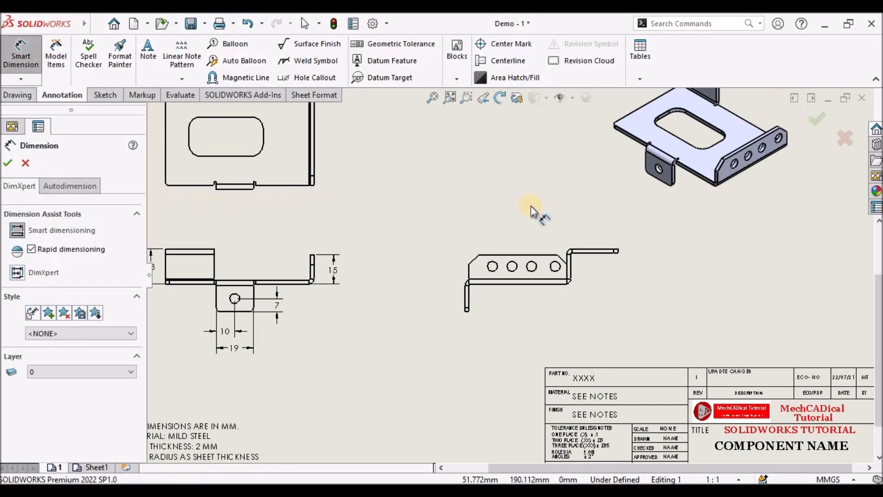
scroll(454, 253, "down", 3)
left_click(498, 297)
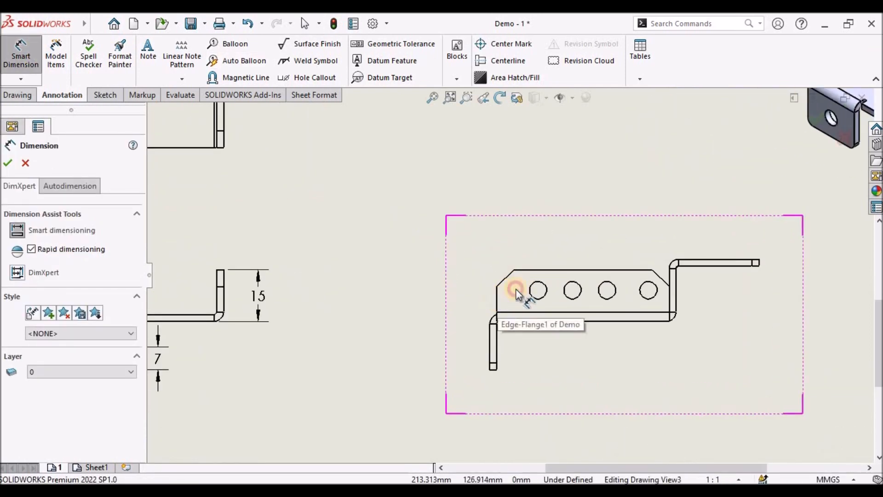
left_click(541, 285)
left_click(520, 229)
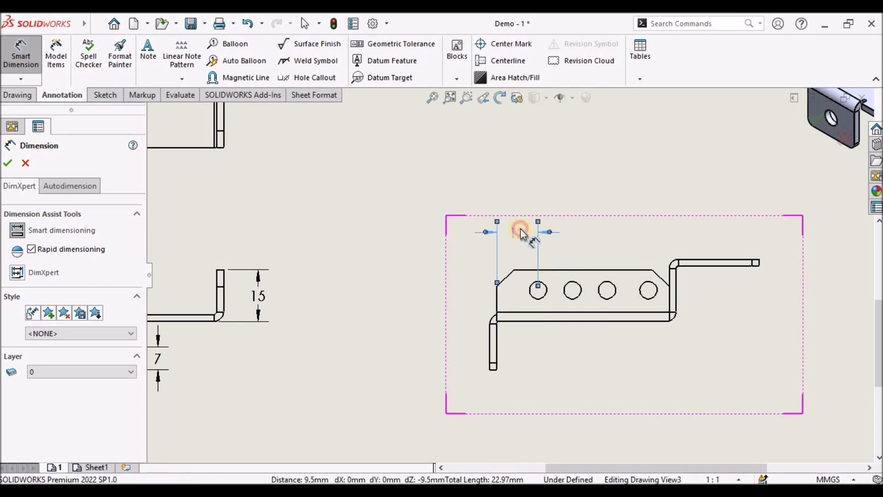
- Dimension the centre spacings between each pair of consecutive flange holes in the side view
left_click(569, 290)
left_click(537, 290)
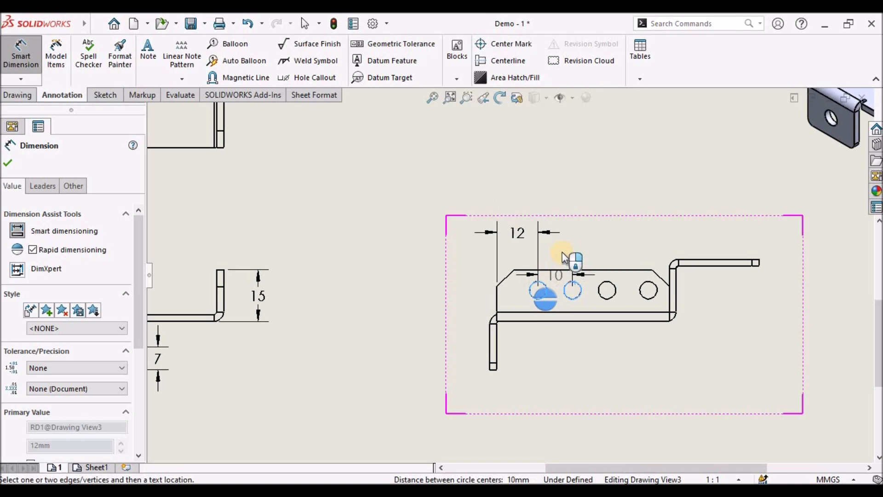
left_click(559, 249)
left_click(599, 287)
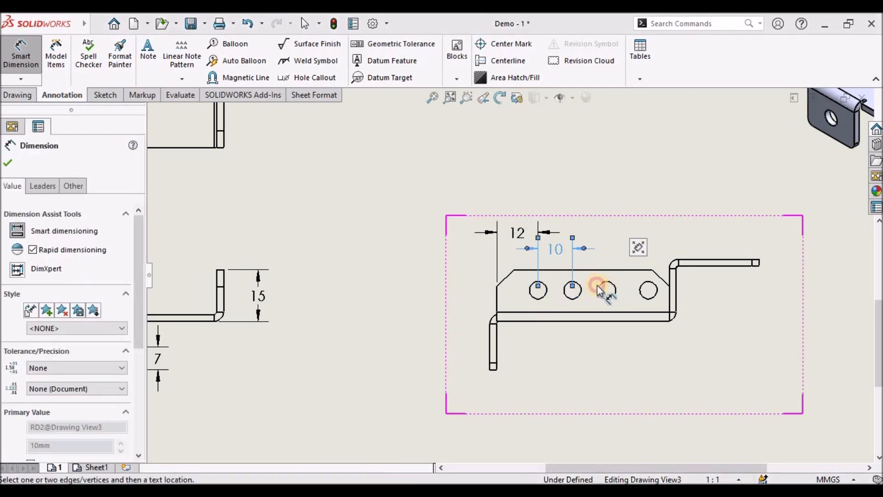
left_click(573, 298)
left_click(615, 234)
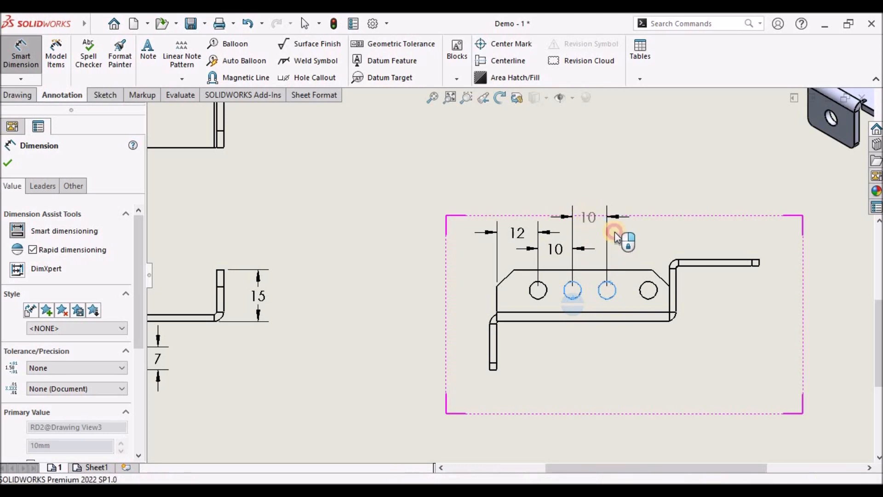
left_click(642, 293)
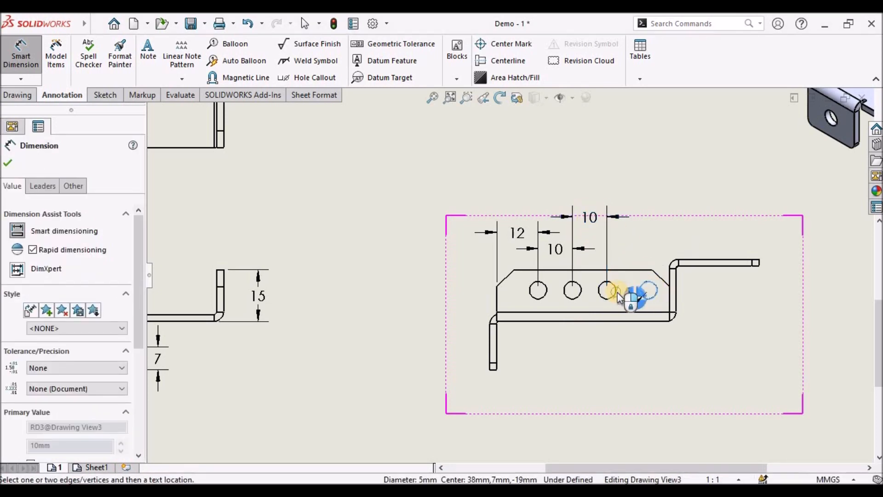
left_click(627, 241)
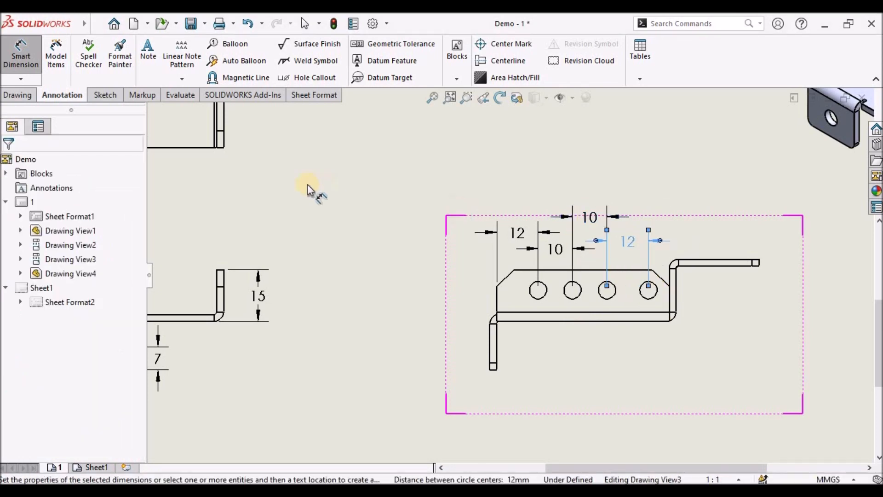
- Rearrange the hole spacing dimensions above the side view into staggered rows
right_click(362, 181)
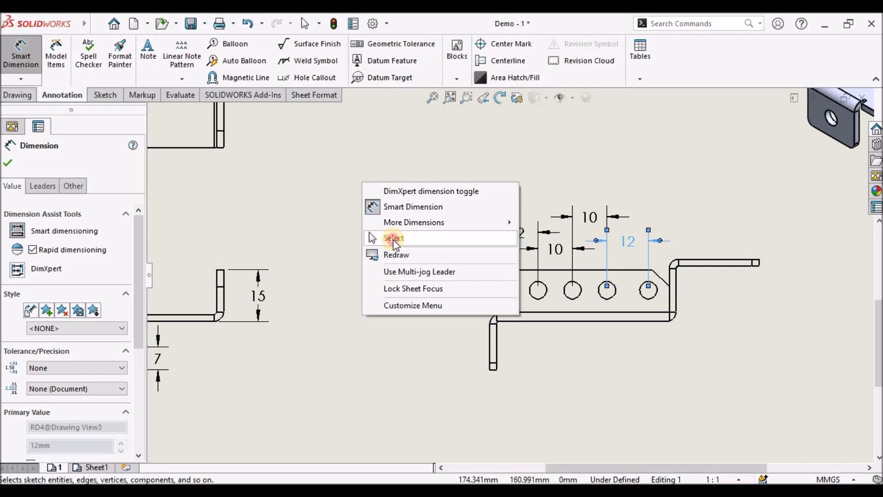
left_click(393, 239)
scroll(543, 224, "down", 1)
scroll(542, 225, "down", 1)
mouse_move(508, 244)
left_mouse_down()
mouse_move(460, 185)
mouse_move(469, 218)
left_mouse_up()
left_click(603, 222)
left_click_drag(602, 223, 558, 232)
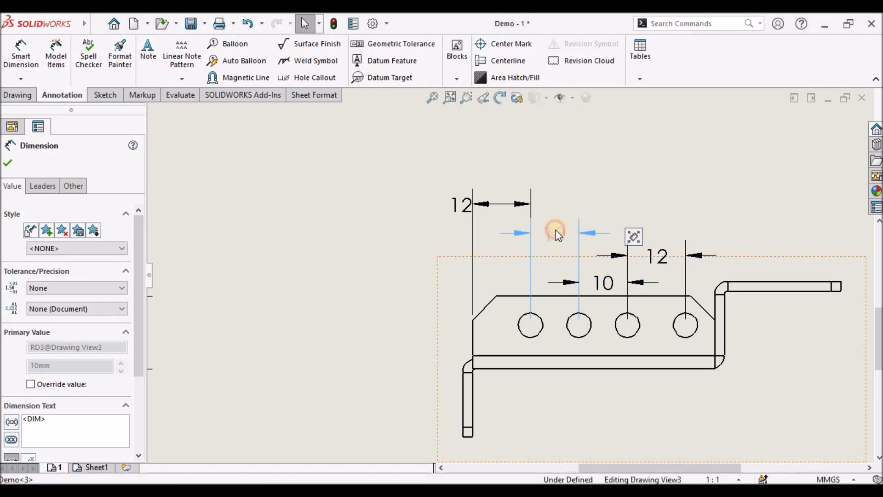
left_click_drag(649, 241, 649, 210)
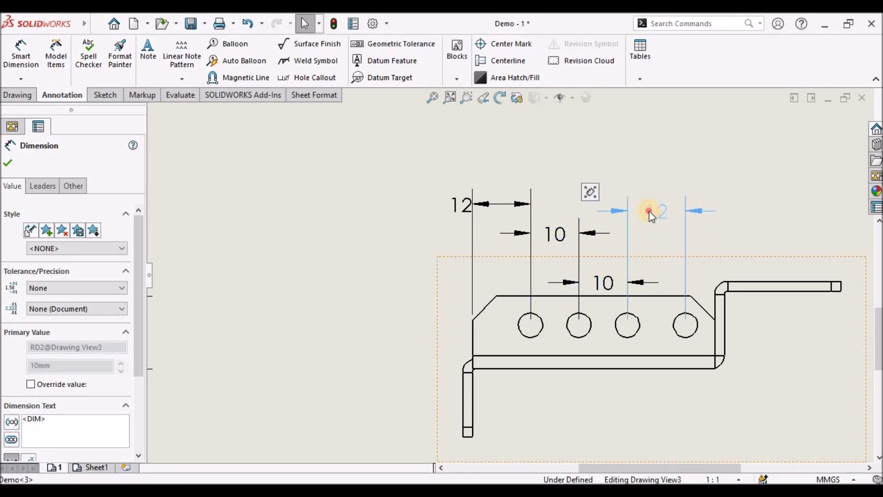
left_click_drag(553, 235, 555, 226)
mouse_move(608, 277)
left_mouse_down()
mouse_move(605, 258)
mouse_move(608, 266)
left_mouse_up()
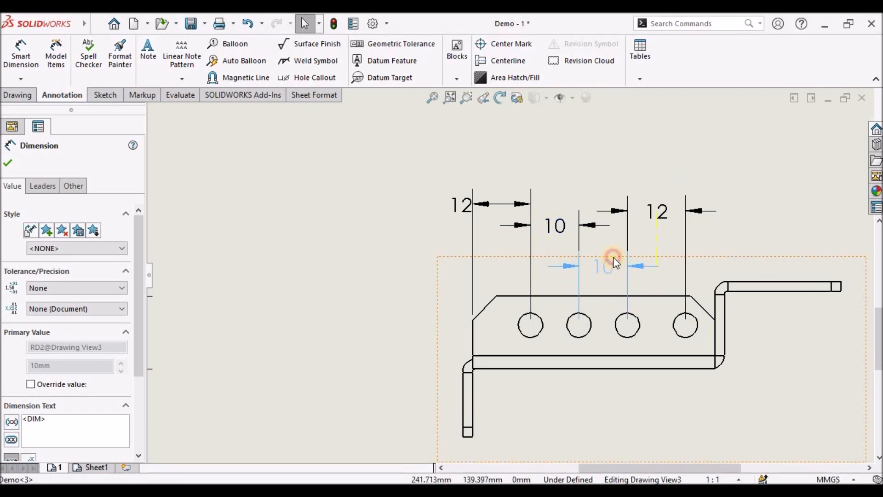
left_click(663, 196)
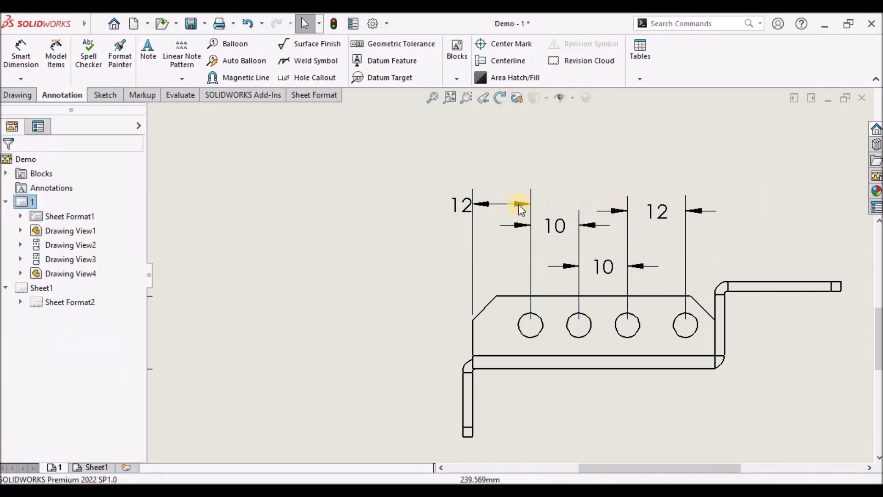
- Align the two outer 12 hole-spacing dimensions on a common row above the side view
left_click_drag(458, 204, 500, 189)
left_click_drag(670, 216, 650, 191)
left_click(725, 238)
scroll(644, 302, "up", 4)
scroll(550, 334, "down", 1)
scroll(550, 333, "down", 1)
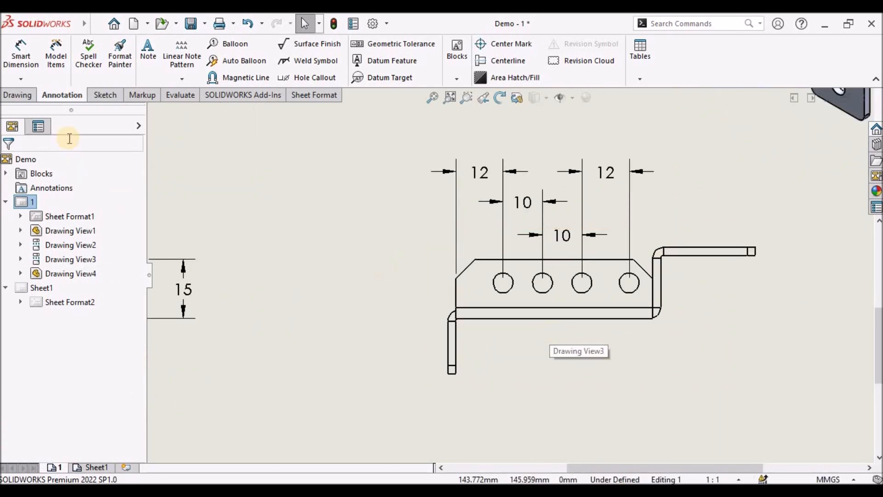
- Dimension the flange hole's centre distance from the flange's top edge in the side view
left_click(492, 261)
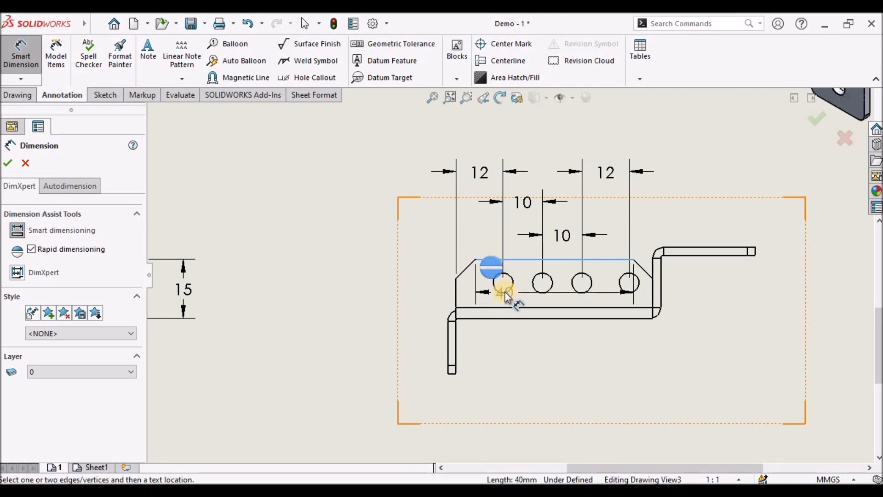
left_click(503, 292)
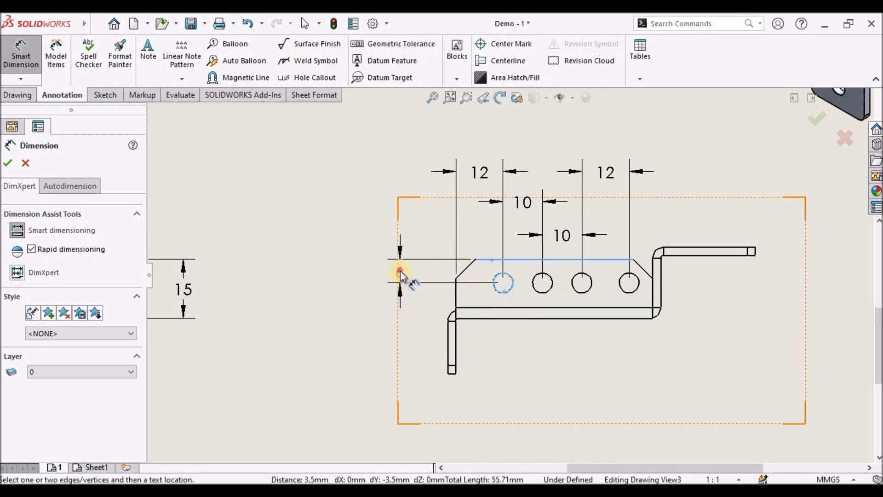
left_click(400, 274)
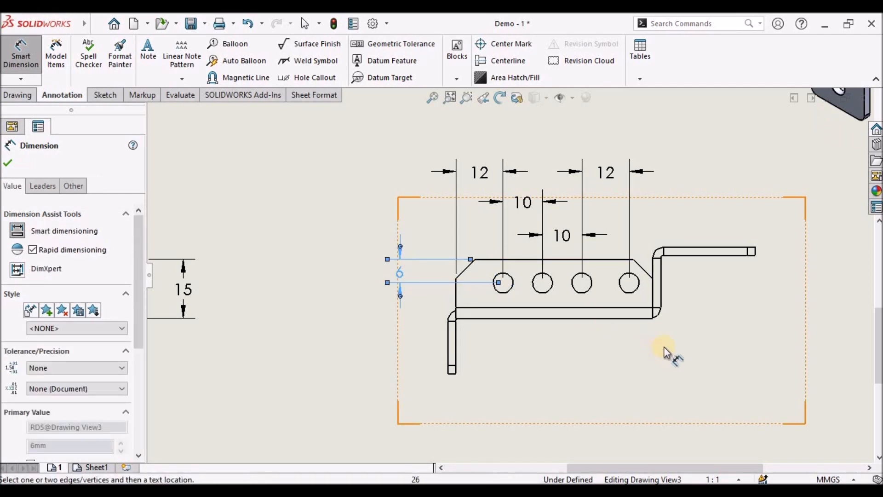
- Add a diameter dimension to the first flange hole and prefix its text with 6x
left_click(509, 291)
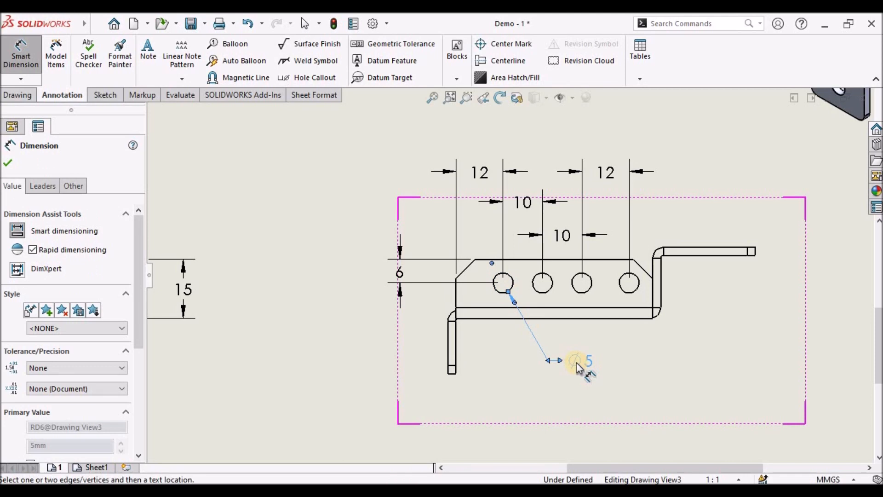
left_click(578, 368)
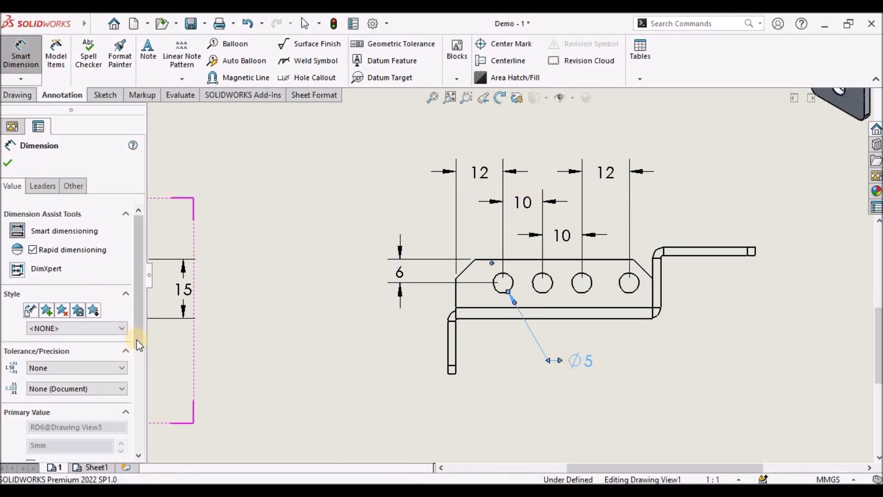
left_click_drag(139, 348, 150, 449)
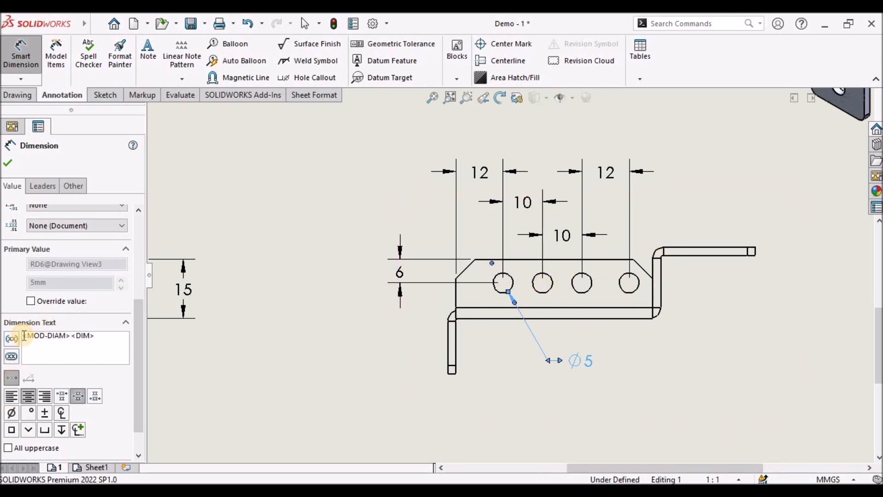
type("6")
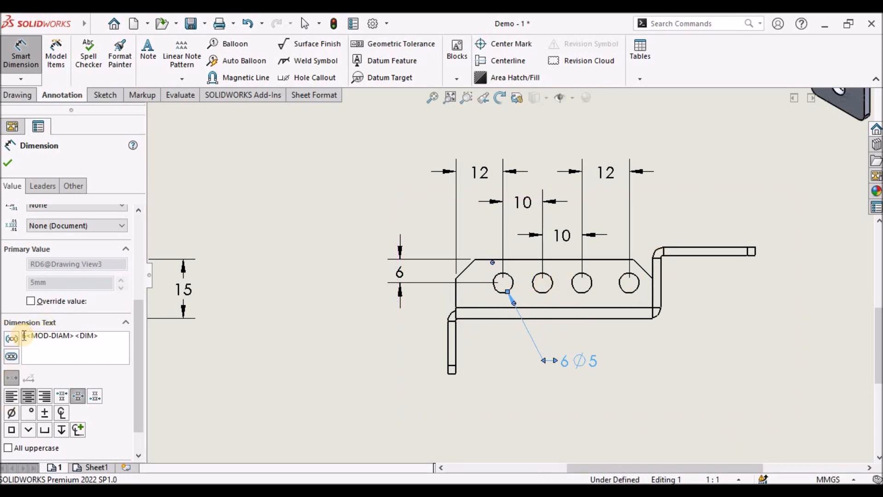
type("x")
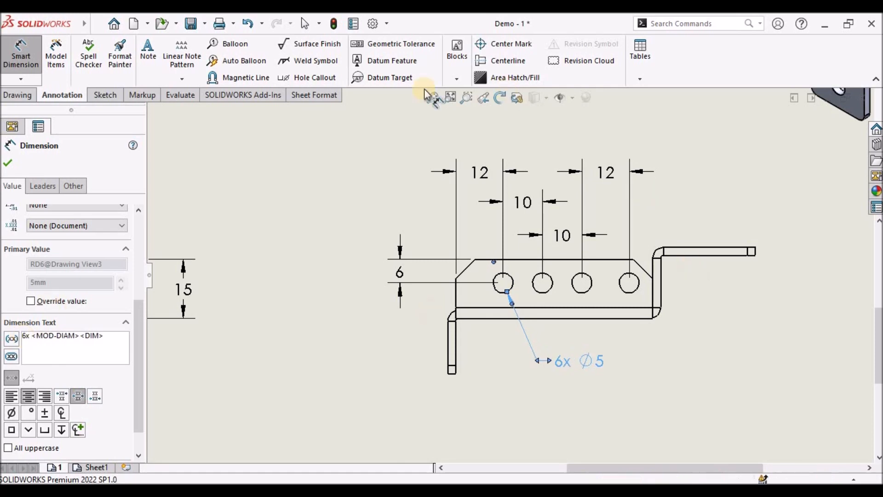
left_click(7, 163)
key("Escape")
left_click(388, 340)
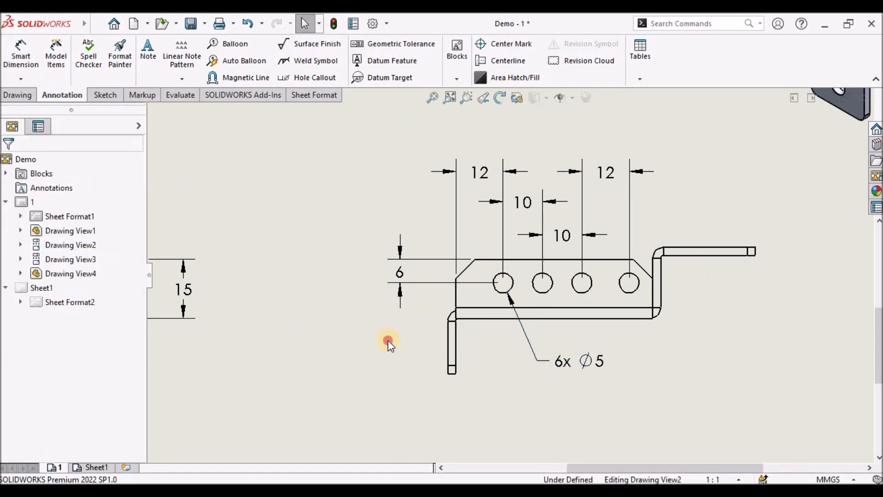
- Dimension the slot's offset from the plate's left edge and the slot's width in the top view
scroll(578, 241, "up", 4)
scroll(581, 232, "up", 1)
scroll(611, 230, "down", 2)
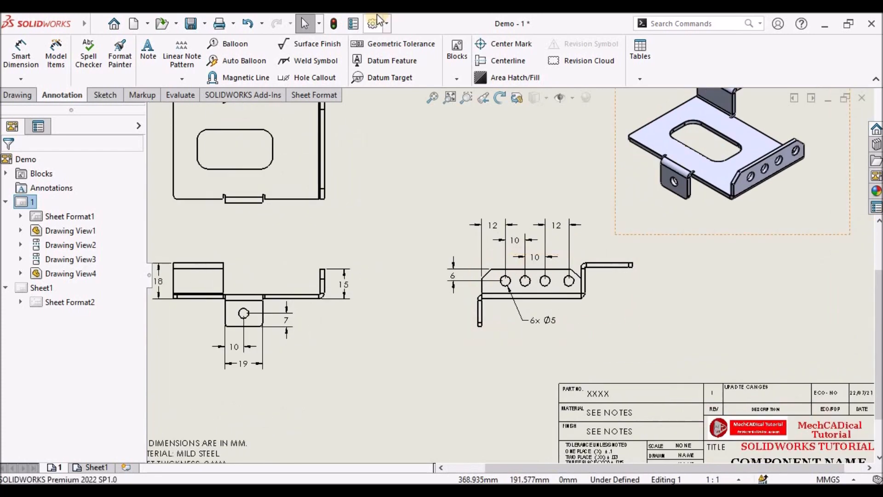
scroll(618, 230, "up", 2)
scroll(363, 175, "down", 3)
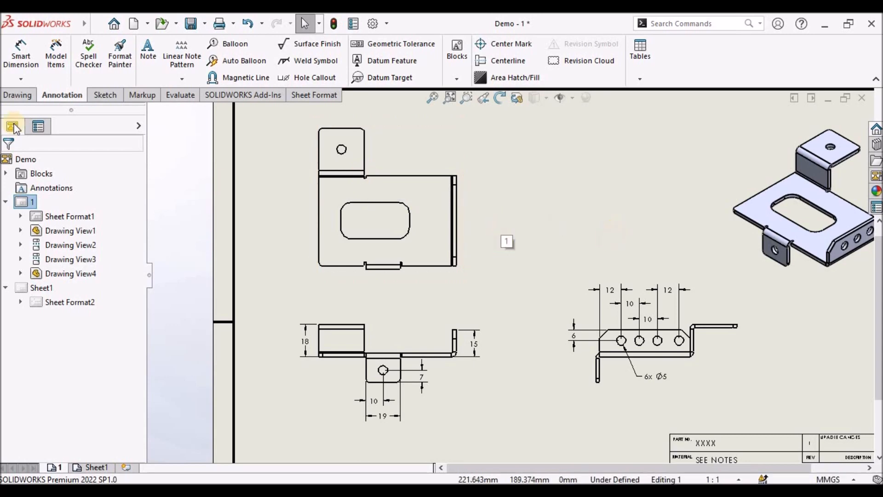
left_click(21, 54)
scroll(329, 208, "down", 3)
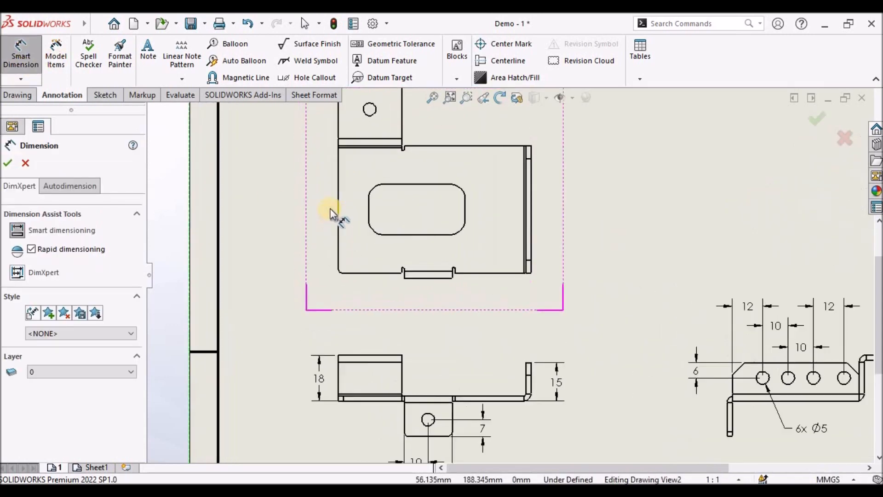
left_click(339, 202)
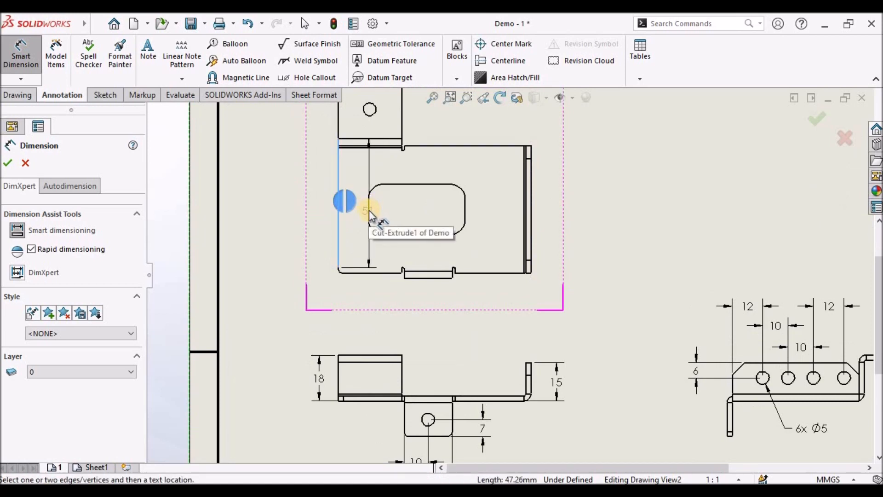
left_click(368, 210)
left_click(355, 305)
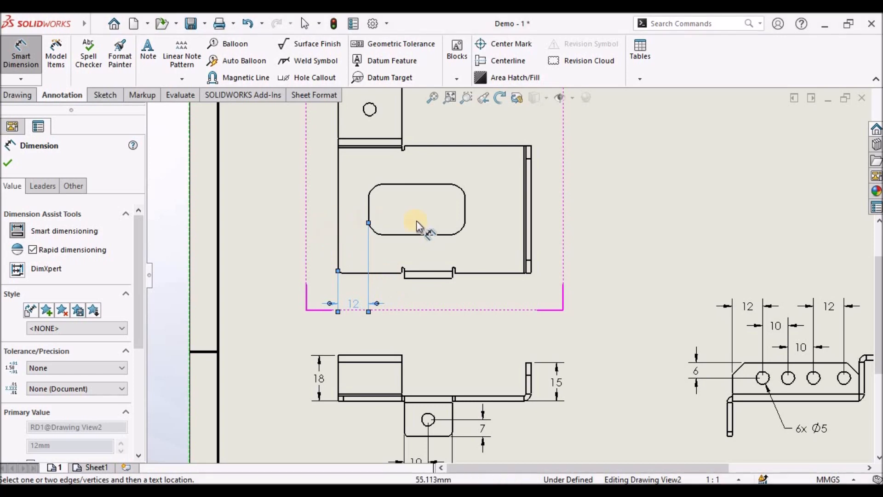
left_click(367, 207)
left_click(463, 212)
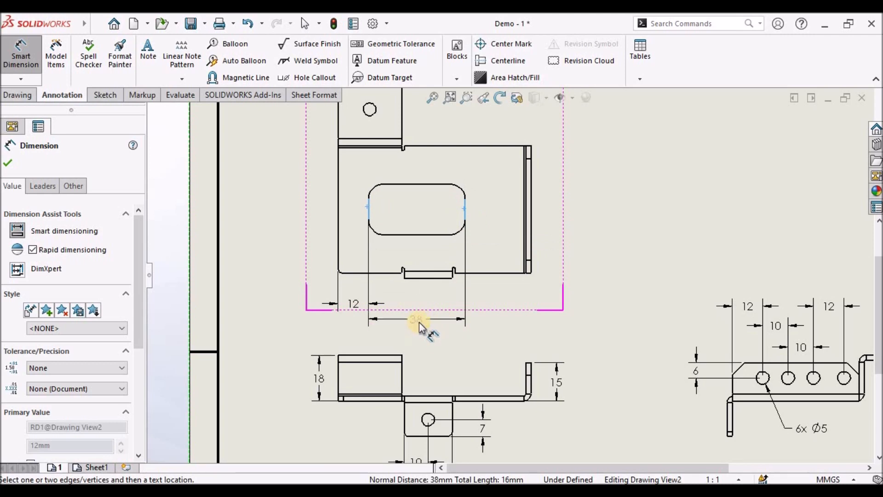
left_click(418, 320)
- Dimension the slot's distance from the plate's bottom edge and the slot's height
scroll(501, 252, "up", 3)
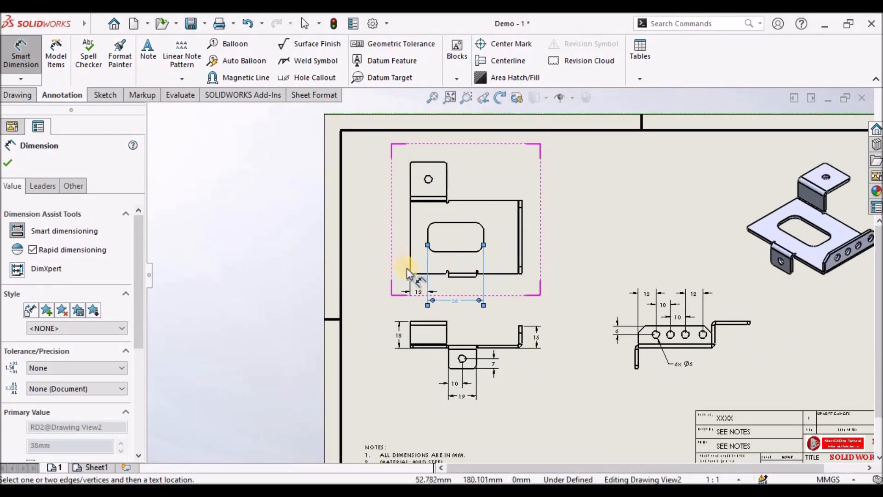
scroll(407, 272, "down", 2)
scroll(426, 277, "down", 1)
left_click(431, 268)
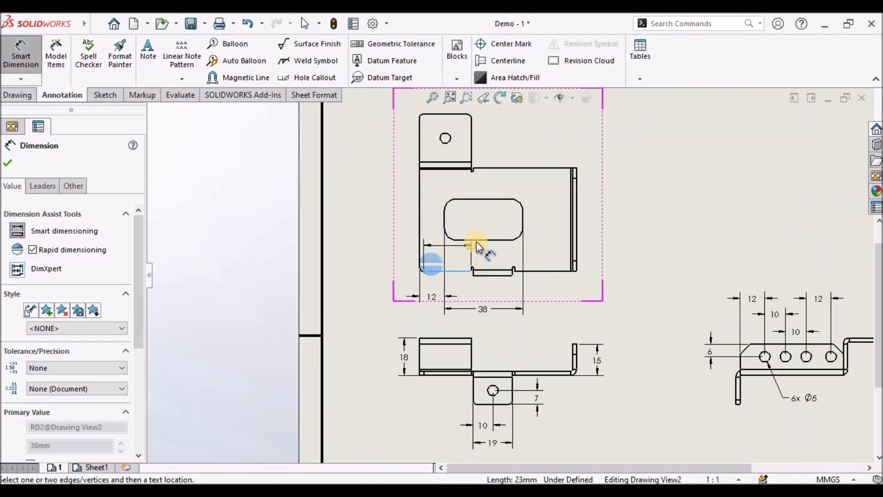
left_click(476, 239)
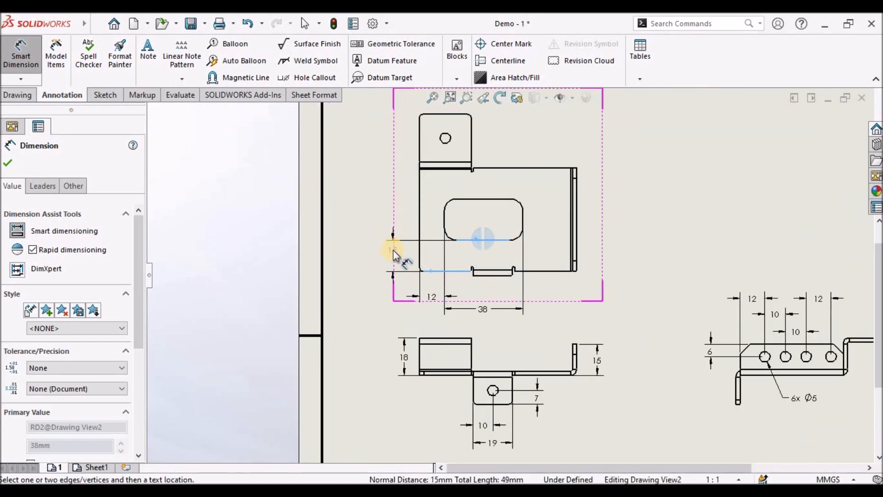
left_click(393, 261)
left_click(500, 238)
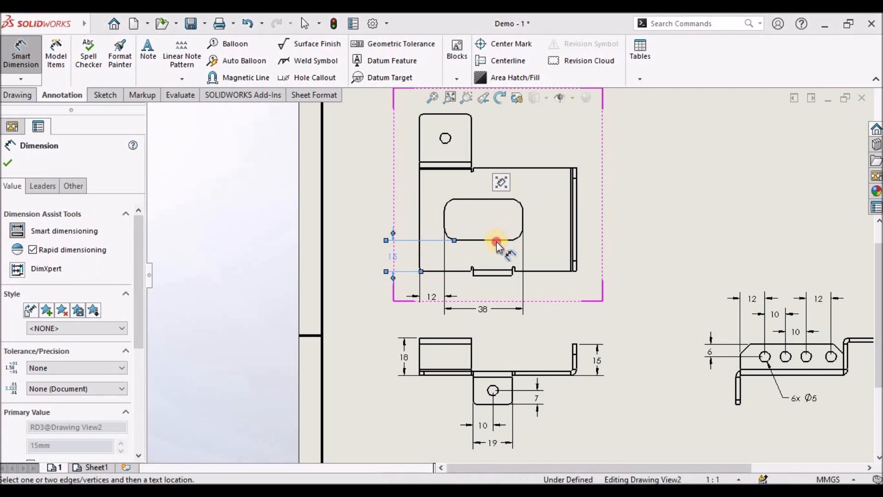
left_click(473, 199)
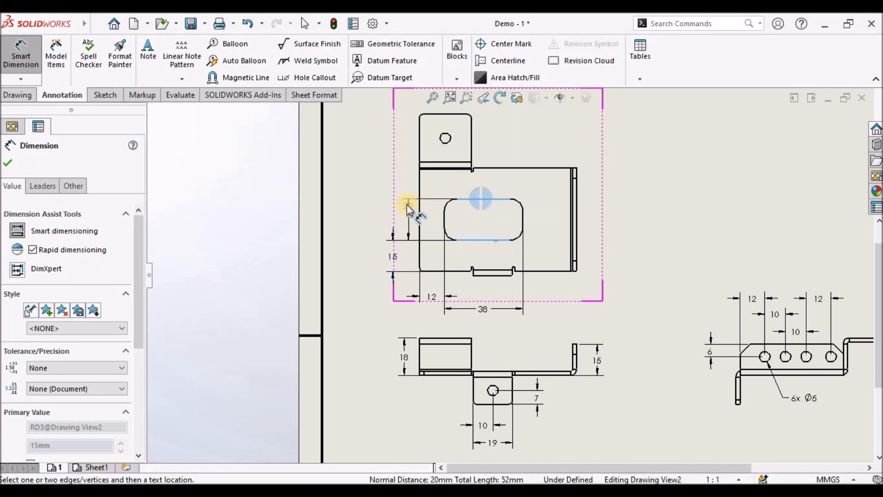
left_click(403, 216)
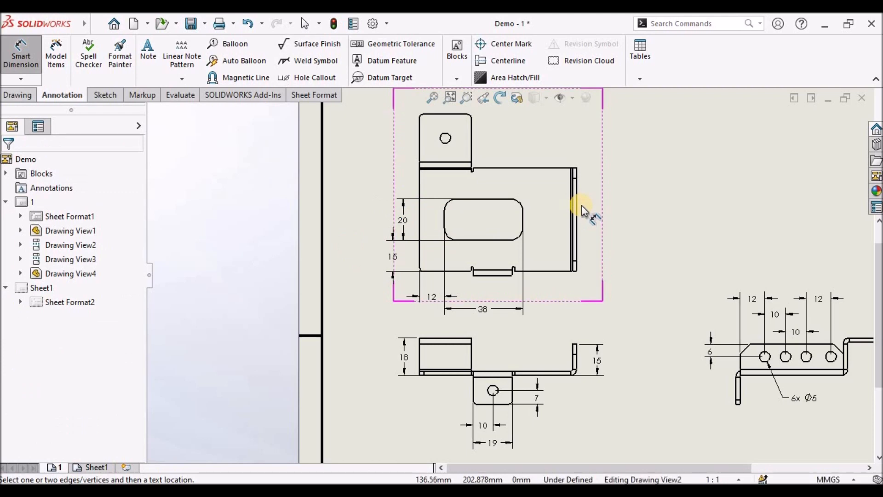
- Dimension the plate's overall height along its right side in the top view
scroll(557, 192, "up", 1)
scroll(536, 191, "down", 2)
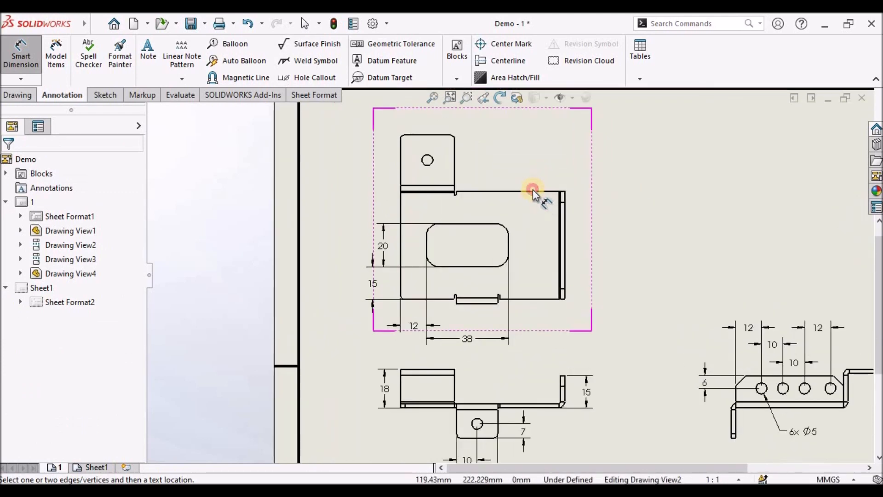
left_click(538, 191)
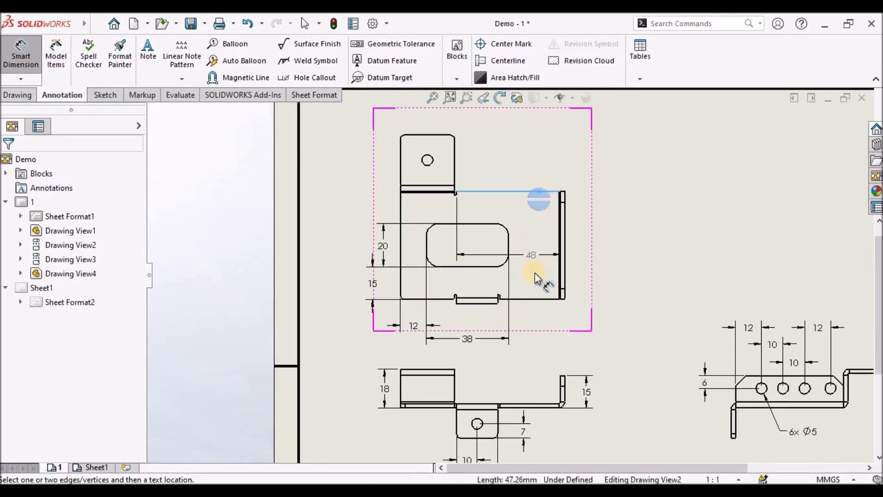
left_click(540, 299)
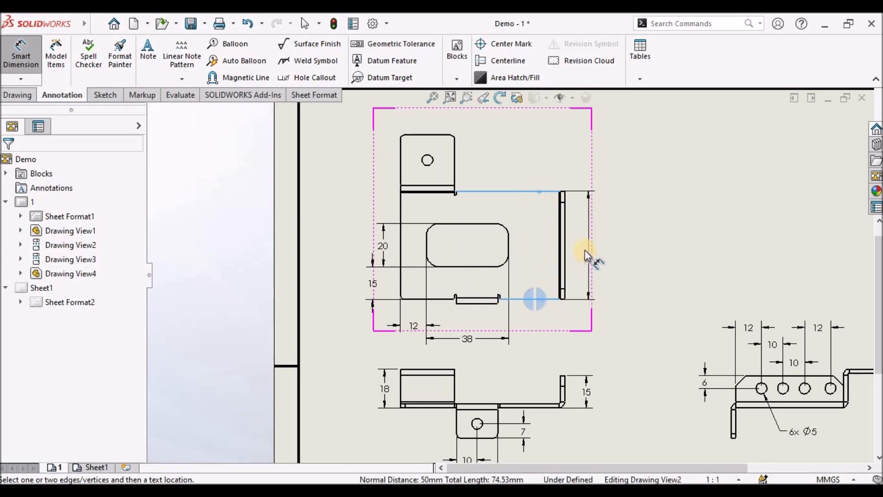
left_click(601, 240)
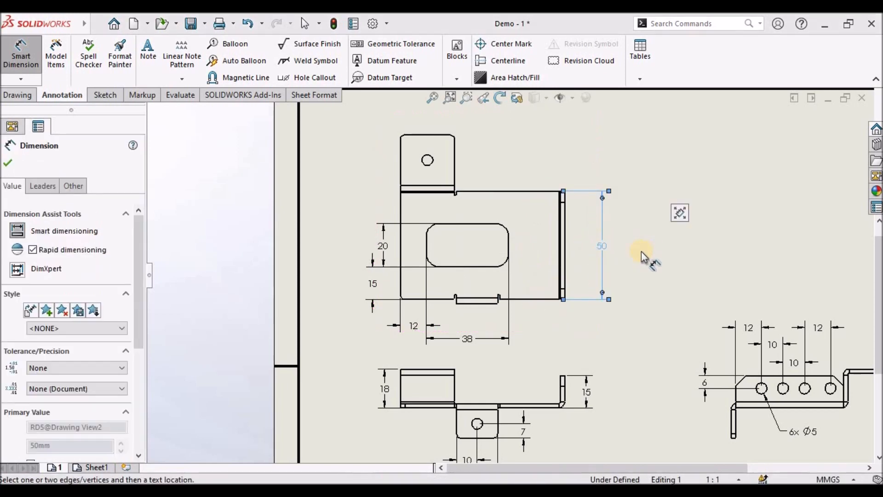
- Dimension the tab hole's centre distance from the tab's top edge
scroll(629, 252, "up", 3)
scroll(438, 183, "down", 2)
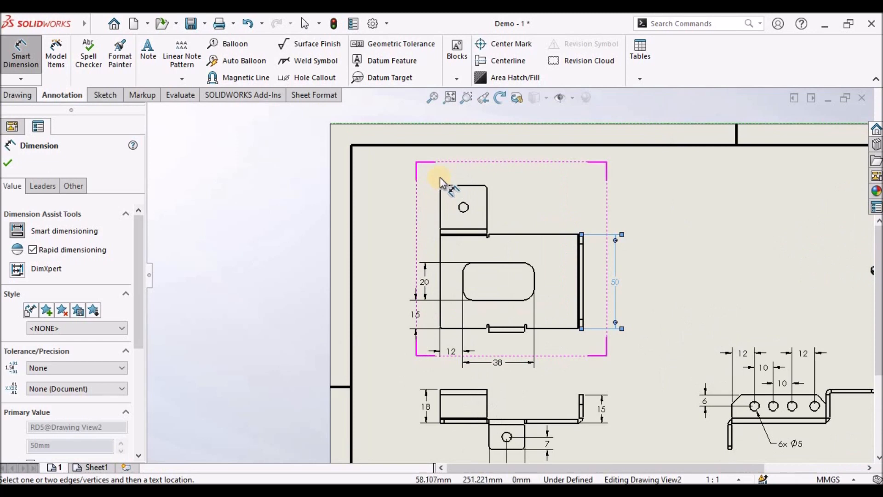
scroll(439, 177, "down", 1)
left_click(471, 192)
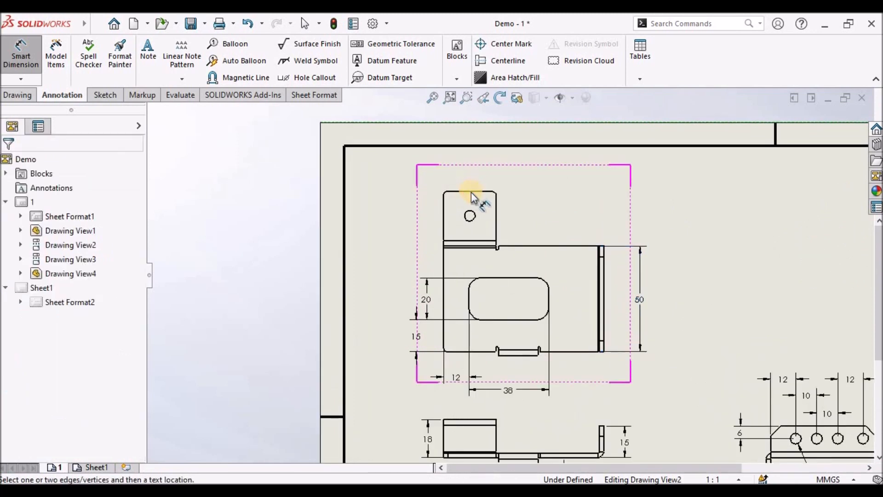
left_click(471, 192)
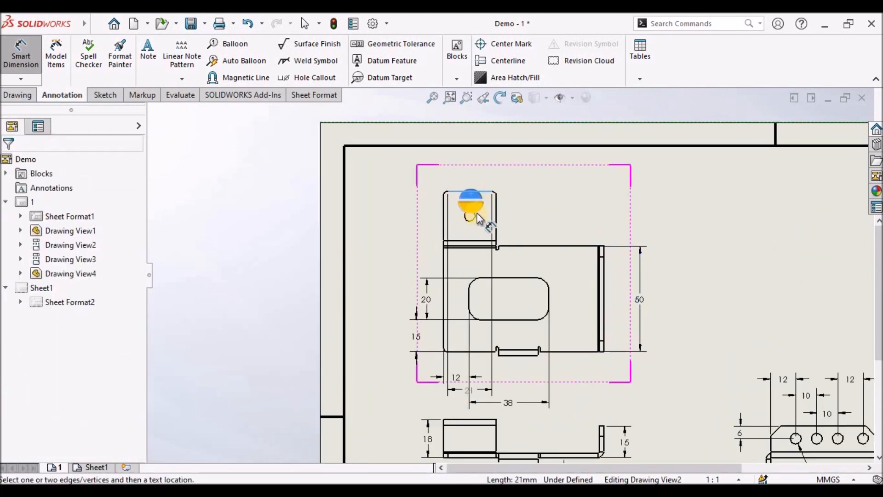
left_click(474, 215)
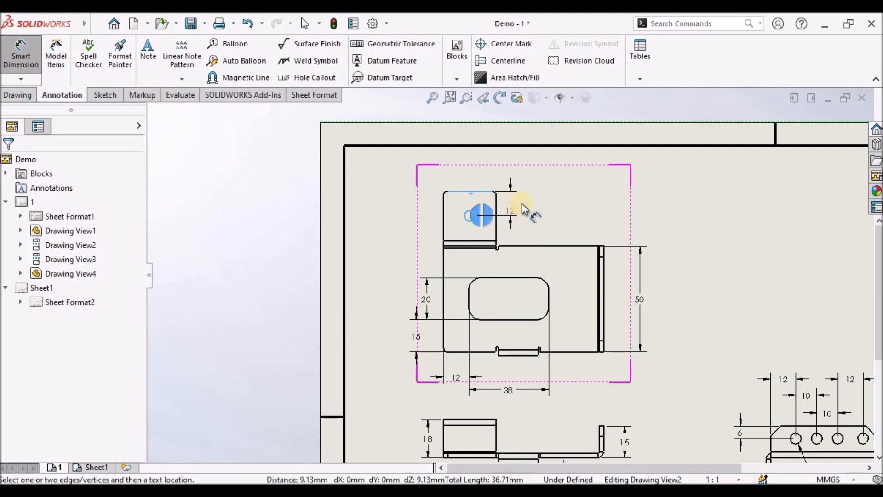
left_click(523, 202)
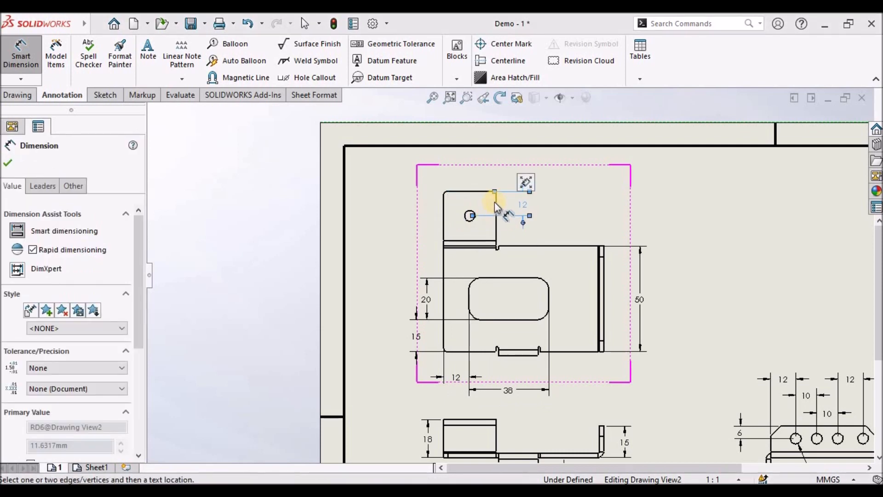
key("Escape")
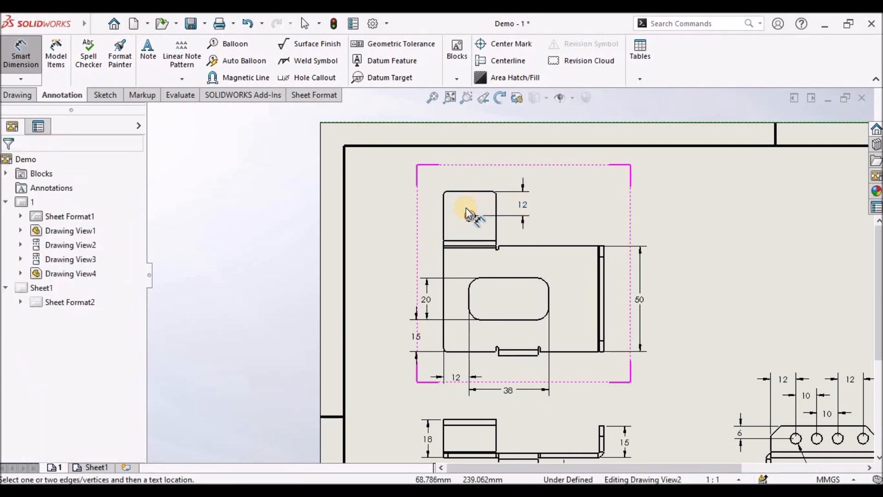
- Dimension the tab hole's centre distance from the tab's right edge
left_click(497, 203)
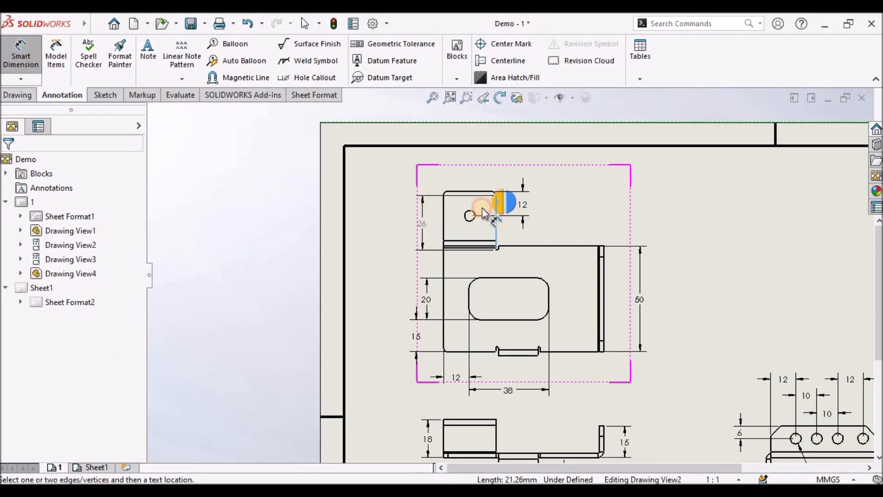
scroll(478, 210, "down", 3)
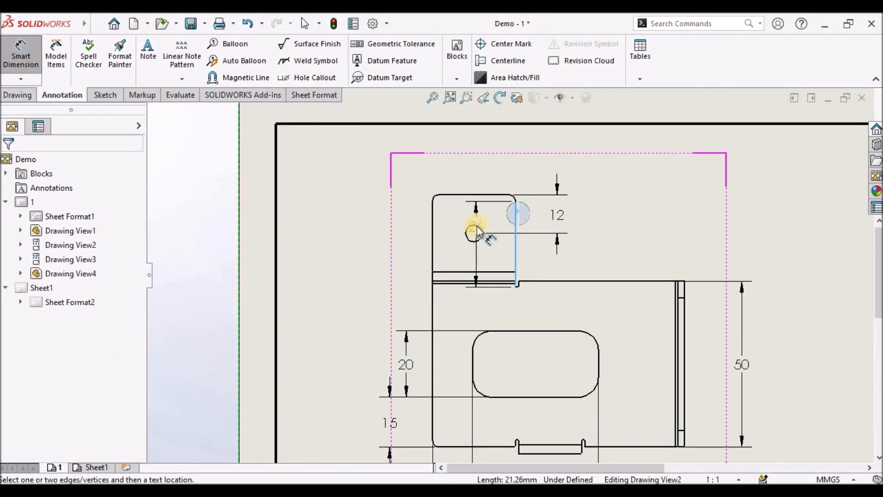
left_click(474, 232)
left_click(487, 175)
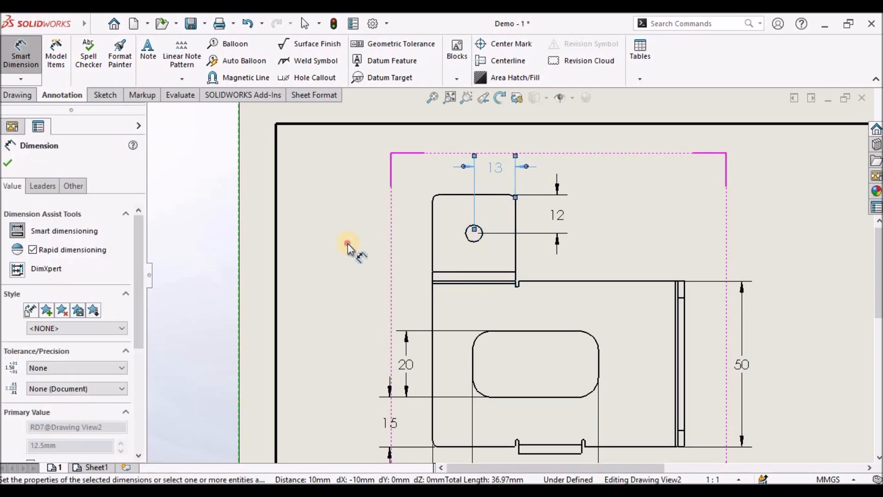
- Dimension the tab's width between its left and right edges in the top view
key("Escape")
scroll(504, 264, "up", 2)
scroll(492, 267, "down", 1)
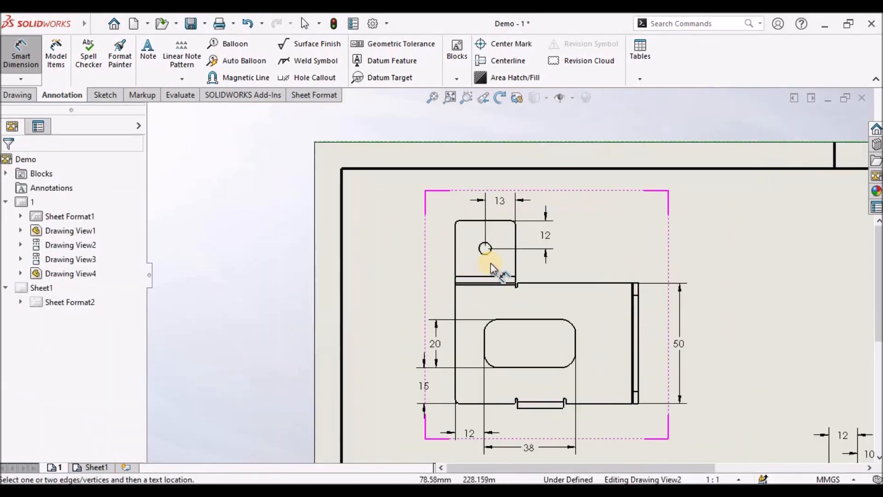
left_click(518, 255)
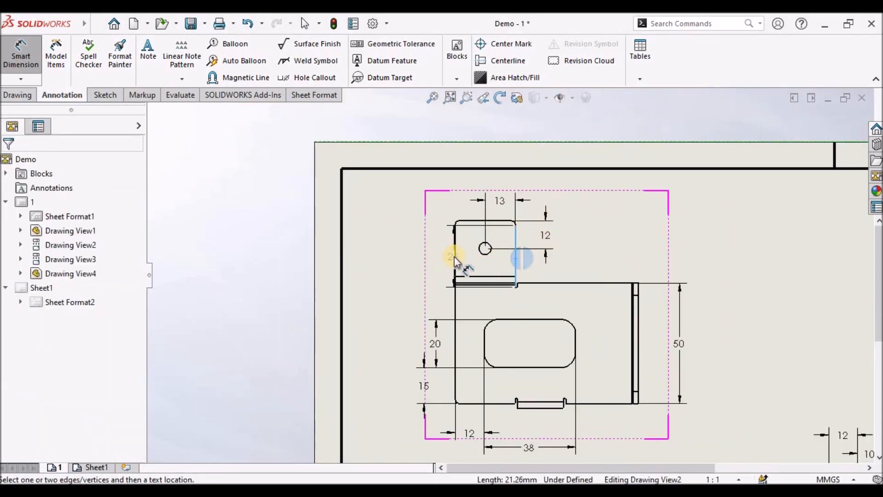
left_click(454, 255)
left_click(484, 185)
- Dimension the tab's height from its top edge down to the plate's top edge
key("Escape")
scroll(457, 255, "down", 2)
scroll(465, 257, "down", 1)
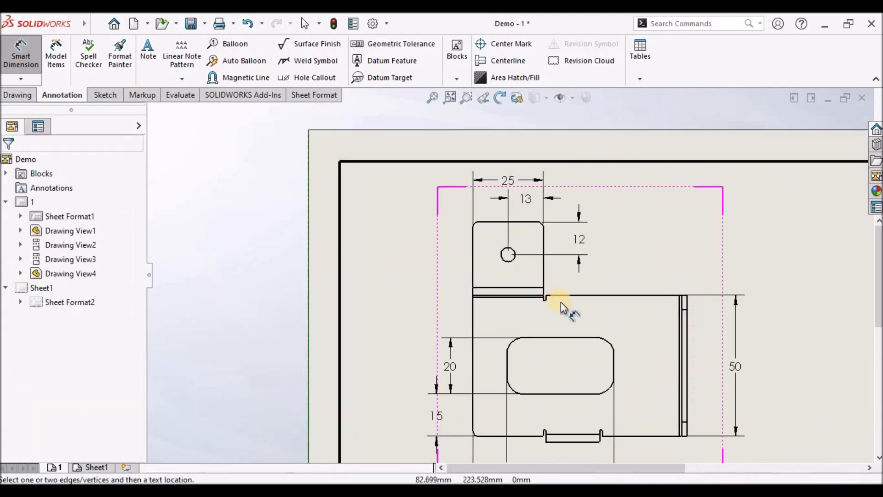
left_click(565, 294)
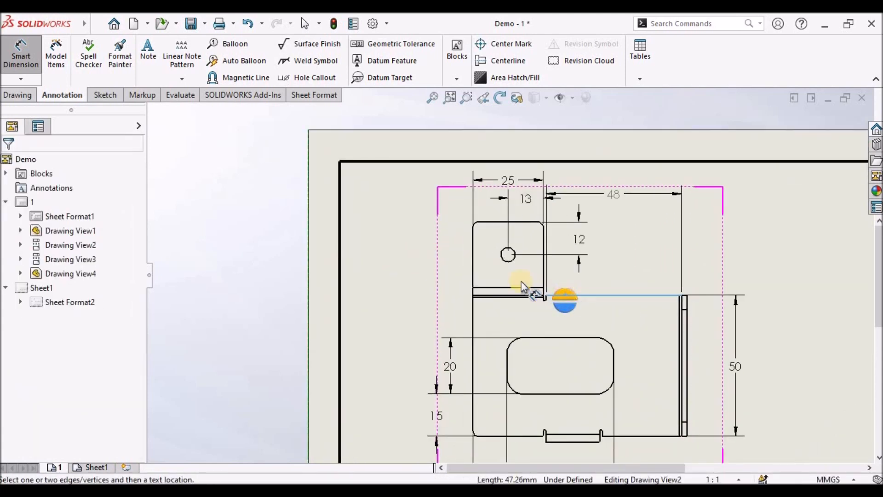
left_click(490, 224)
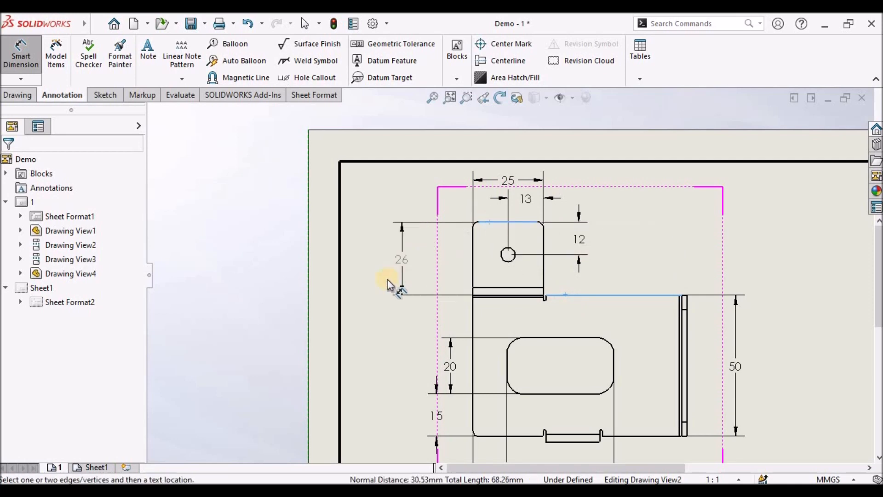
left_click(375, 345)
- Dimension the slot's corner radius and add the text "4 PLACES" after the value
scroll(569, 335, "up", 3)
scroll(551, 309, "down", 2)
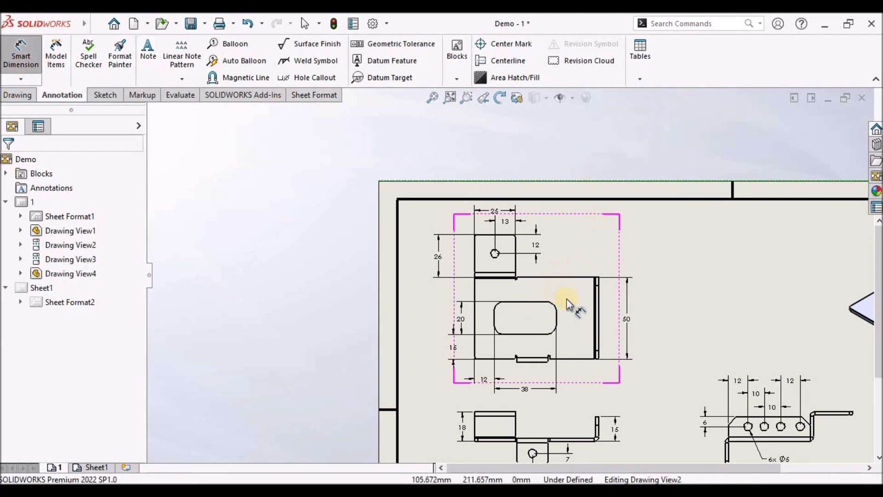
scroll(567, 299, "down", 1)
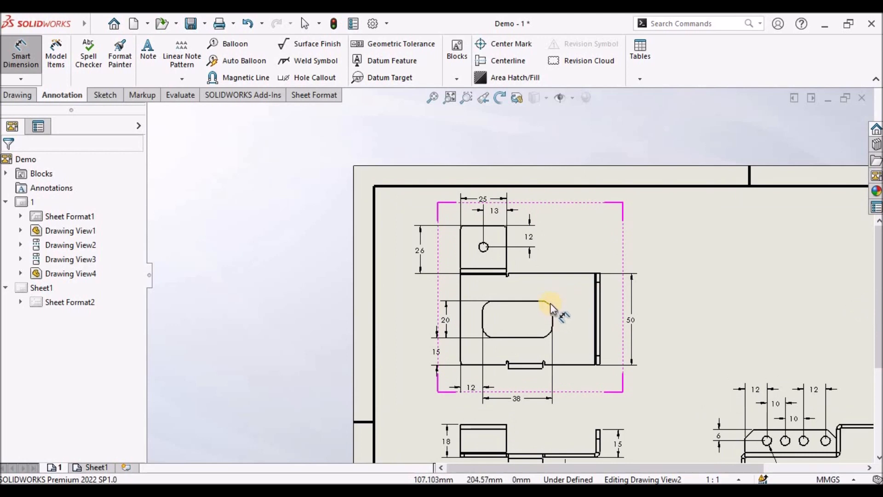
left_click(551, 305)
left_click(619, 252)
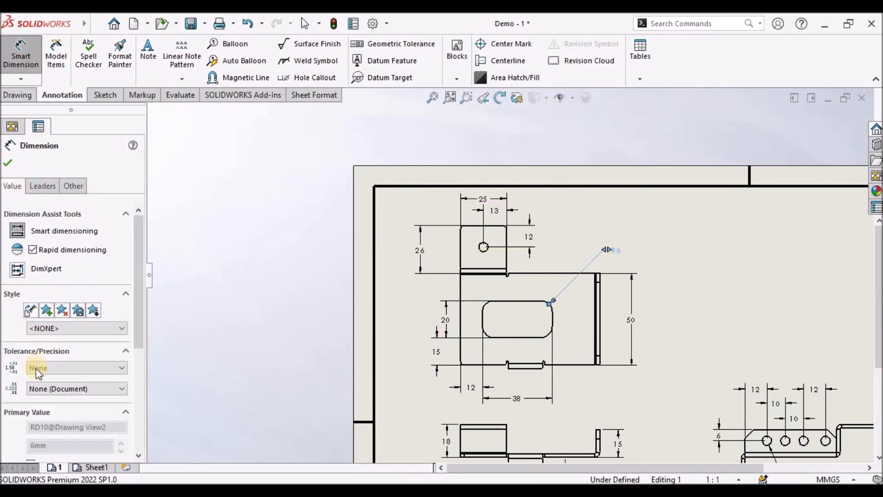
left_click_drag(138, 345, 138, 403)
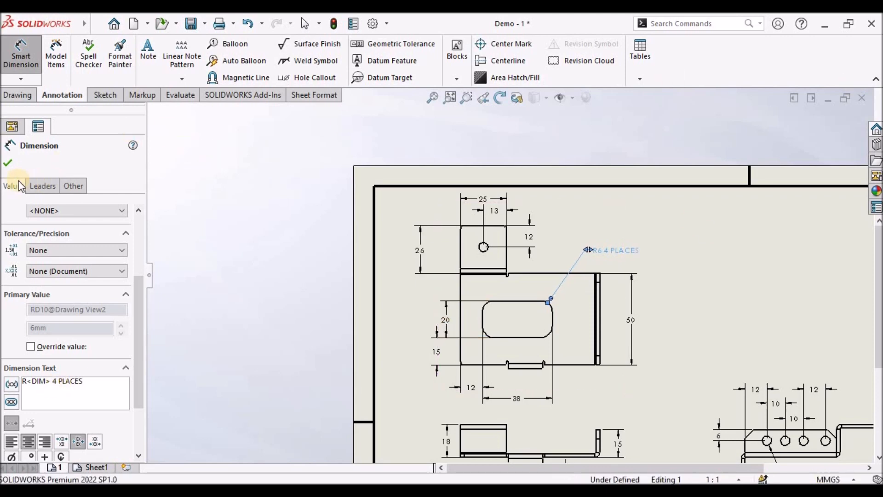
left_click(8, 163)
key("Escape")
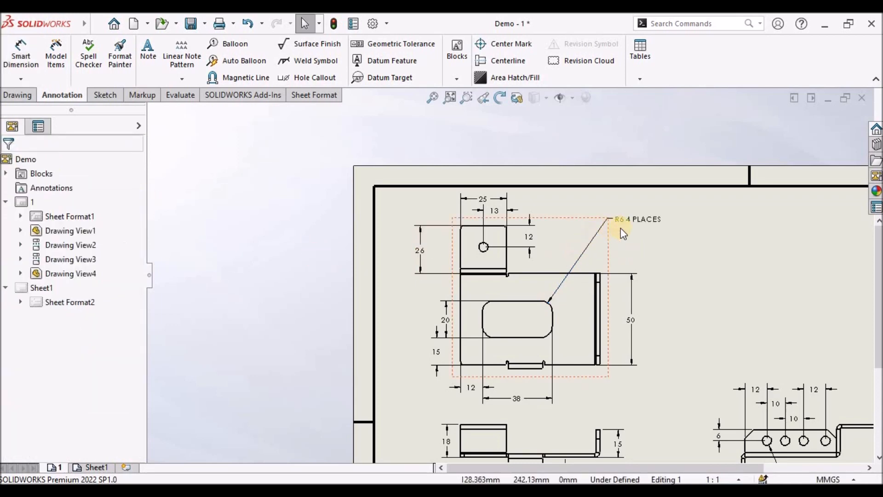
- Reposition the radius callout slightly and save the drawing
left_click_drag(624, 247, 623, 247)
left_click(697, 275)
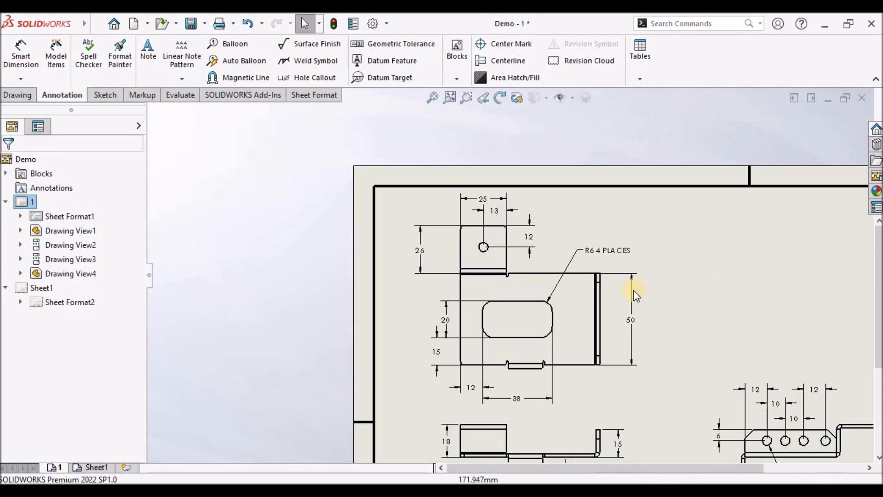
scroll(633, 288, "up", 1)
left_click(438, 94)
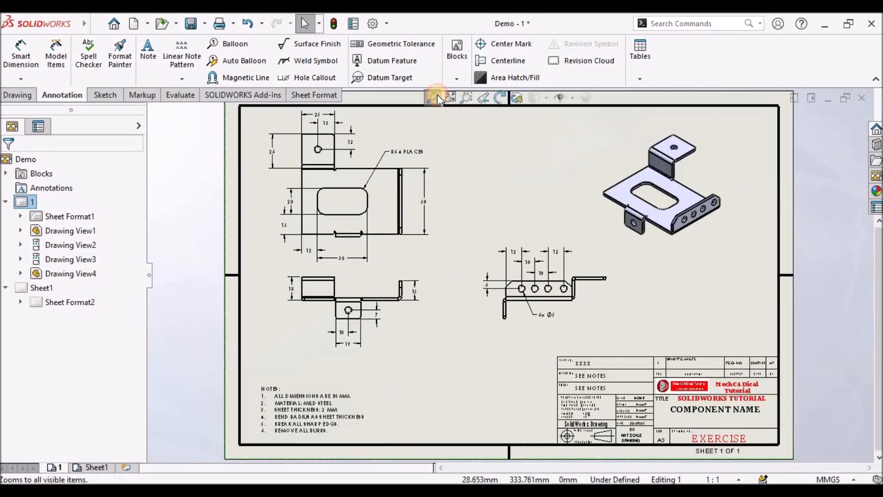
left_click(191, 24)
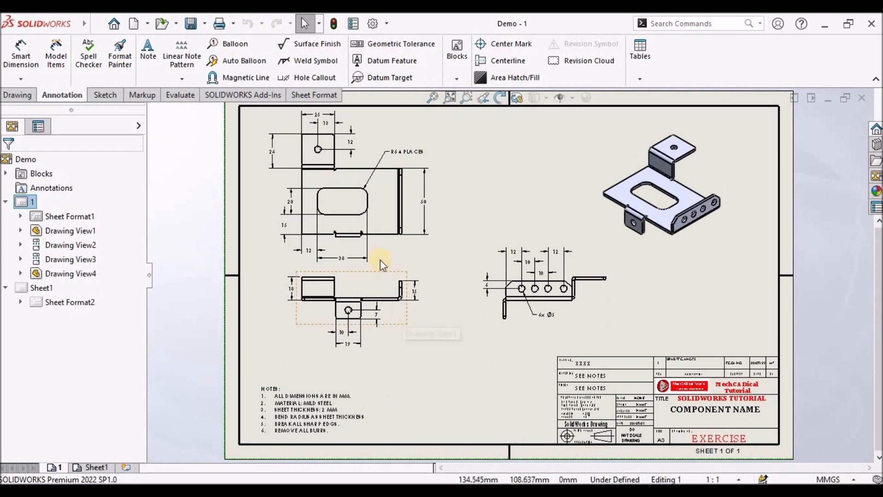
- Move the top view and the view below it slightly downward on the sheet
left_click_drag(397, 239, 397, 253)
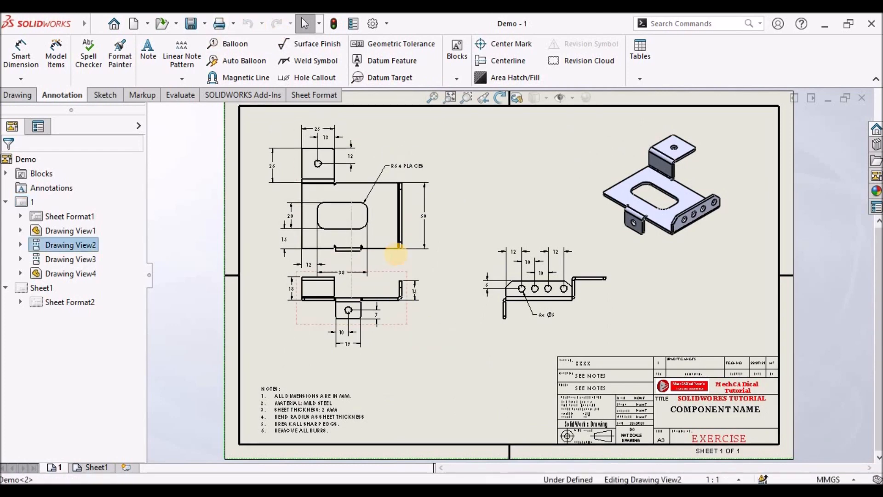
left_click(399, 320)
left_click_drag(404, 320, 401, 333)
key("Escape")
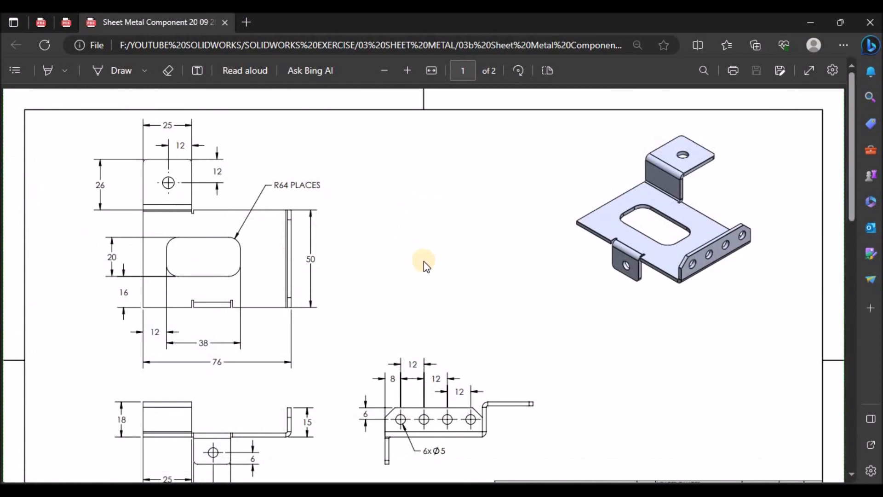
- Examine both pages of the reference PDF drawing, including the flat pattern coordinates
scroll(423, 262, "down", 8)
scroll(424, 261, "up", 8)
scroll(424, 261, "down", 10)
scroll(424, 261, "up", 10)
scroll(363, 289, "down", 10)
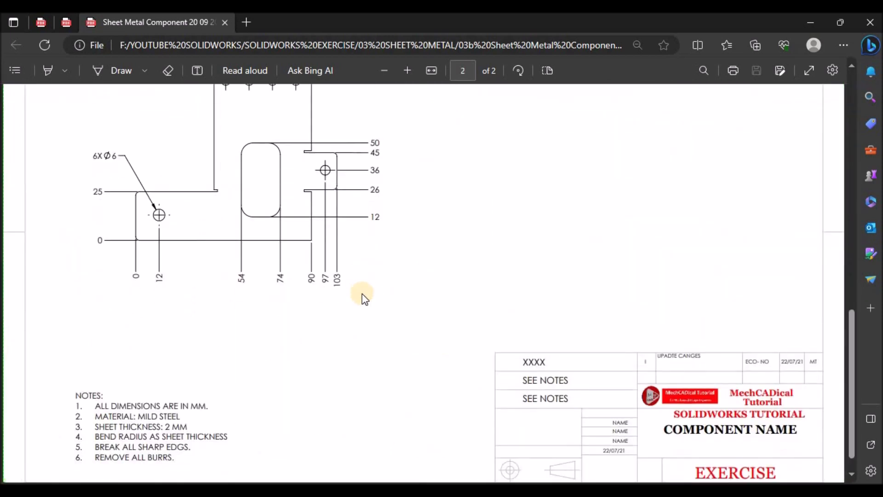
scroll(364, 297, "up", 1)
left_click_drag(851, 299, 567, 333)
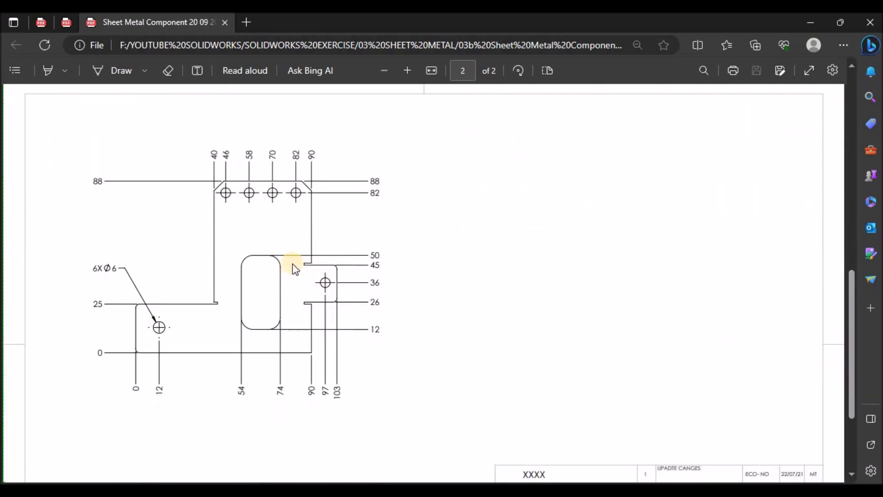
key("alt+Tab")
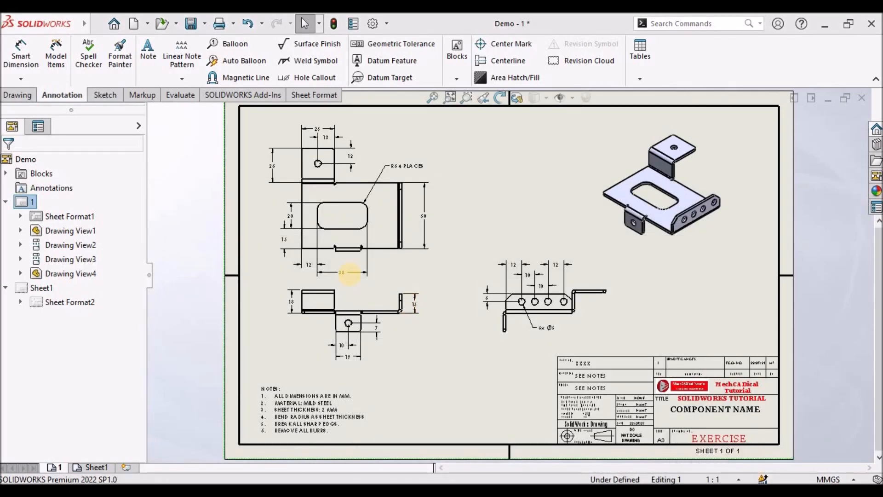
- Insert center marks on the tab hole and on the four holes of the side flange
left_click(496, 43)
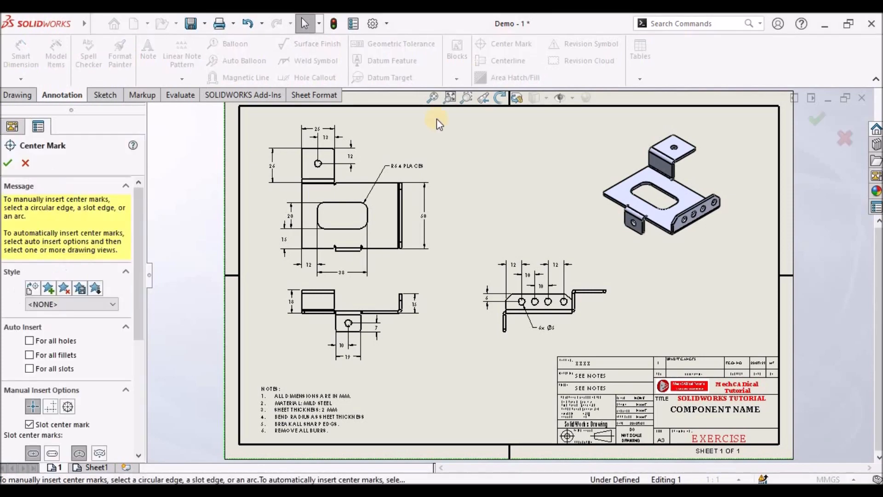
scroll(343, 181, "down", 2)
left_click(336, 177)
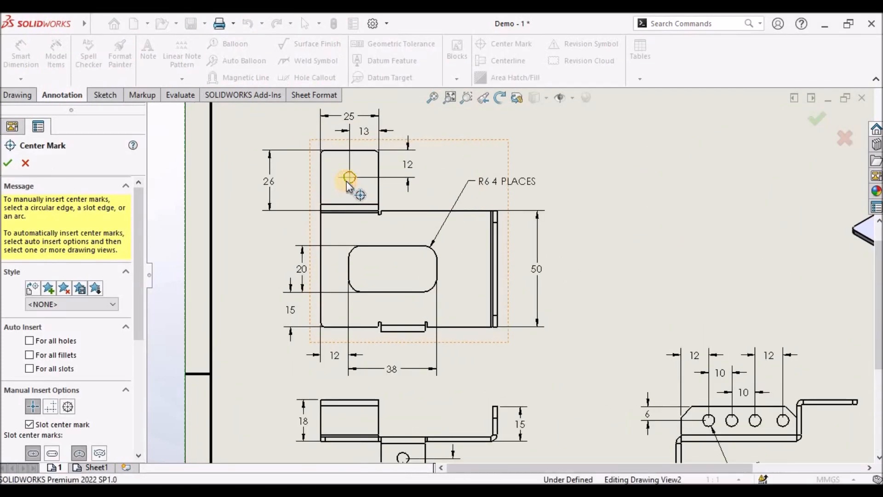
scroll(505, 295, "up", 3)
scroll(646, 364, "down", 4)
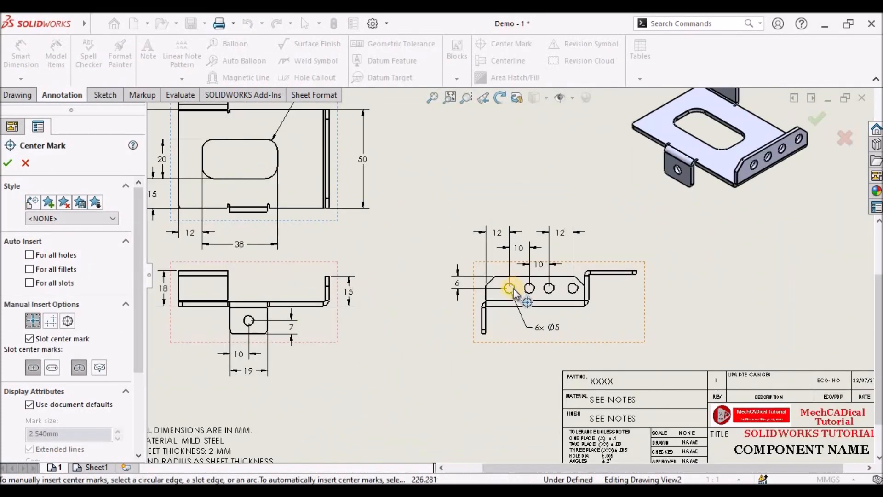
left_click(514, 288)
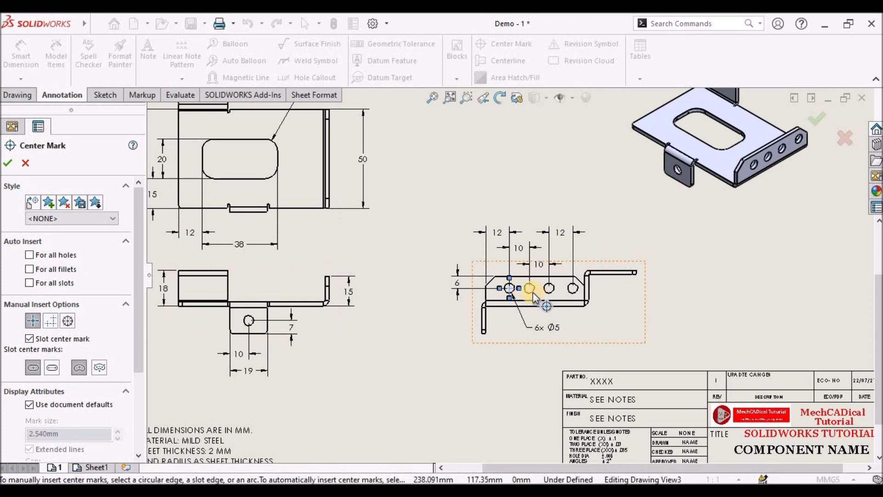
left_click(531, 291)
left_click(553, 292)
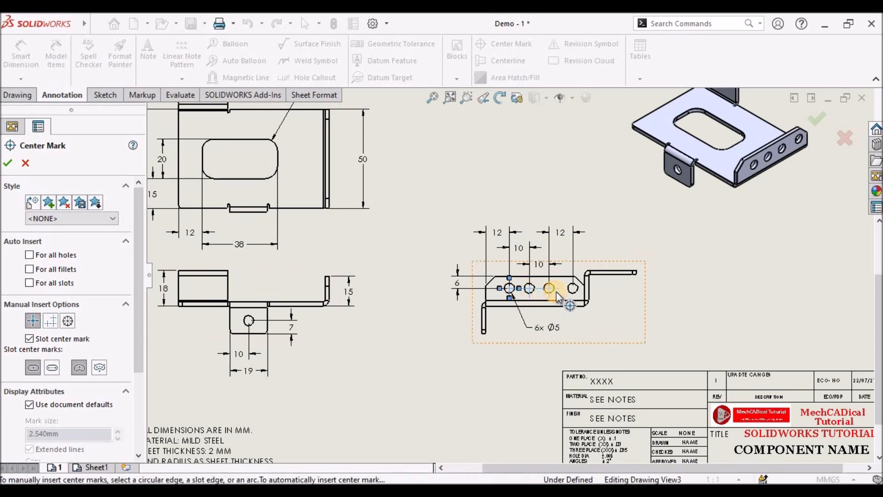
left_click(570, 292)
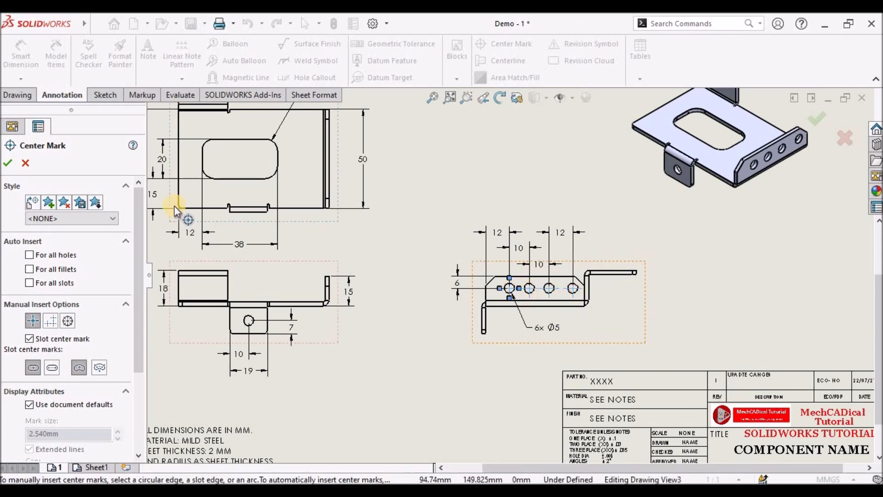
left_click(8, 164)
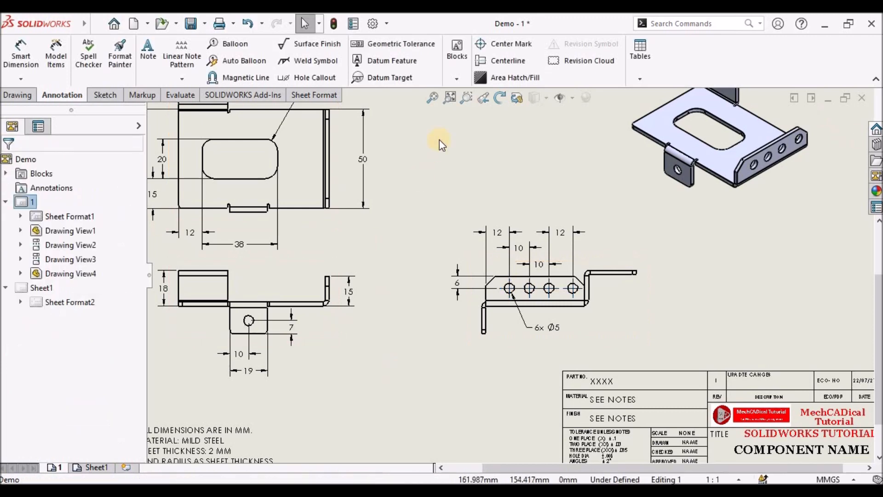
- Switch to the second sheet, Sheet1
left_click(433, 97)
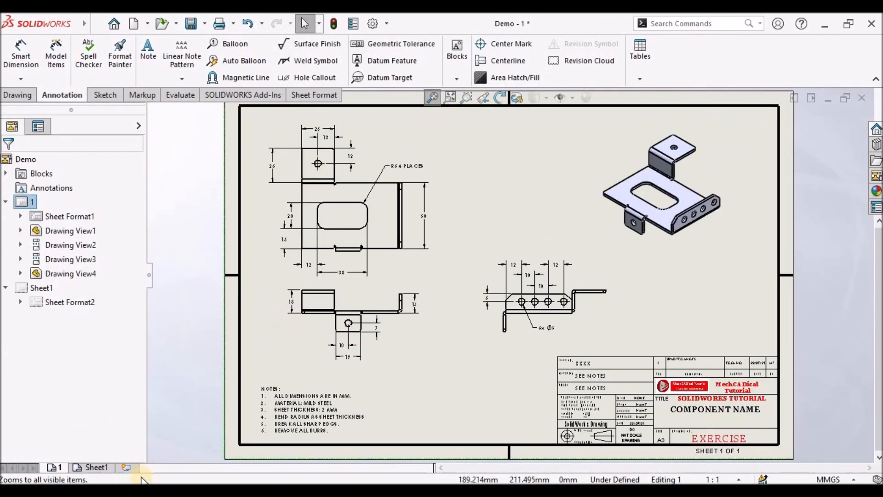
left_click(96, 466)
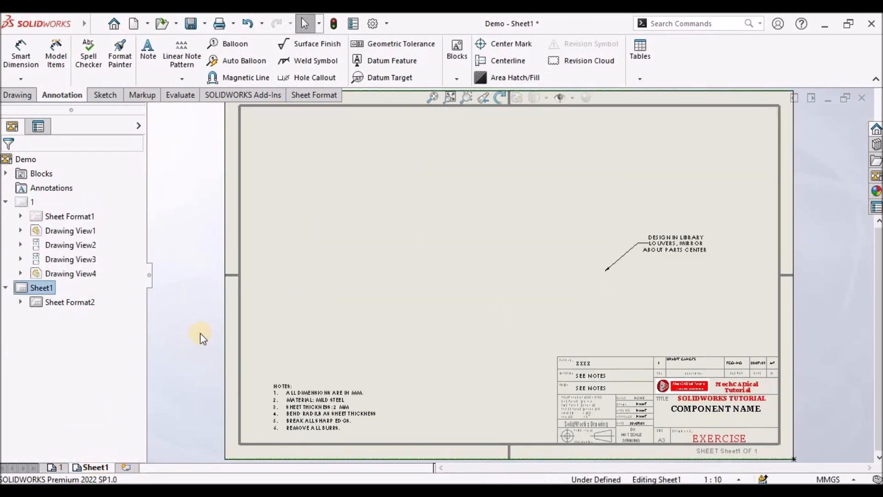
left_click(19, 95)
left_click(13, 55)
left_click(54, 257)
left_click(407, 212)
left_click(521, 255)
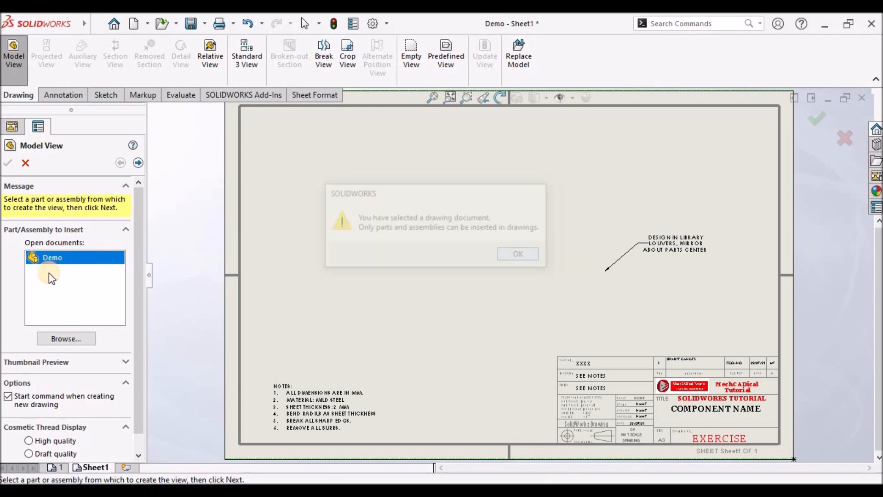
left_click(357, 220)
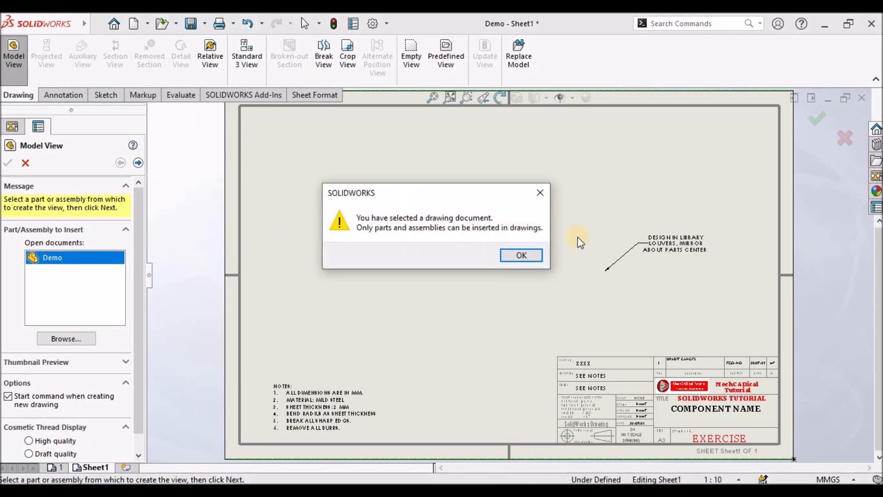
left_click(522, 256)
left_click(76, 338)
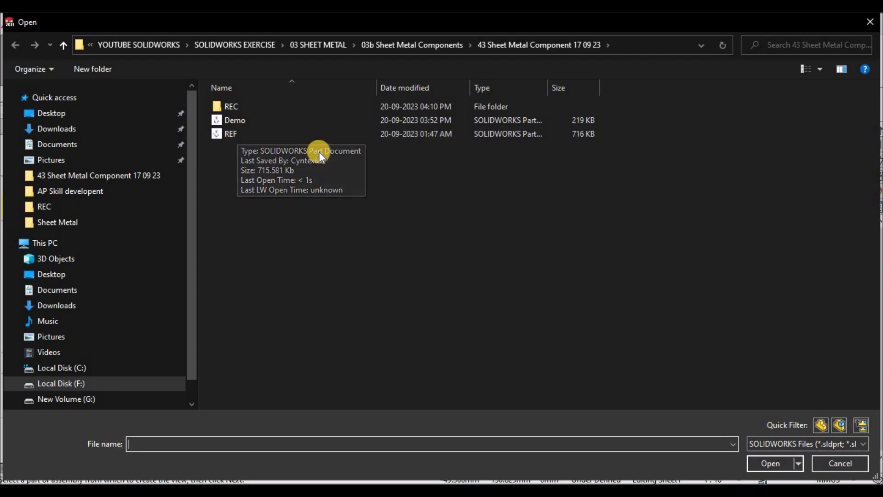
left_click(829, 462)
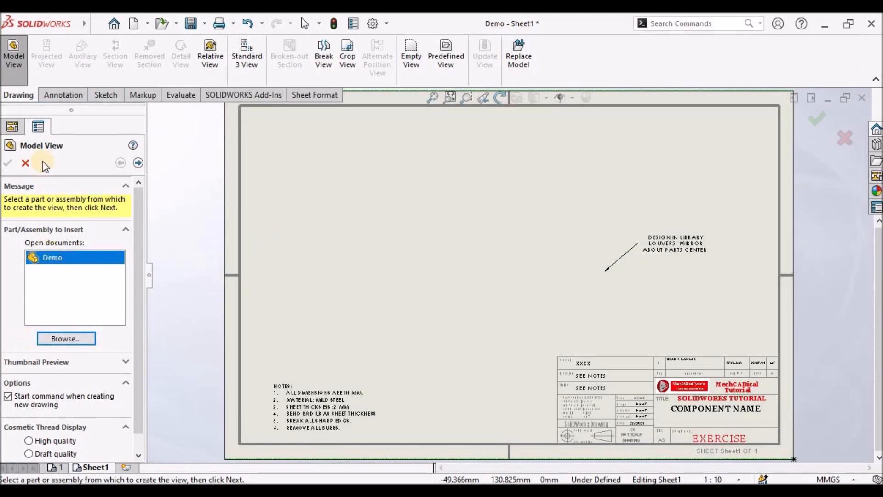
left_click(26, 162)
- Insert a model view of the Demo part on Sheet1 using the Flat pattern orientation
left_click(13, 51)
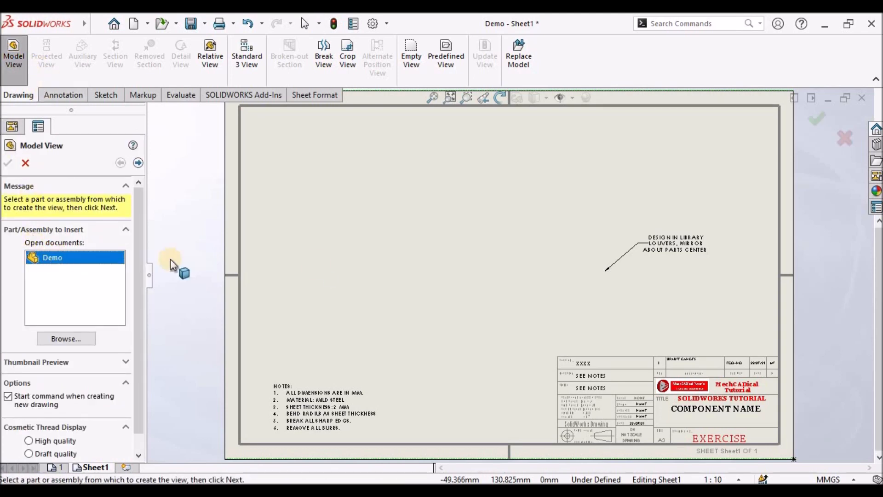
double_click(51, 259)
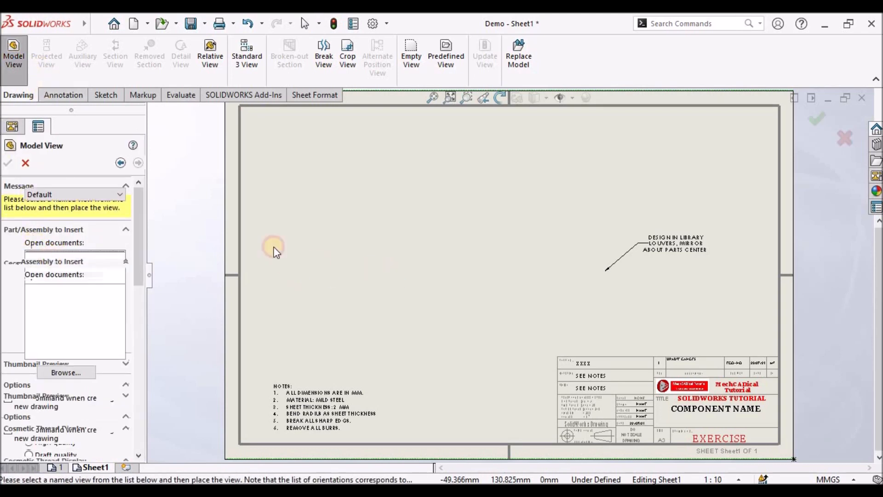
left_click(375, 239)
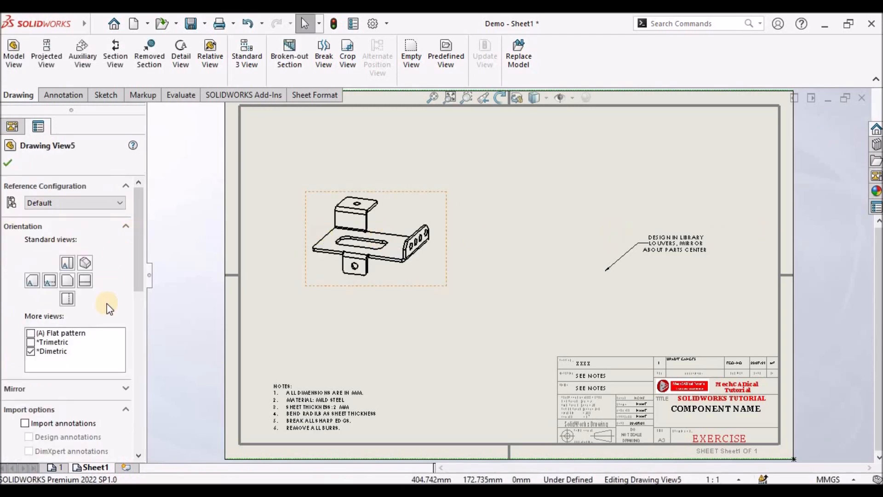
left_click(30, 332)
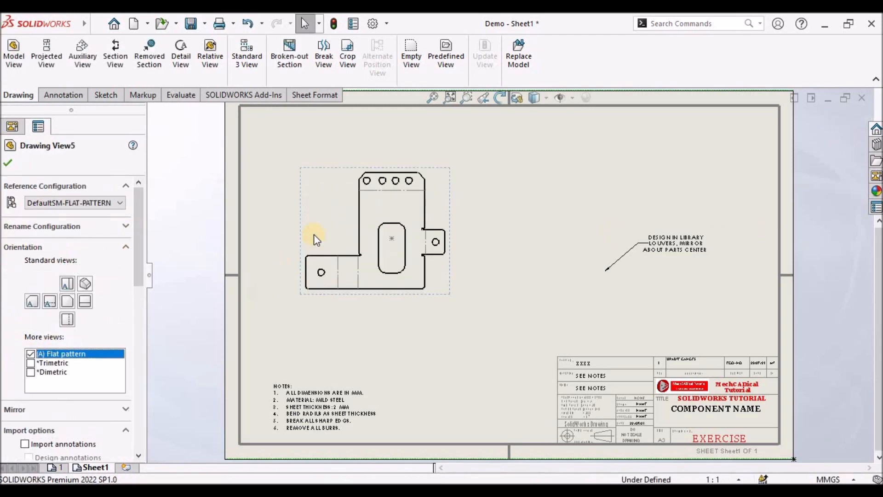
left_click(429, 336)
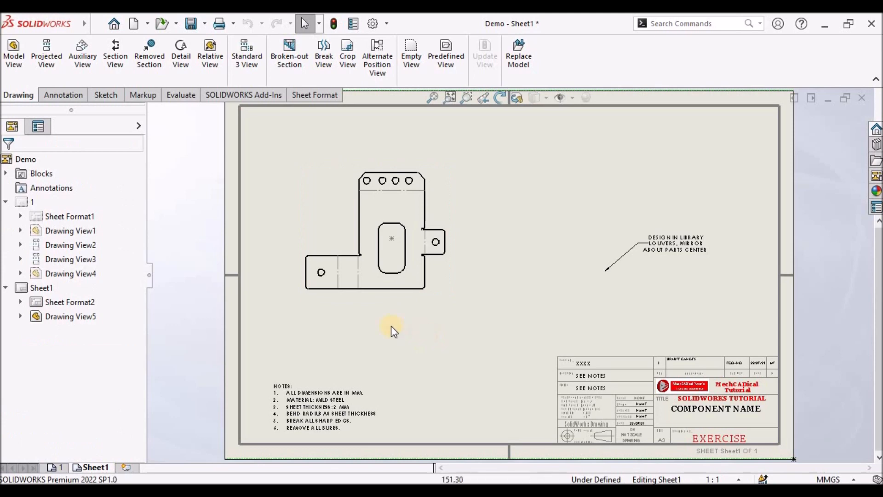
- Open the part from the flat pattern view and activate its DefaultSM-FLAT-PATTERN configuration
scroll(391, 279, "up", 3)
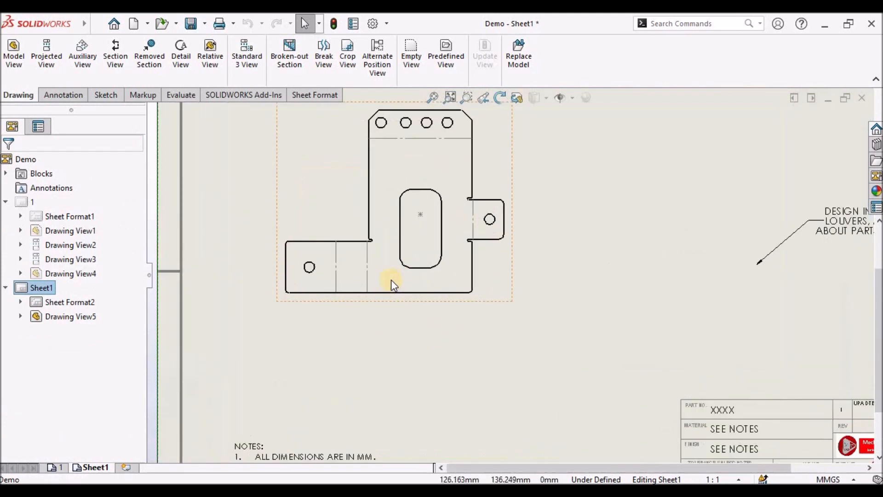
left_click(497, 285)
right_click(493, 274)
left_click(504, 88)
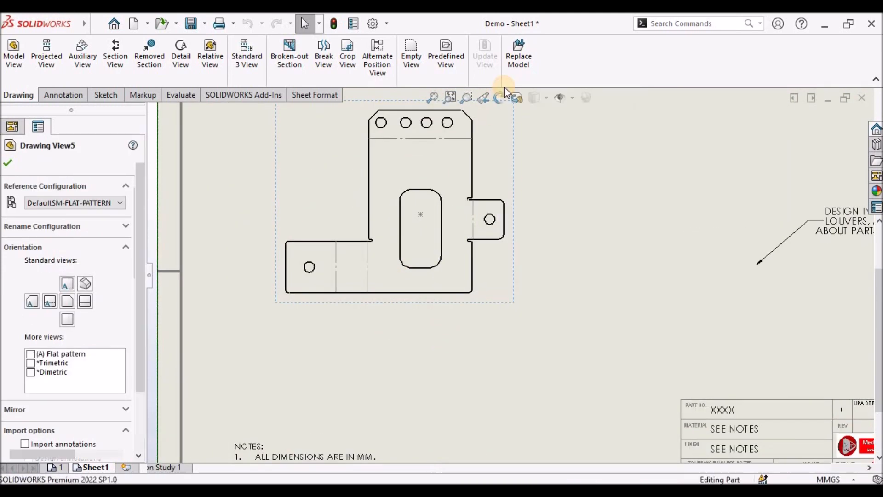
left_click(109, 147)
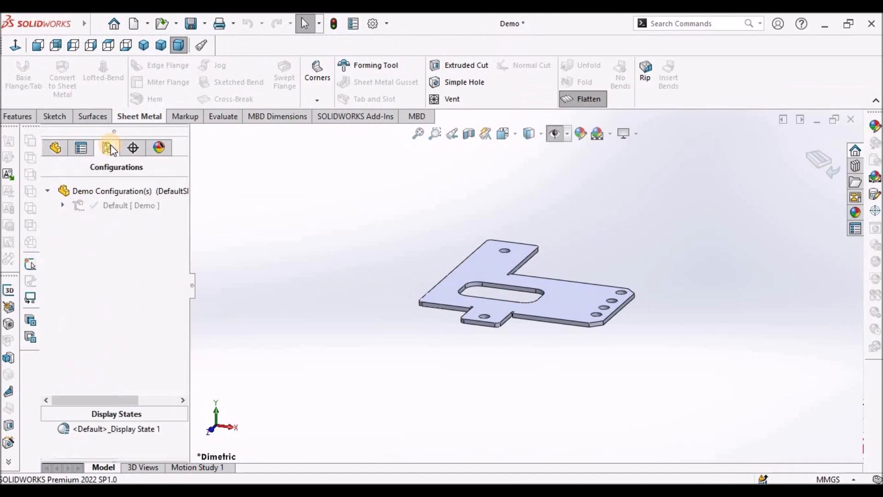
left_click(63, 205)
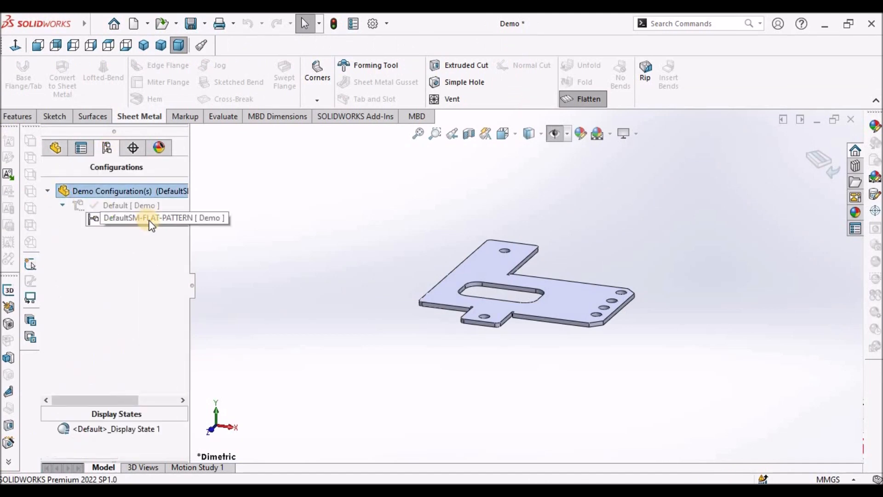
double_click(145, 222)
- Switch back to the Demo - Sheet1 drawing window and fit the sheet to the screen
mouse_move(71, 22)
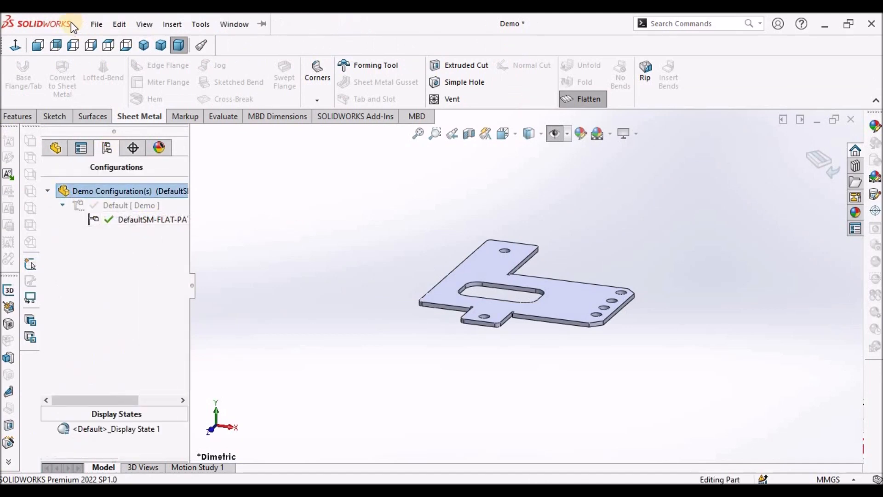
left_click(226, 26)
left_click(254, 159)
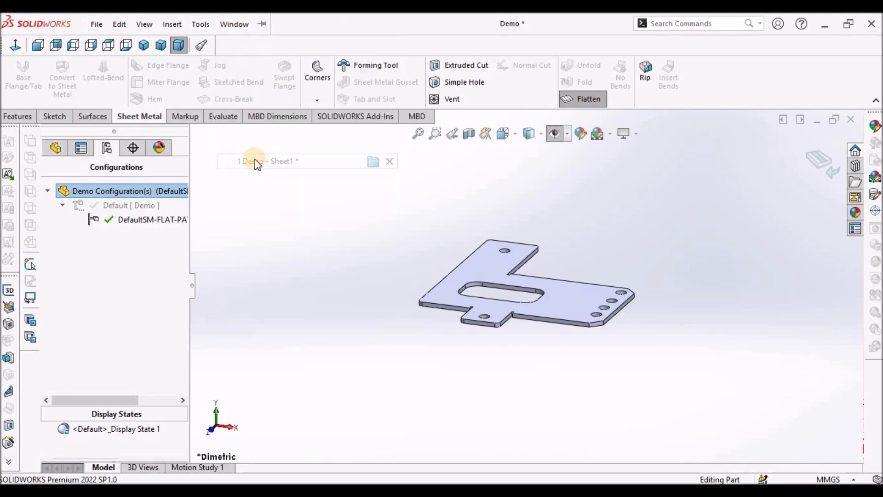
left_click(520, 310)
key("f")
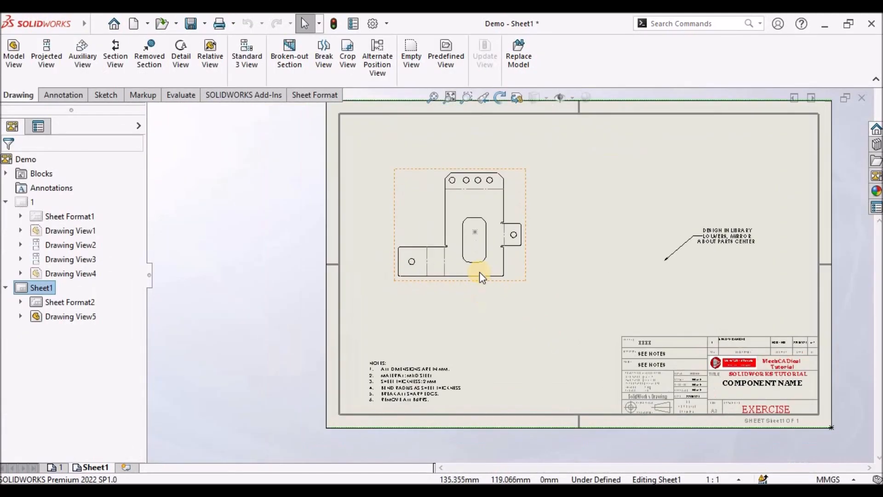
- Add horizontal ordinate dimensions along the flat pattern's bottom, from the lower-left corner to each vertical edge and bend line
left_click(68, 95)
left_click(21, 78)
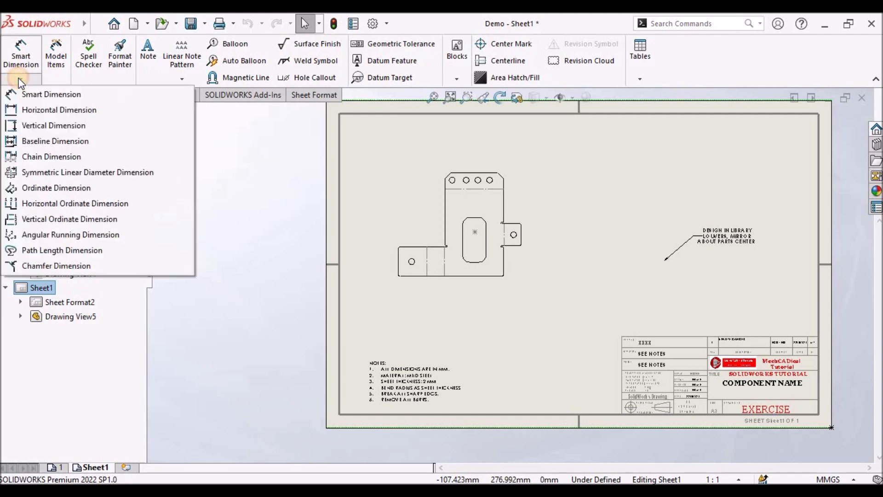
left_click(52, 205)
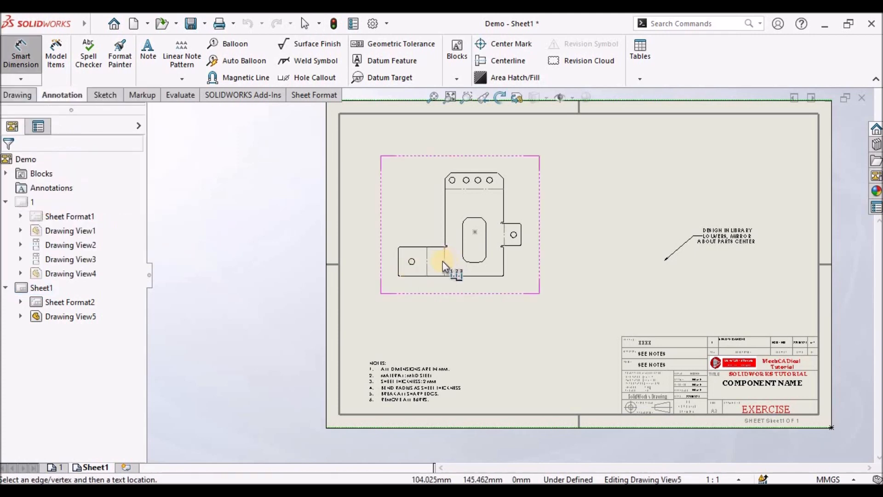
scroll(428, 257, "down", 3)
left_click(379, 294)
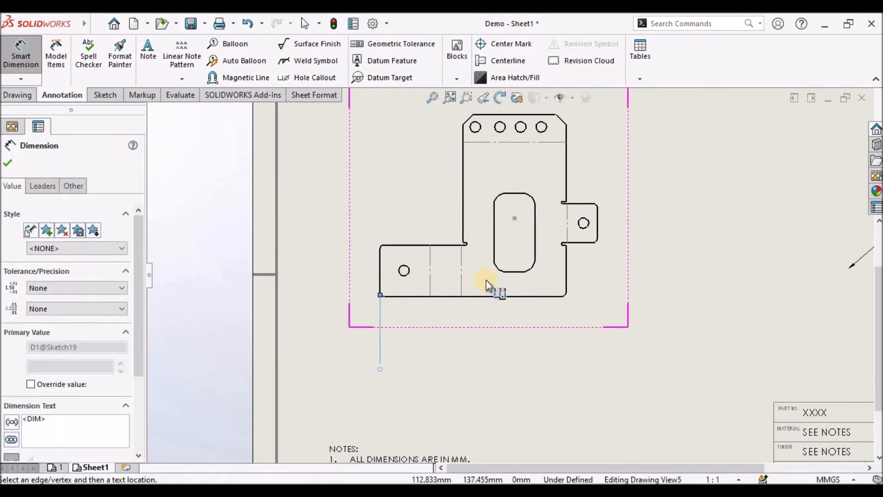
left_click(463, 226)
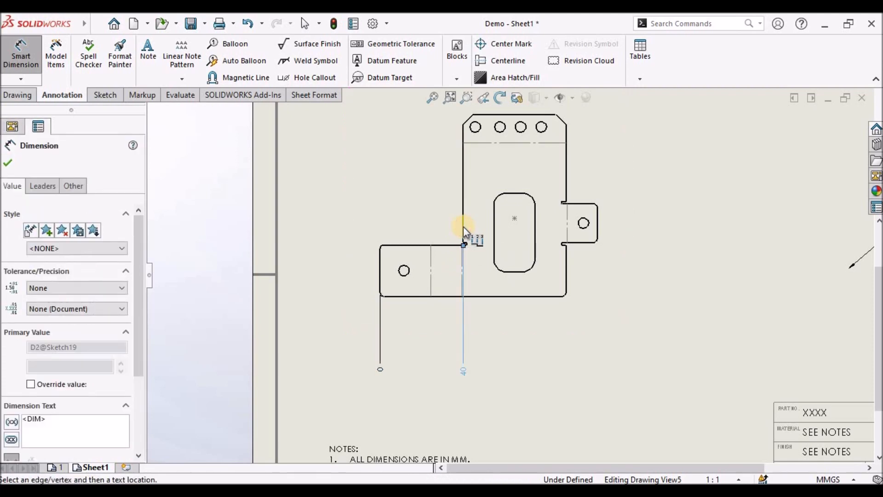
left_click(494, 261)
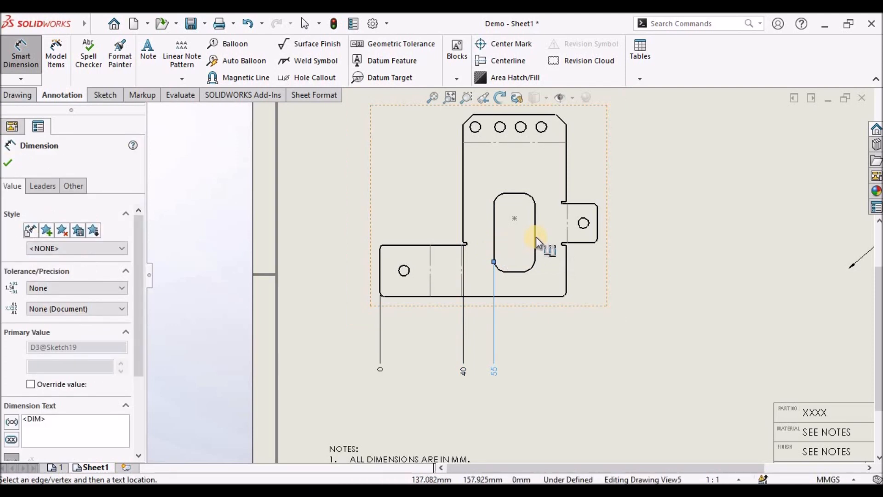
left_click(535, 236)
left_click(565, 246)
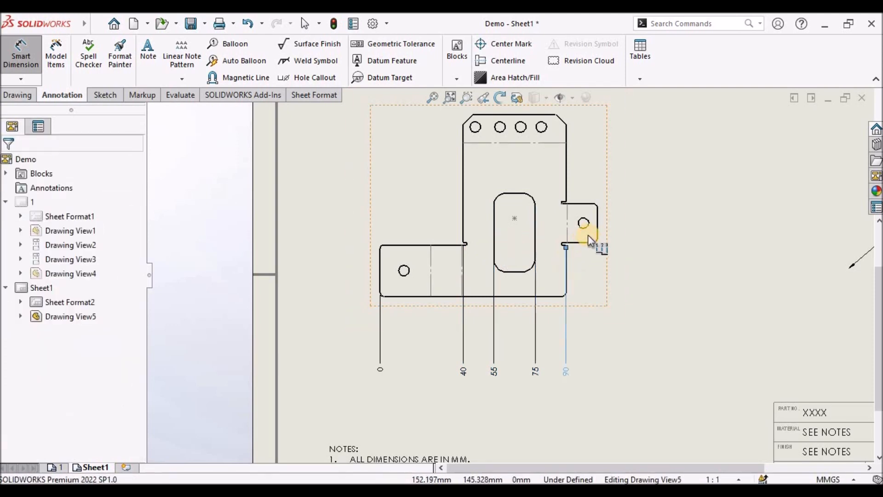
left_click(597, 210)
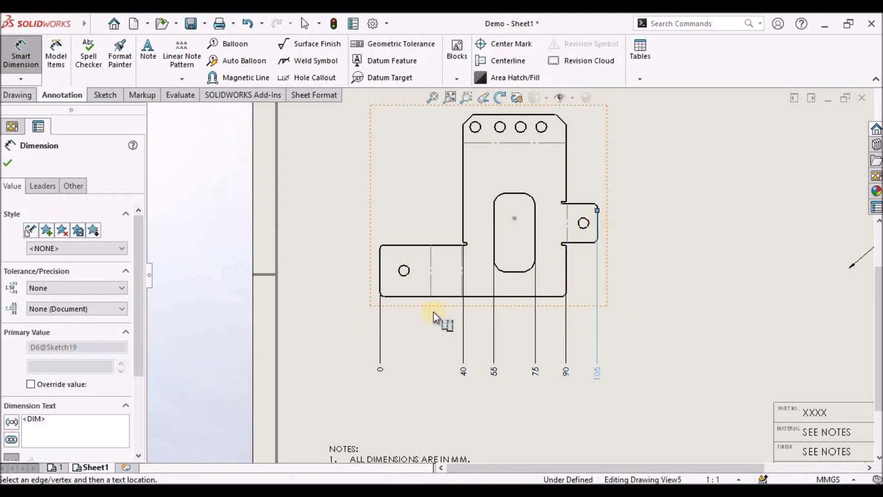
left_click(7, 162)
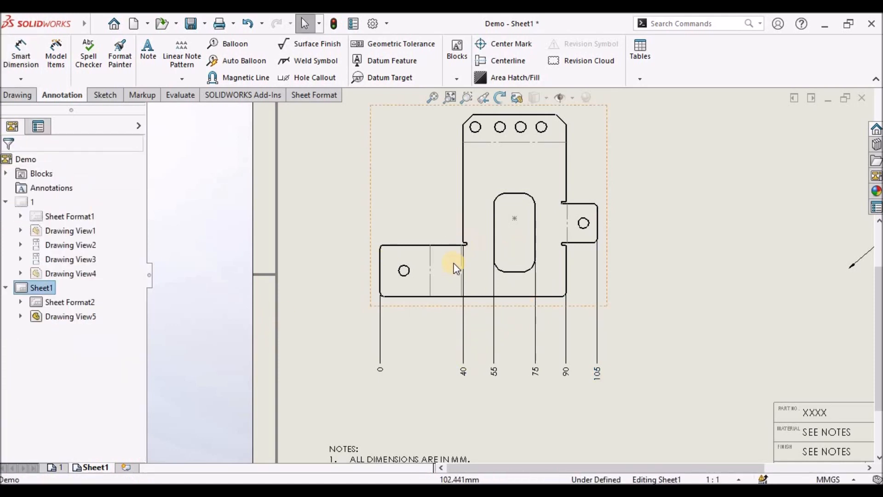
- Delete the 40 ordinate dimension from the bottom row
left_click(464, 371)
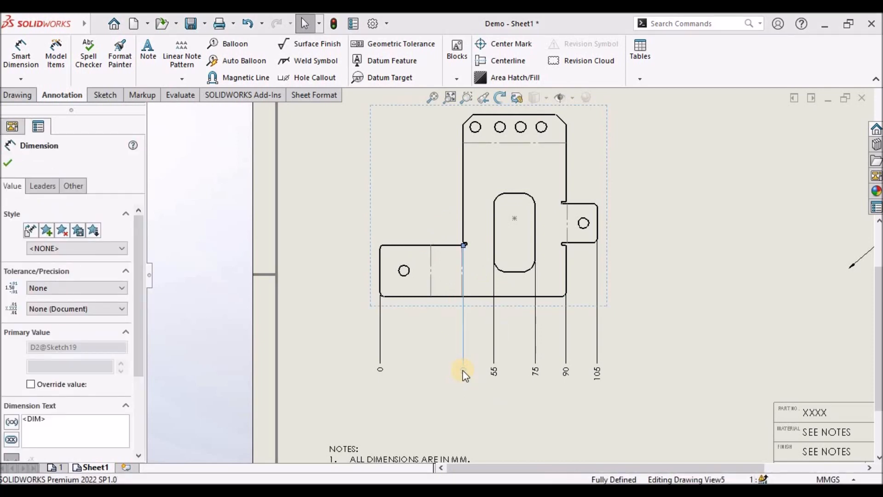
key("Delete")
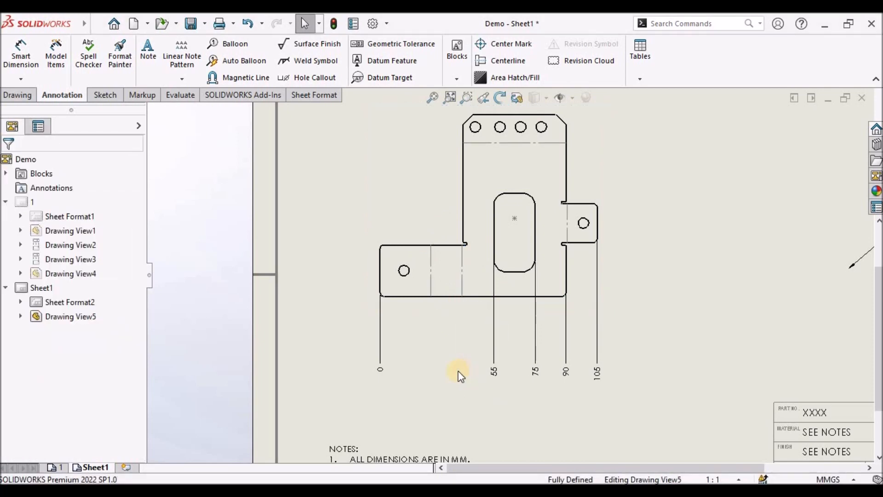
- Add a top row of horizontal ordinate dimensions to the upper flange corners and the four hole centres
left_click(21, 79)
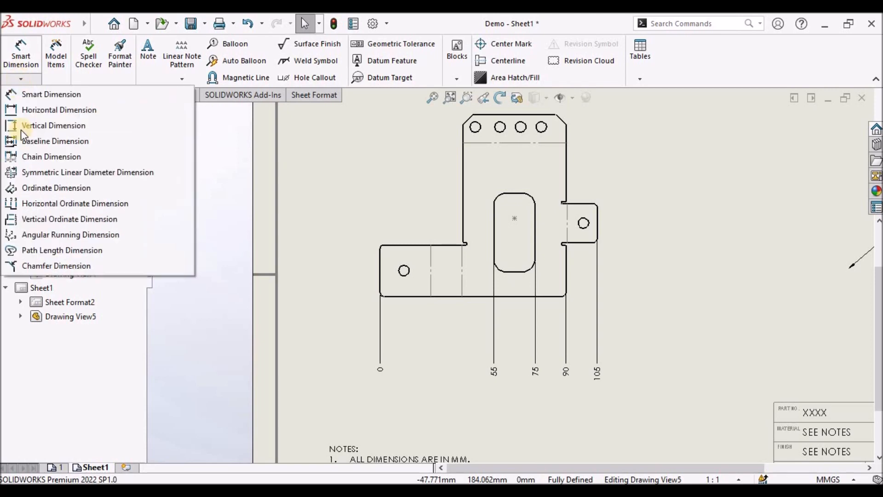
left_click(39, 203)
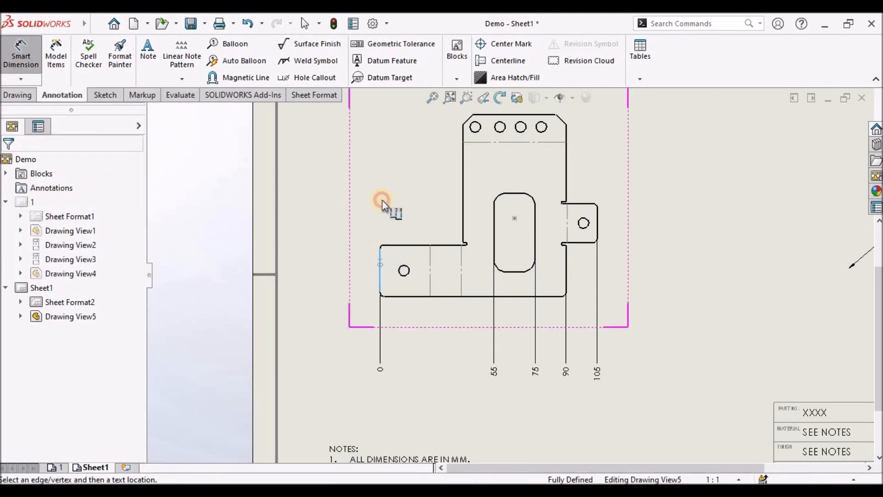
left_click(388, 154)
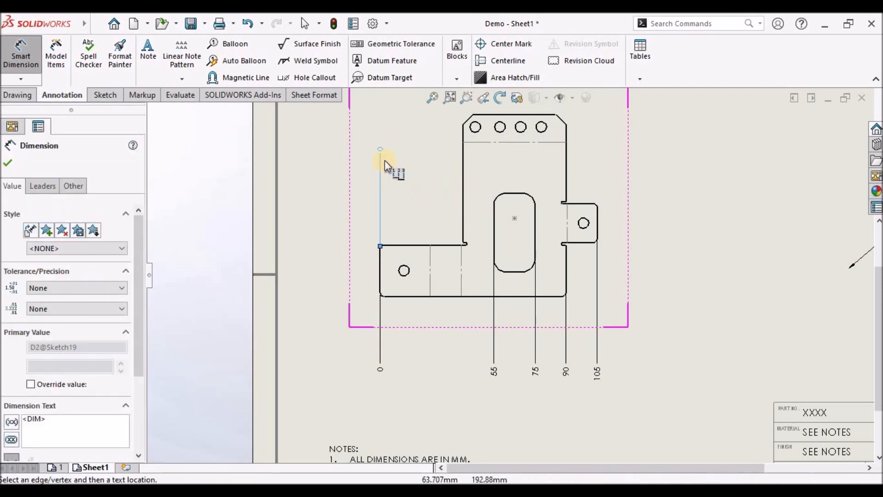
scroll(460, 186, "up", 3)
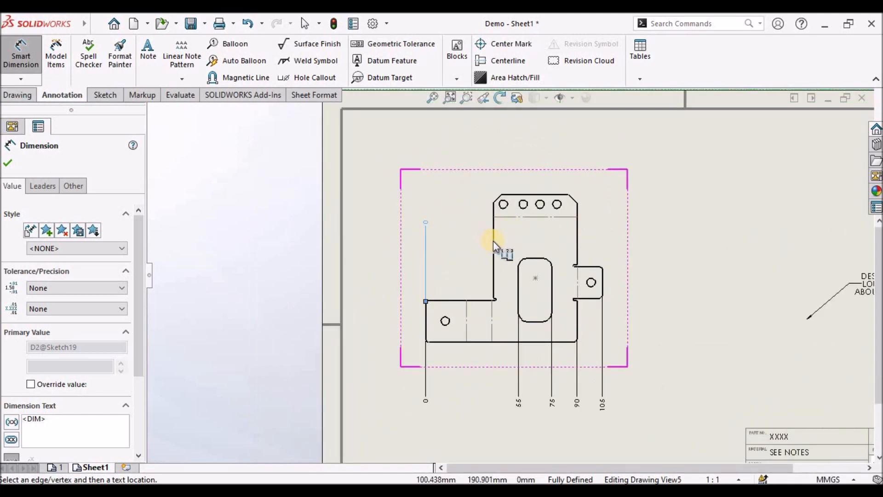
left_click(493, 230)
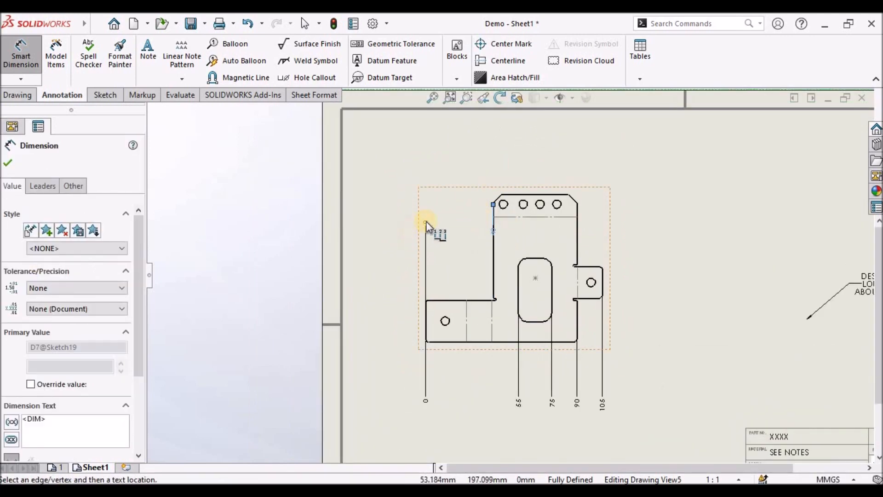
left_click(426, 159)
left_click(576, 216)
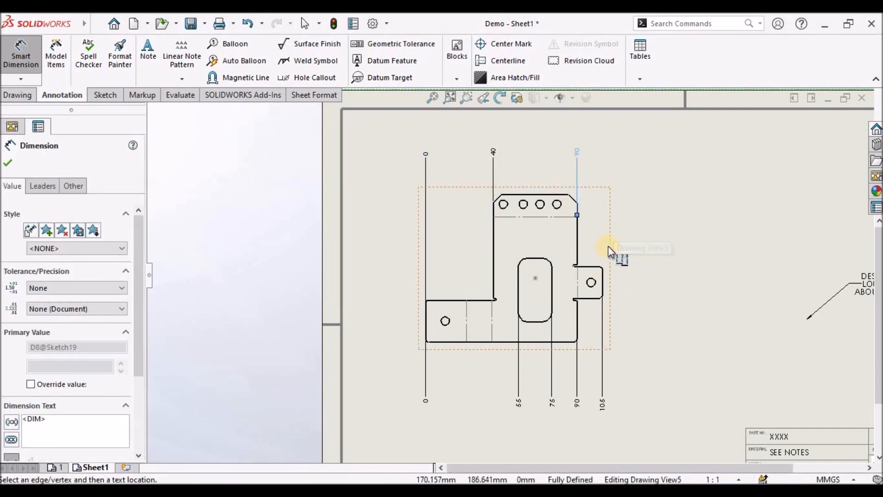
scroll(518, 209, "down", 2)
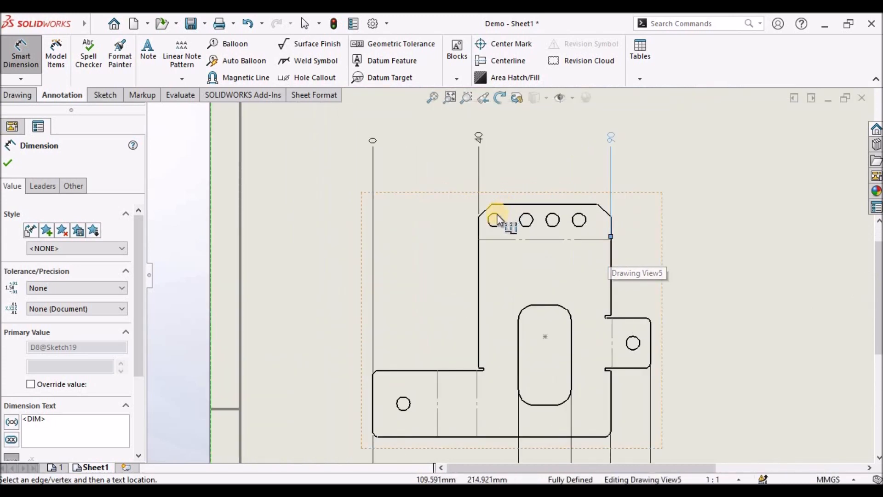
left_click(495, 218)
left_click(526, 218)
left_click(553, 218)
left_click(581, 217)
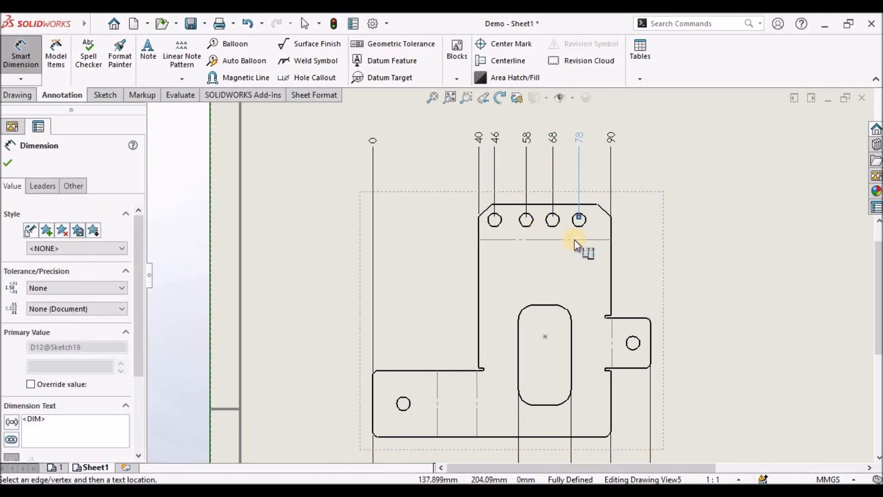
scroll(570, 233, "up", 3)
left_click(8, 162)
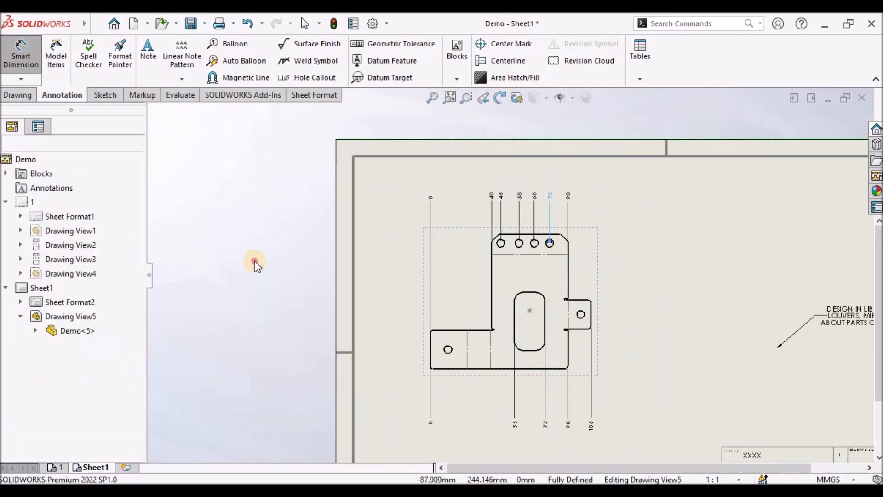
- Hide the zero base ordinate dimension of the top row
key("Escape")
scroll(422, 195, "down", 2)
left_click(406, 183)
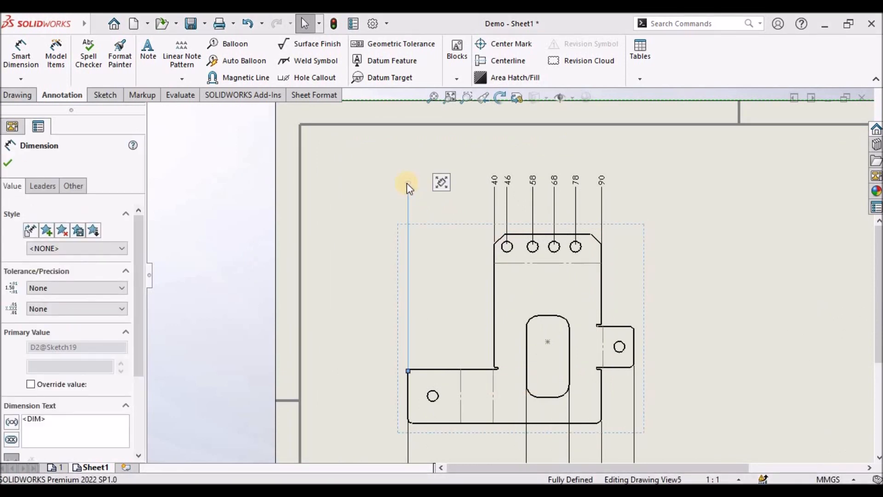
right_click(406, 184)
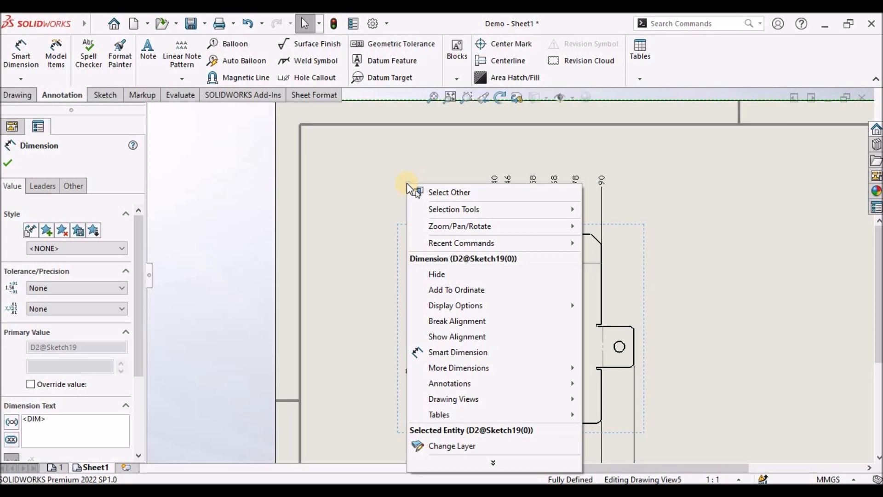
left_click(434, 274)
left_click(332, 259)
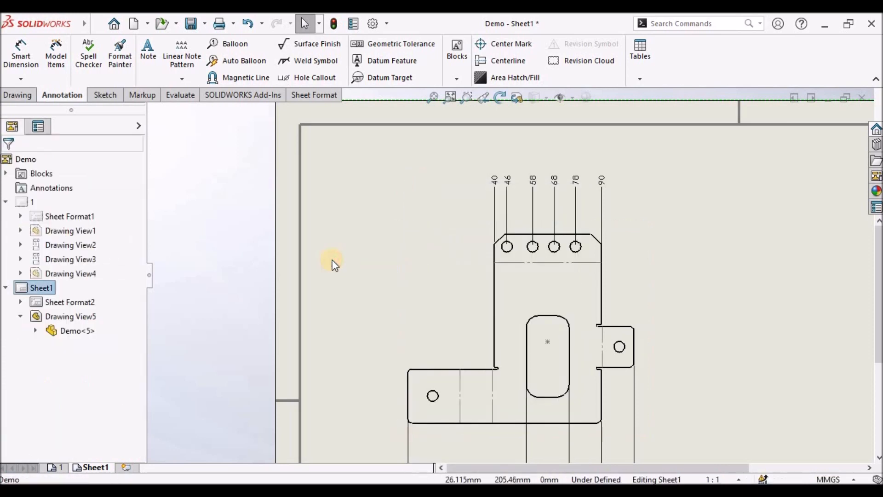
scroll(518, 280, "down", 3)
scroll(562, 375, "up", 2)
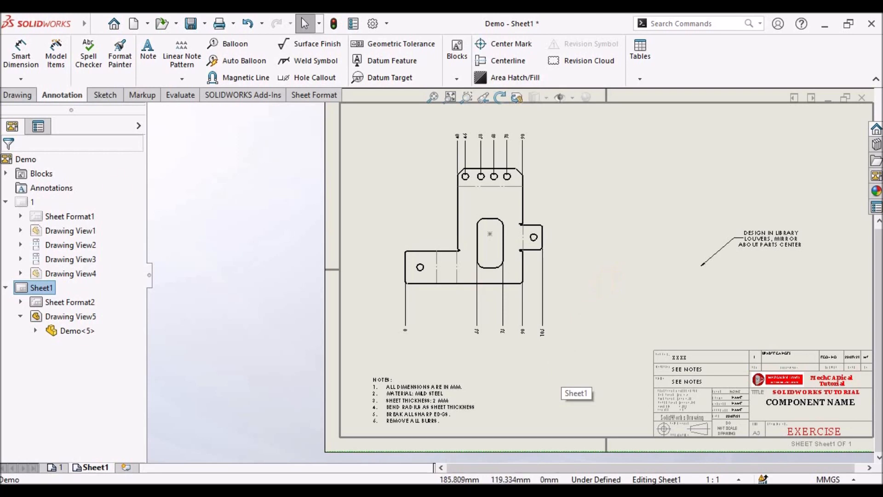
- Add a column of vertical ordinate dimensions on the flat pattern's left, from the lower-left corner to the flange edges, hole centres and top edge
left_click(23, 81)
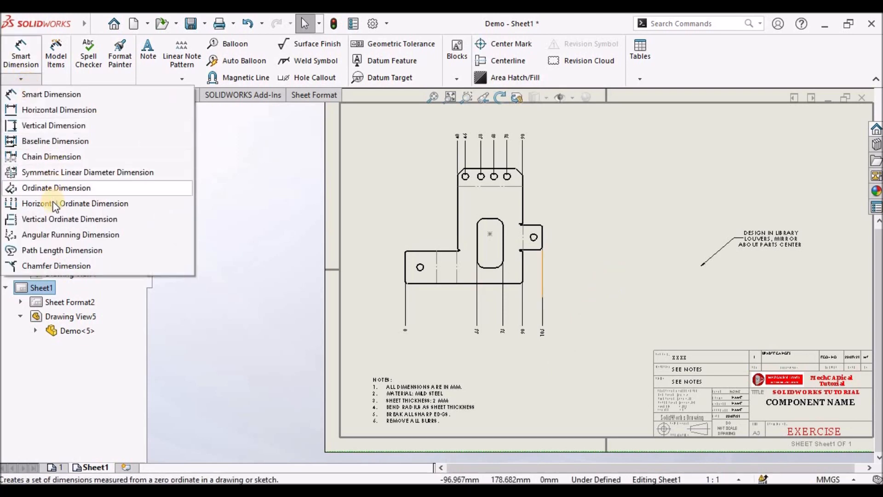
left_click(53, 218)
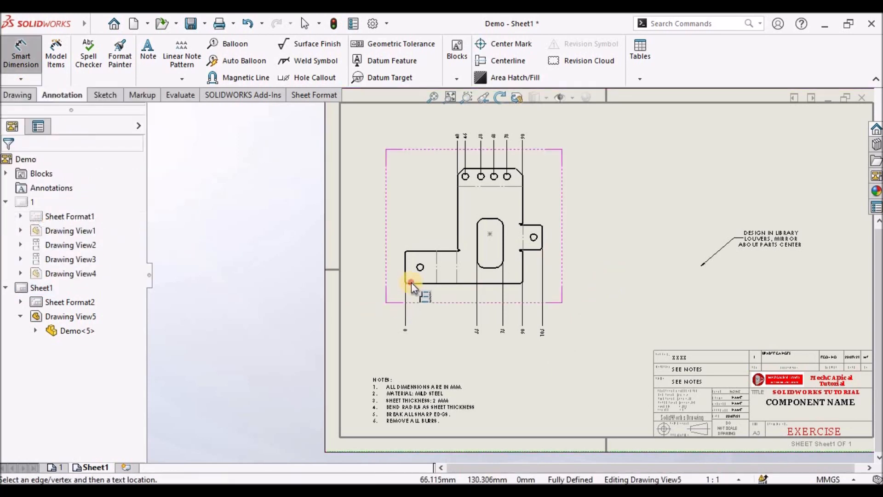
left_click(364, 282)
left_click(426, 251)
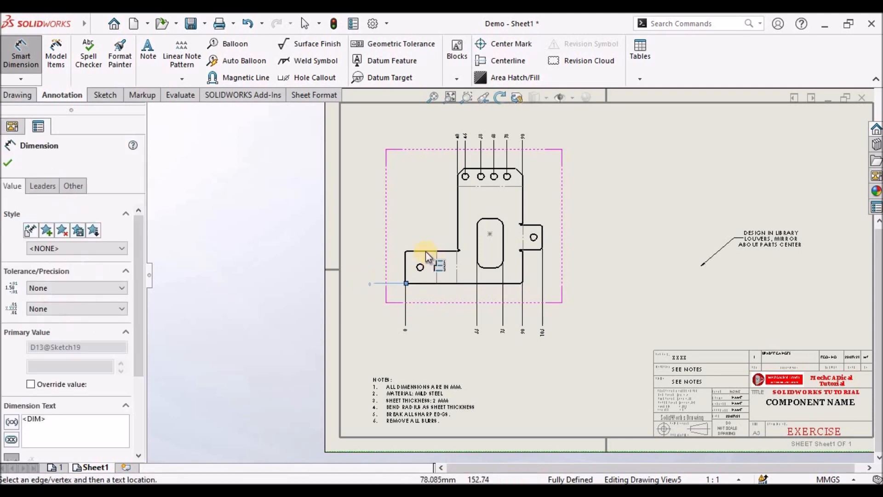
left_click(465, 184)
scroll(482, 213, "down", 2)
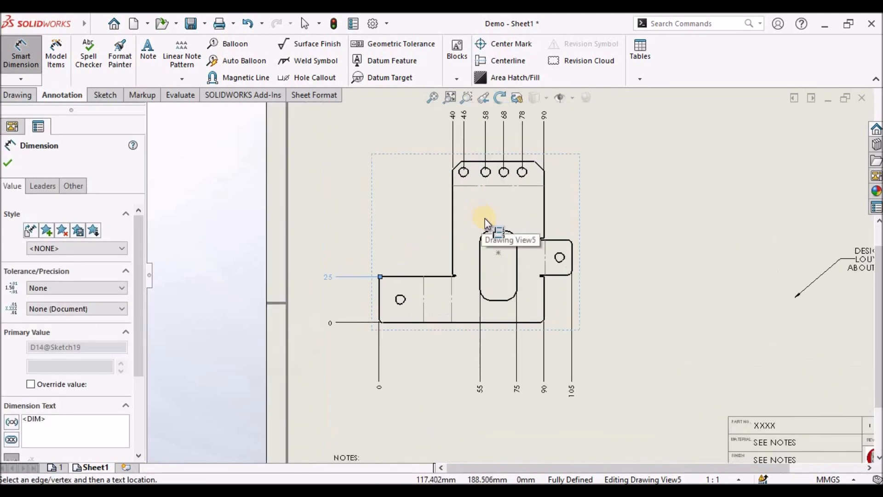
left_click(501, 304)
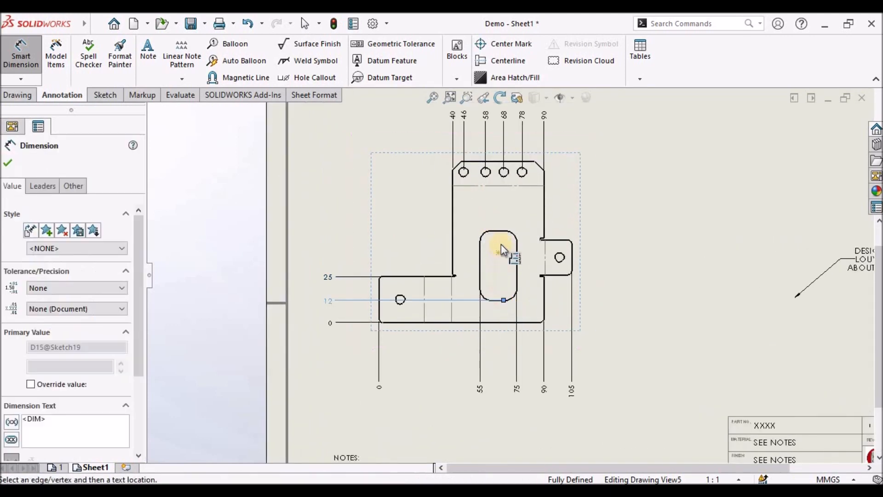
left_click(489, 231)
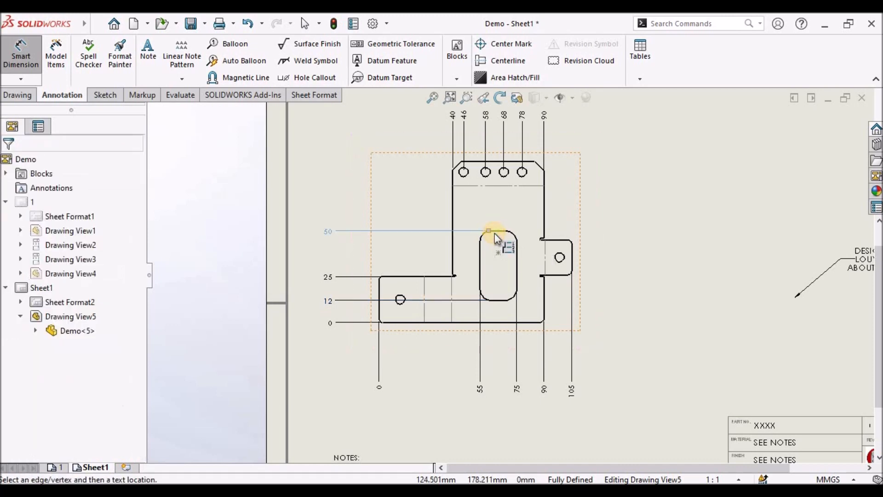
left_click(459, 175)
left_click(474, 161)
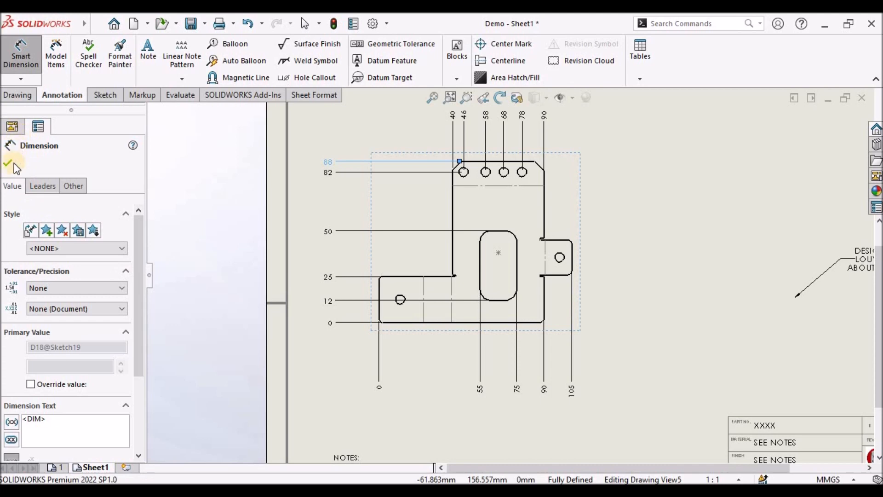
key("Escape")
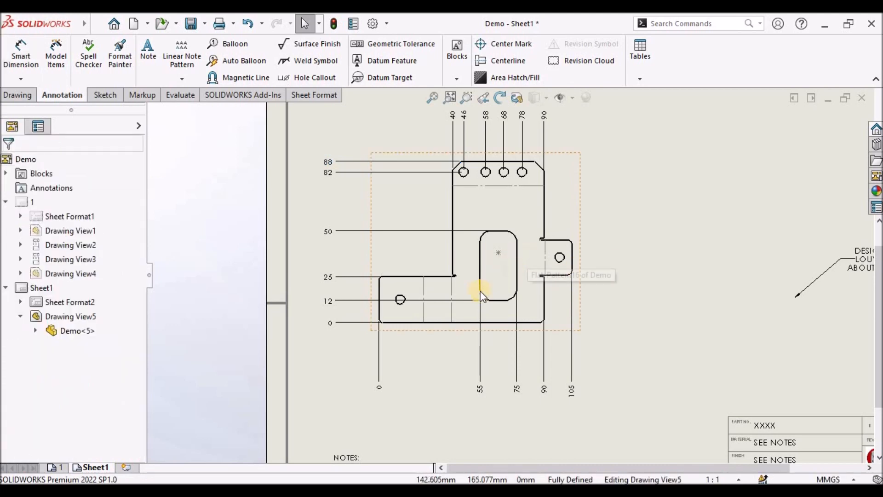
- Delete the 12 vertical ordinate dimension from the left column
scroll(476, 291, "down", 2)
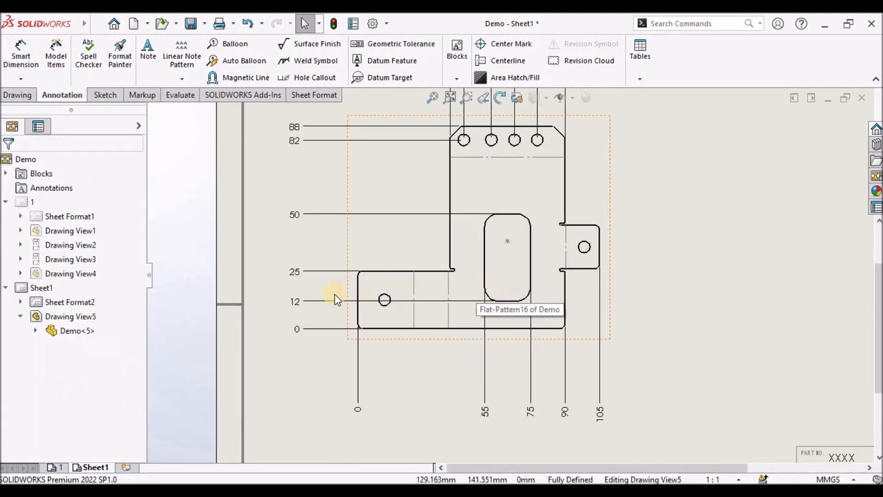
left_click(305, 303)
key("Delete")
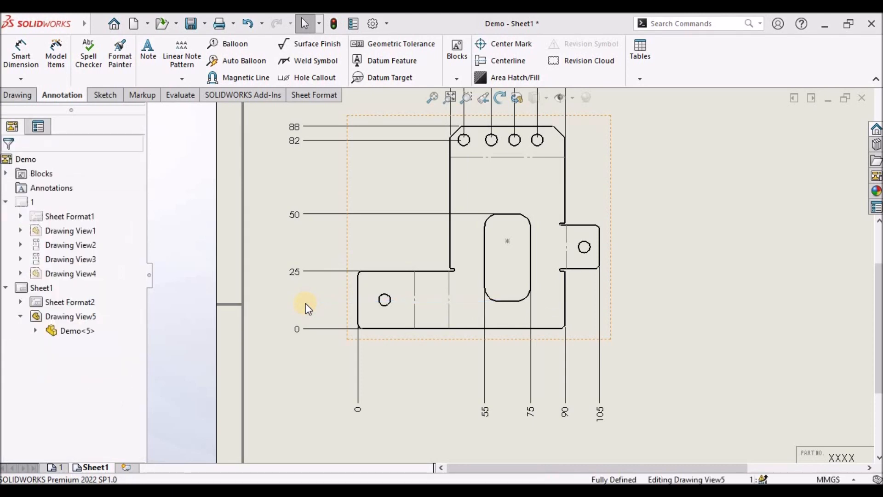
- Add the left hole's centre to the existing vertical ordinate column
left_click(302, 272)
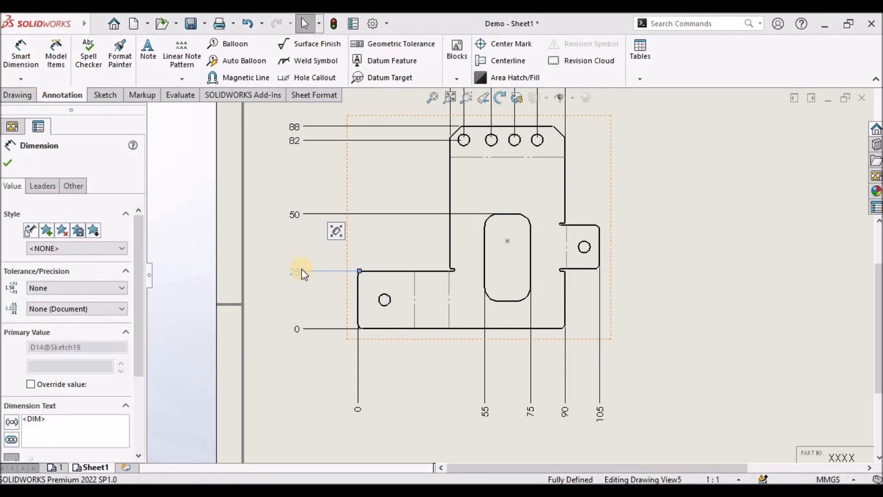
right_click(301, 272)
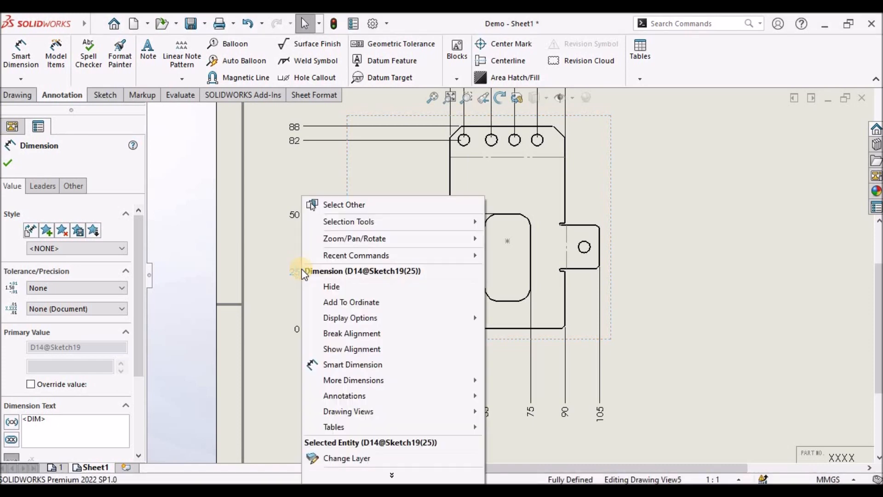
left_click(341, 300)
left_click(384, 304)
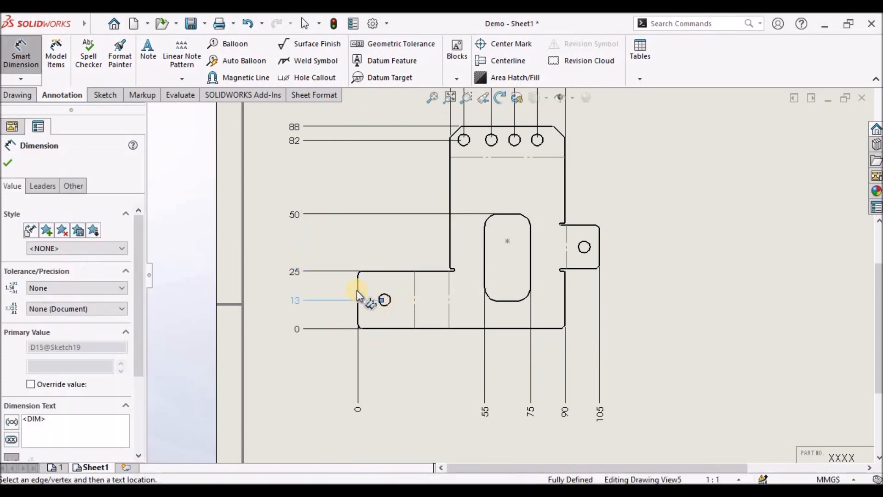
left_click(8, 163)
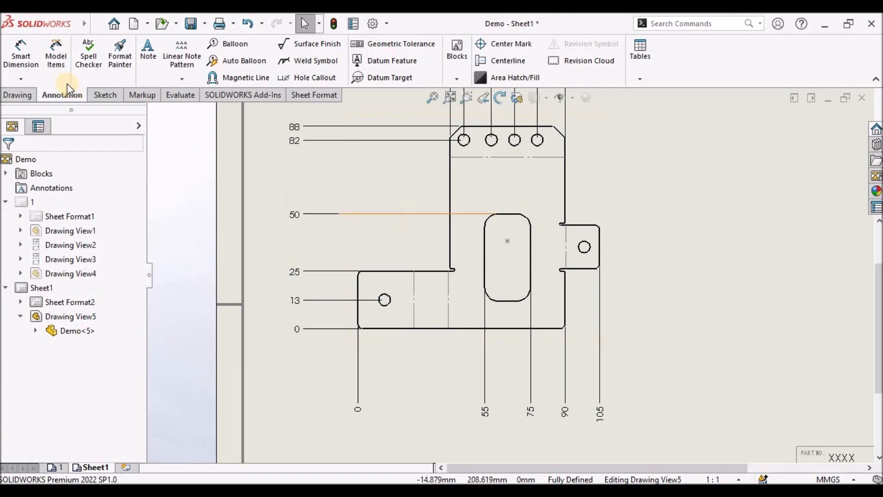
- Add a right column of vertical ordinate dimensions from the lower-right corner to the side tab's edges and hole centre
left_click(20, 79)
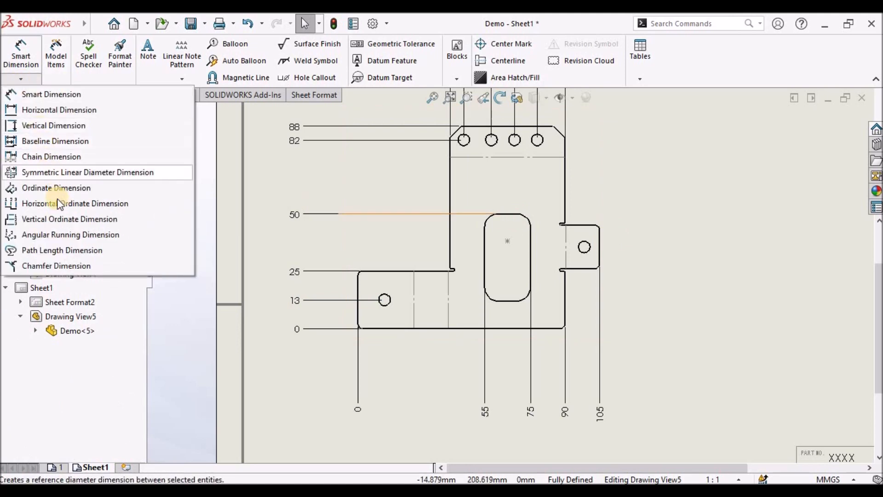
left_click(62, 219)
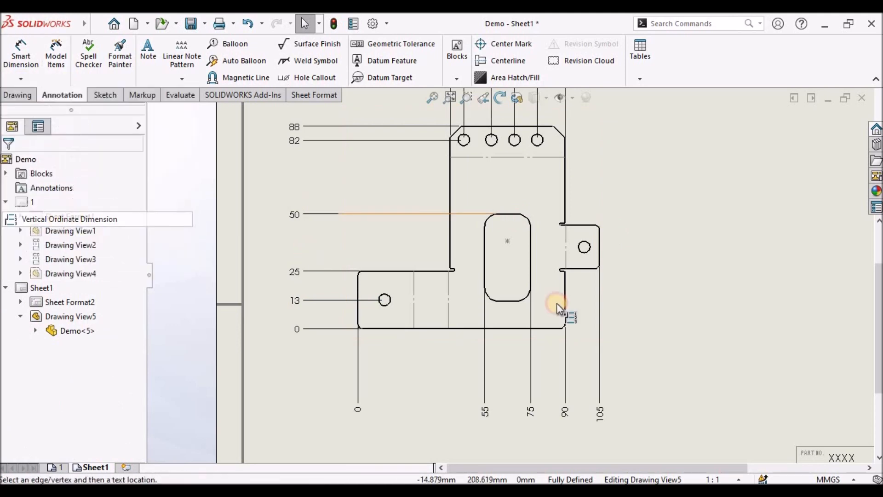
left_click(550, 328)
left_click(660, 325)
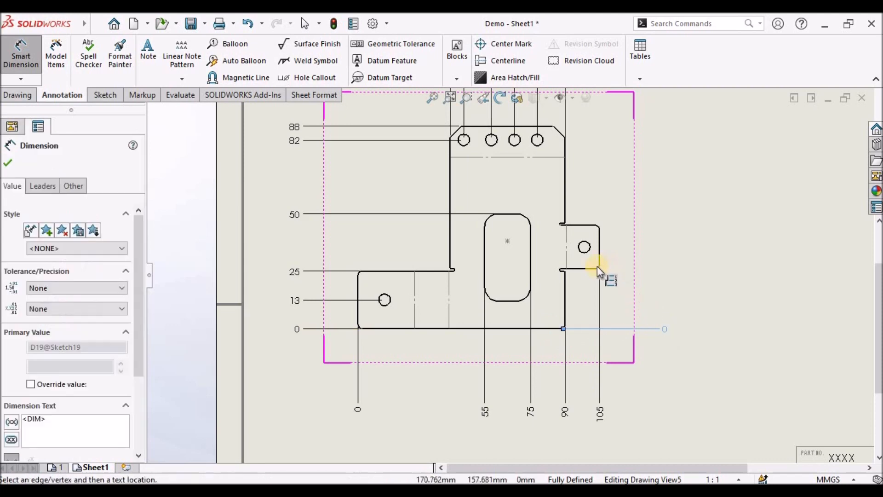
left_click(586, 267)
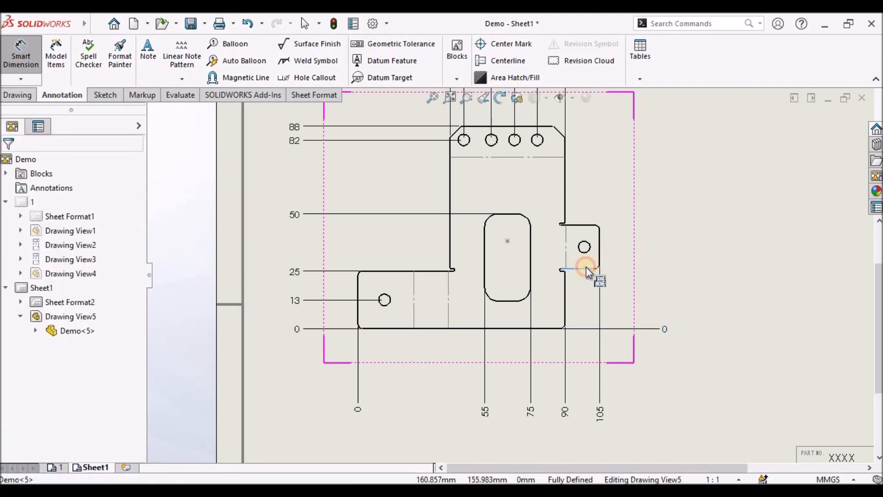
left_click(586, 242)
left_click(581, 228)
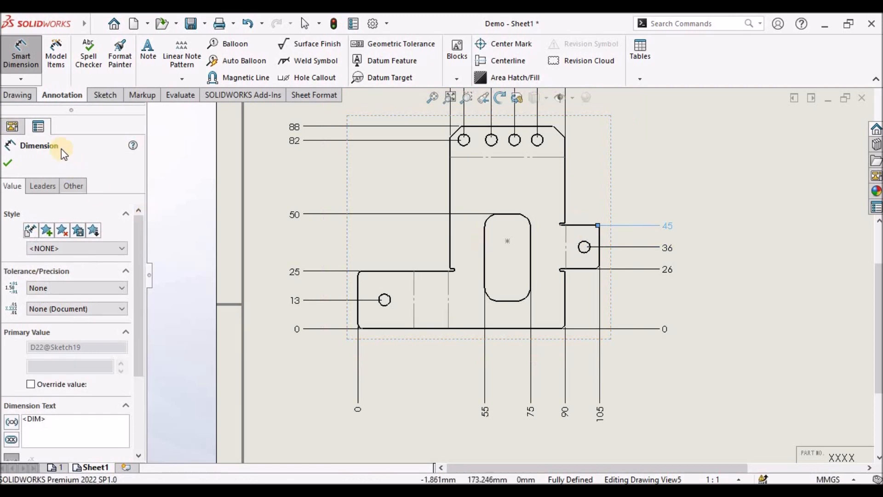
left_click(7, 162)
- Hide the zero base ordinate dimension of the right column
left_click(662, 329)
right_click(662, 328)
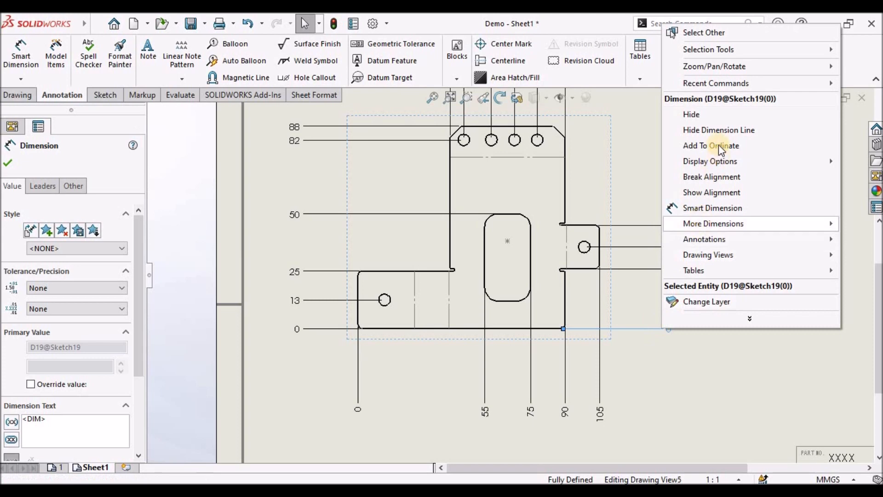
left_click(712, 115)
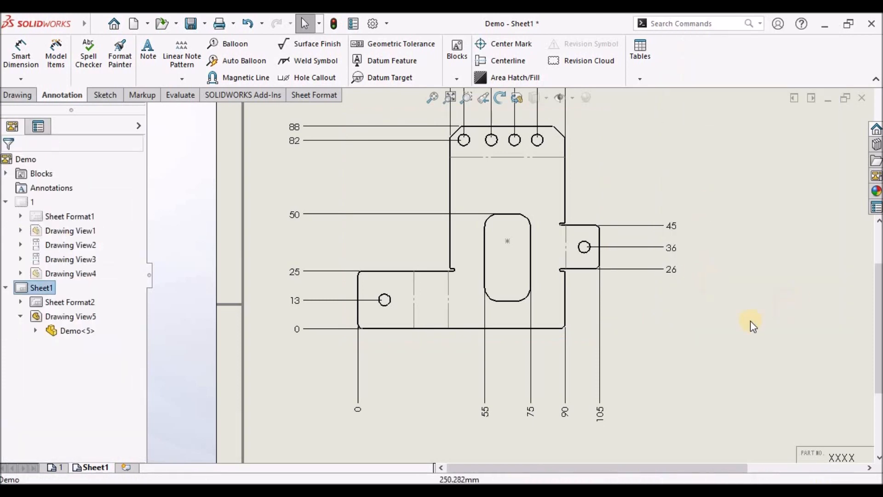
- Insert center marks on the four top holes, the side tab hole and the left hole
key("z")
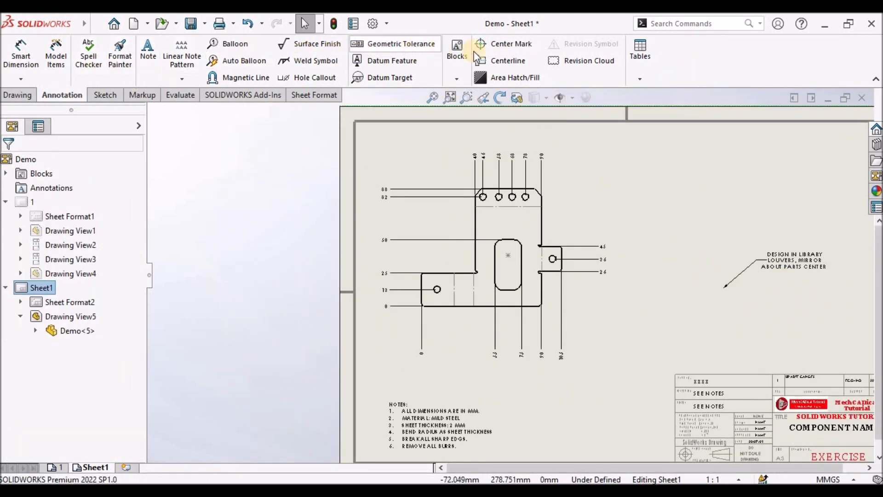
left_click(494, 44)
scroll(543, 255, "down", 2)
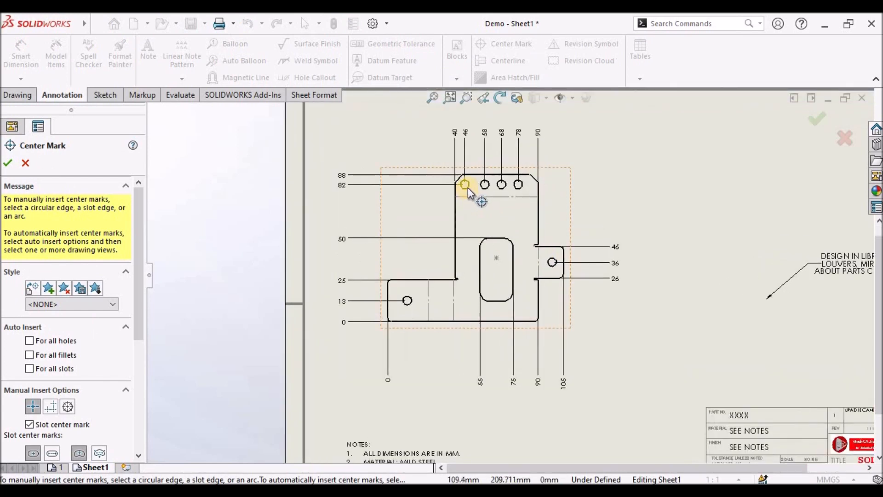
left_click(468, 188)
left_click(488, 188)
left_click(500, 189)
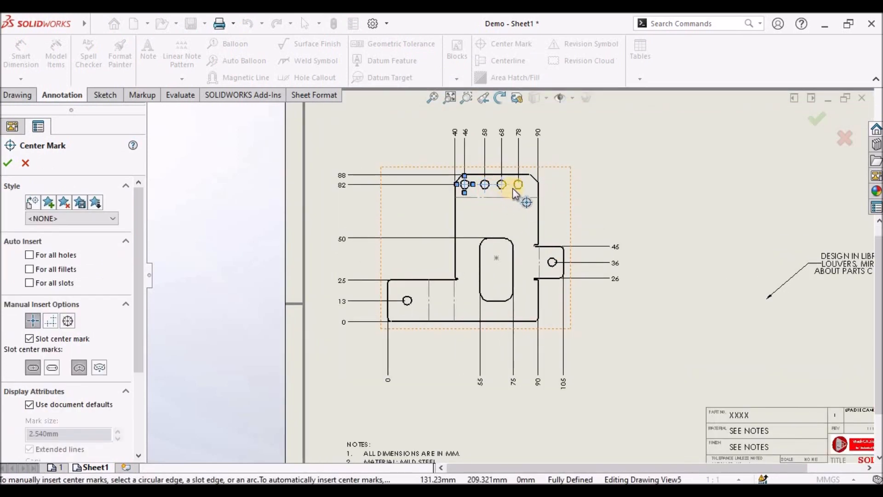
left_click(517, 188)
left_click(551, 256)
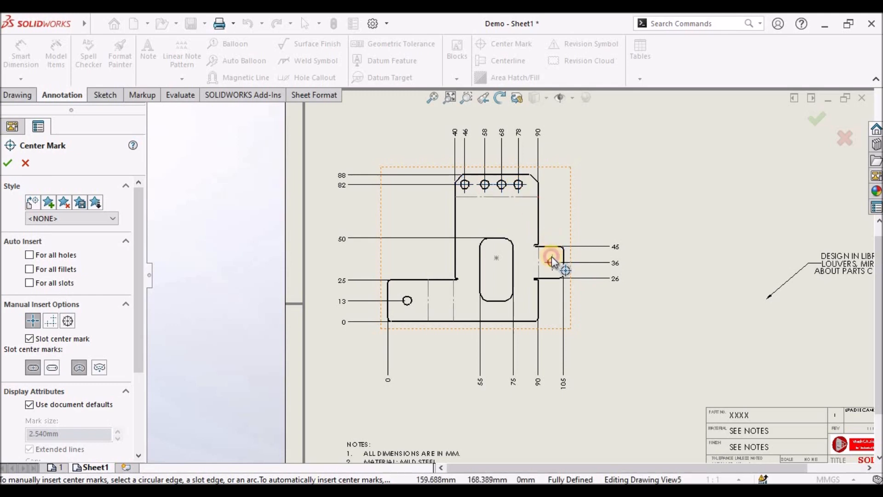
left_click(409, 298)
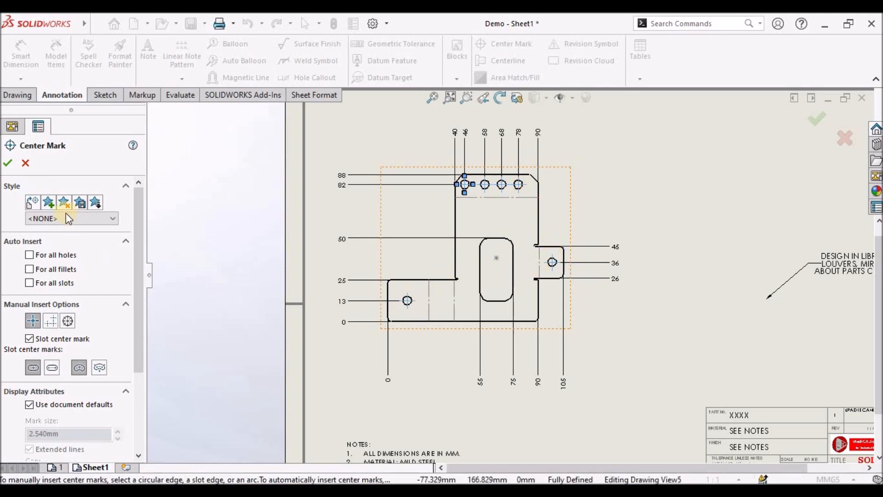
left_click(7, 163)
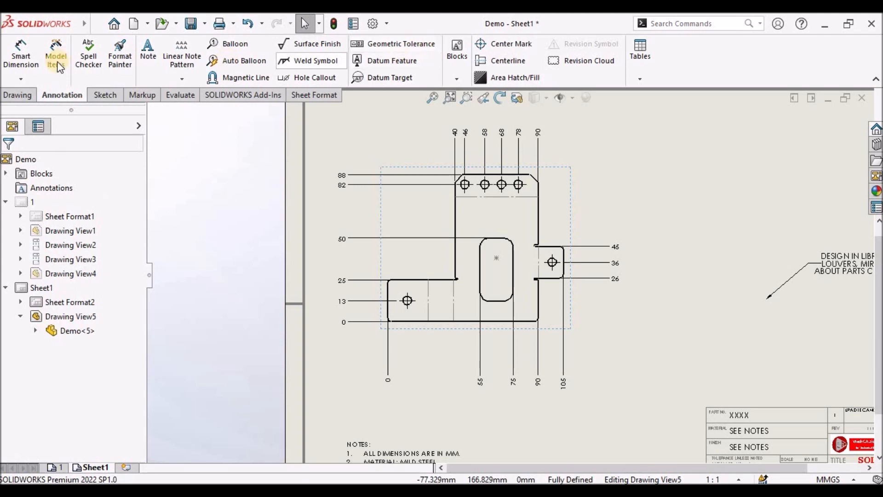
- Dimension the side tab hole's diameter and prefix its text with 6X
left_click(21, 80)
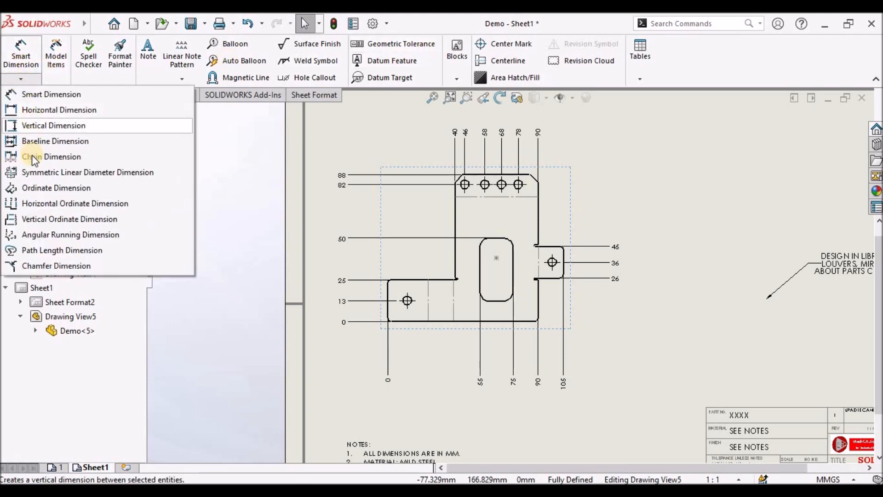
left_click(27, 100)
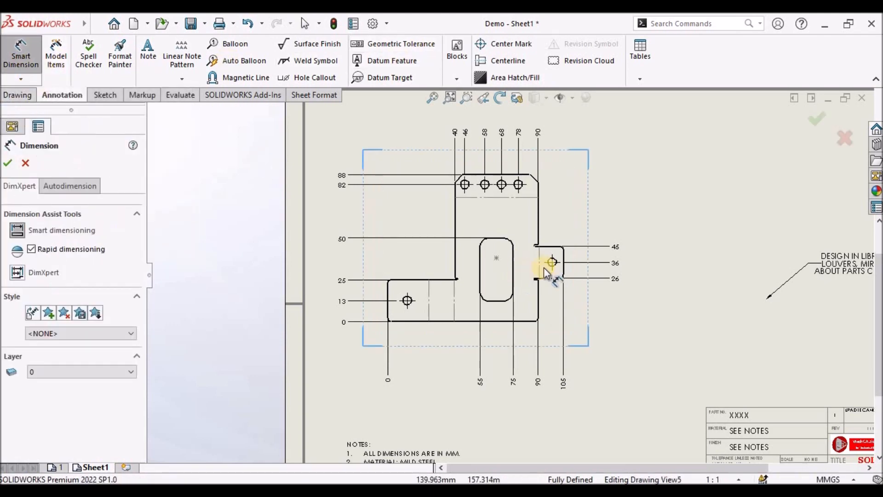
scroll(561, 258, "down", 4)
left_click(572, 251)
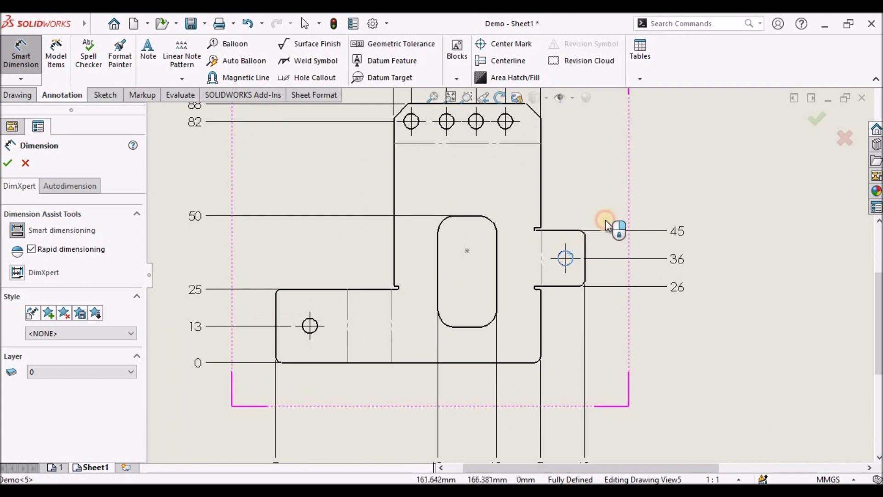
left_click(650, 175)
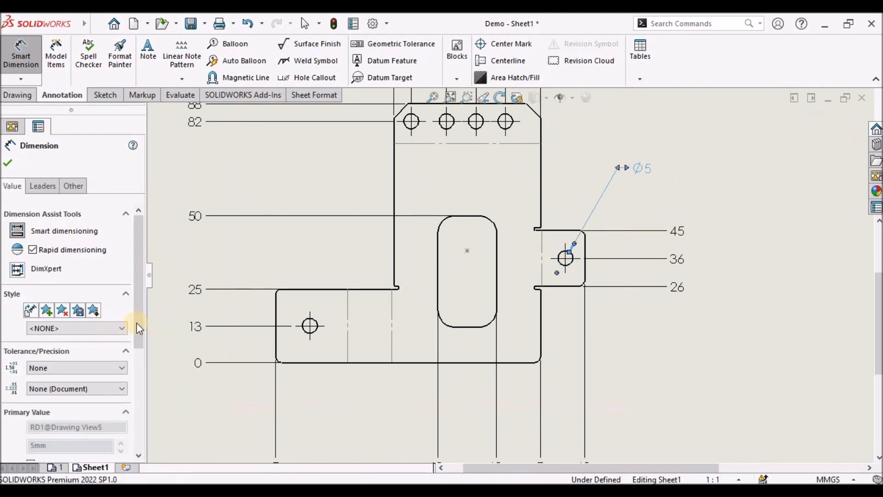
left_click(136, 385)
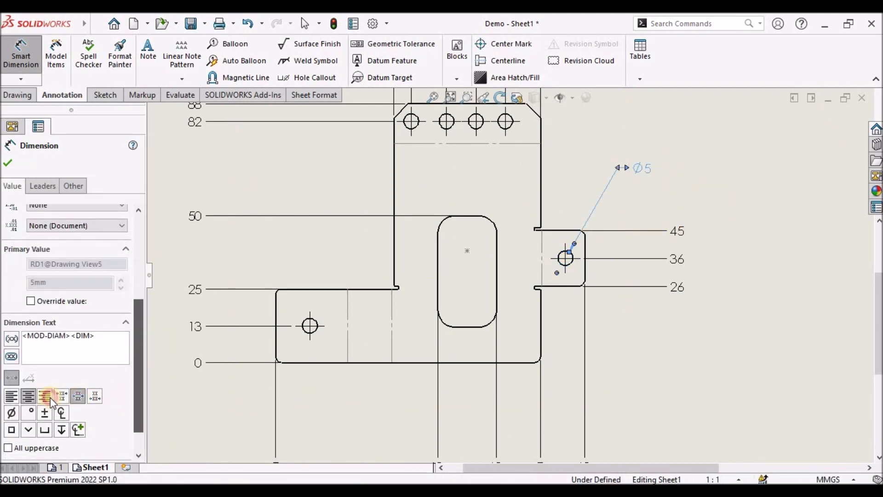
left_click(24, 334)
type("6X")
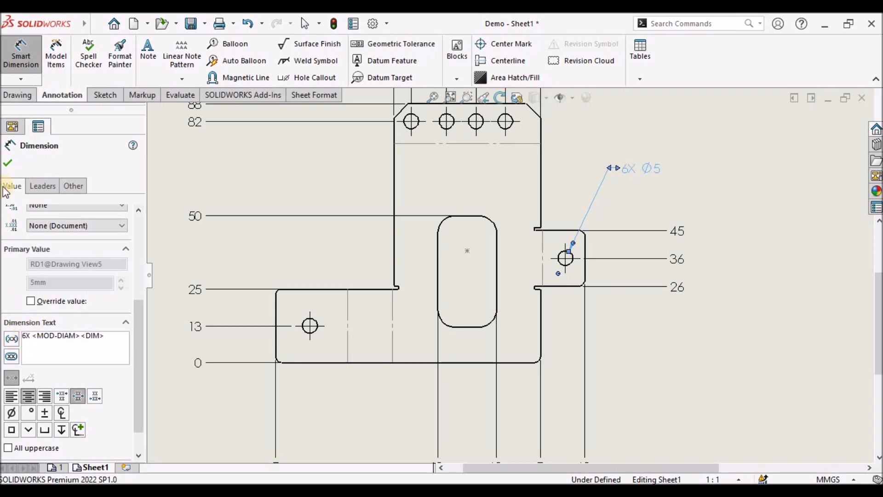
left_click(8, 163)
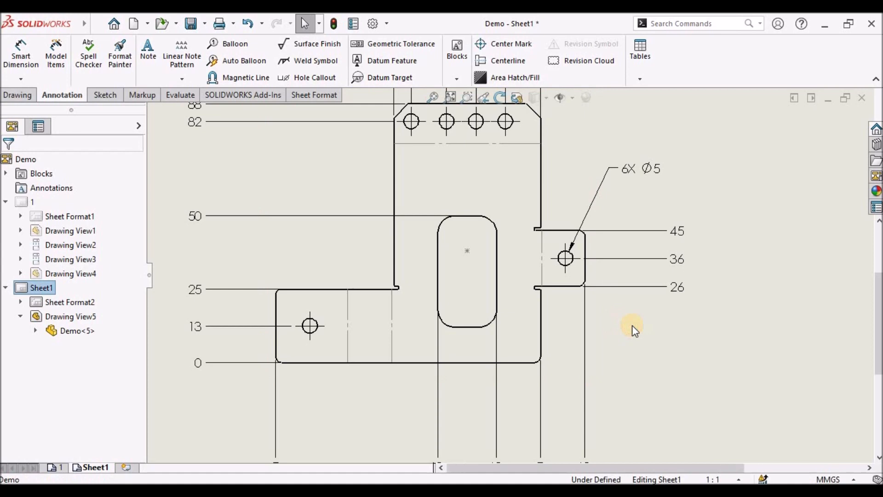
key("f")
scroll(517, 214, "up", 2)
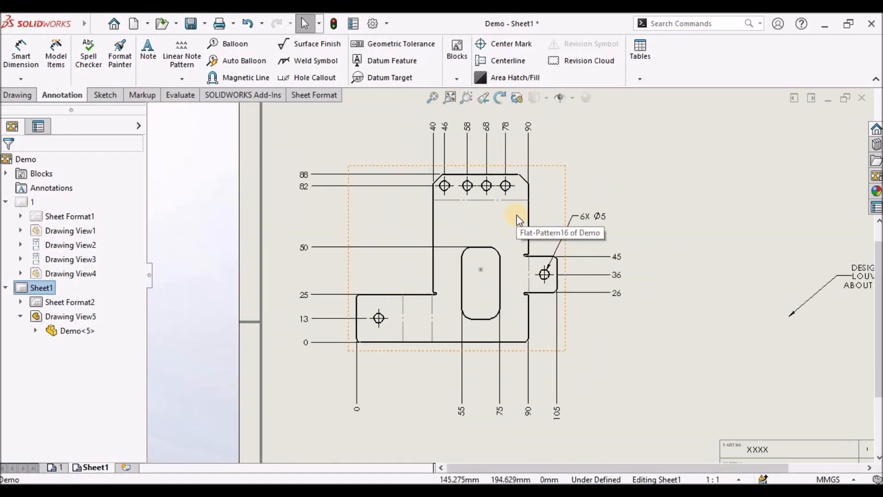
- Add a vertical ordinate dimension from the slot's bottom edge to the right column of ordinates
scroll(481, 343, "down", 2)
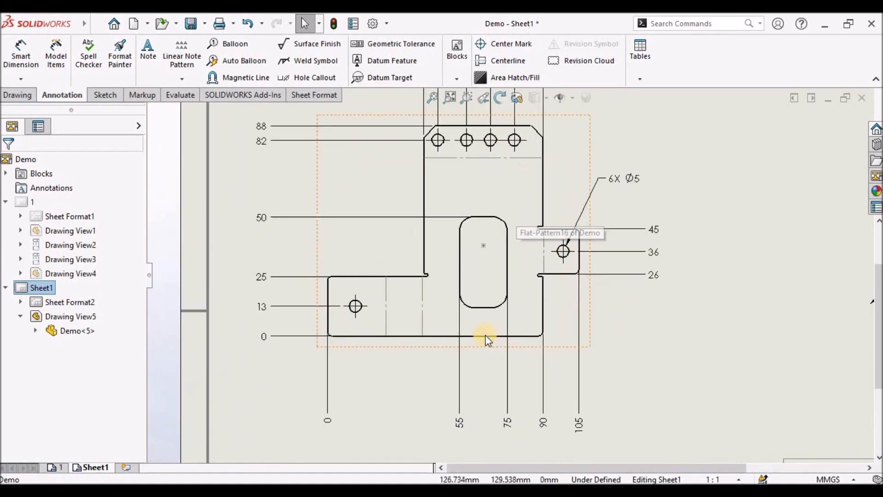
left_click(654, 277)
right_click(653, 277)
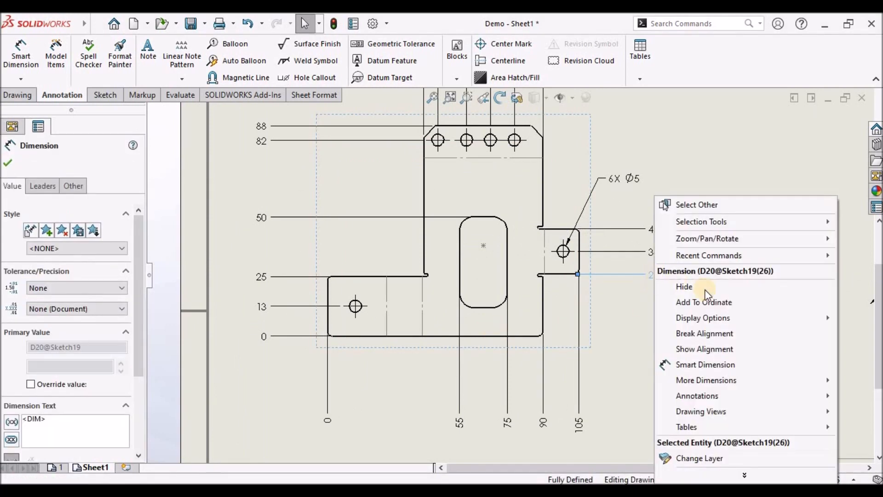
left_click(705, 364)
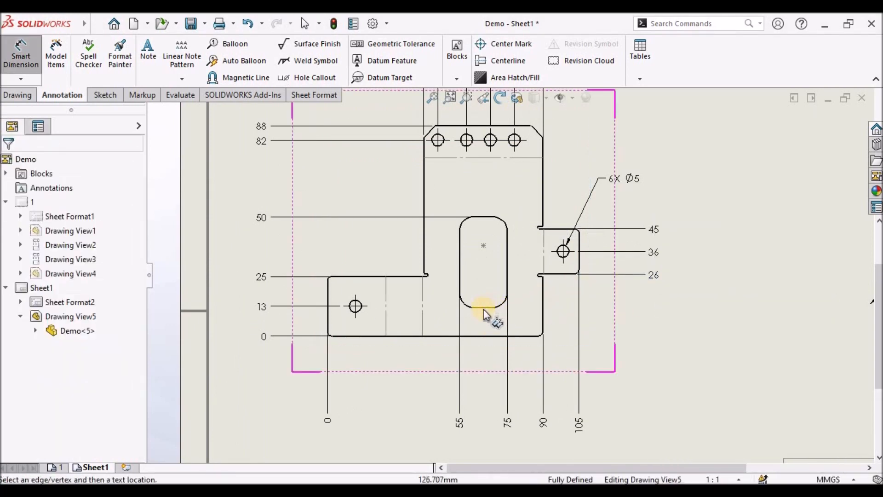
left_click(482, 306)
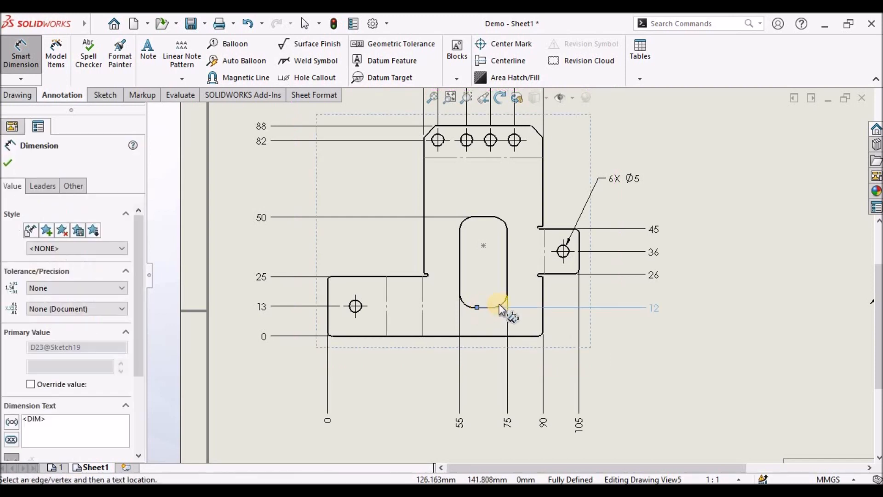
left_click(7, 161)
key("Escape")
left_click(638, 355)
scroll(508, 275, "up", 3)
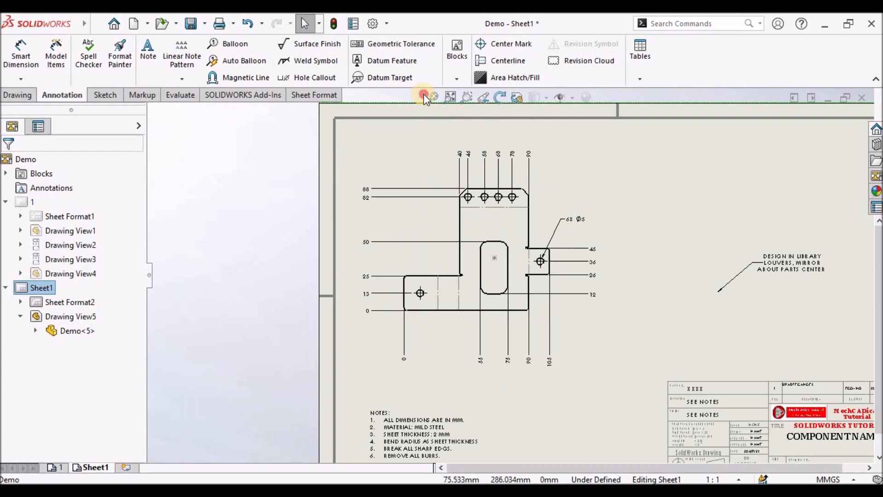
- Zoom to fit the sheet and save the drawing
left_click(430, 98)
left_click(190, 24)
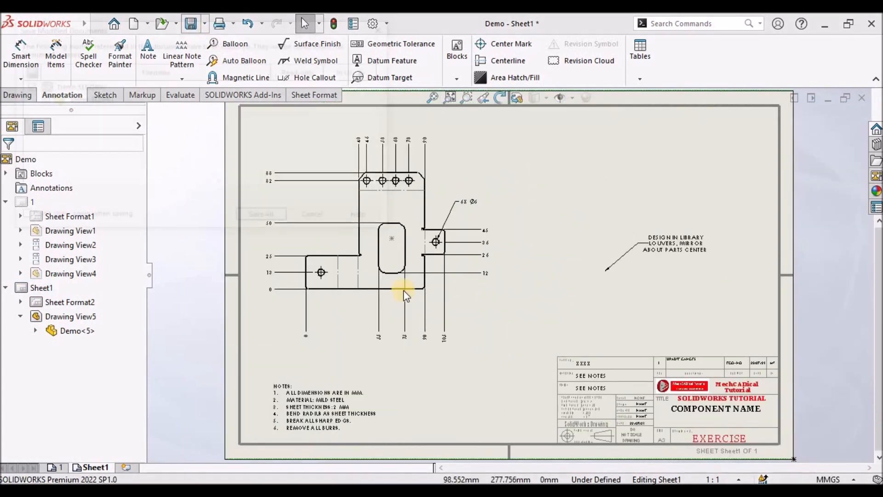
left_click(261, 217)
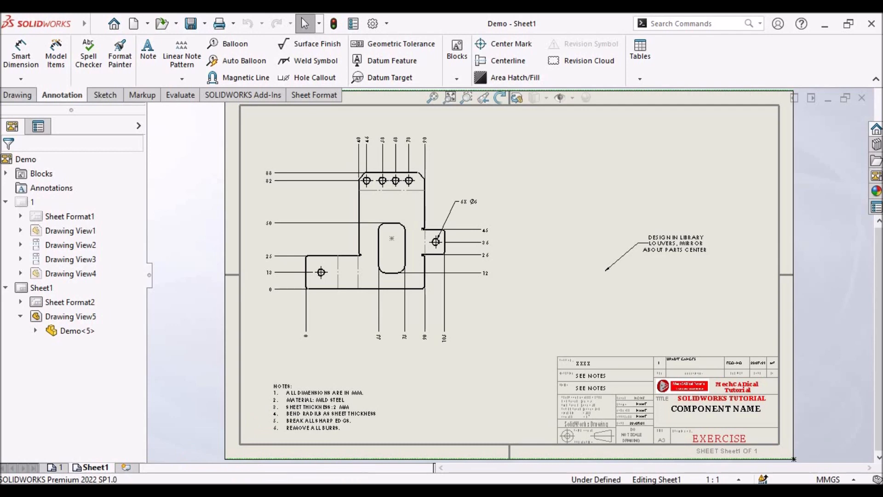
- Switch to the first drawing sheet with the standard and isometric views
mouse_move(360, 491)
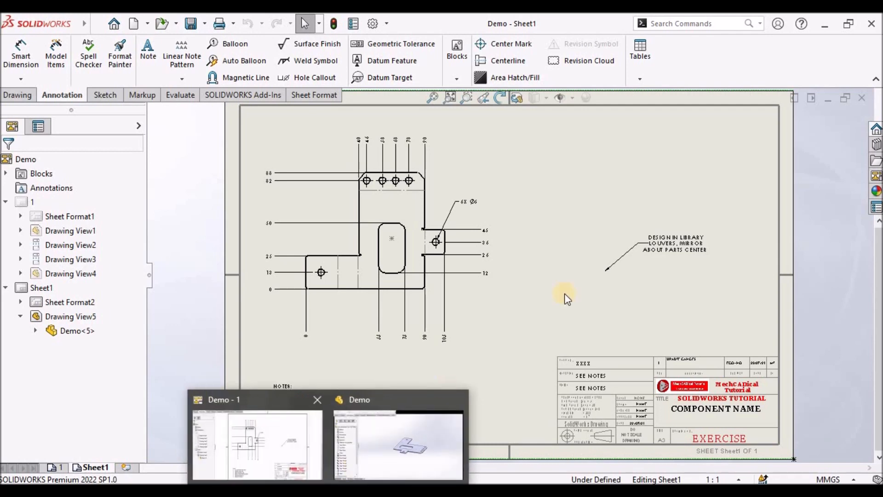
left_click(386, 230)
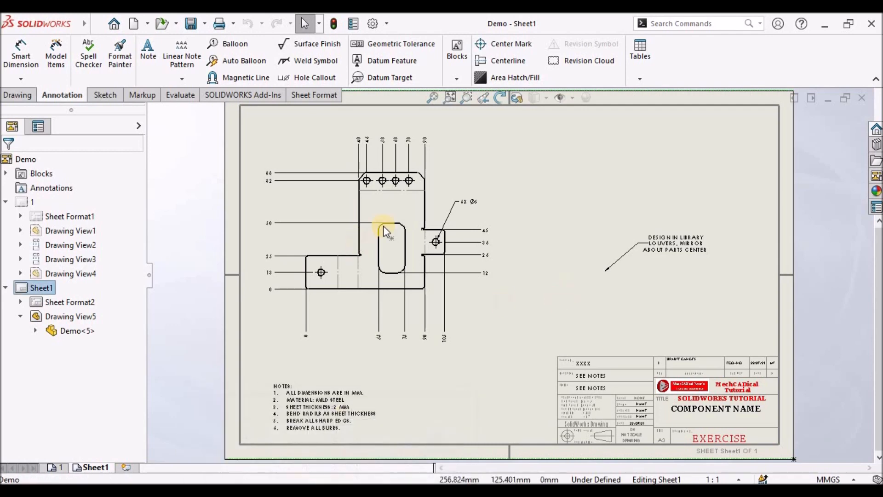
left_click(58, 468)
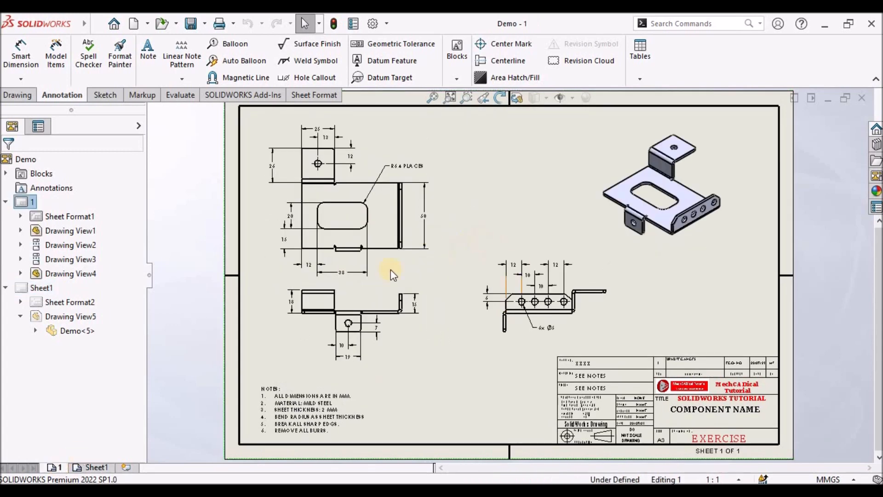
- Open the bracket part from the isometric drawing view and show its feature tree
left_click(653, 247)
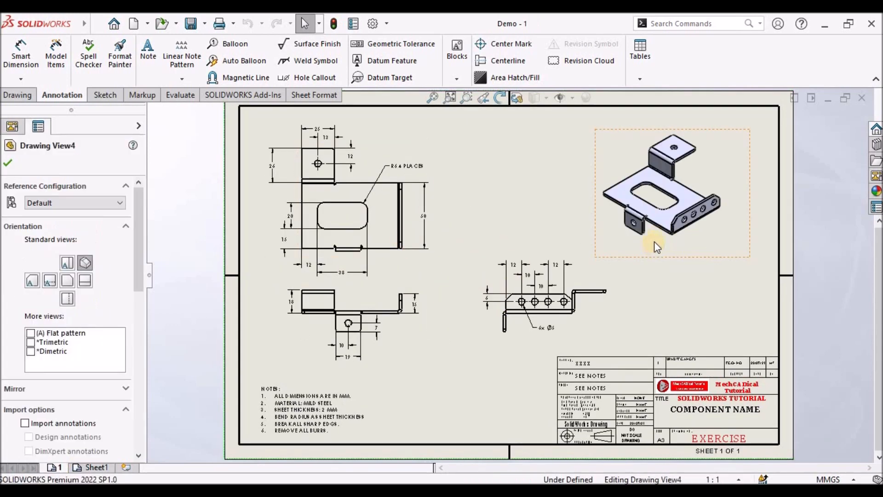
right_click(654, 241)
left_click(568, 241)
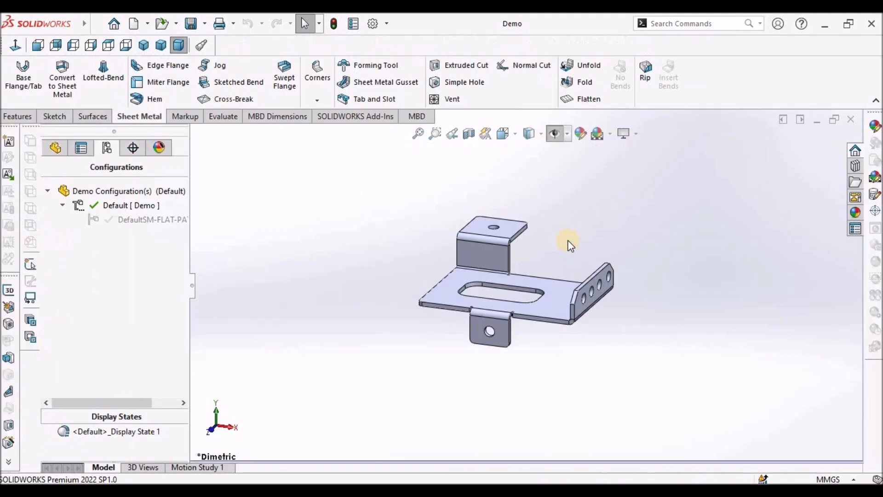
left_click(54, 148)
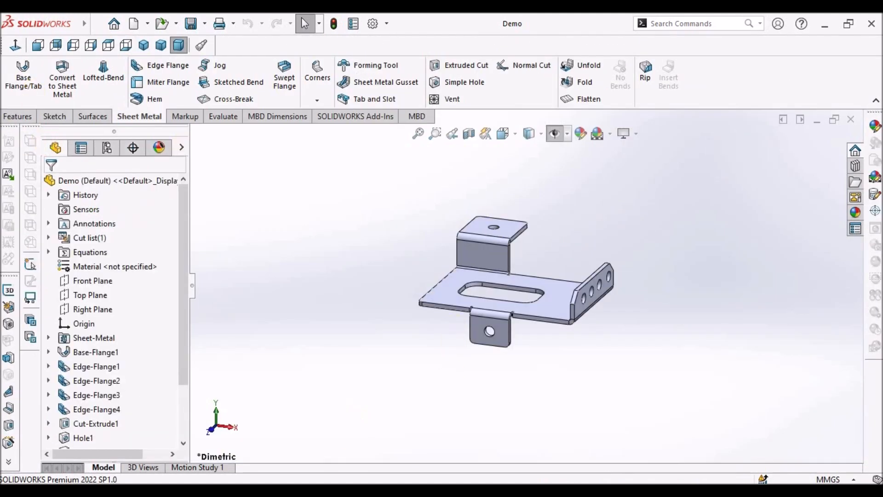
- Switch to the reference PDF in the browser and review its cover page
mouse_move(368, 491)
left_click(368, 442)
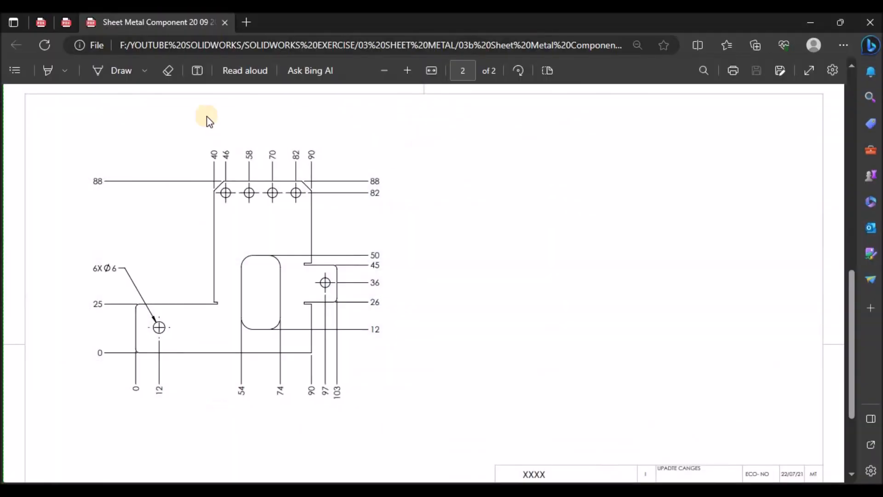
left_click(66, 22)
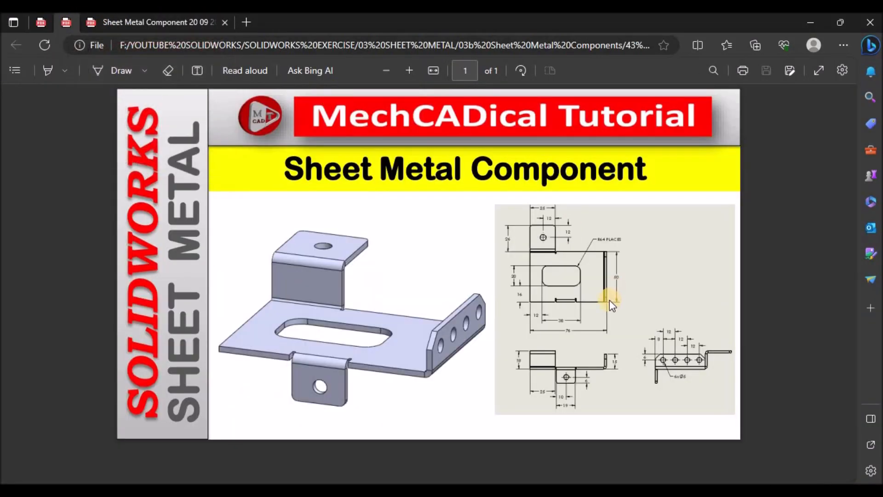